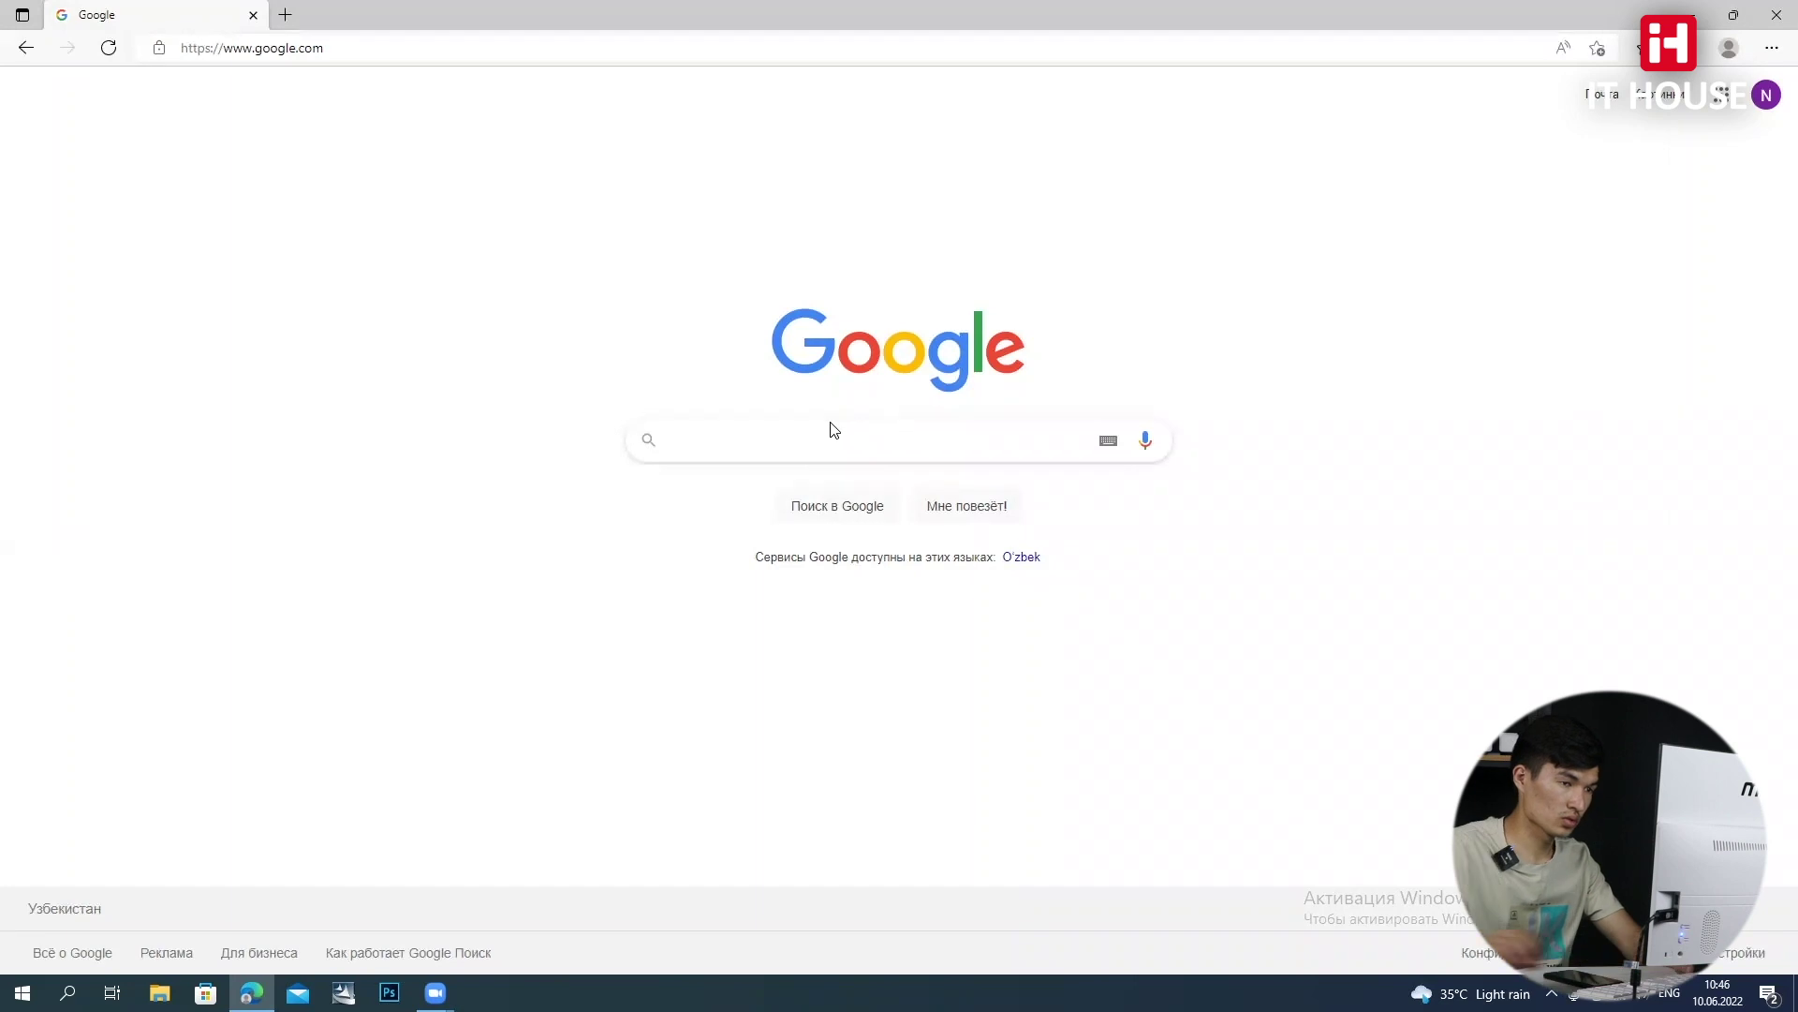
# Start entering a search in the Google home page search box
pyautogui.click(759, 453)
# Search 'google account ochish' and start creating an account from the Google Hisob result
pyautogui.write('go')
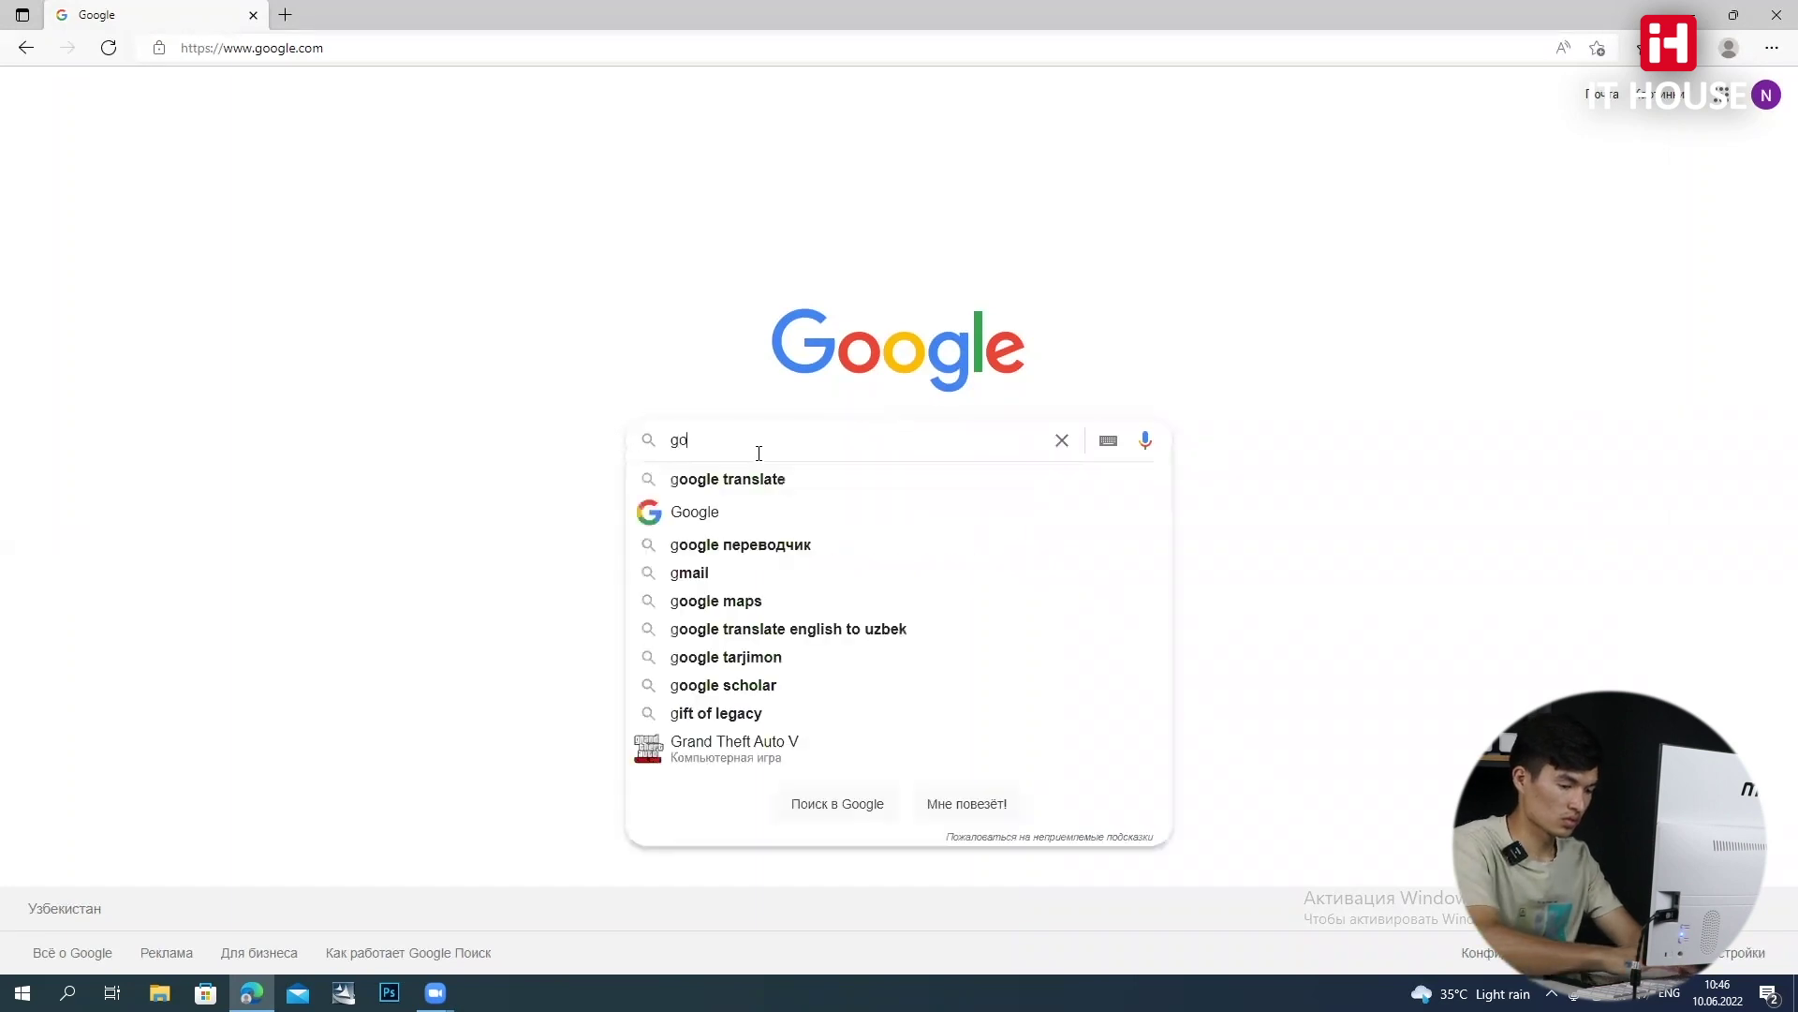
pyautogui.write('ogle aakkount oc')
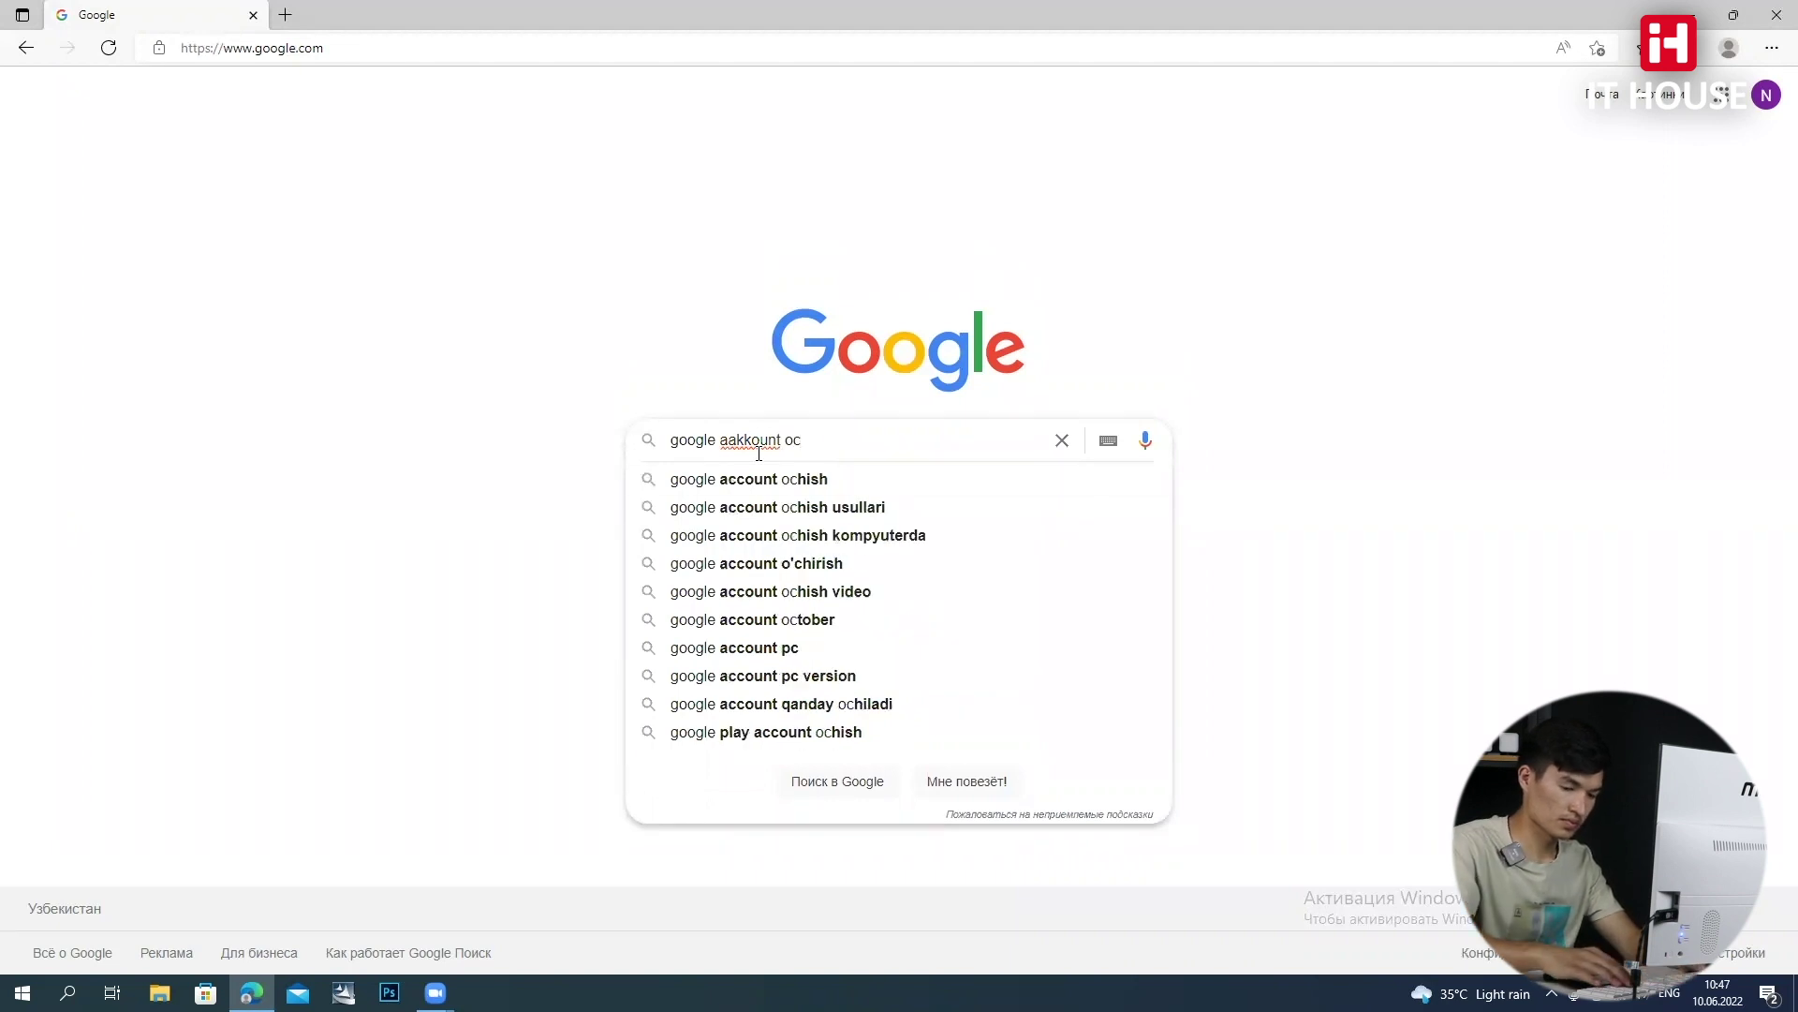
pyautogui.press('Down')
pyautogui.press('Return')
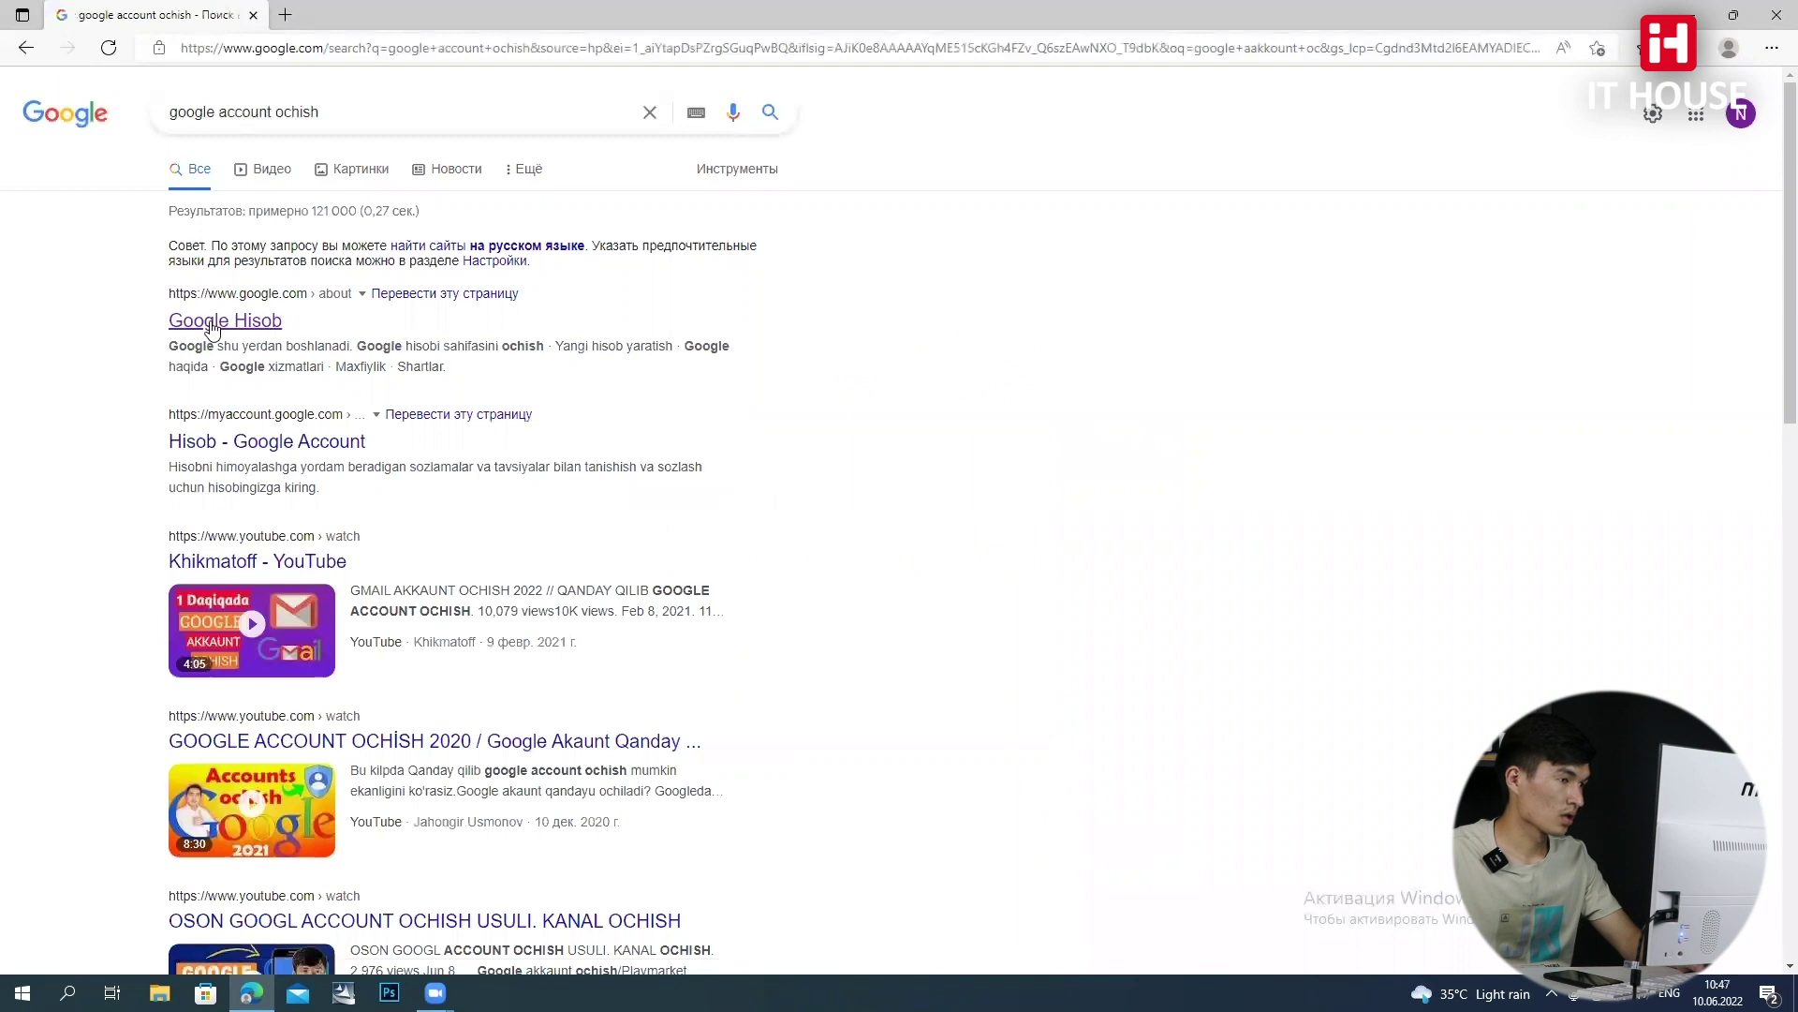
pyautogui.click(213, 328)
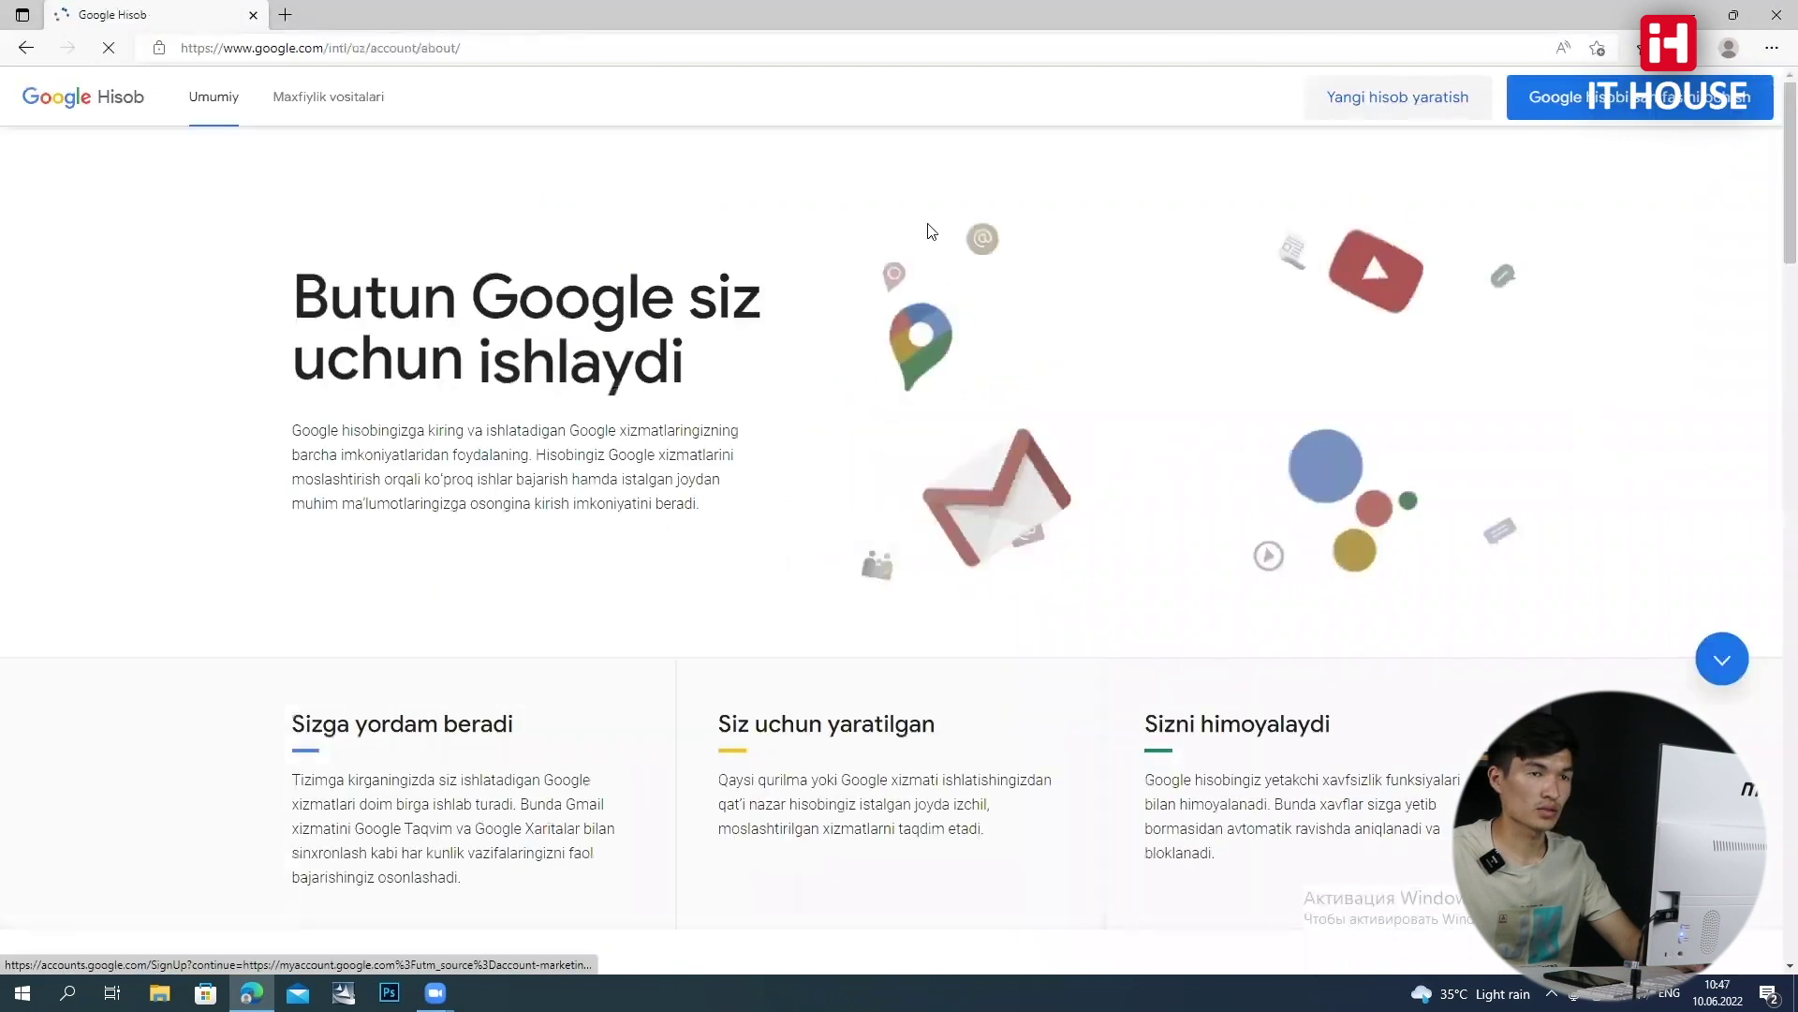
pyautogui.click(649, 384)
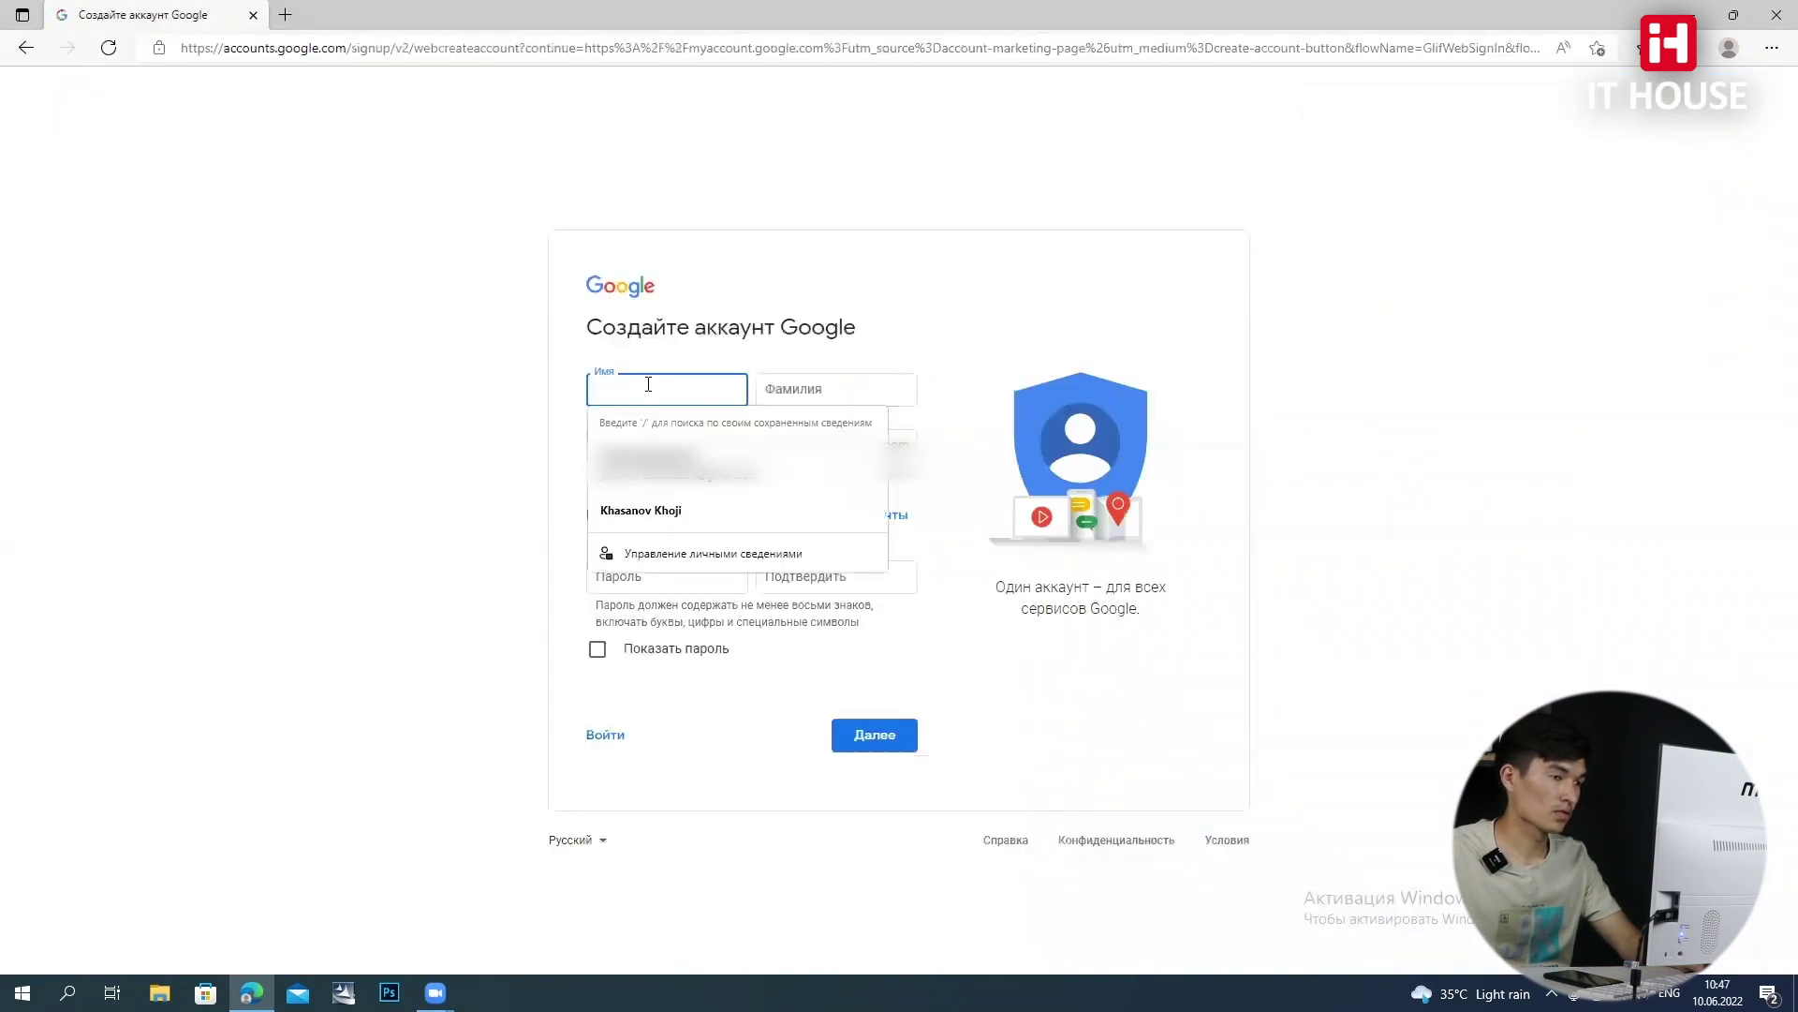
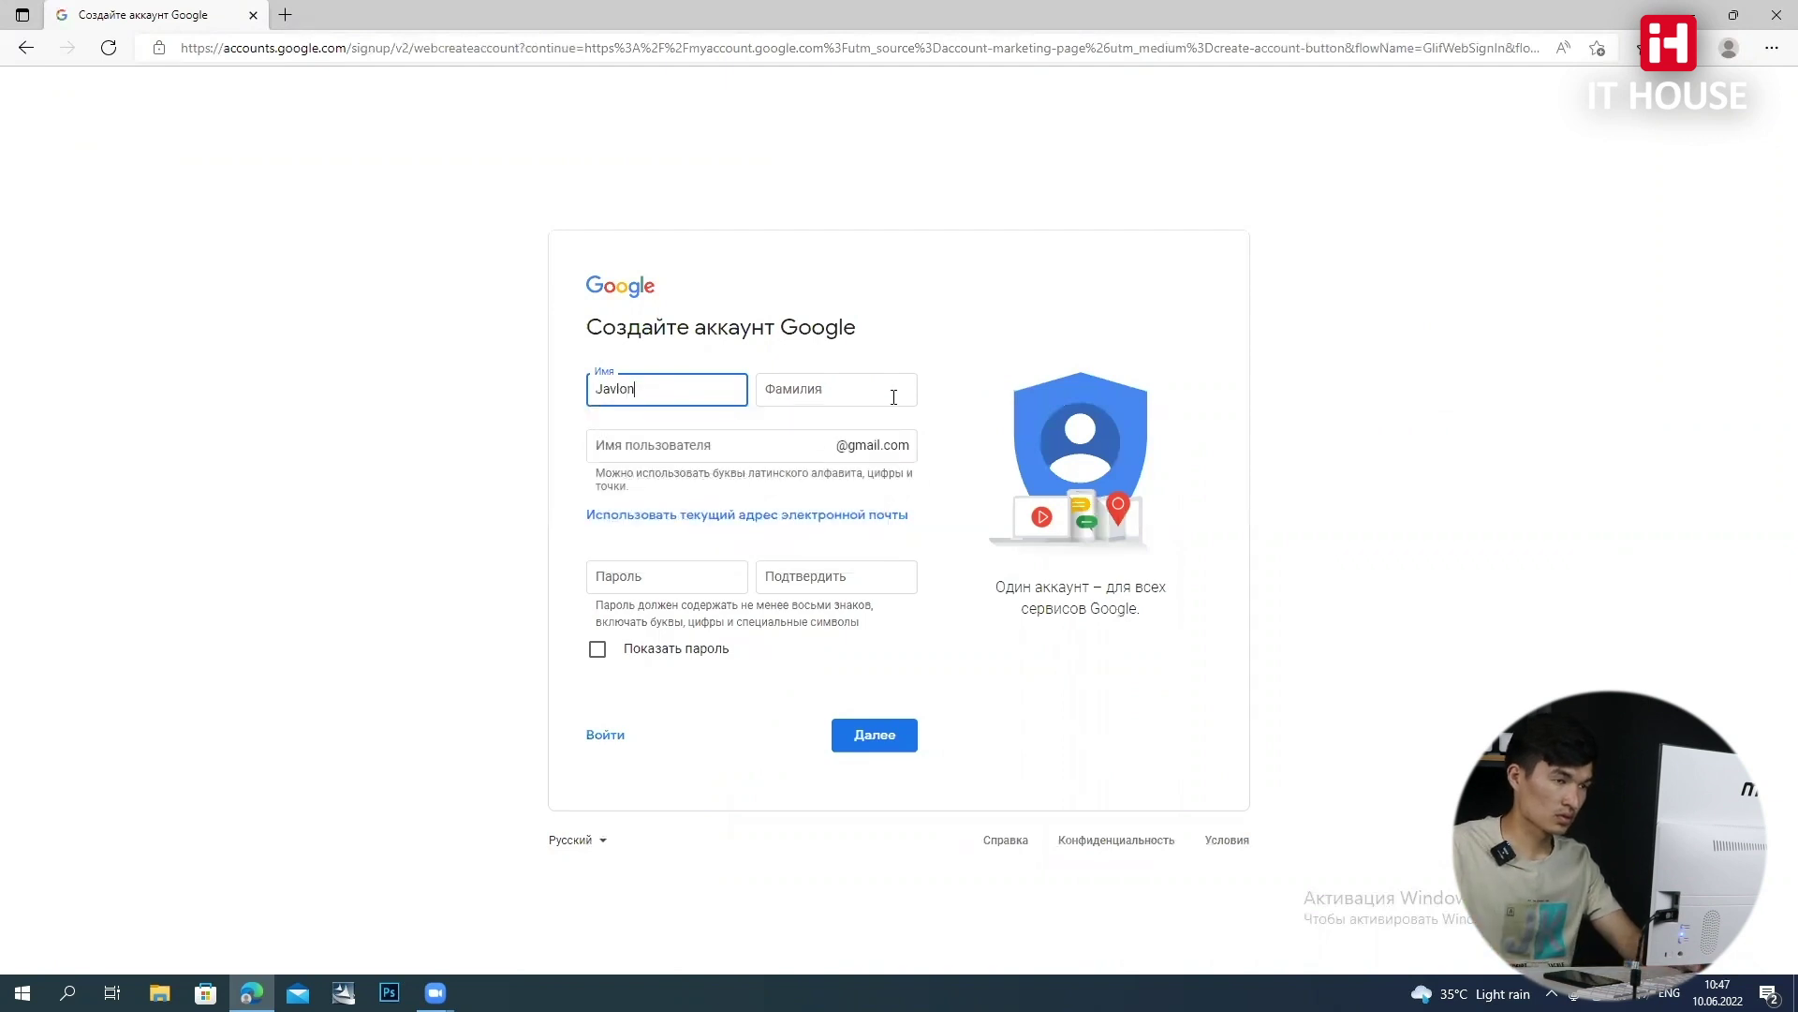
# Enter the first name, surname and Gmail username on the sign-up form
pyautogui.click(894, 397)
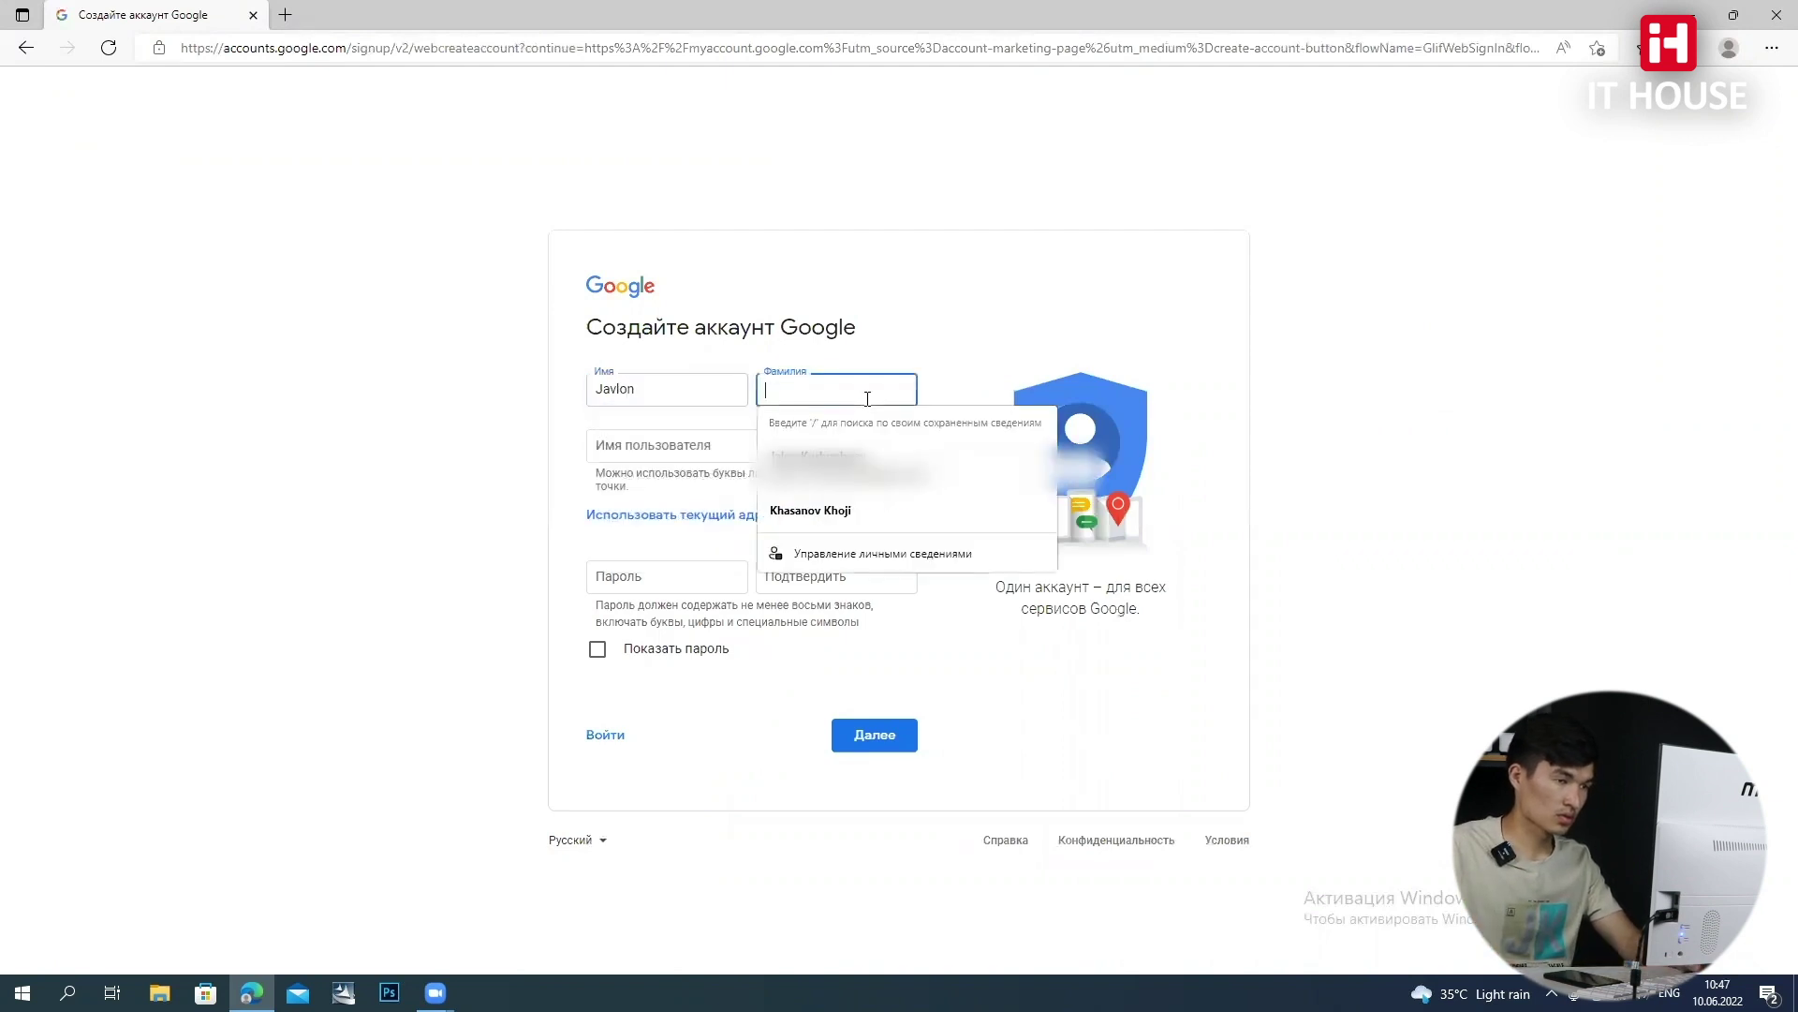
pyautogui.write('Qa')
pyautogui.press('BackSpace')
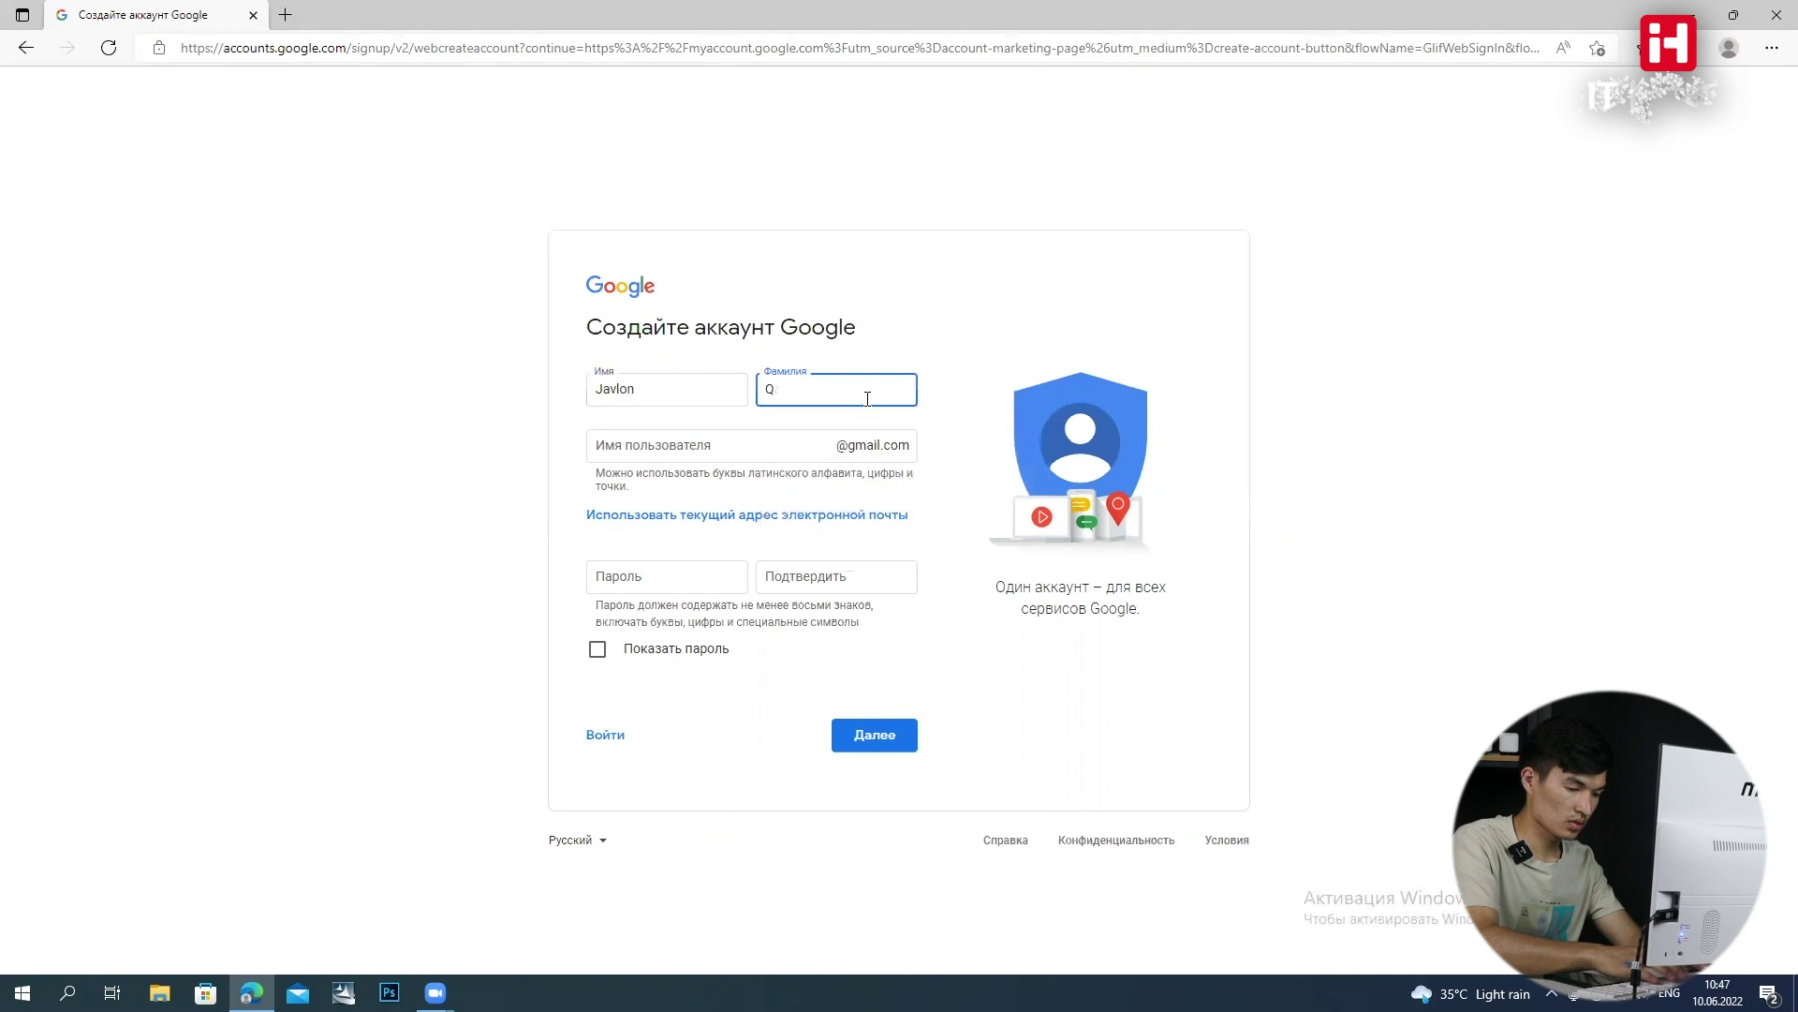
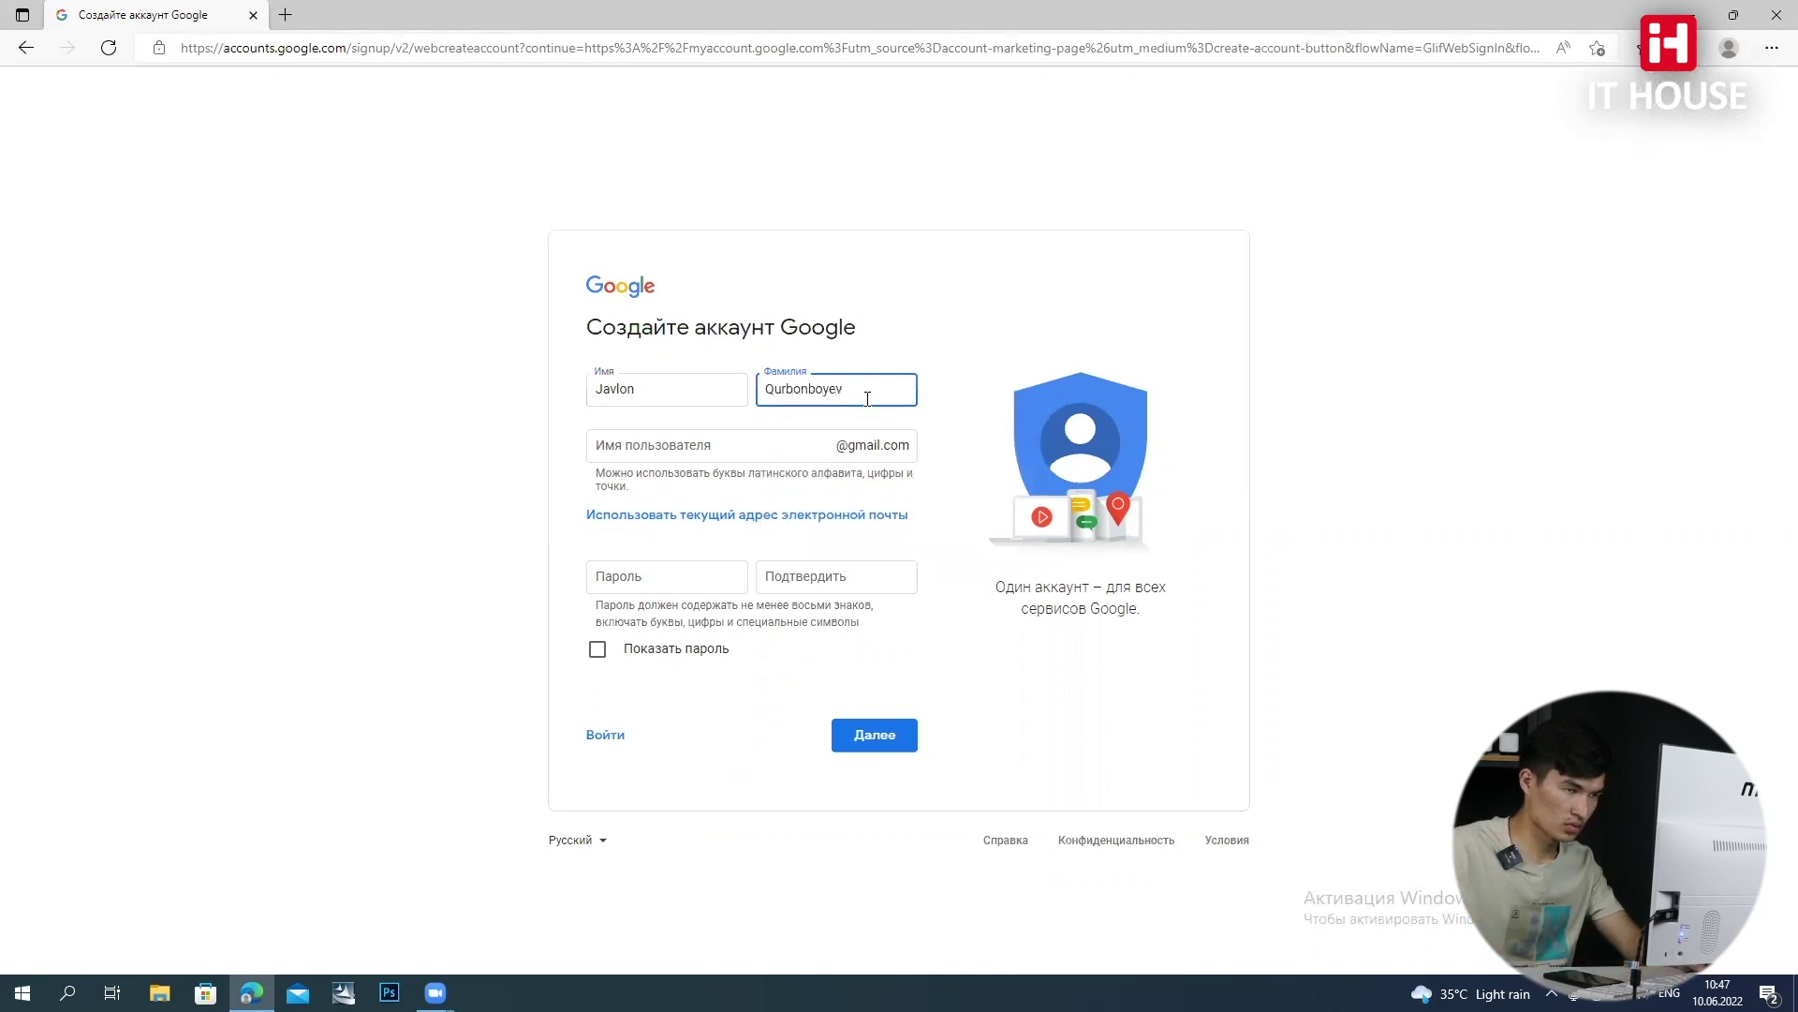
pyautogui.click(721, 441)
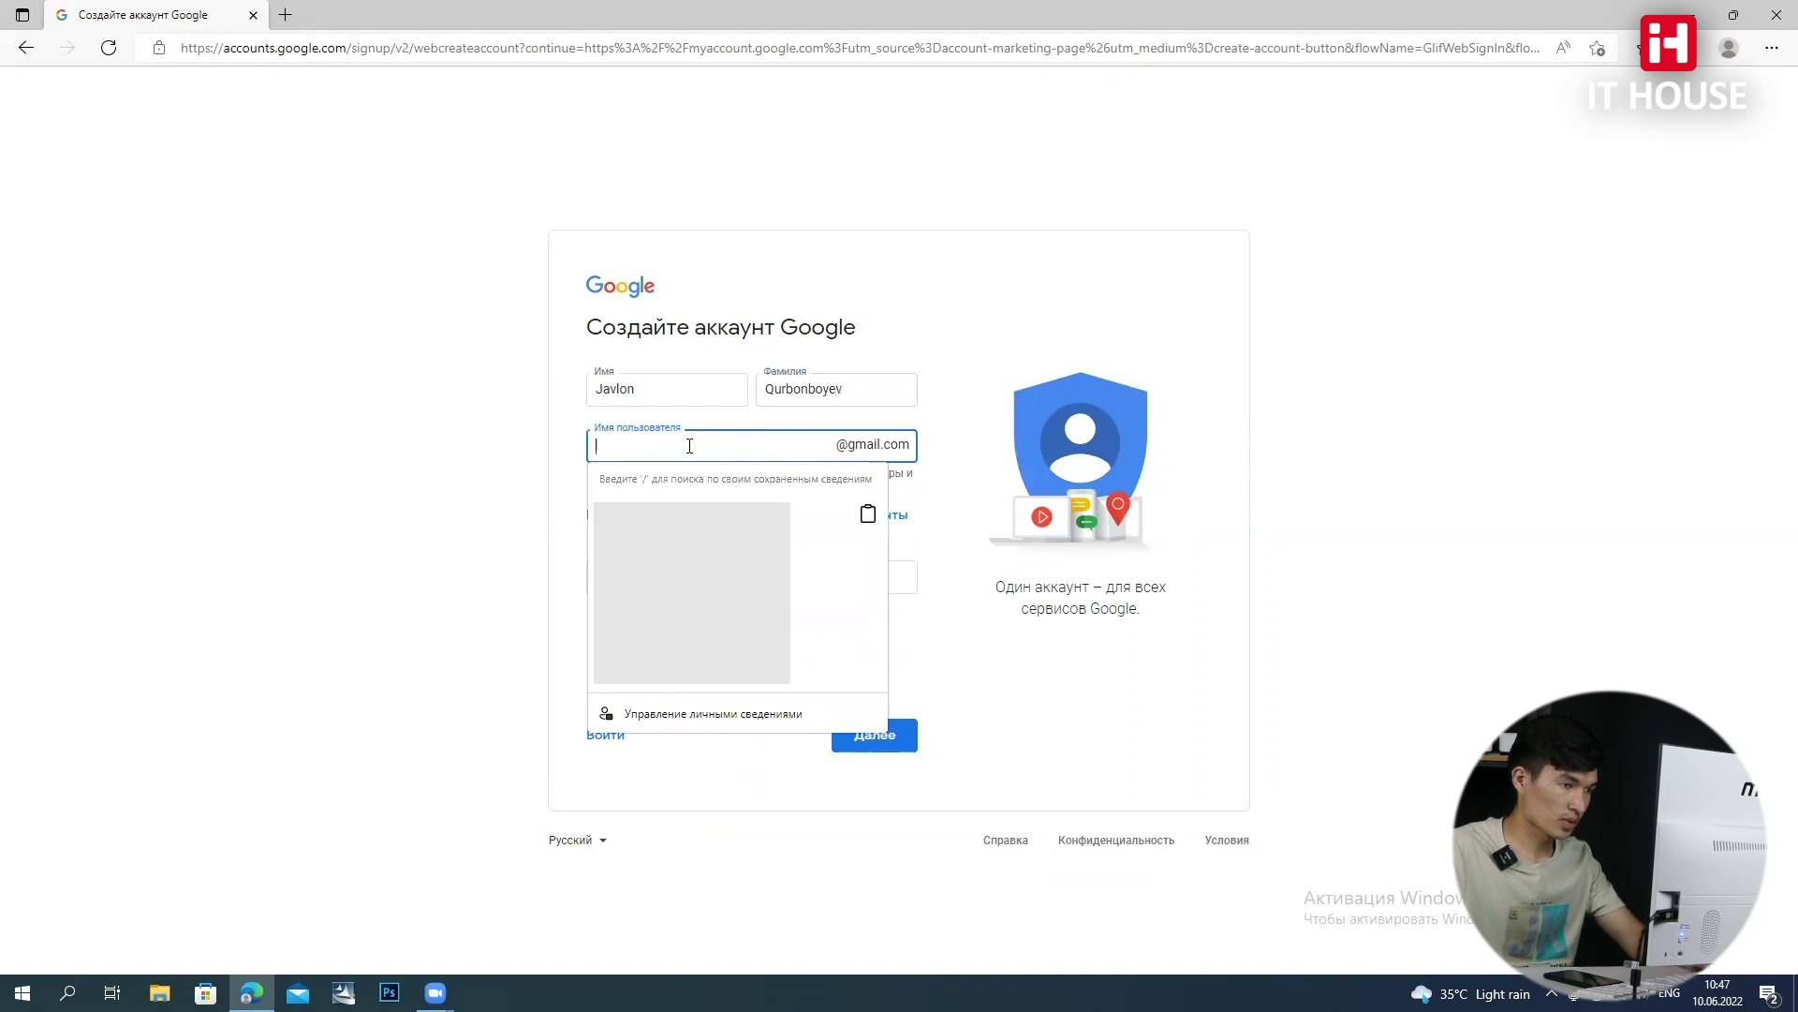
pyautogui.write('ja')
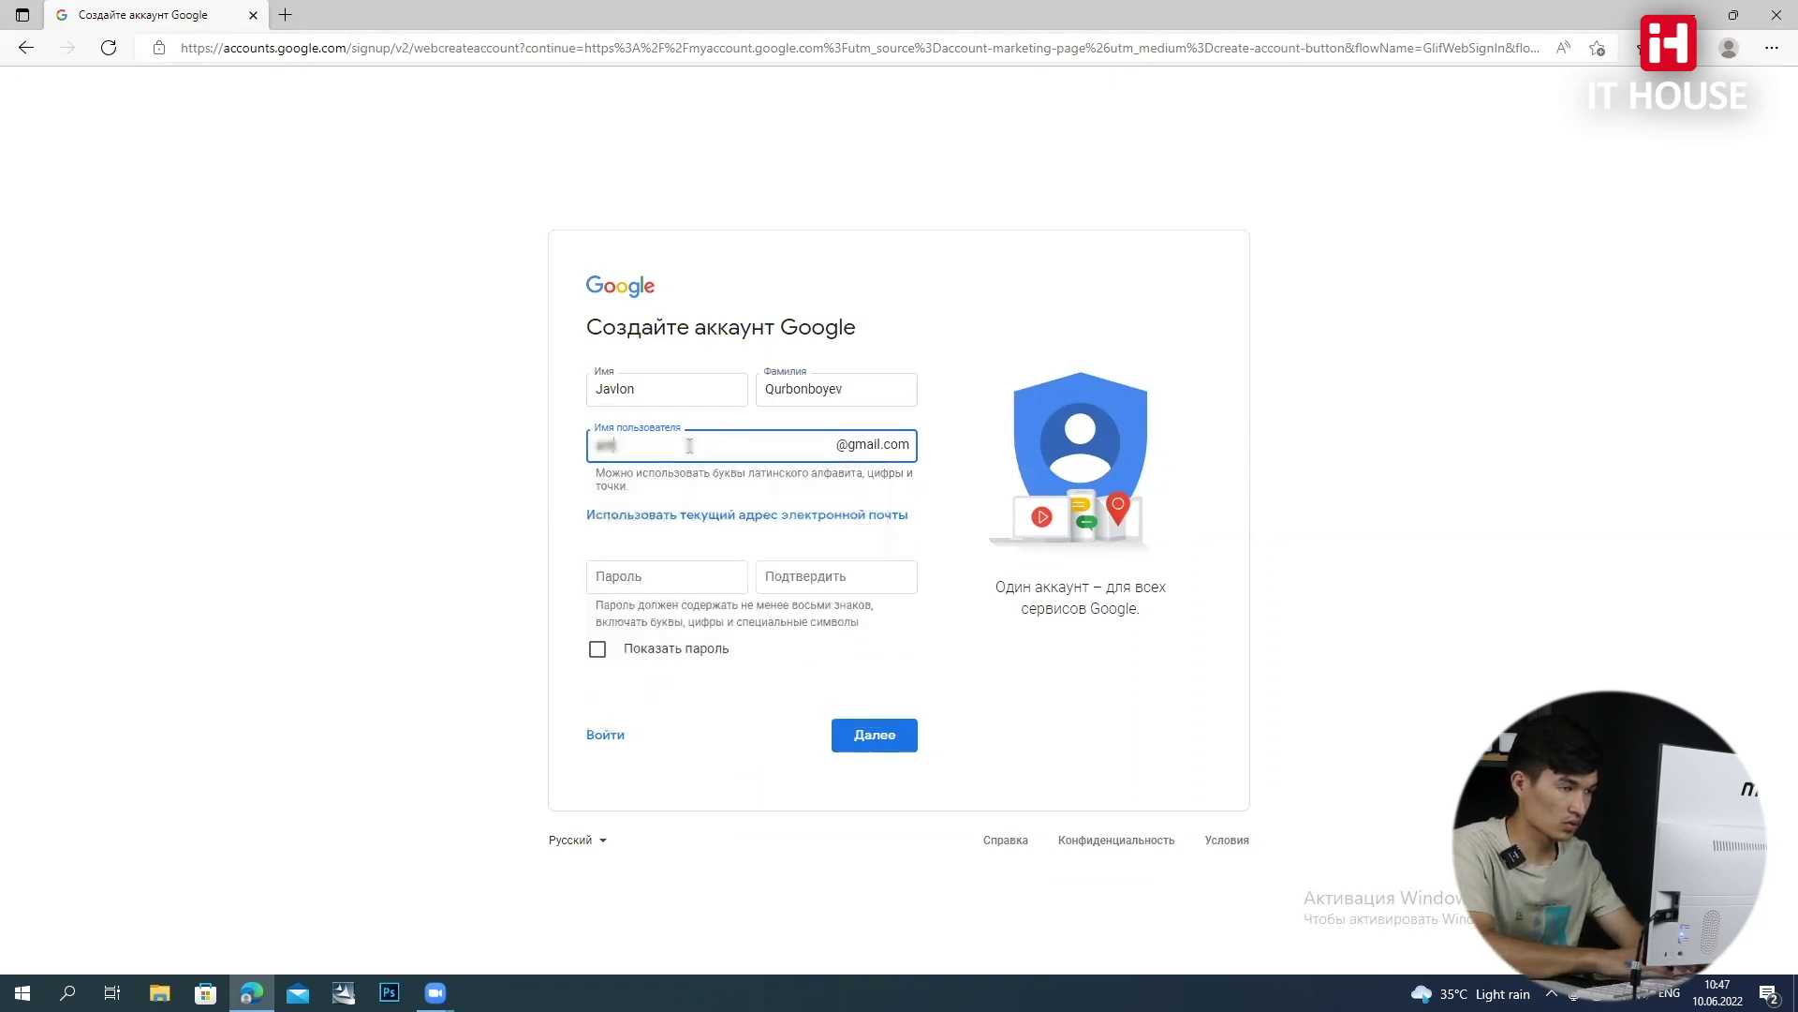
pyautogui.write('lo')
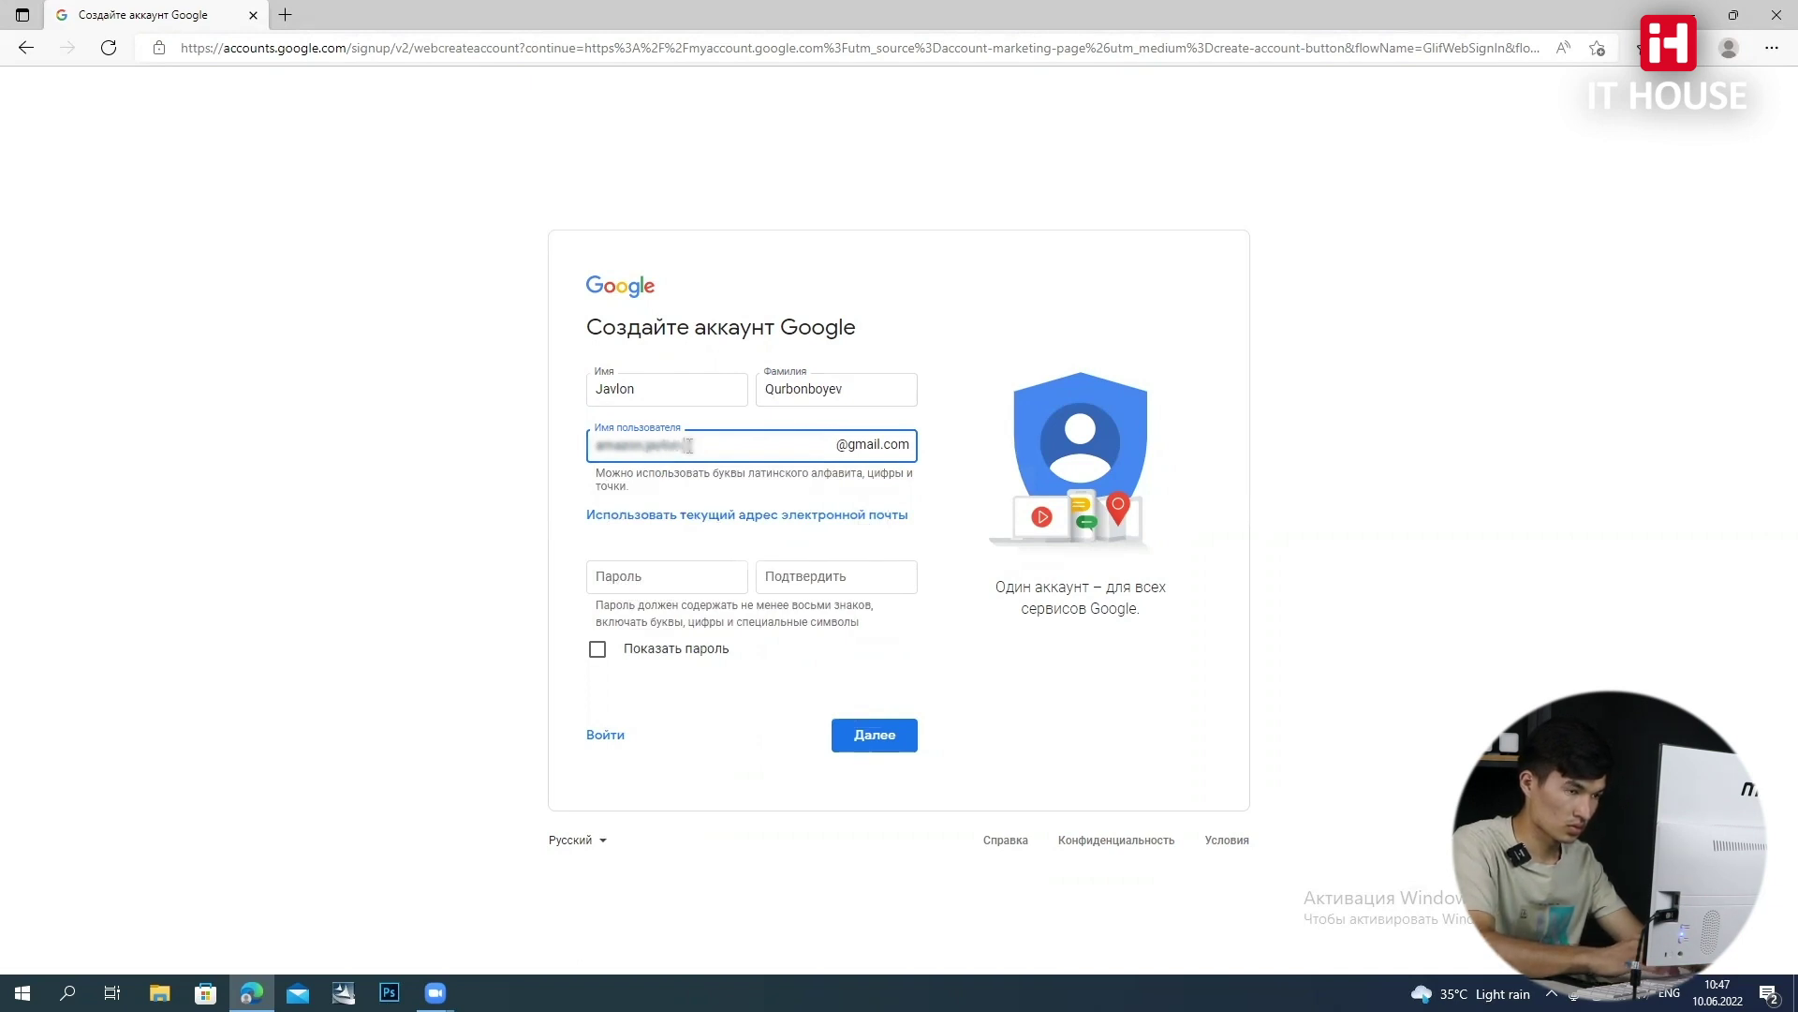
# Enter the password, show it and retype the mismatched confirmation, then submit the form
pyautogui.click(629, 579)
pyautogui.write('a')
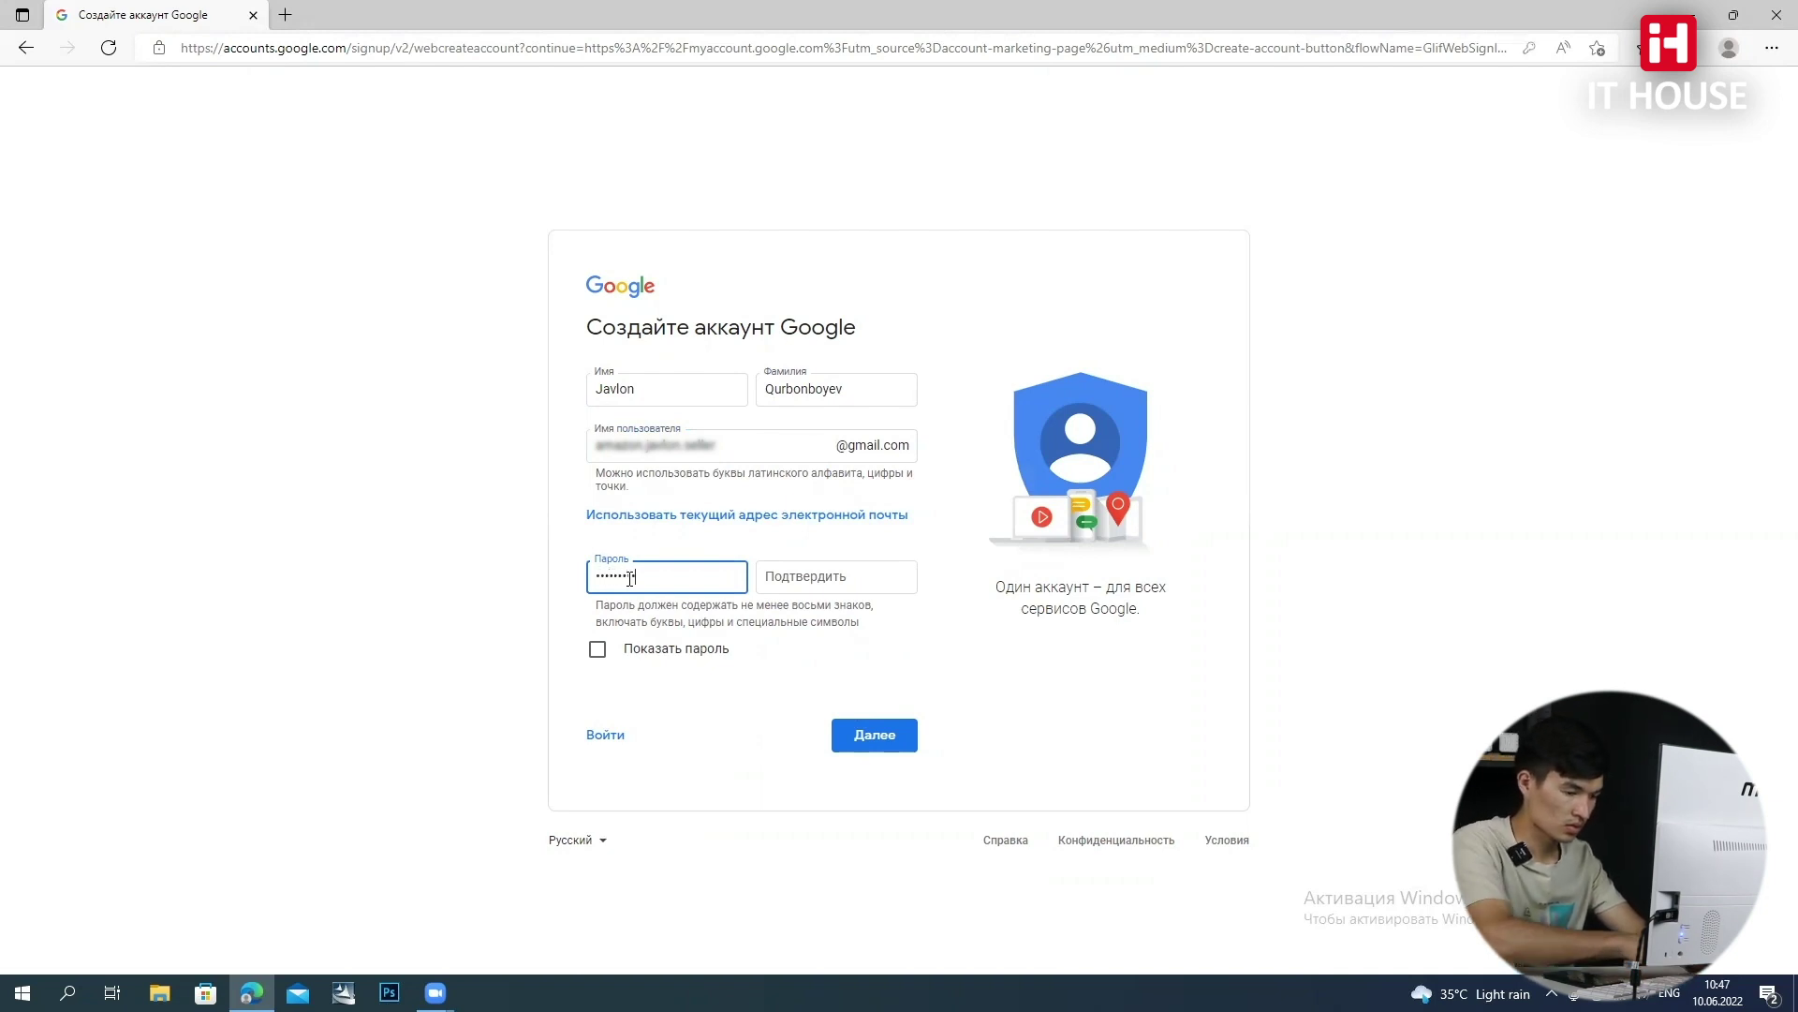
pyautogui.click(792, 591)
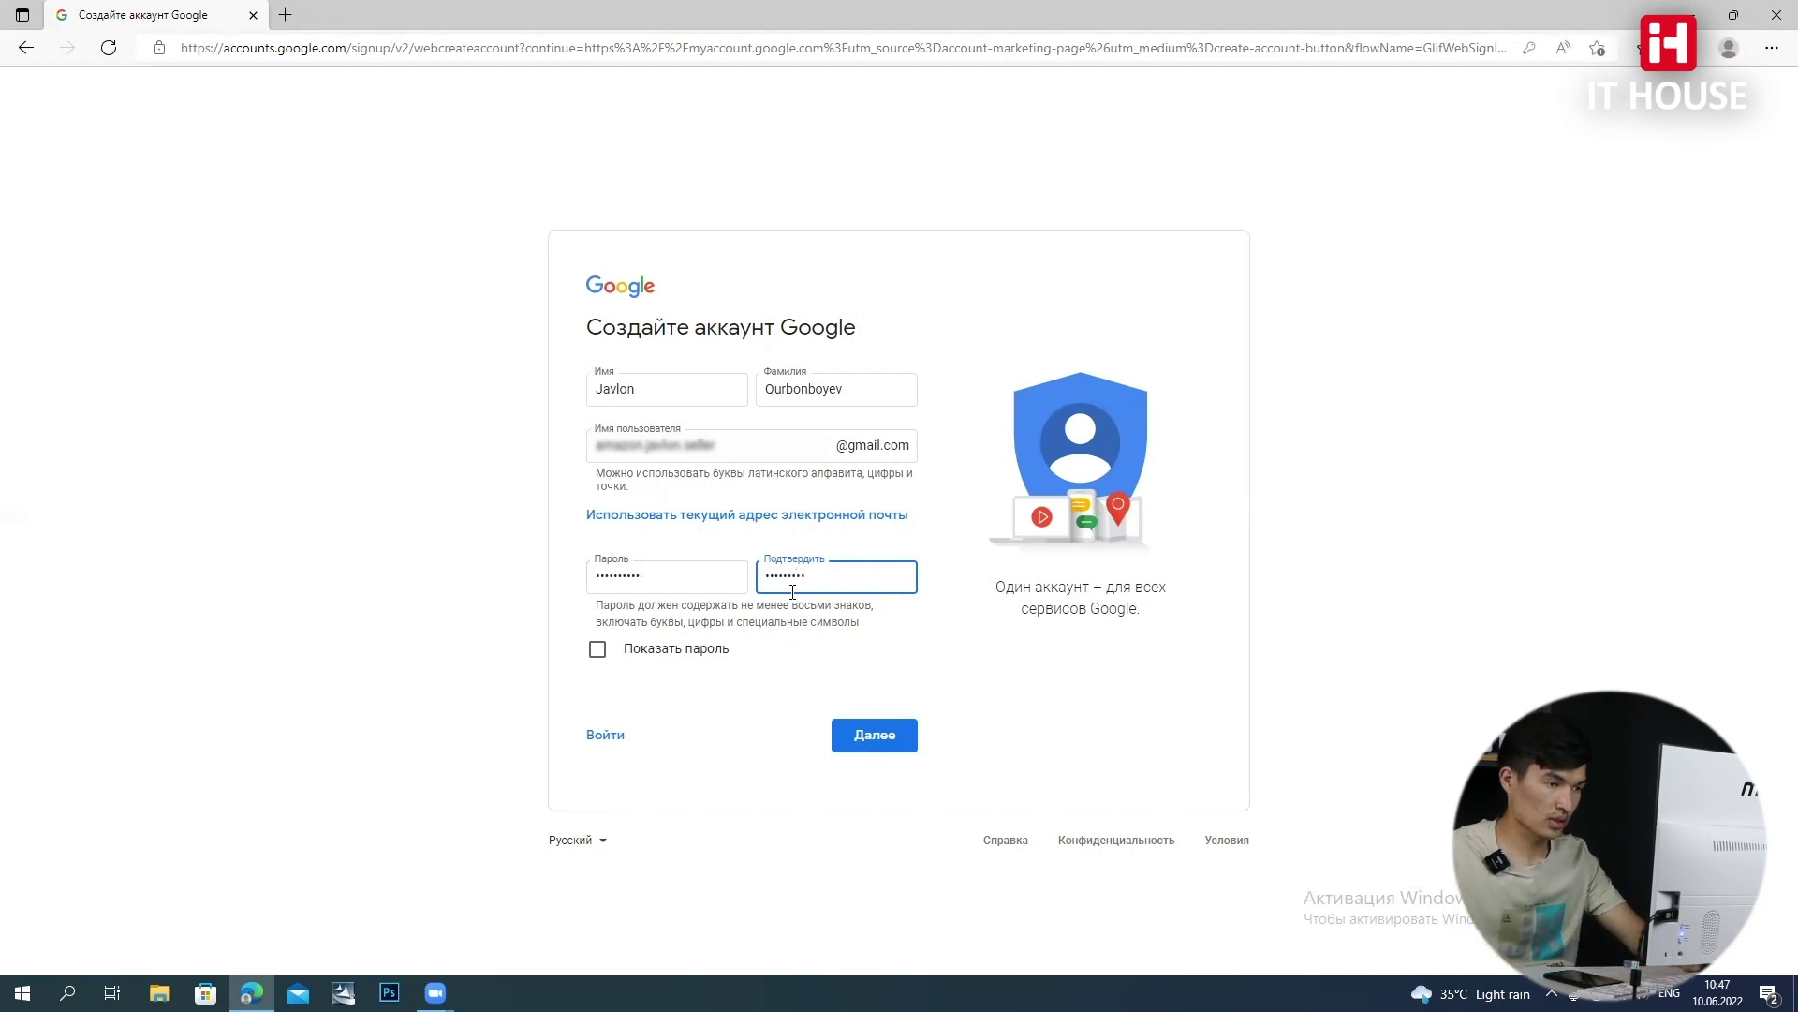
pyautogui.click(862, 734)
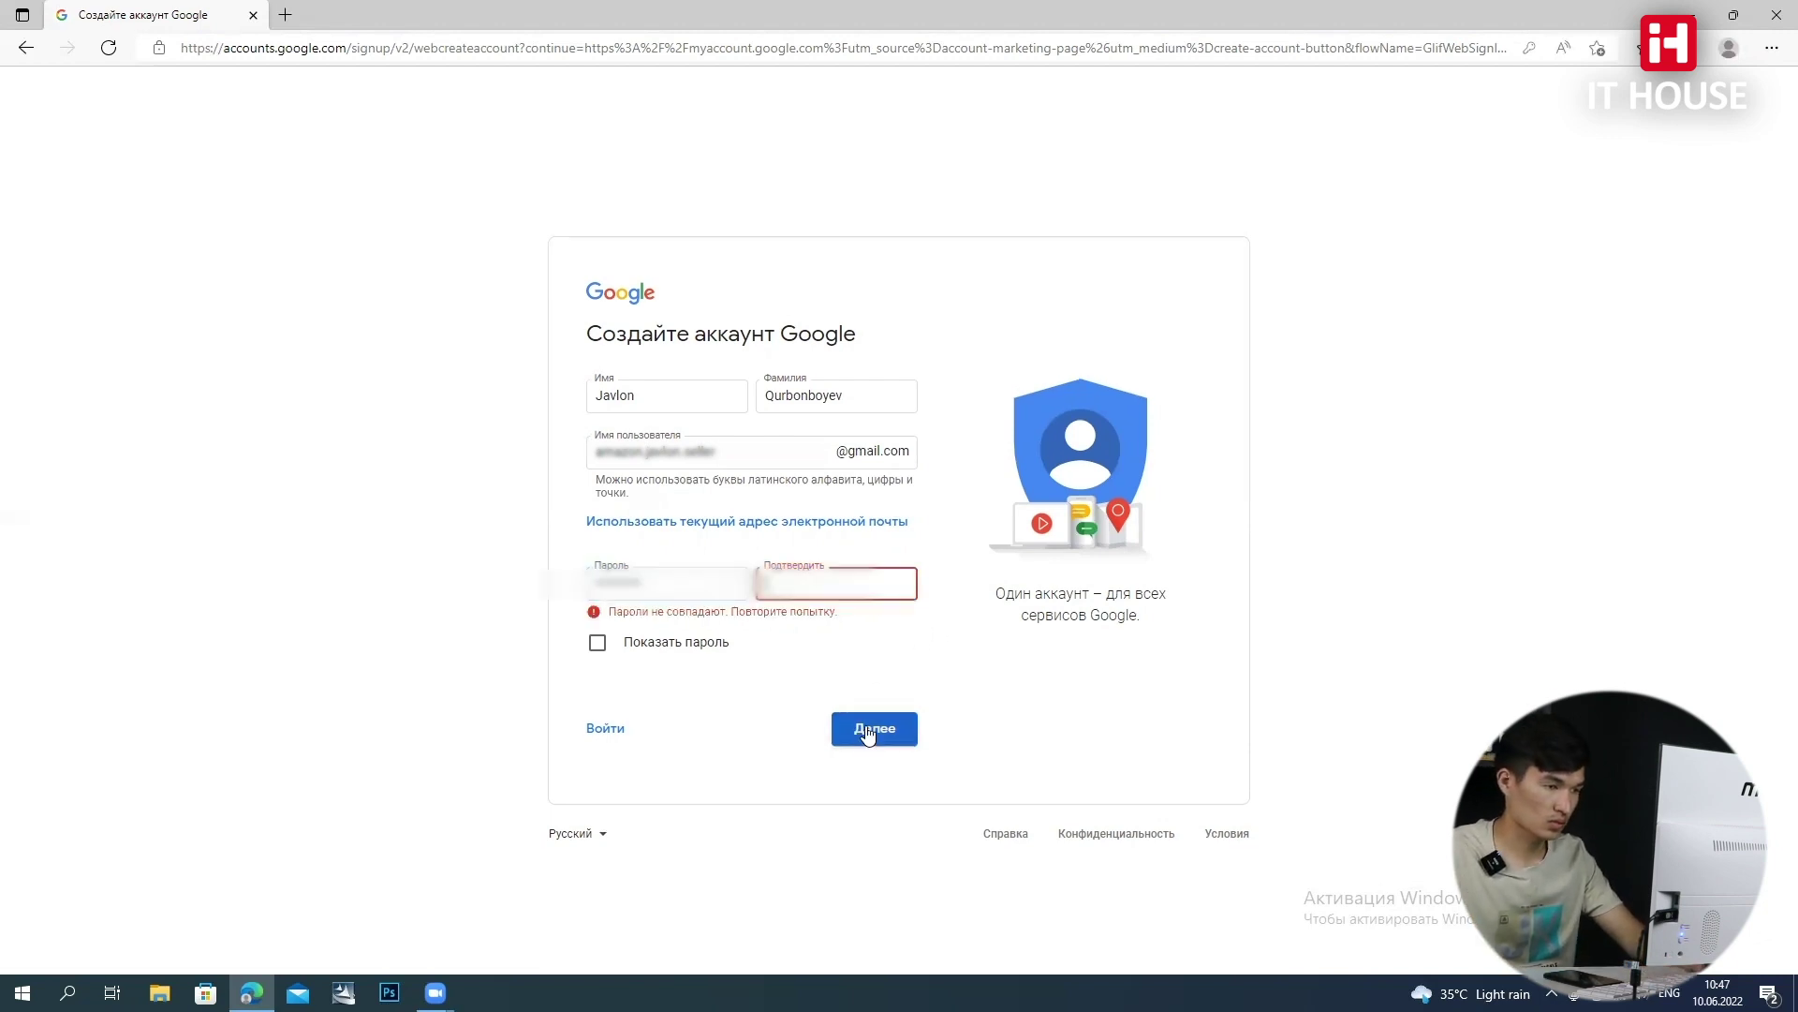
pyautogui.click(598, 642)
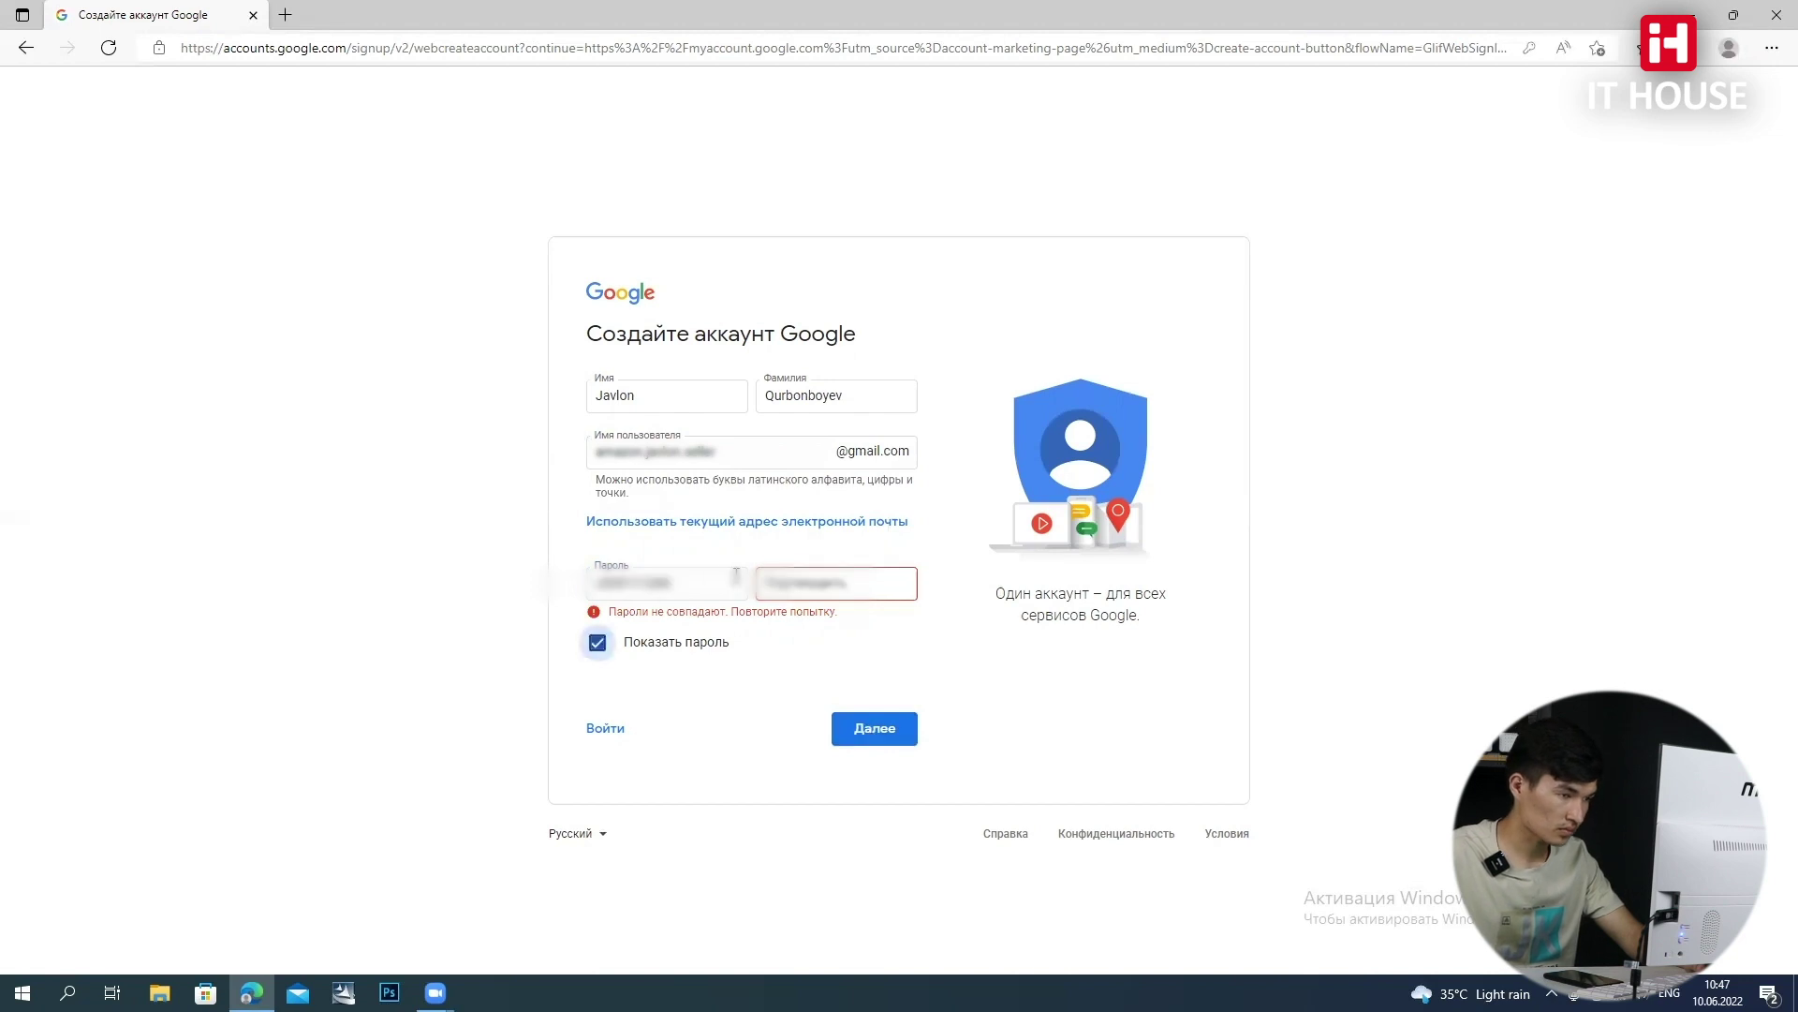
pyautogui.click(824, 590)
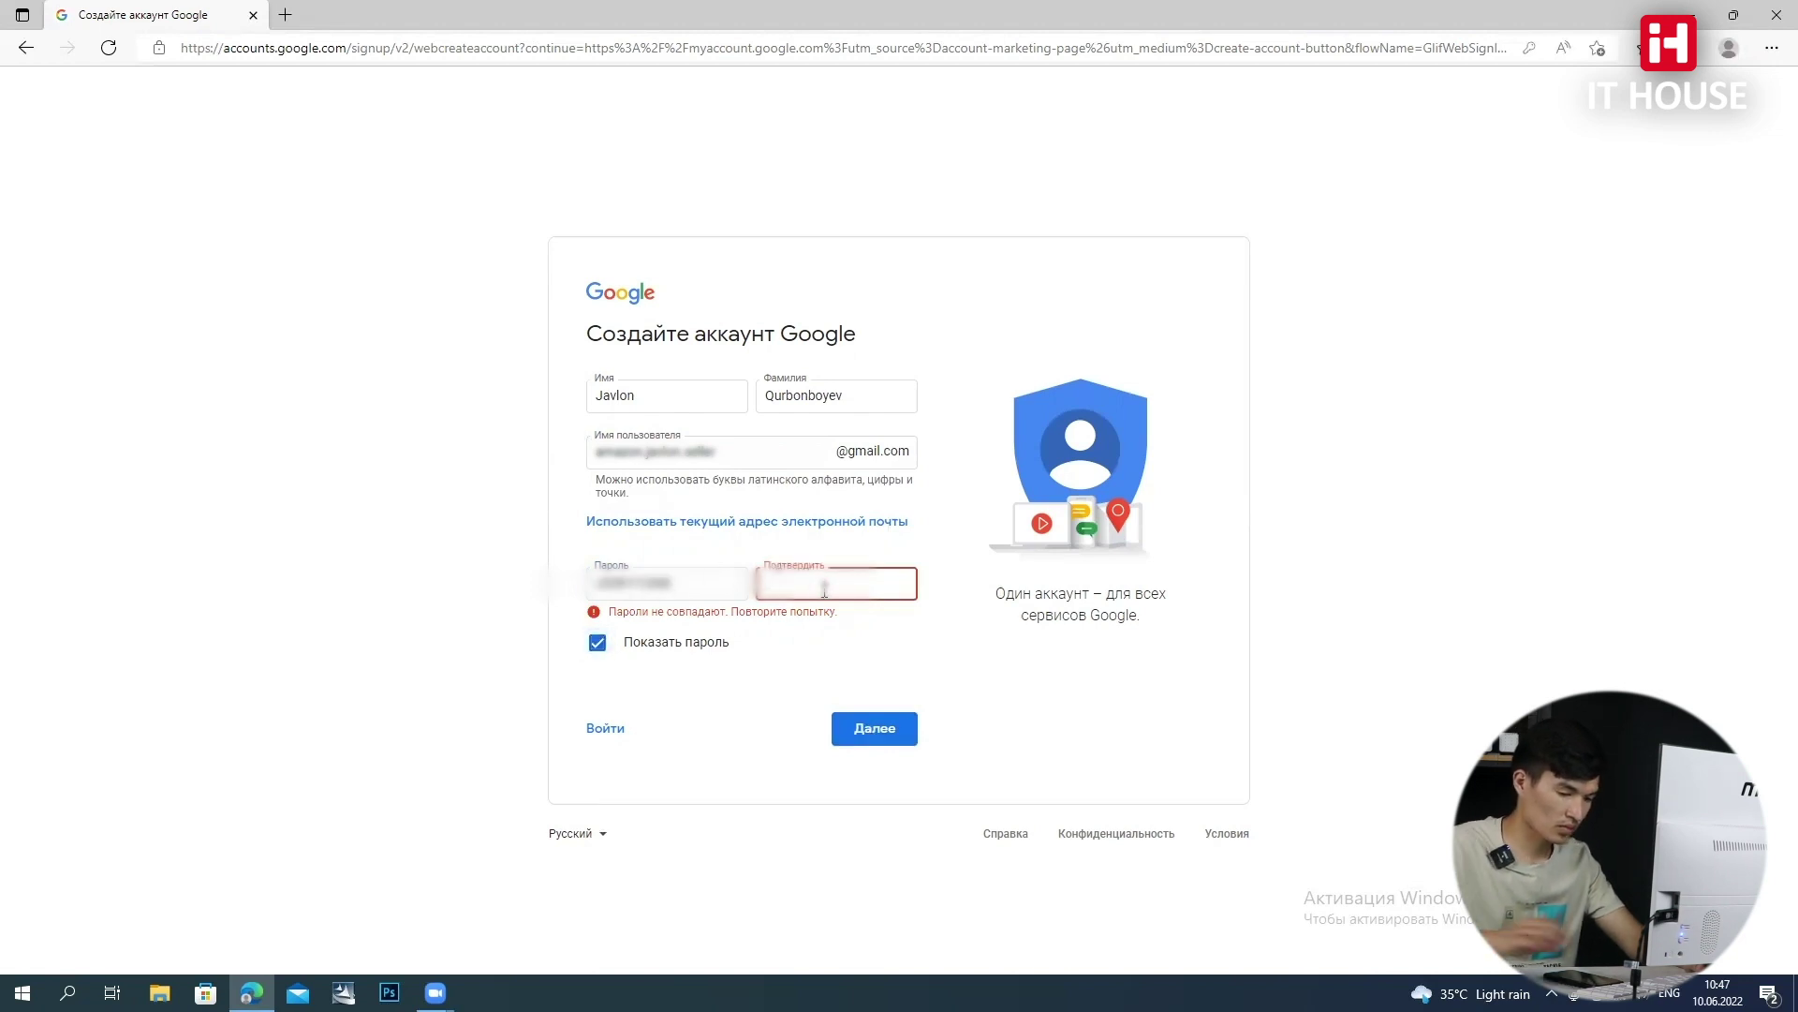
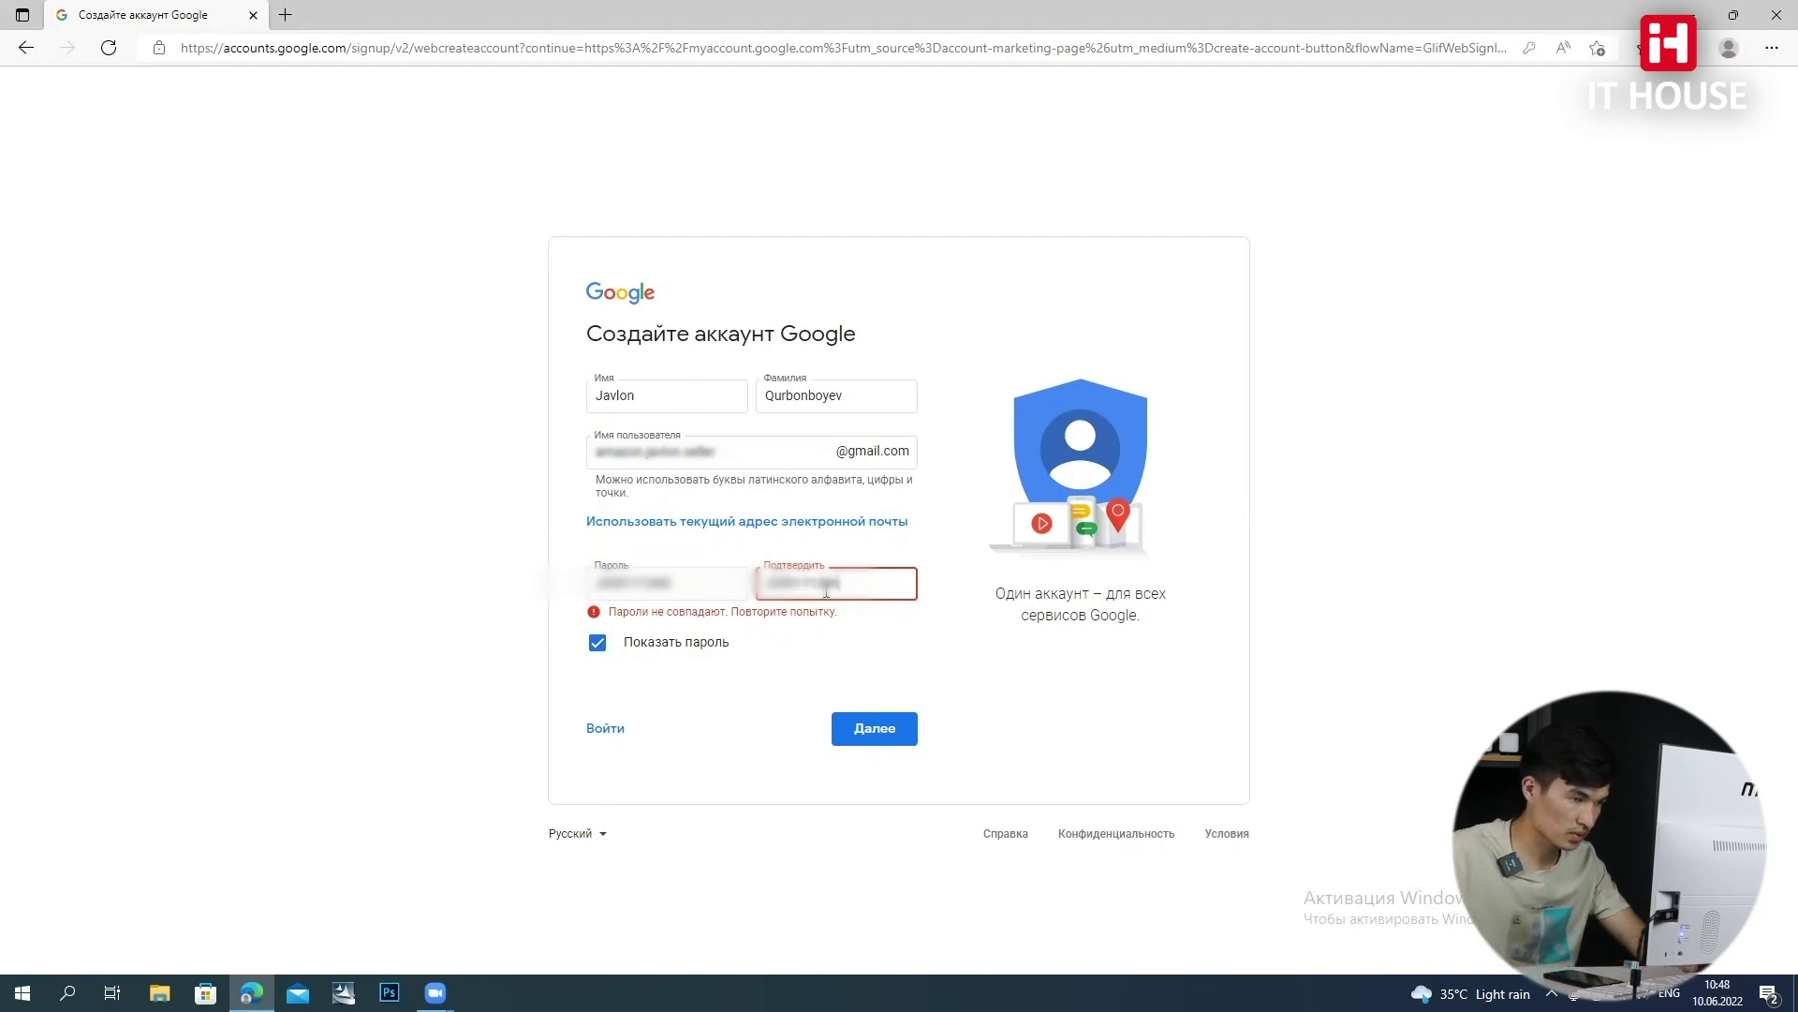
pyautogui.click(878, 736)
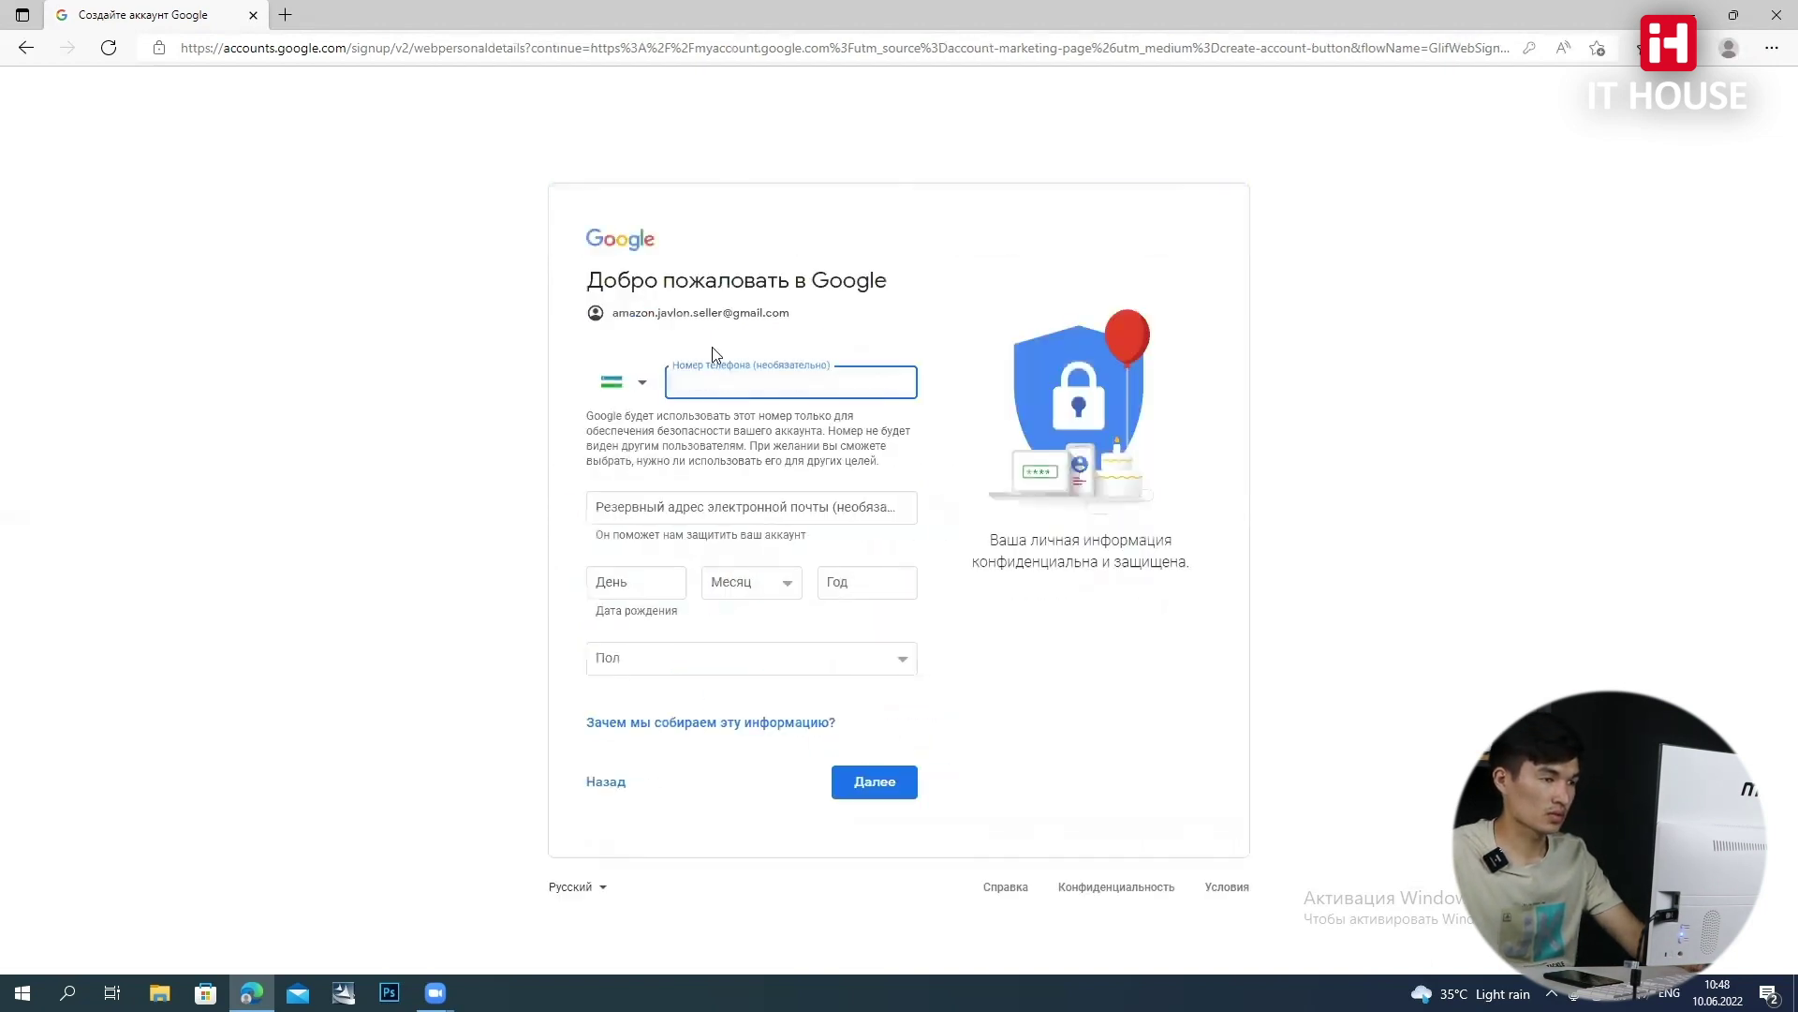
pyautogui.write('90')
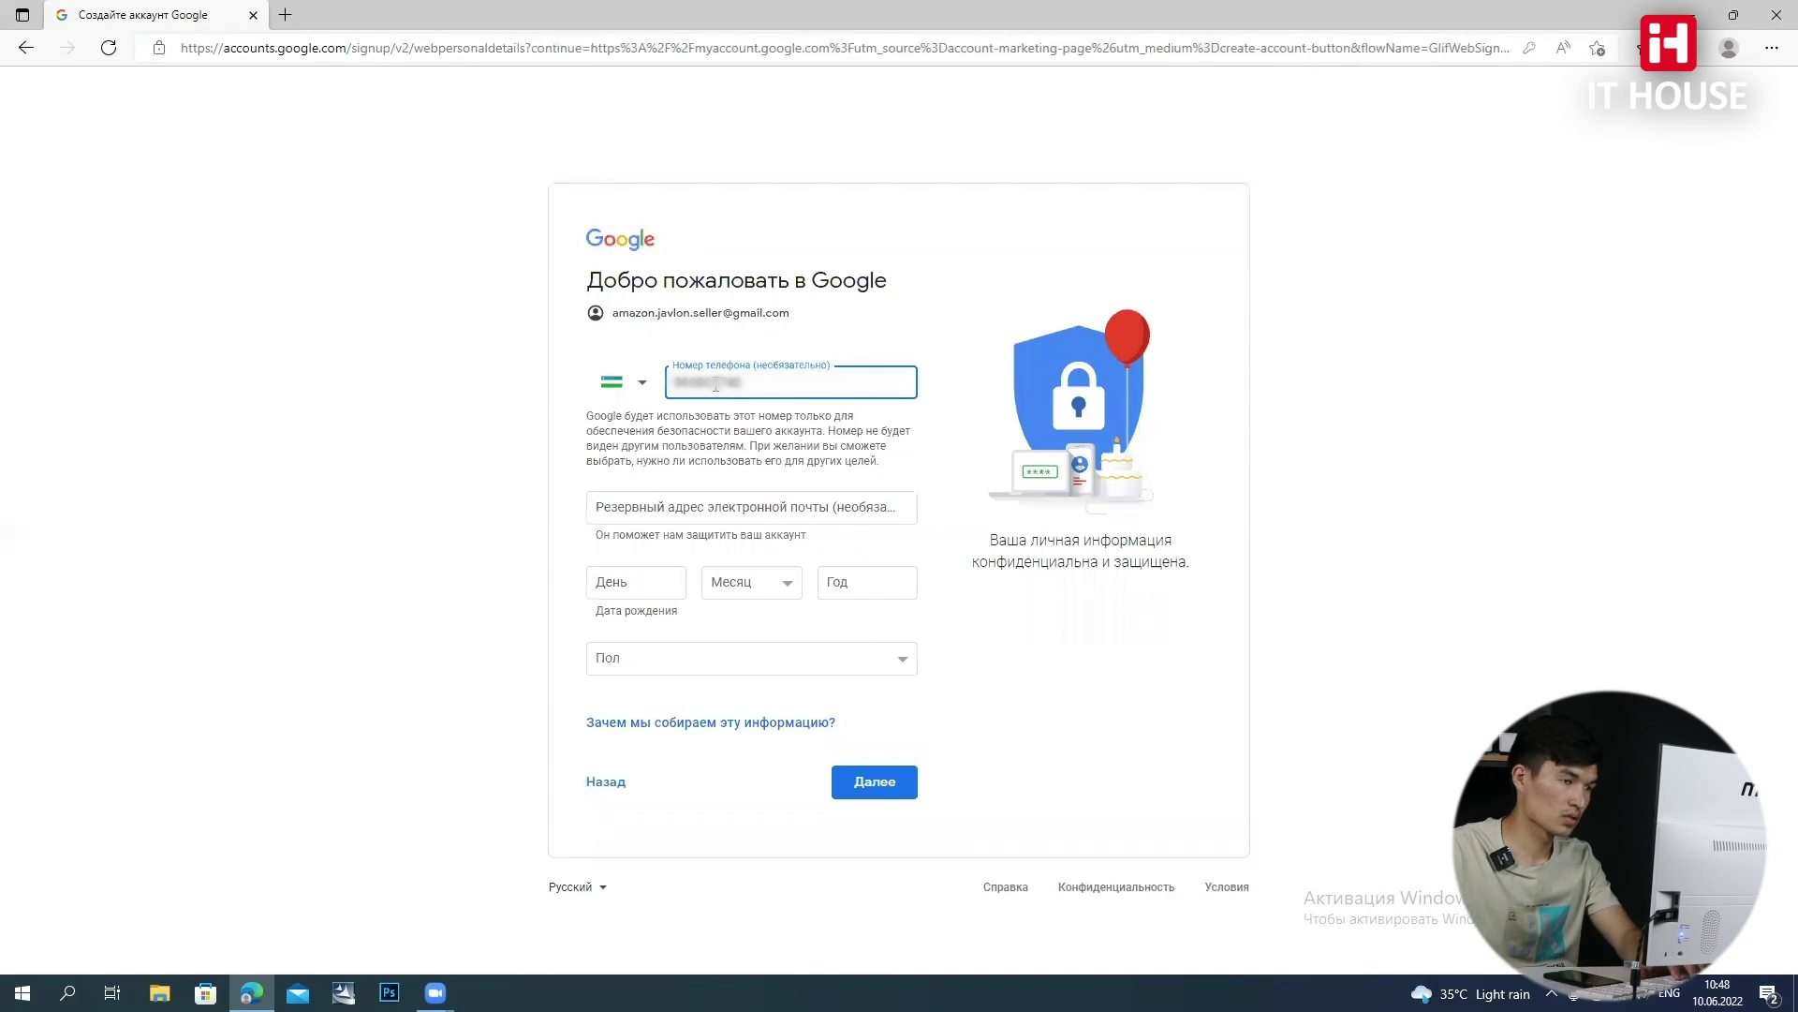
pyautogui.click(626, 579)
pyautogui.write('21')
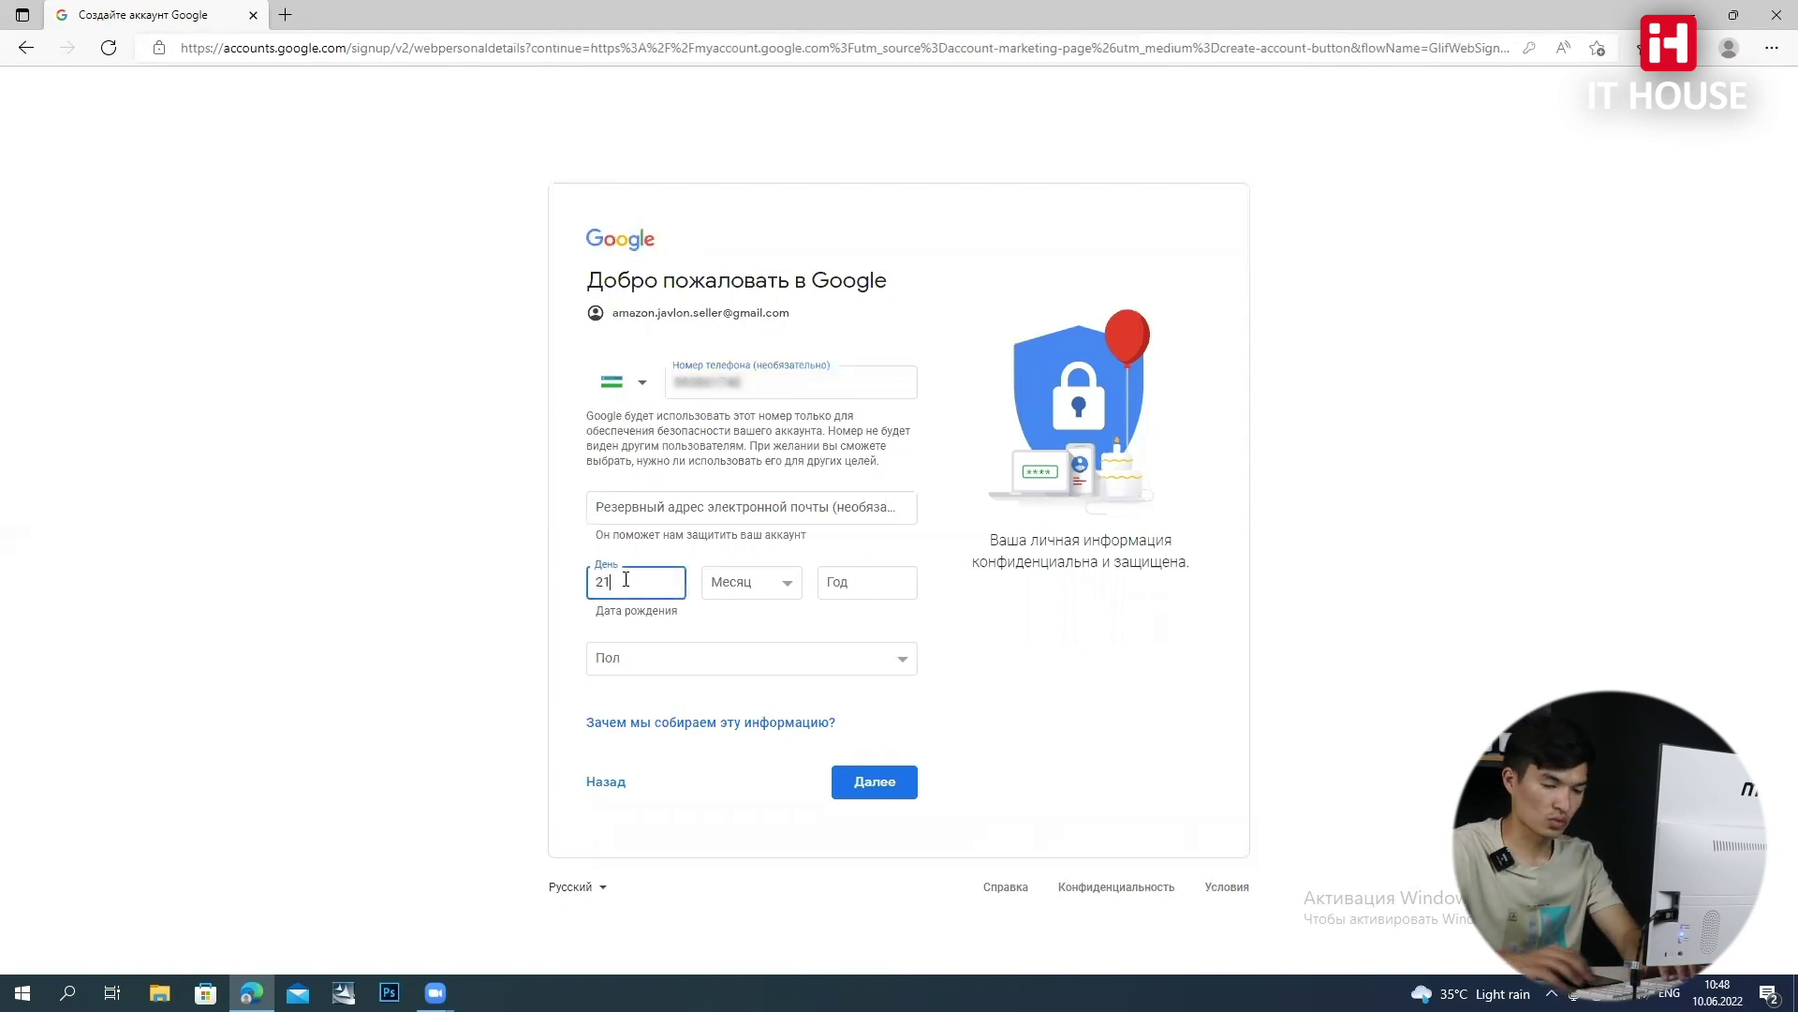
pyautogui.press('BackSpace')
pyautogui.write('6')
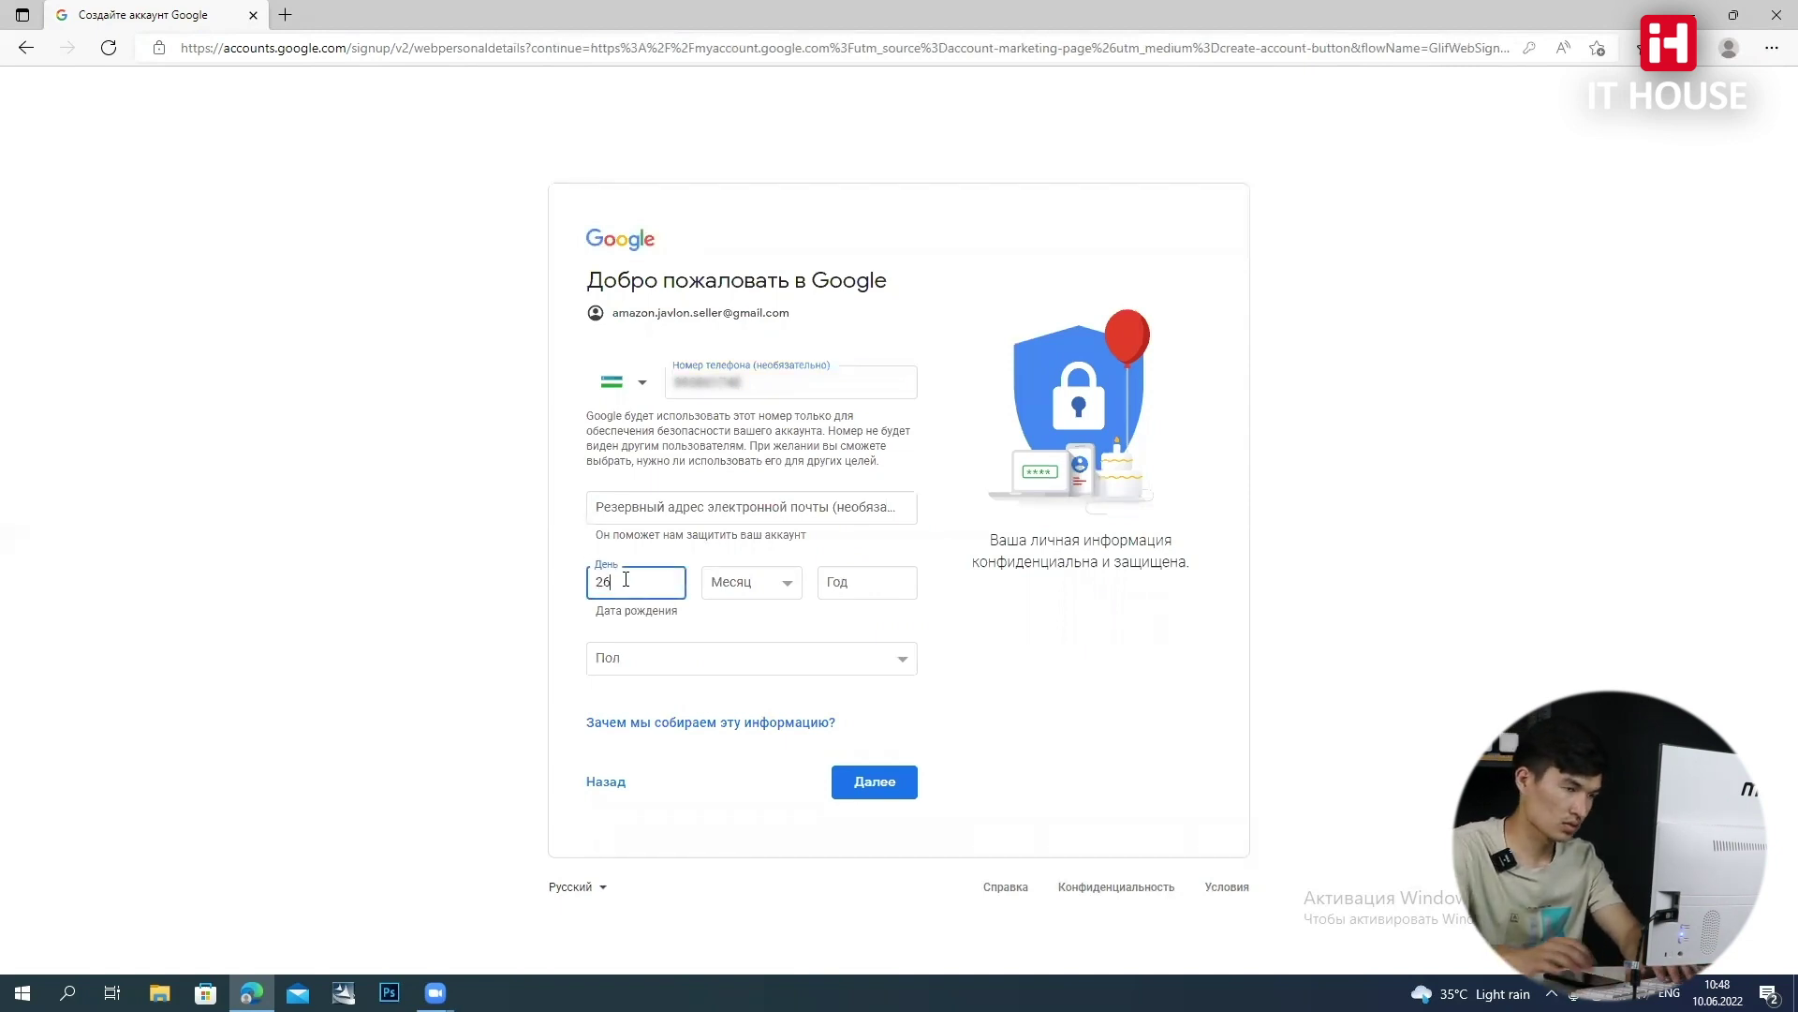
pyautogui.click(772, 593)
pyautogui.click(745, 797)
pyautogui.click(761, 588)
pyautogui.click(760, 781)
pyautogui.click(841, 578)
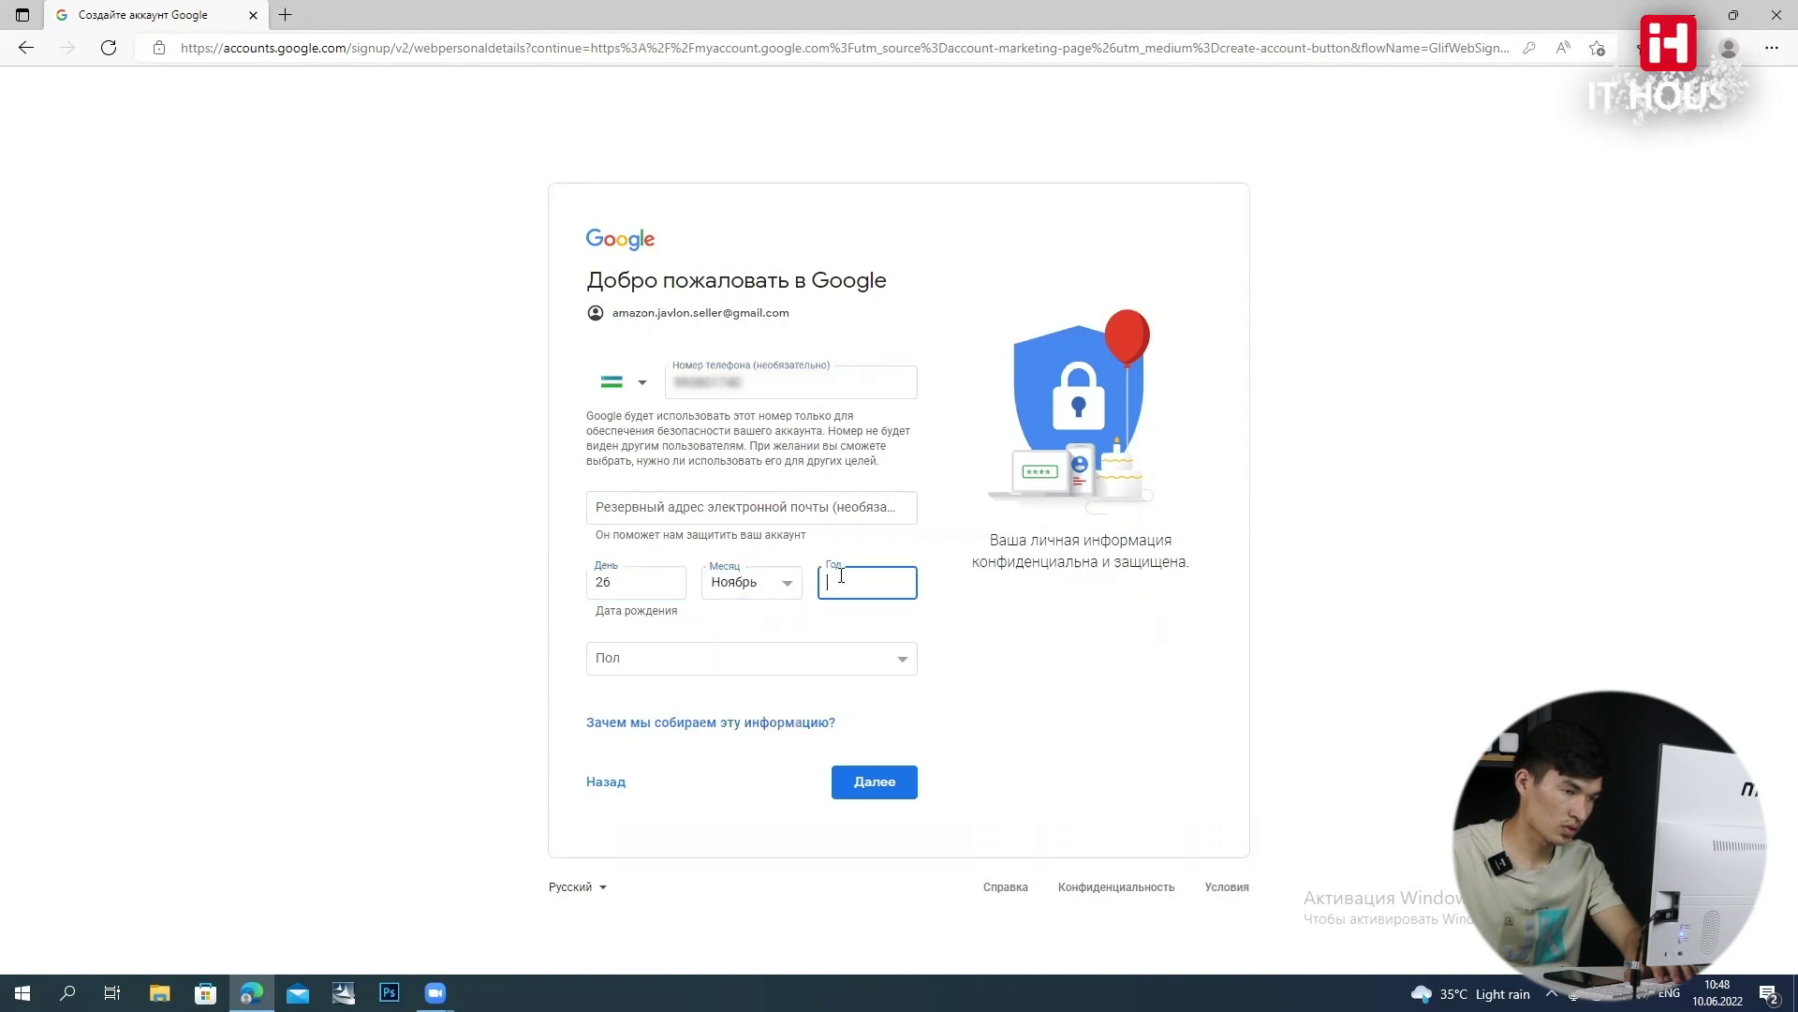
pyautogui.write('2001')
# Choose Мужской as gender, continue, and scroll through the privacy terms
pyautogui.click(764, 662)
pyautogui.click(718, 716)
pyautogui.click(866, 781)
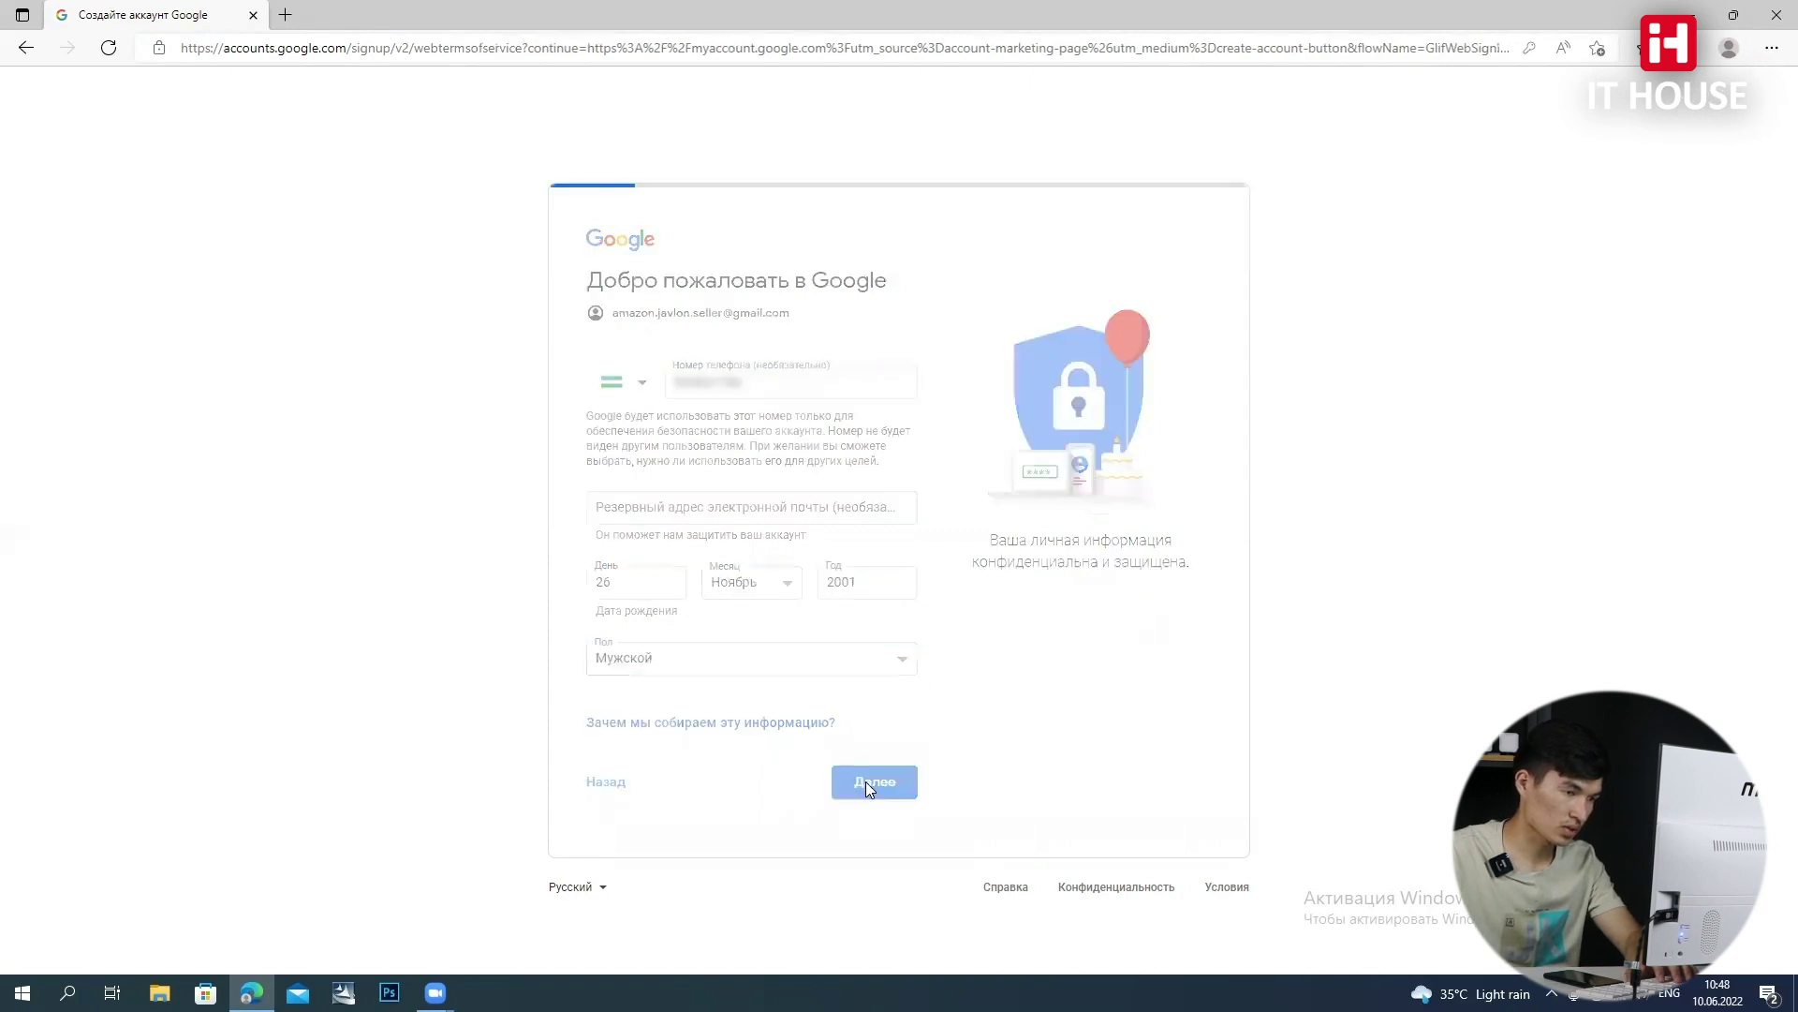
pyautogui.scroll(-1, 873, 675)
pyautogui.scroll(-8, 873, 674)
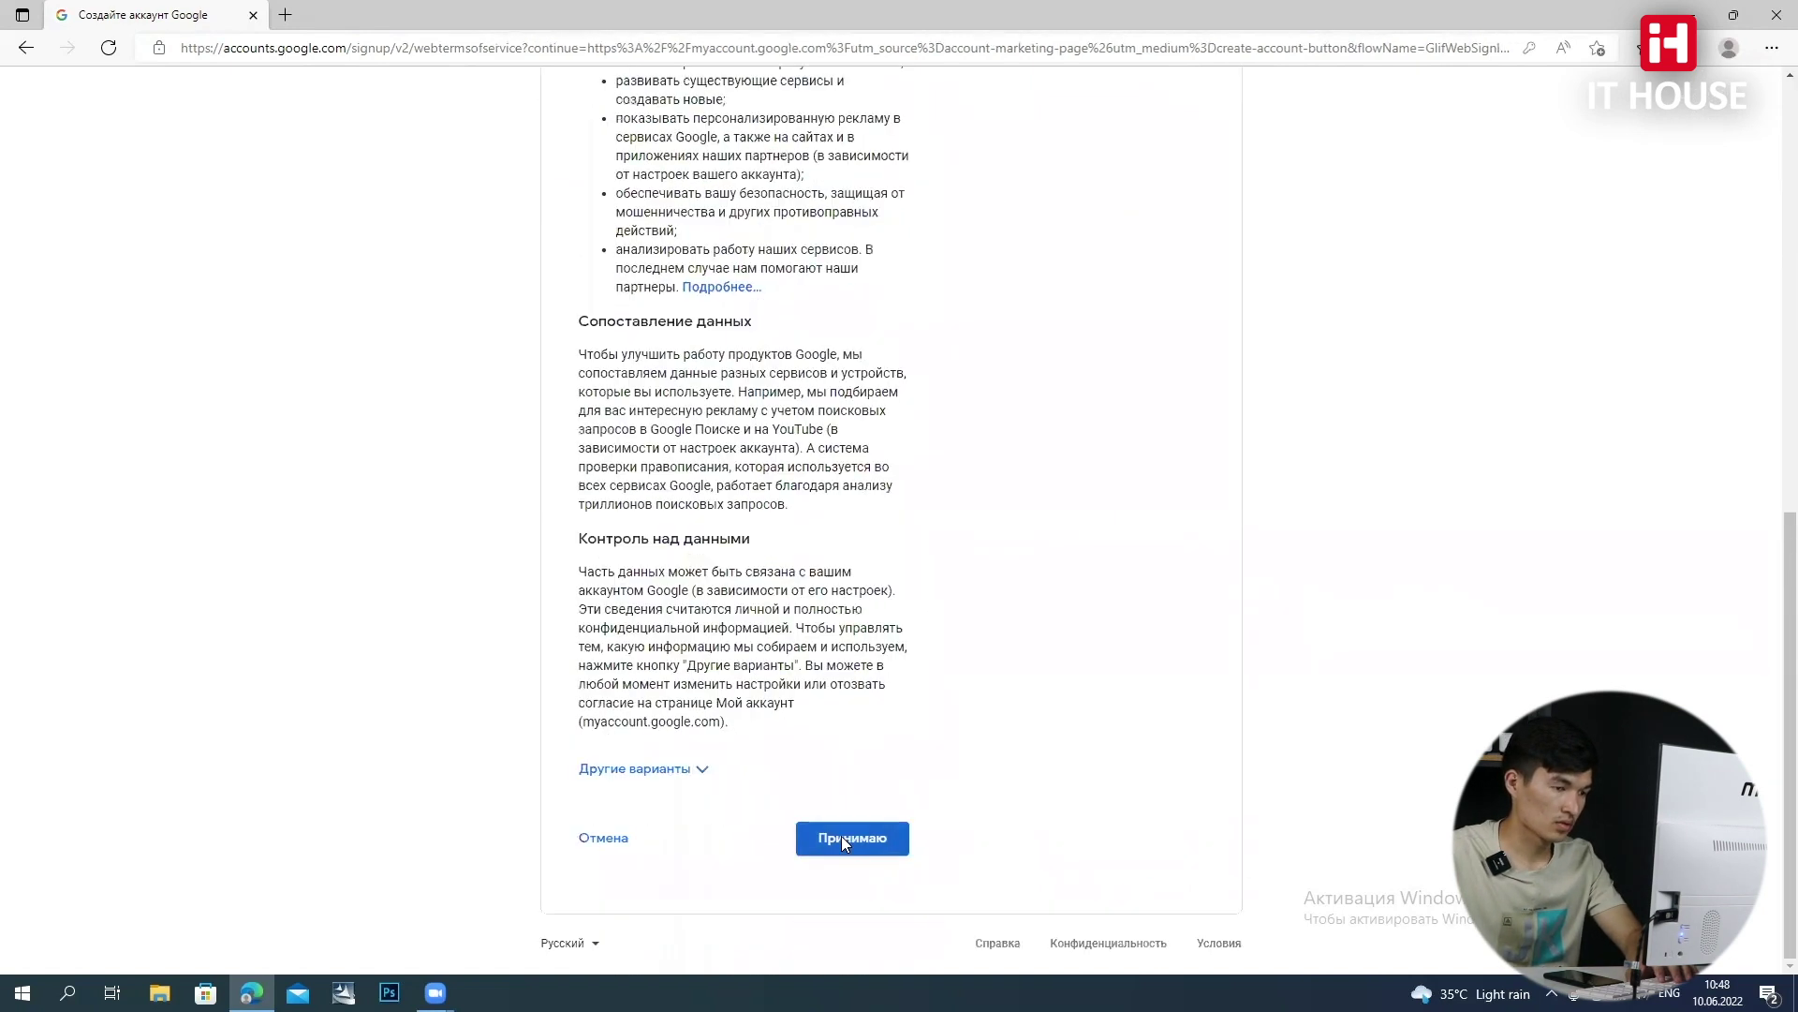
# Accept the privacy terms to create the account and open Gmail from the Google apps grid
pyautogui.click(841, 835)
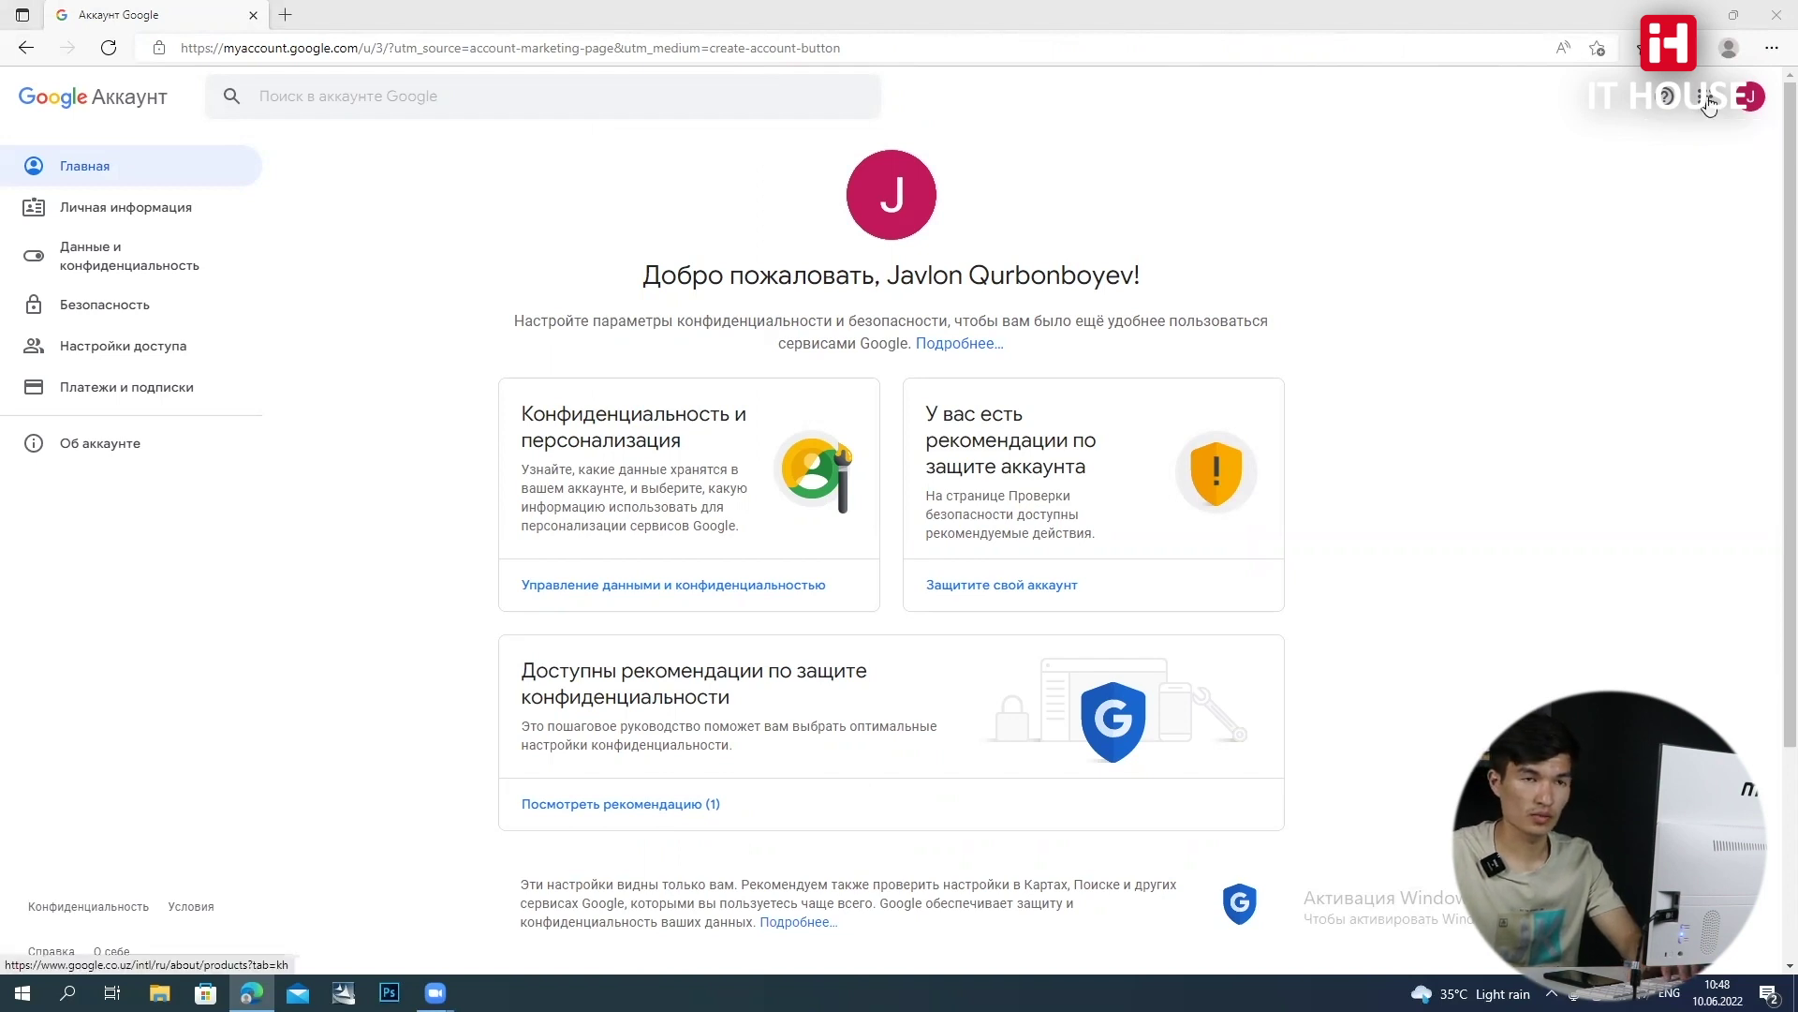
pyautogui.click(1696, 106)
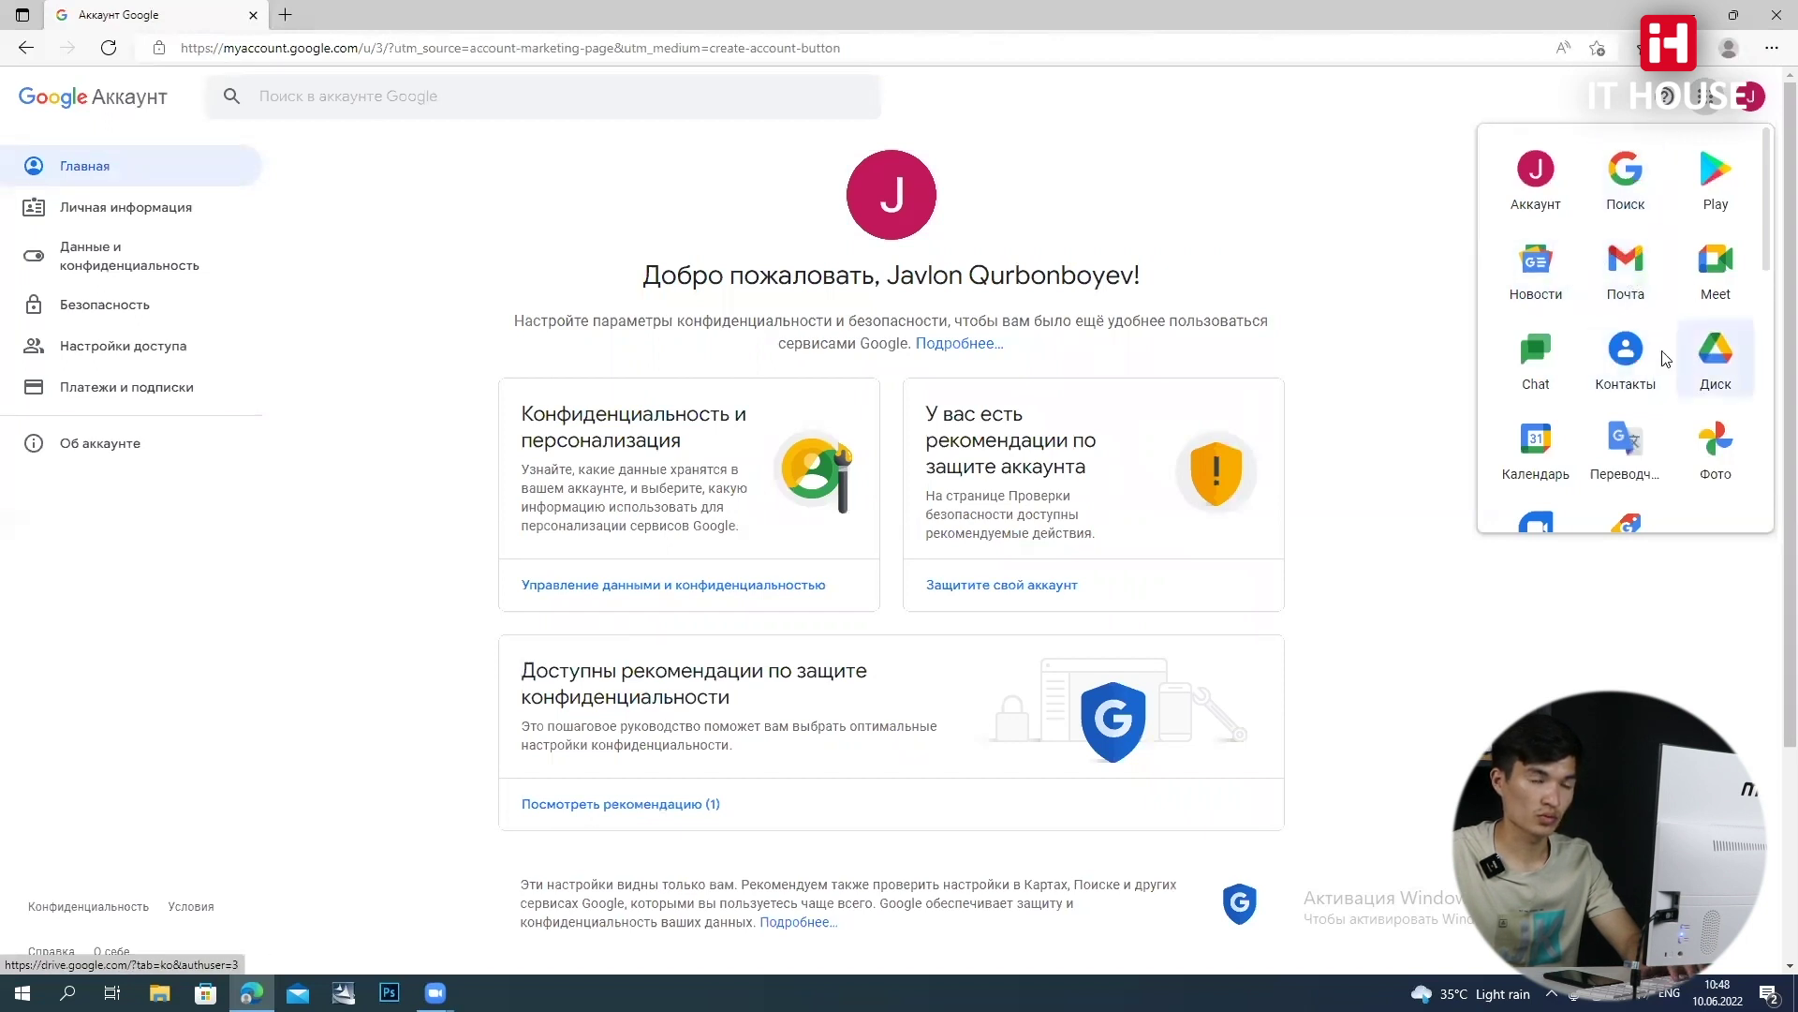
pyautogui.click(1632, 283)
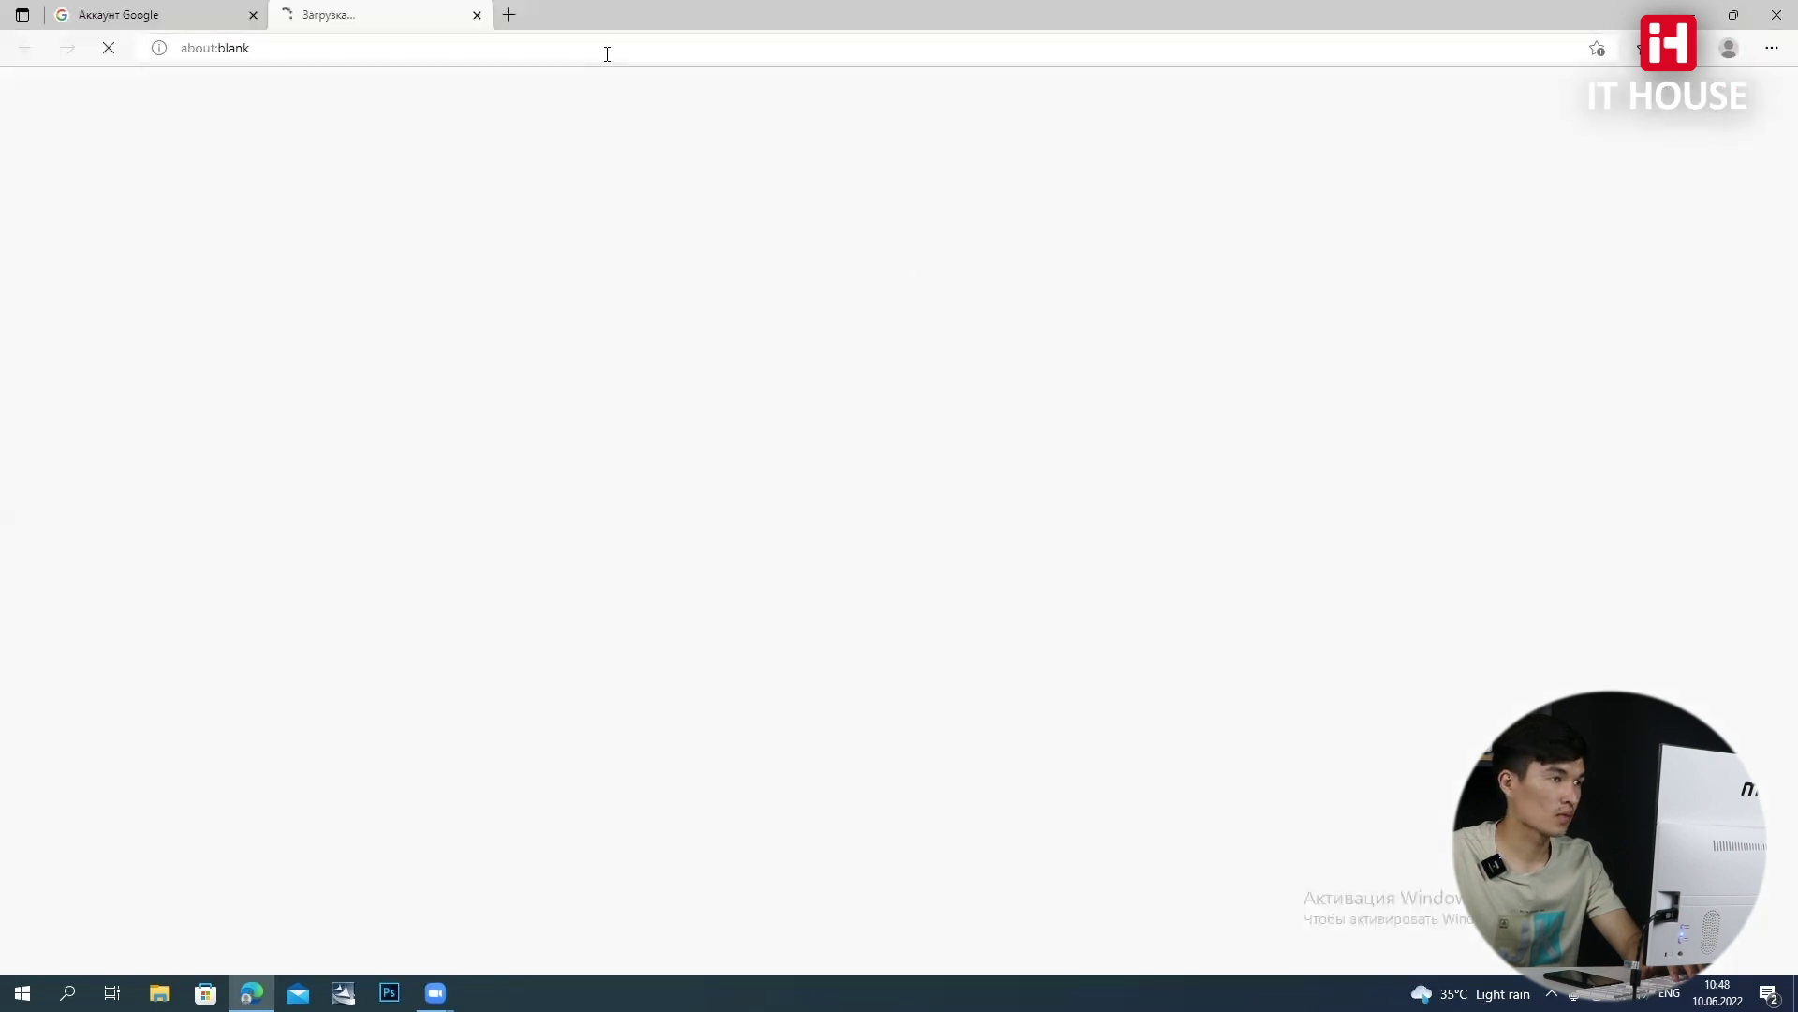
pyautogui.hotkey('ctrl', 't')
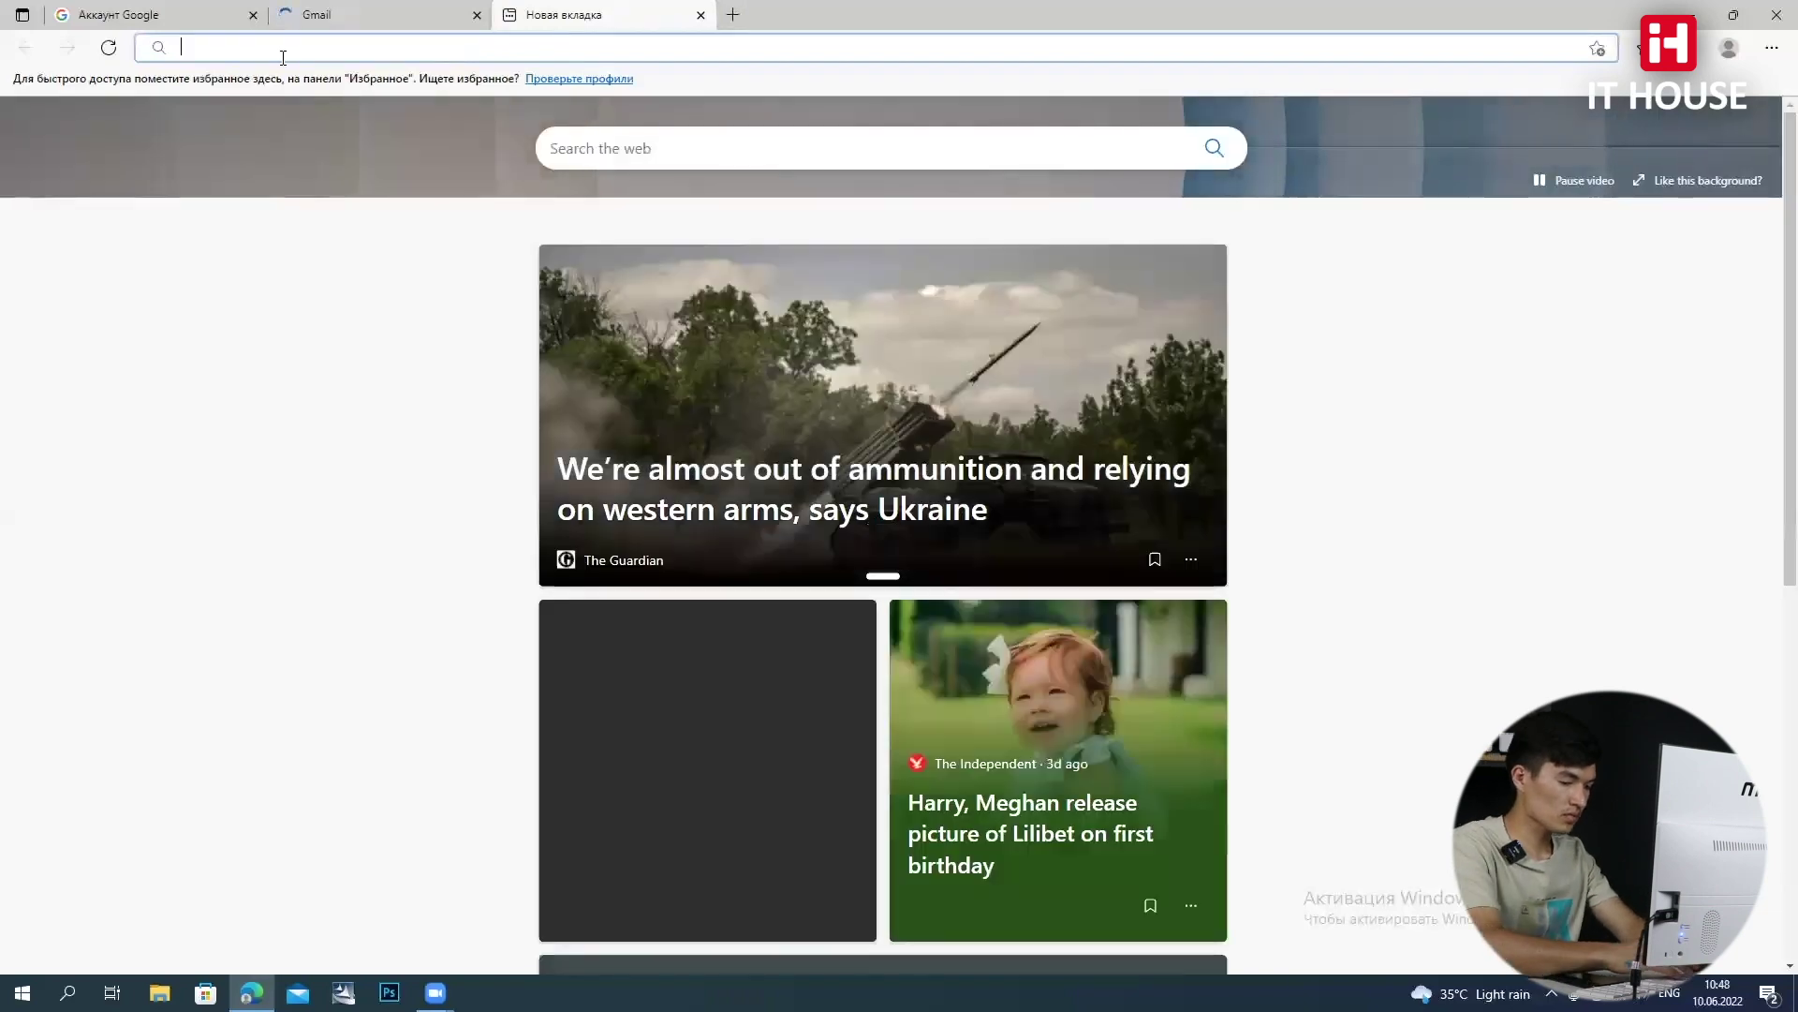
# Go to sellercentral.amazon.com and start signing up for a new Amazon account
pyautogui.write('ama')
pyautogui.press('BackSpace')
pyautogui.press('BackSpace')
pyautogui.press('BackSpace')
pyautogui.press('BackSpace')
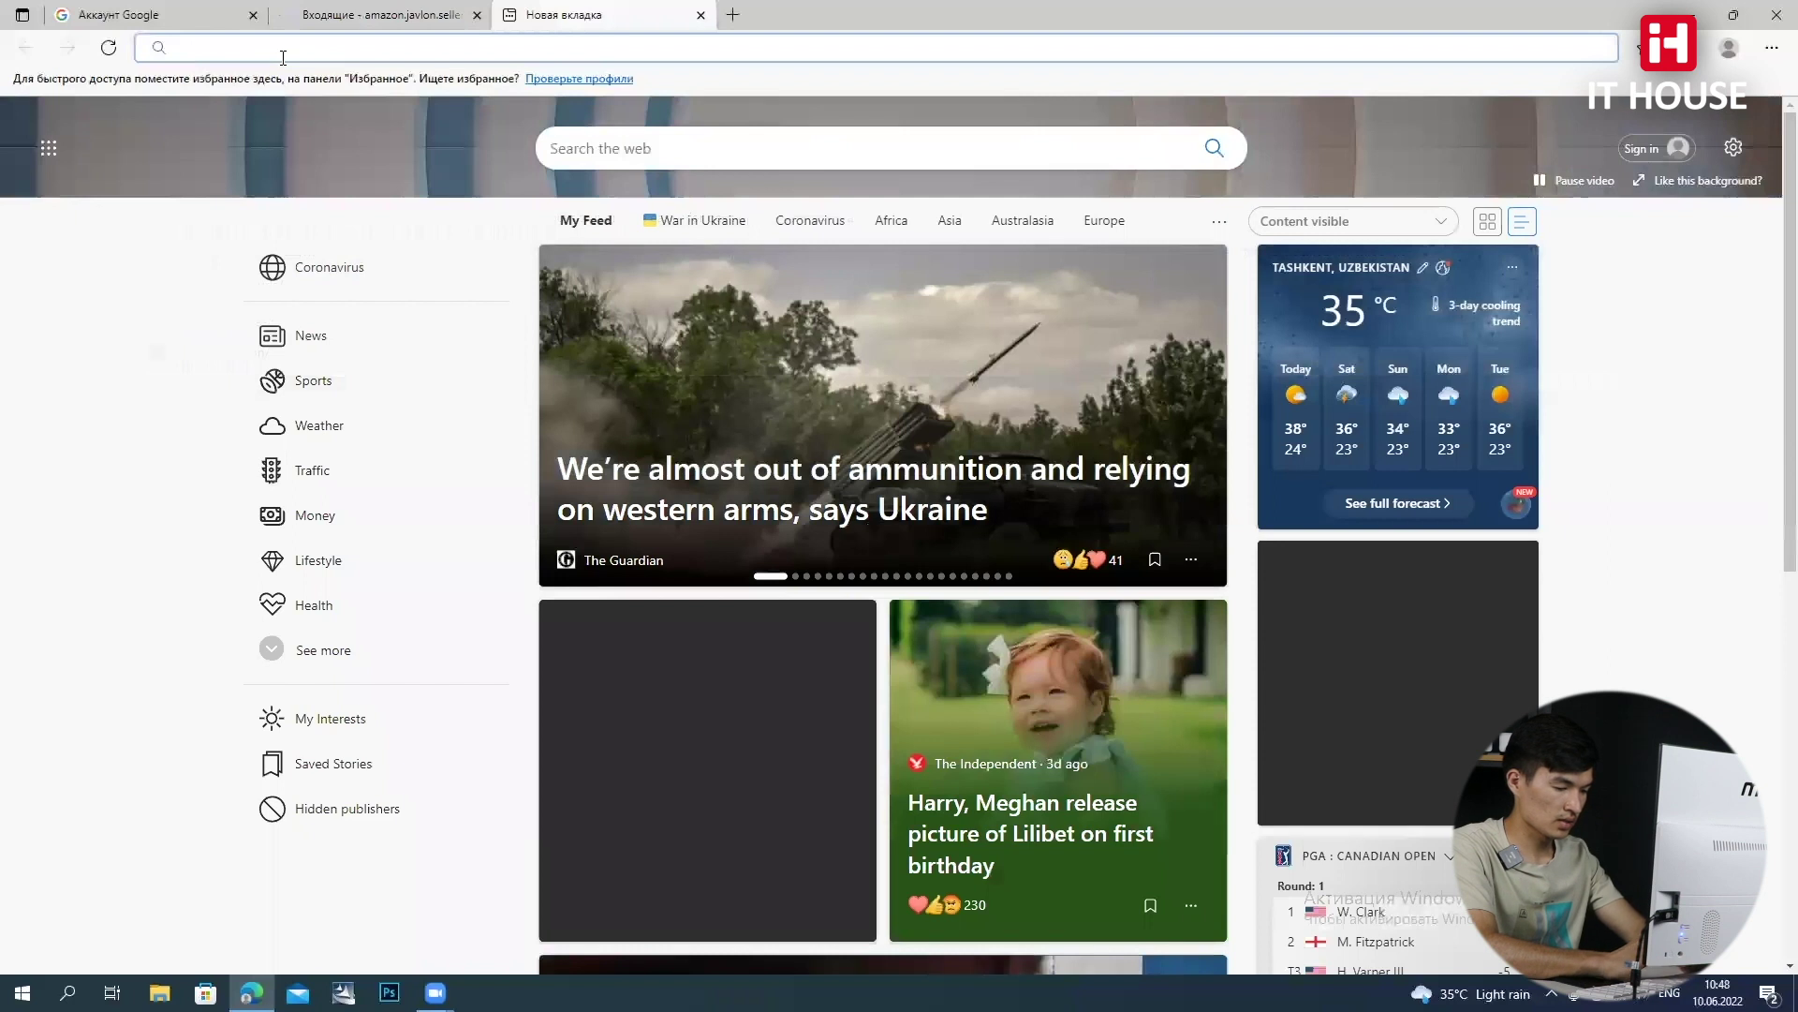
pyautogui.write('sellercentral.')
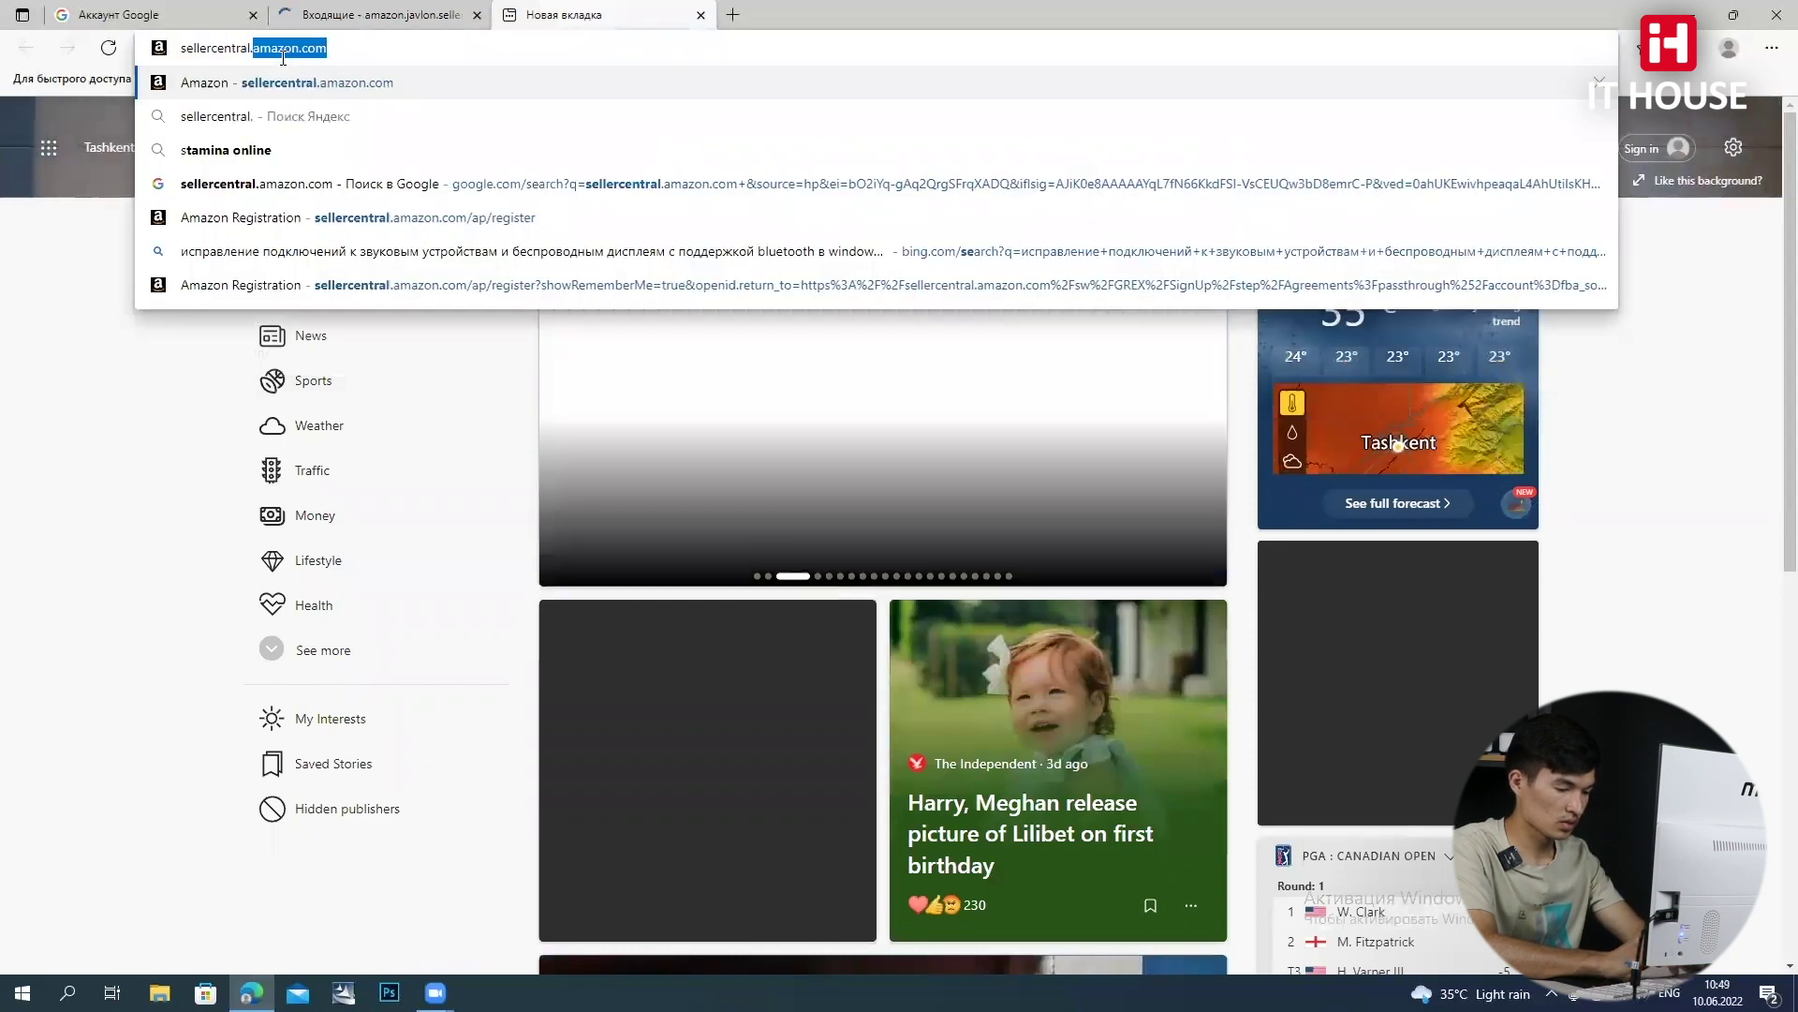
pyautogui.write('amazon.com')
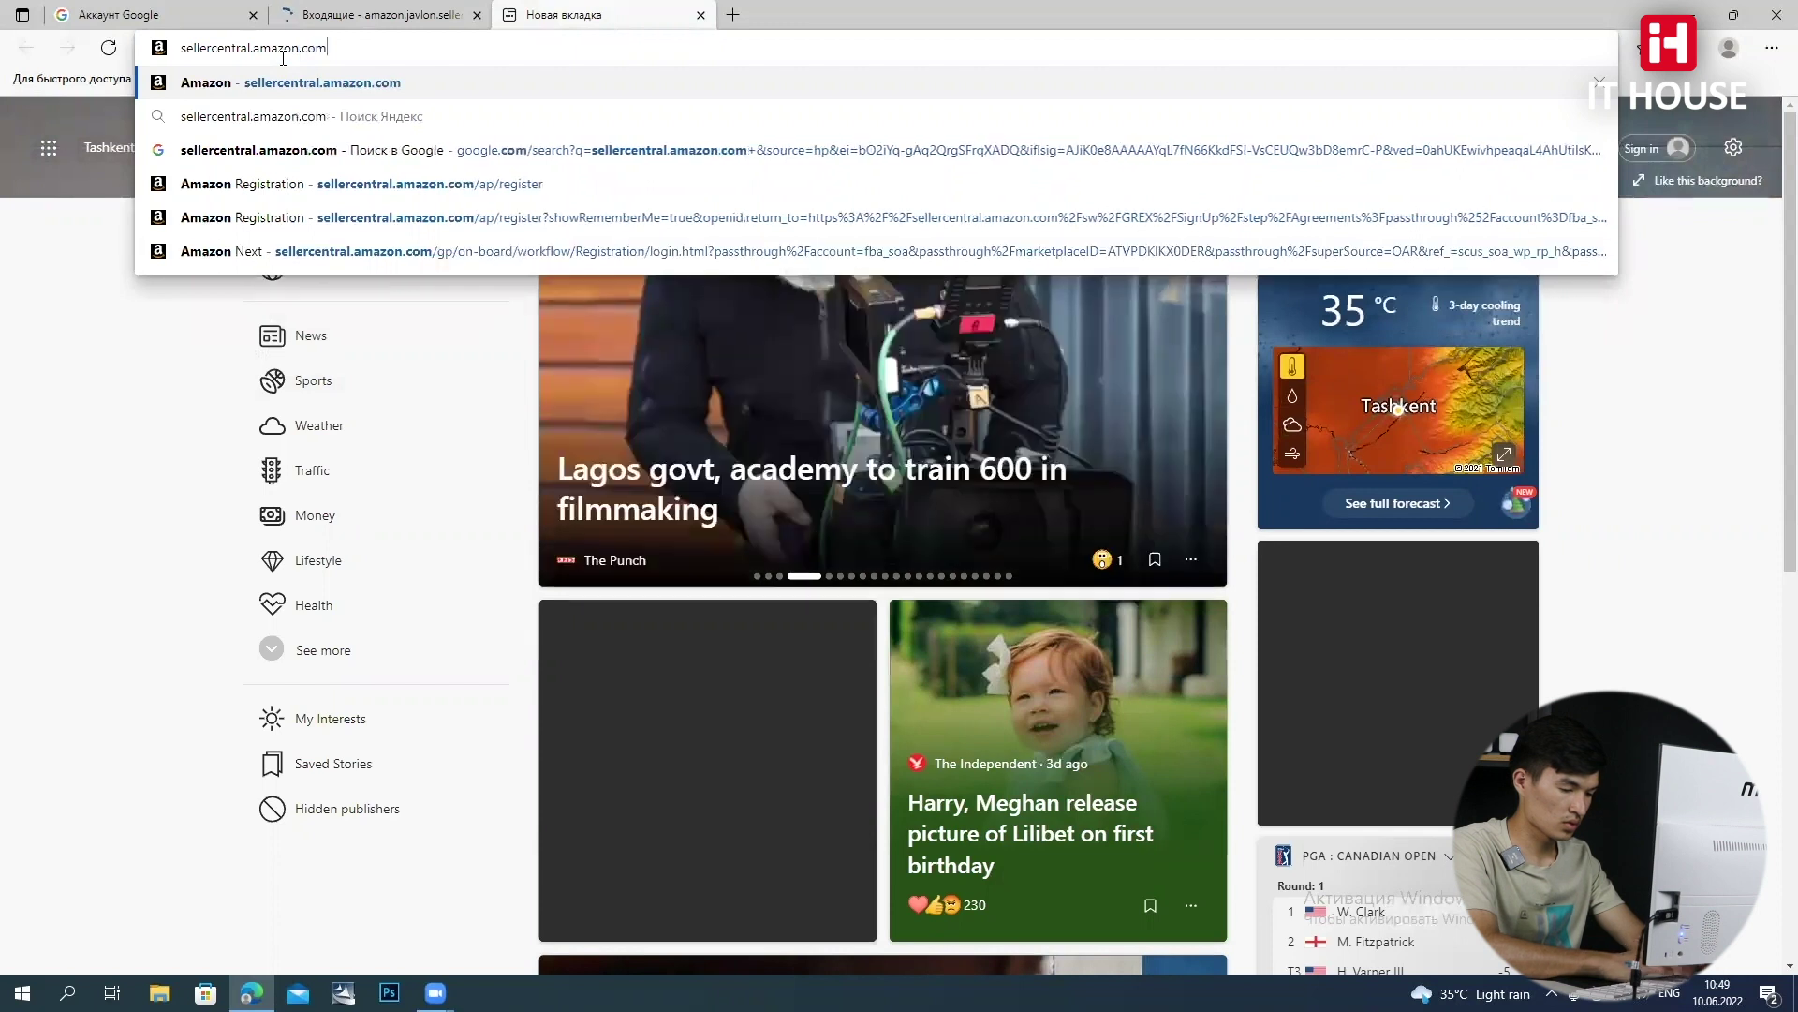
pyautogui.press('Return')
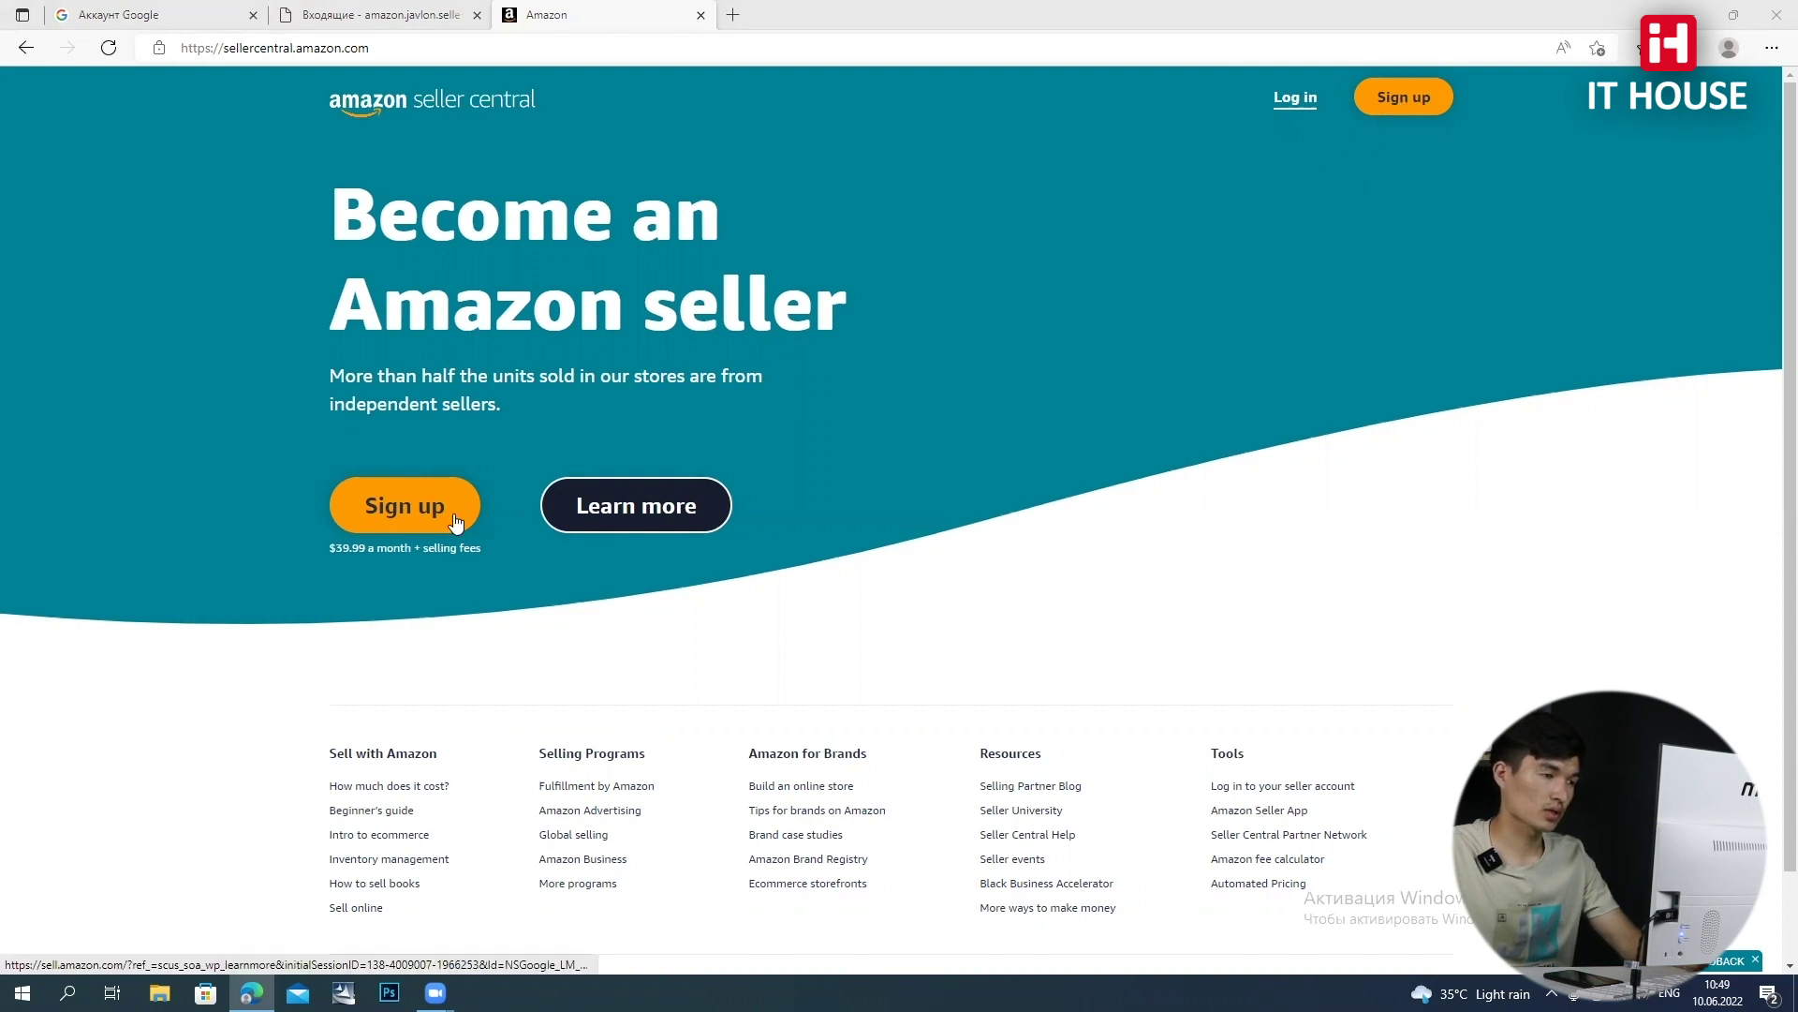
pyautogui.click(406, 513)
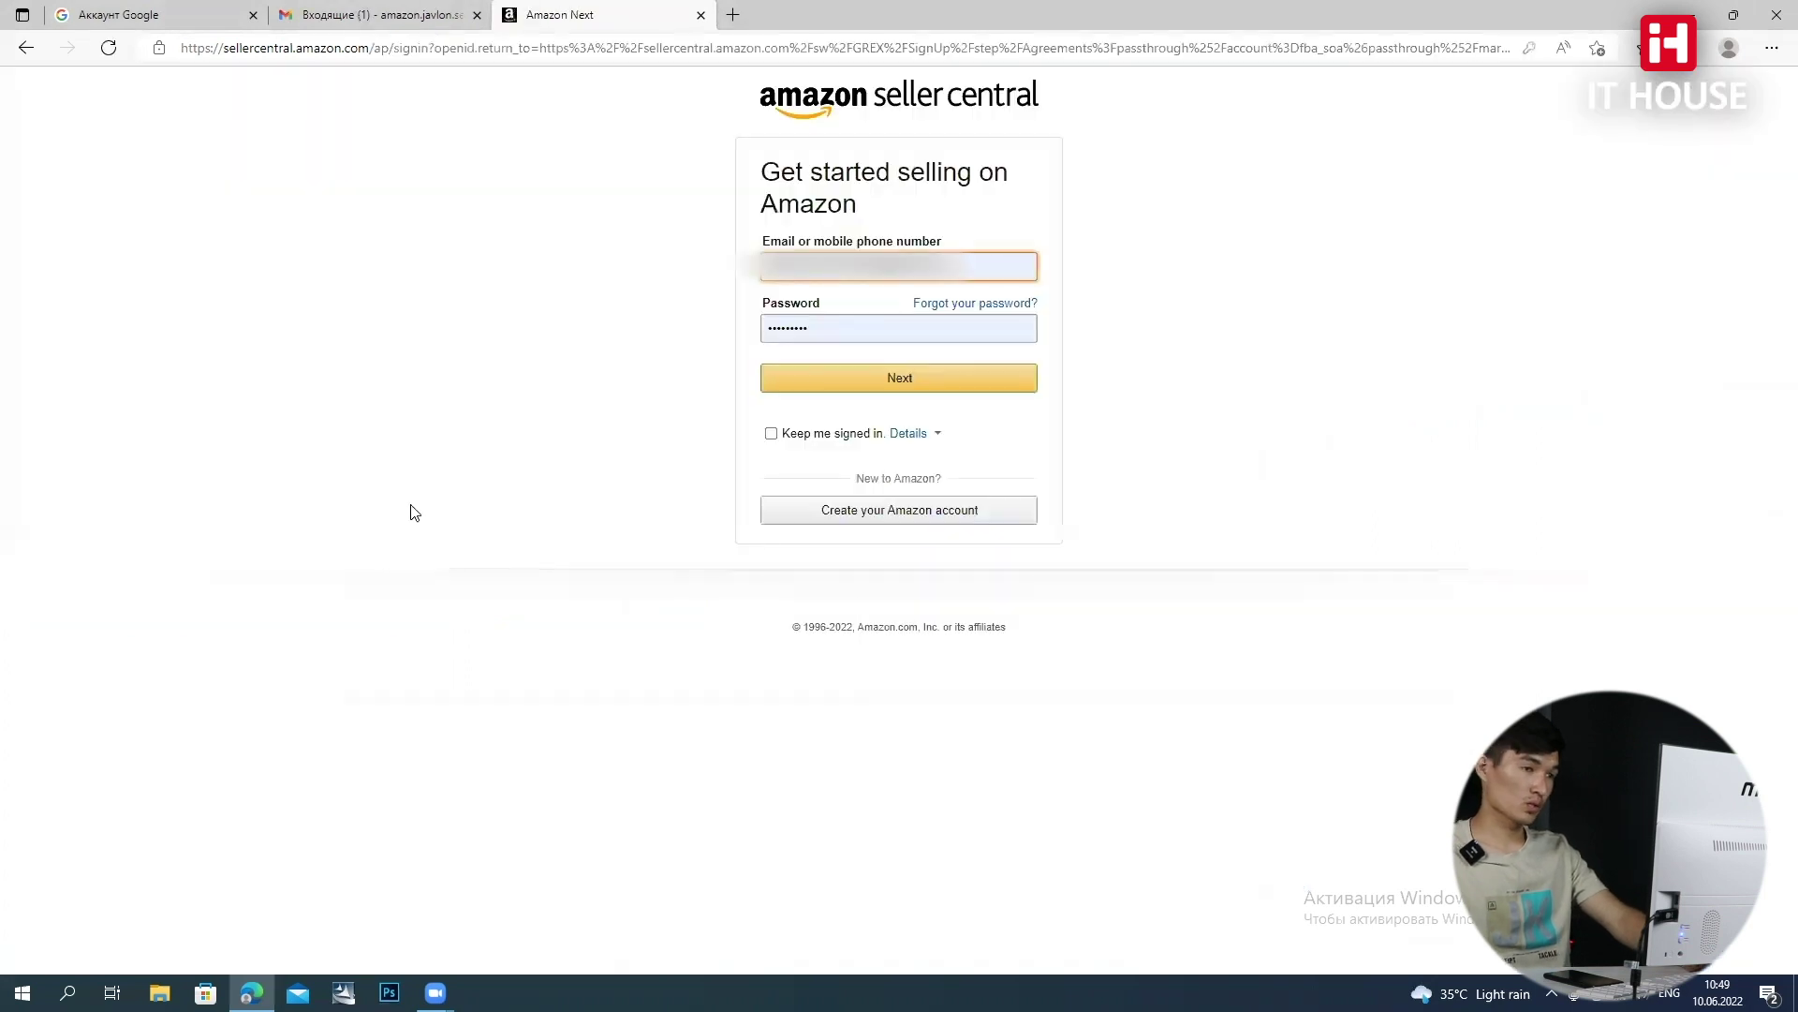
pyautogui.click(906, 520)
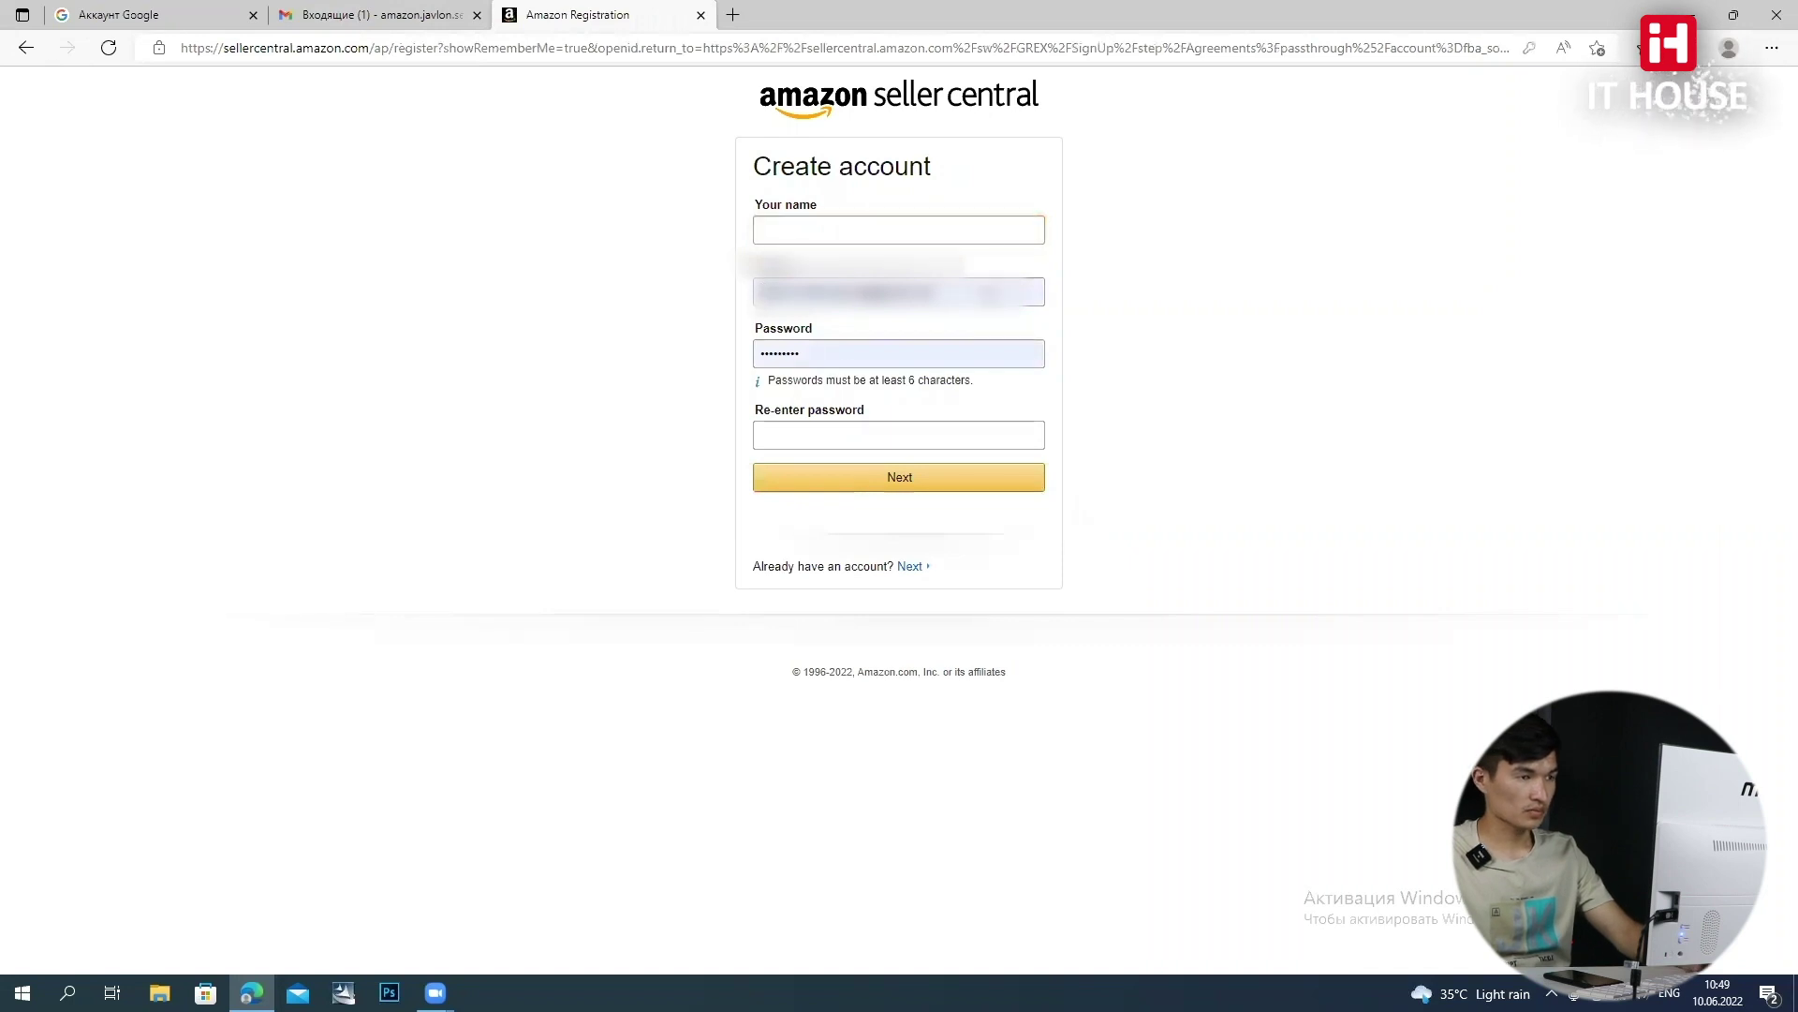
# Enter the seller's name and clear the prefilled email on the Amazon form
pyautogui.click(893, 229)
pyautogui.write('Javlon')
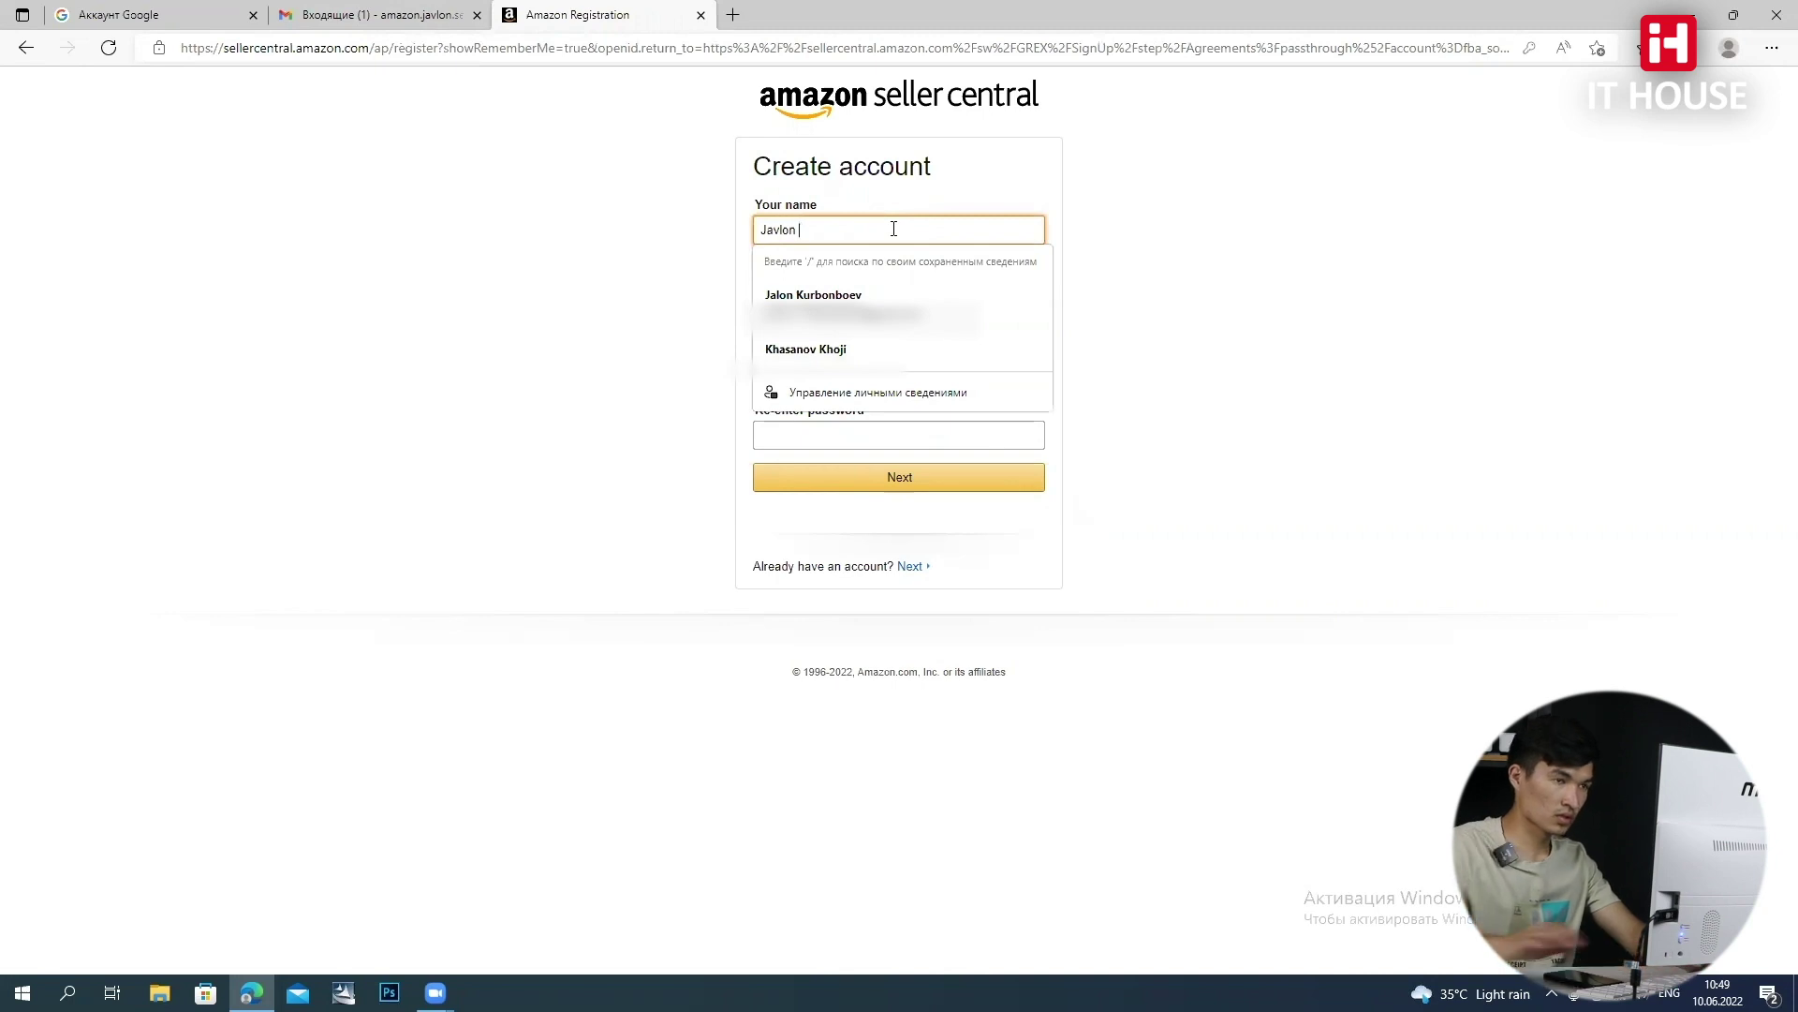
pyautogui.click(1113, 232)
pyautogui.moveTo(954, 284); pyautogui.dragTo(763, 309)
pyautogui.press('BackSpace')
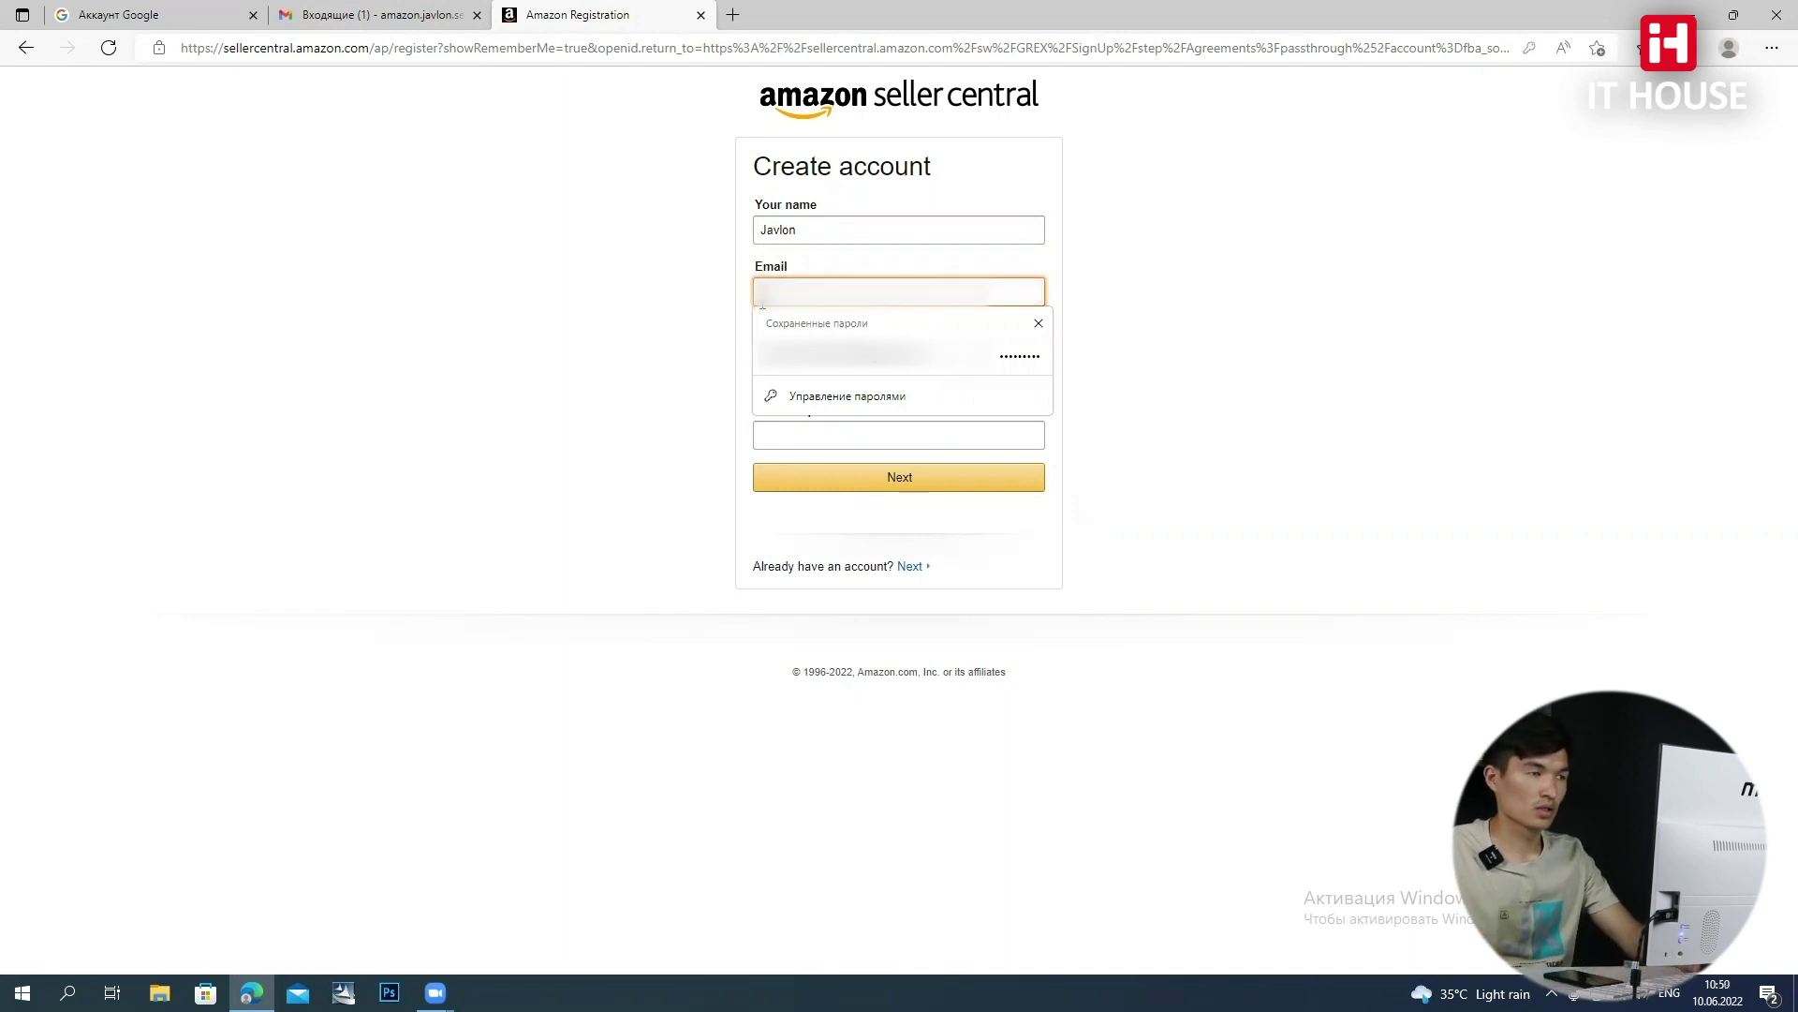
# Check the Google account's email address in the Google Account tab's account panel
pyautogui.click(336, 16)
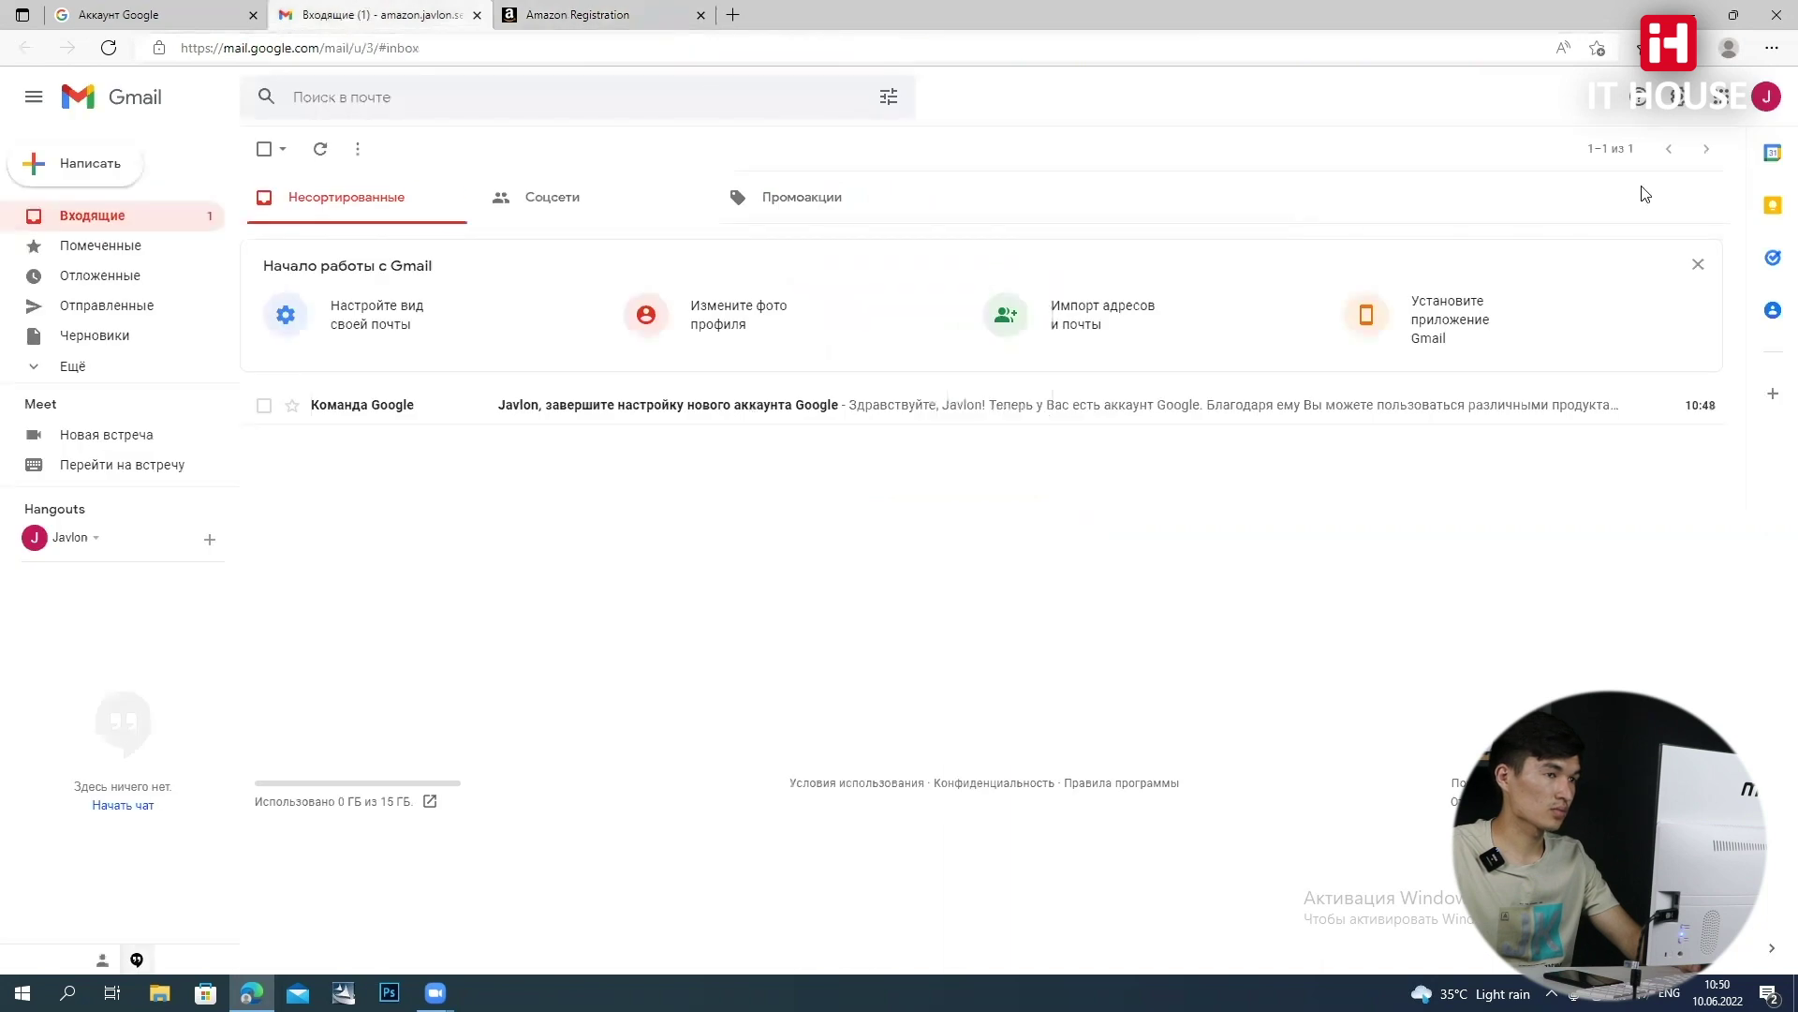
pyautogui.click(120, 17)
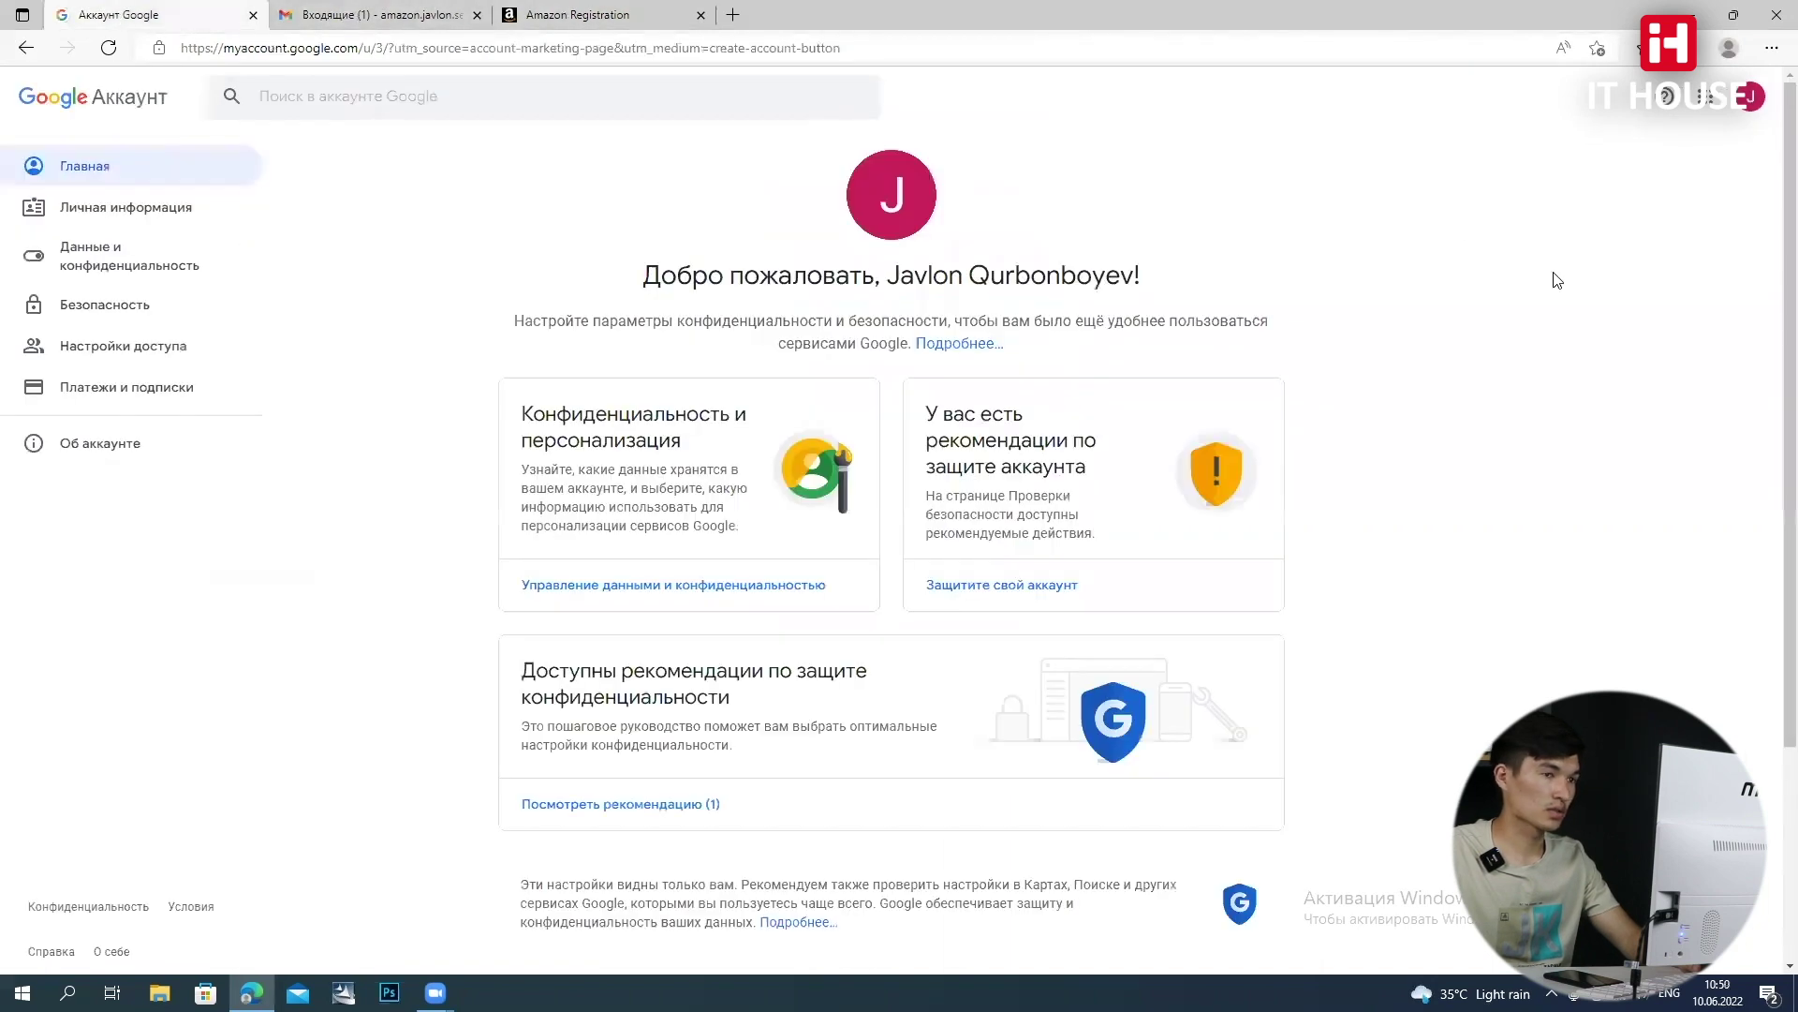
pyautogui.click(1751, 97)
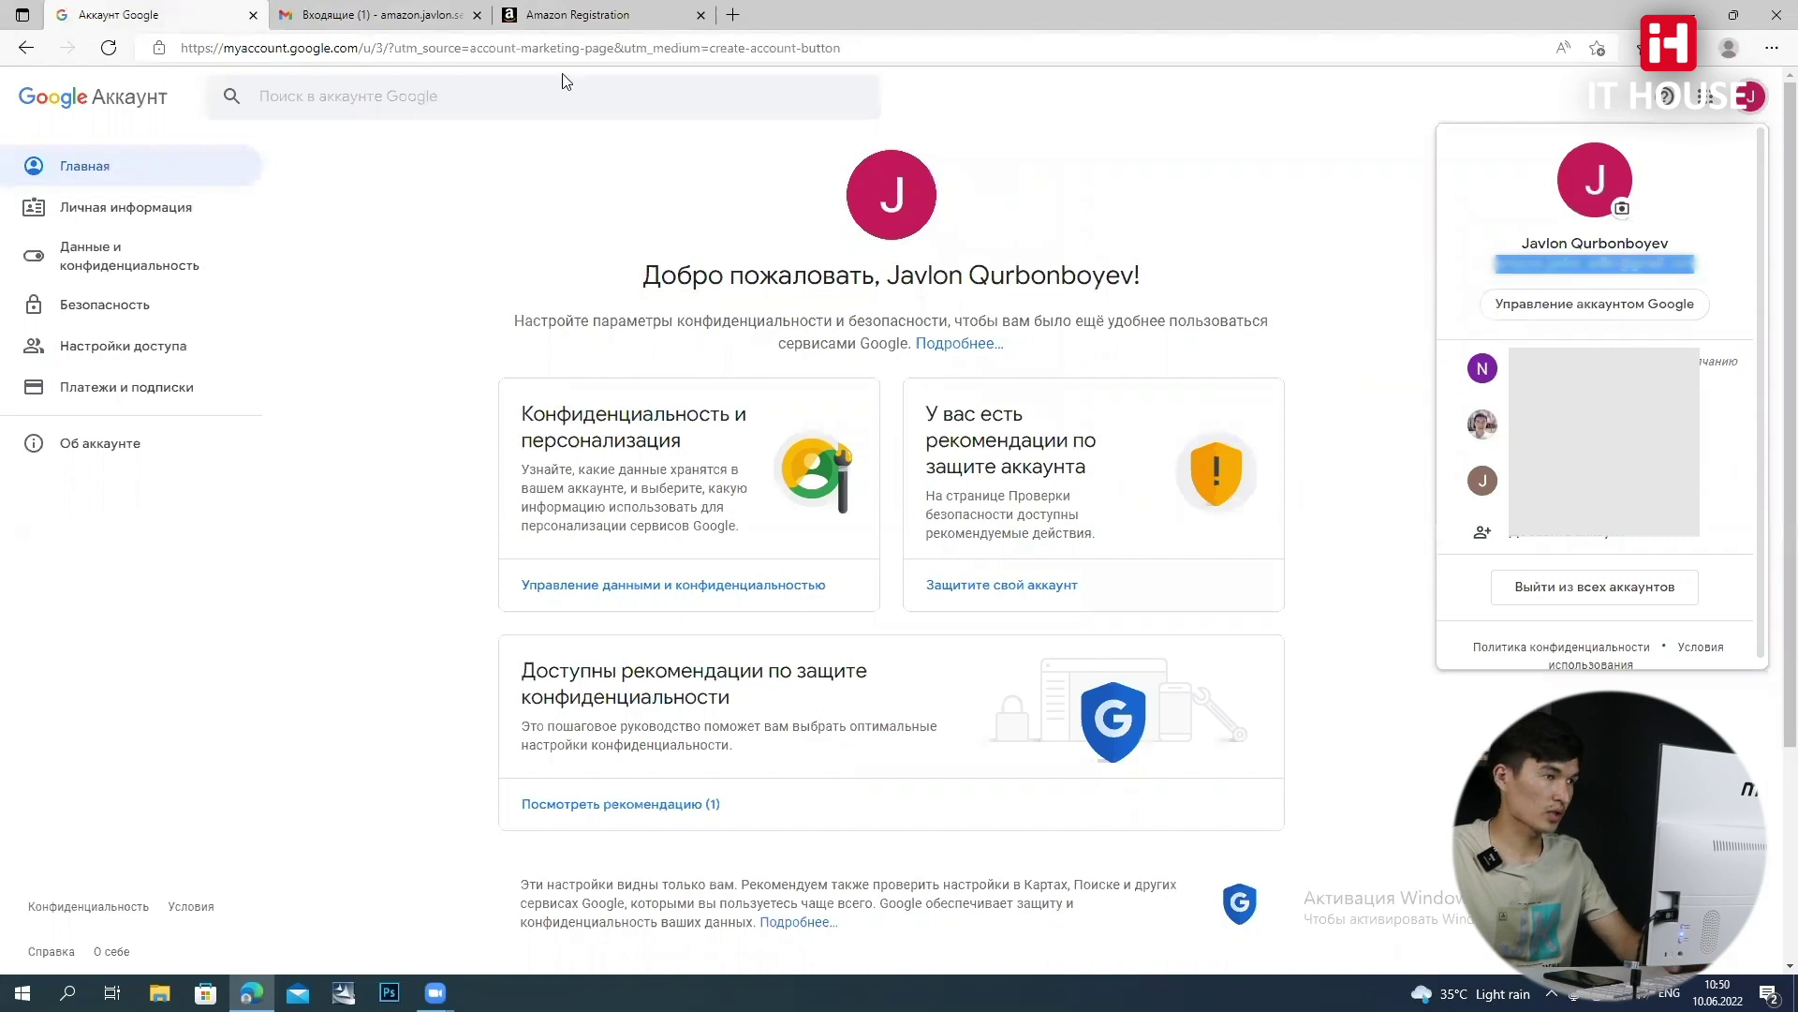
pyautogui.click(594, 148)
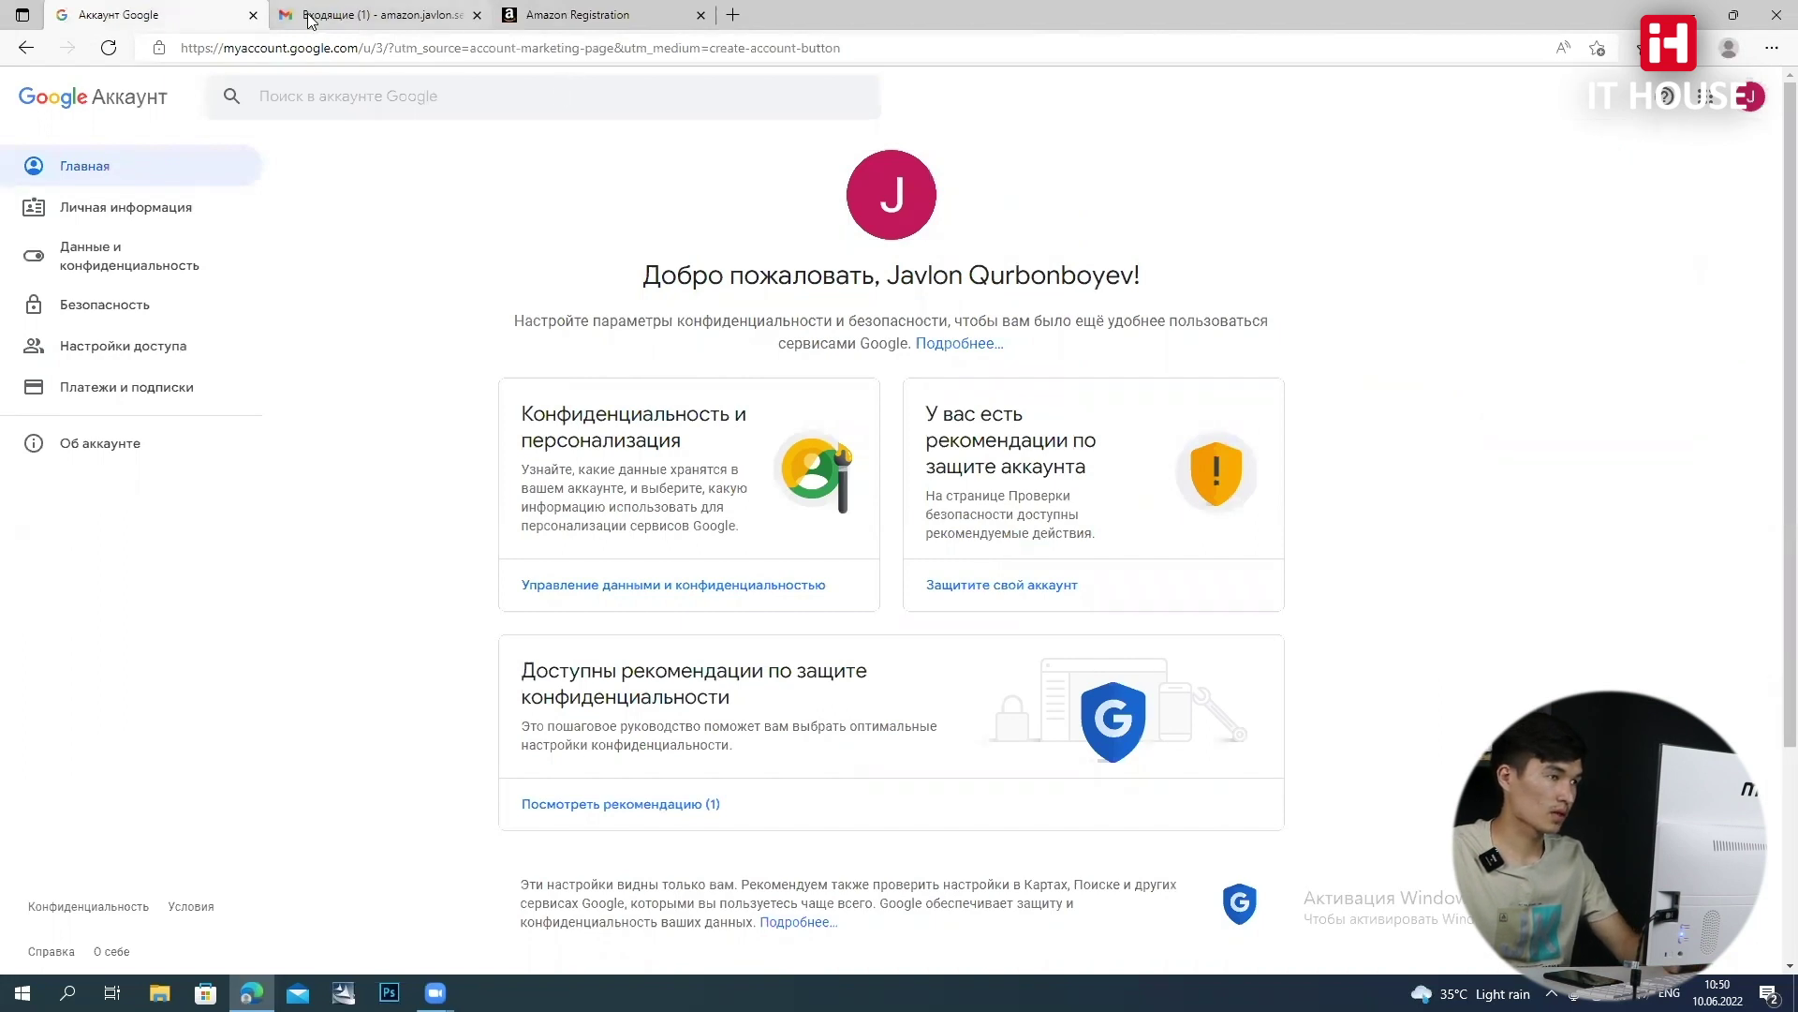
# Fill the email from saved credentials and enter a new password
pyautogui.click(578, 15)
pyautogui.click(790, 285)
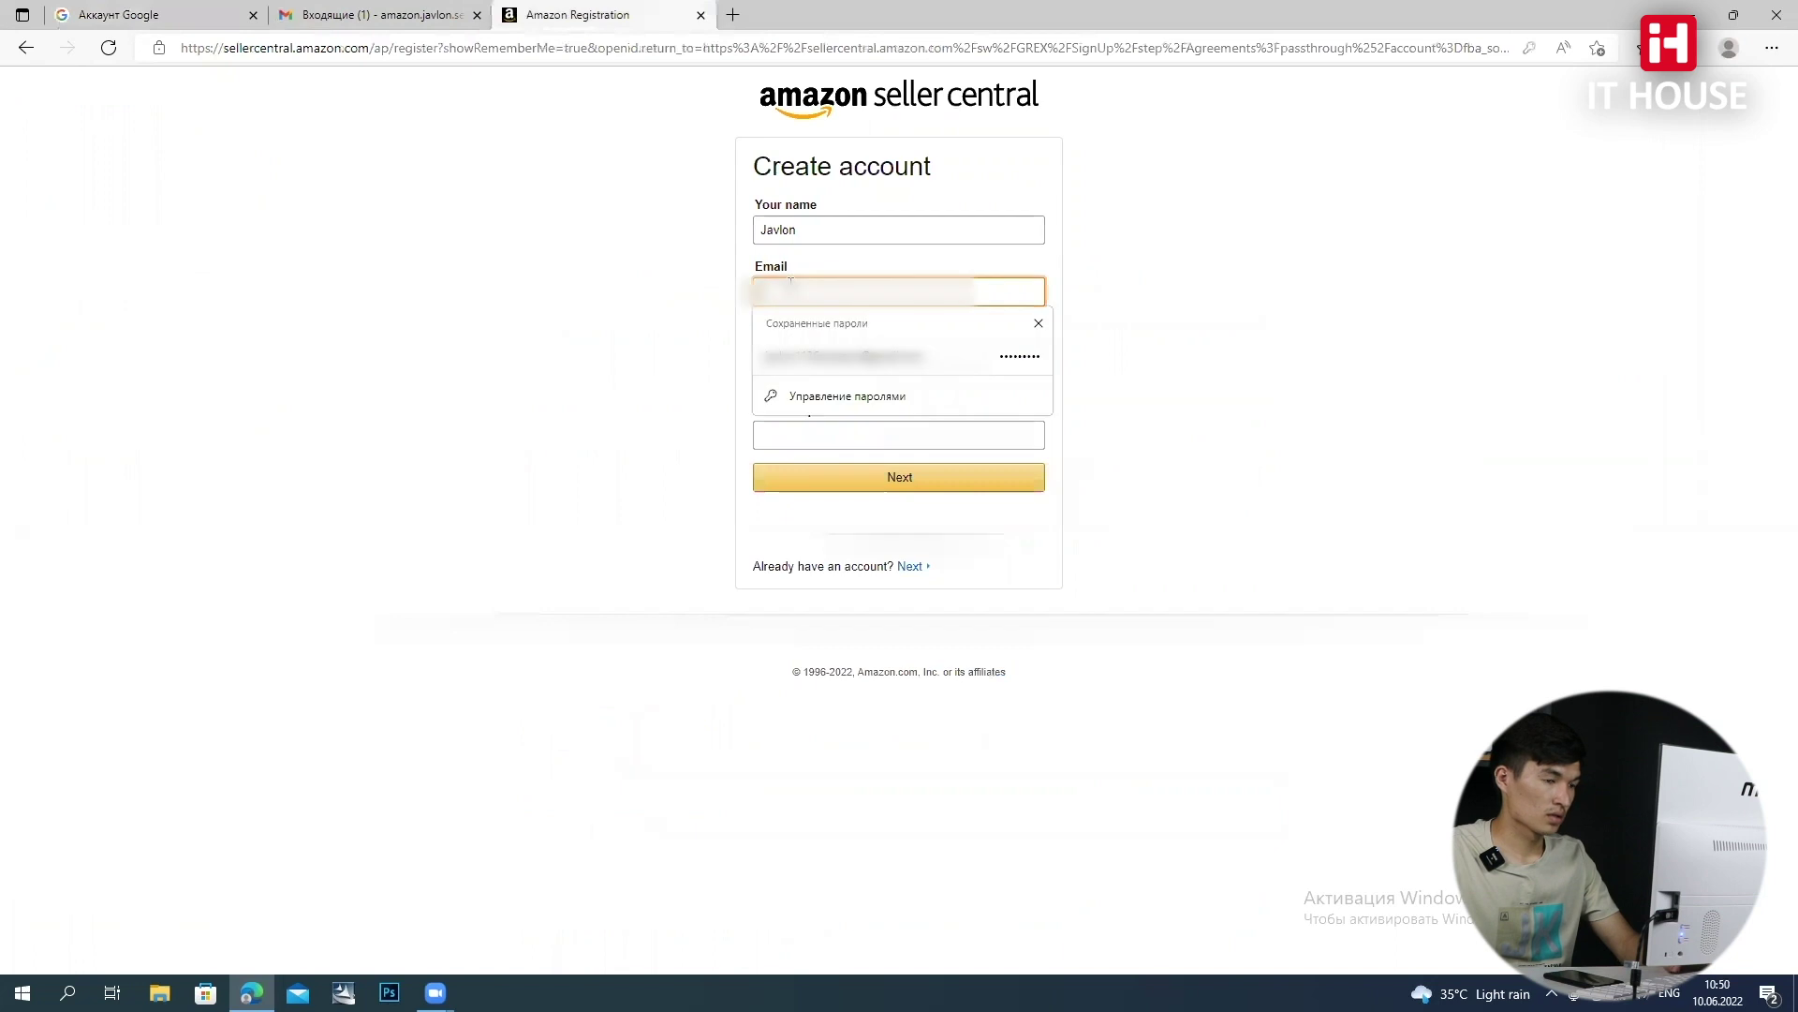
pyautogui.click(867, 356)
pyautogui.click(868, 351)
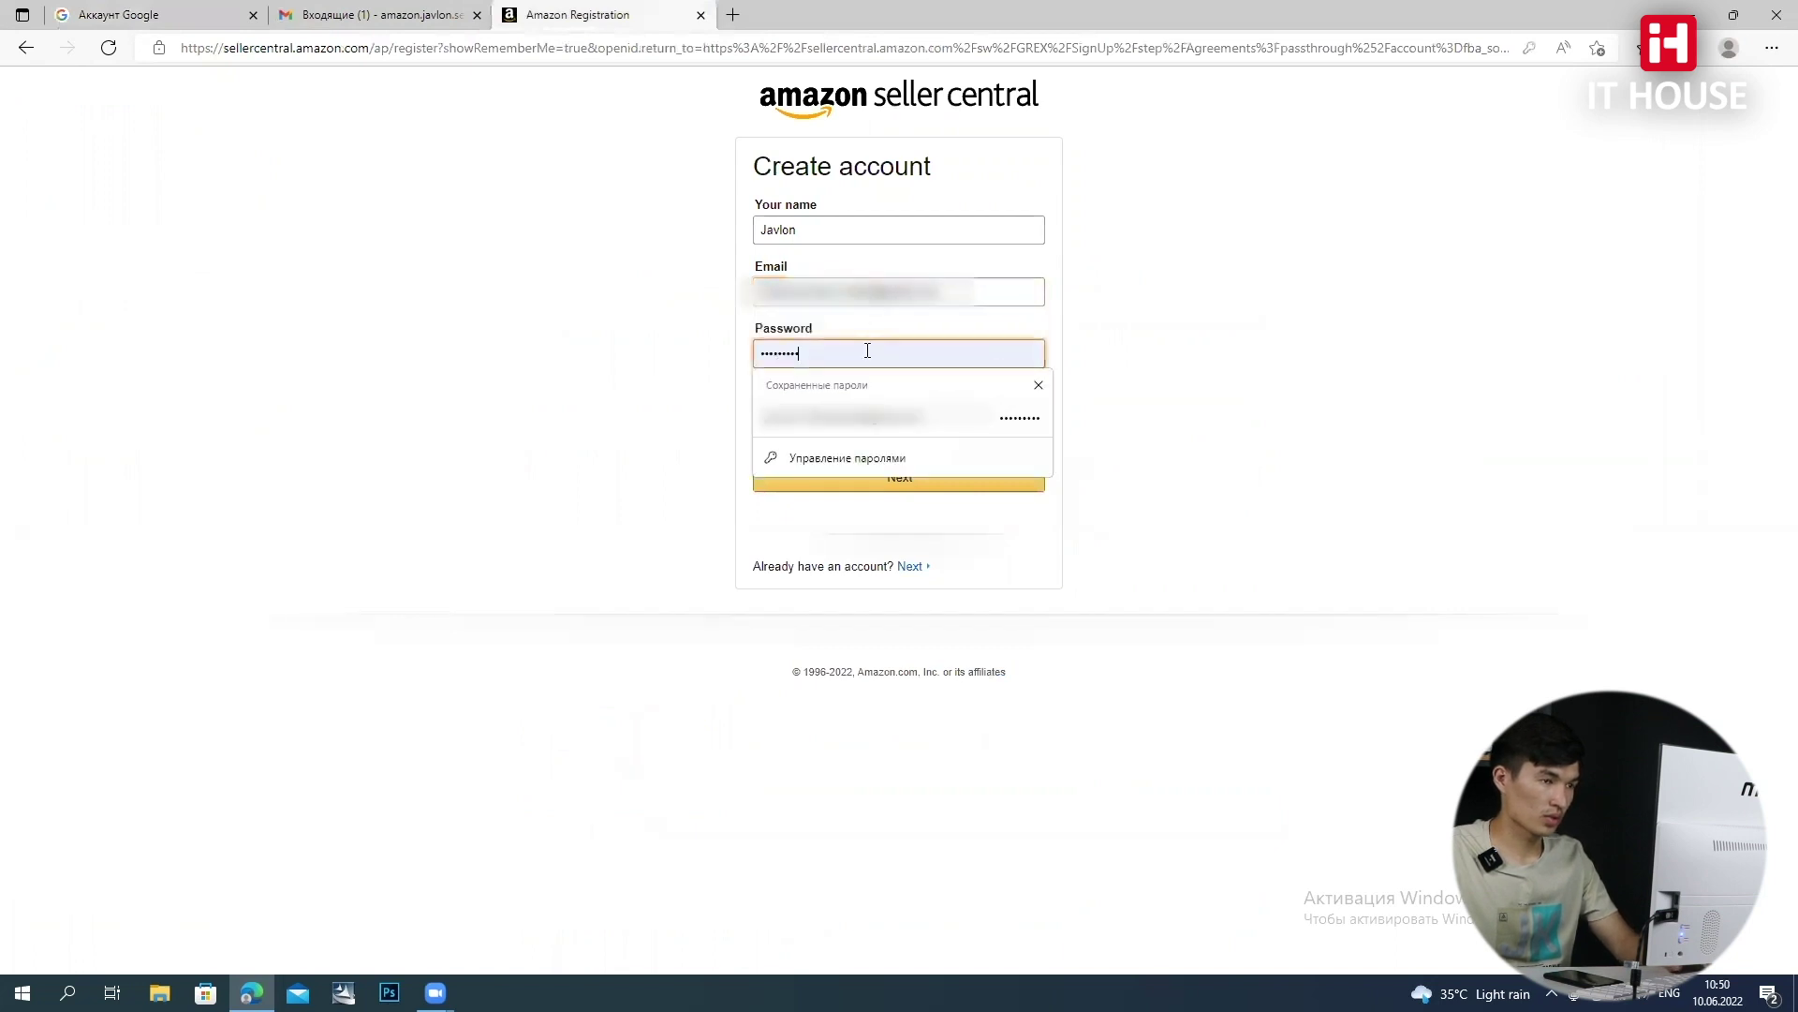
pyautogui.press('BackSpace')
pyautogui.press('BackSpace')
pyautogui.press('BackSpace')
pyautogui.press('BackSpace')
pyautogui.press('BackSpace')
pyautogui.press('BackSpace')
pyautogui.press('BackSpace')
pyautogui.press('BackSpace')
pyautogui.press('BackSpace')
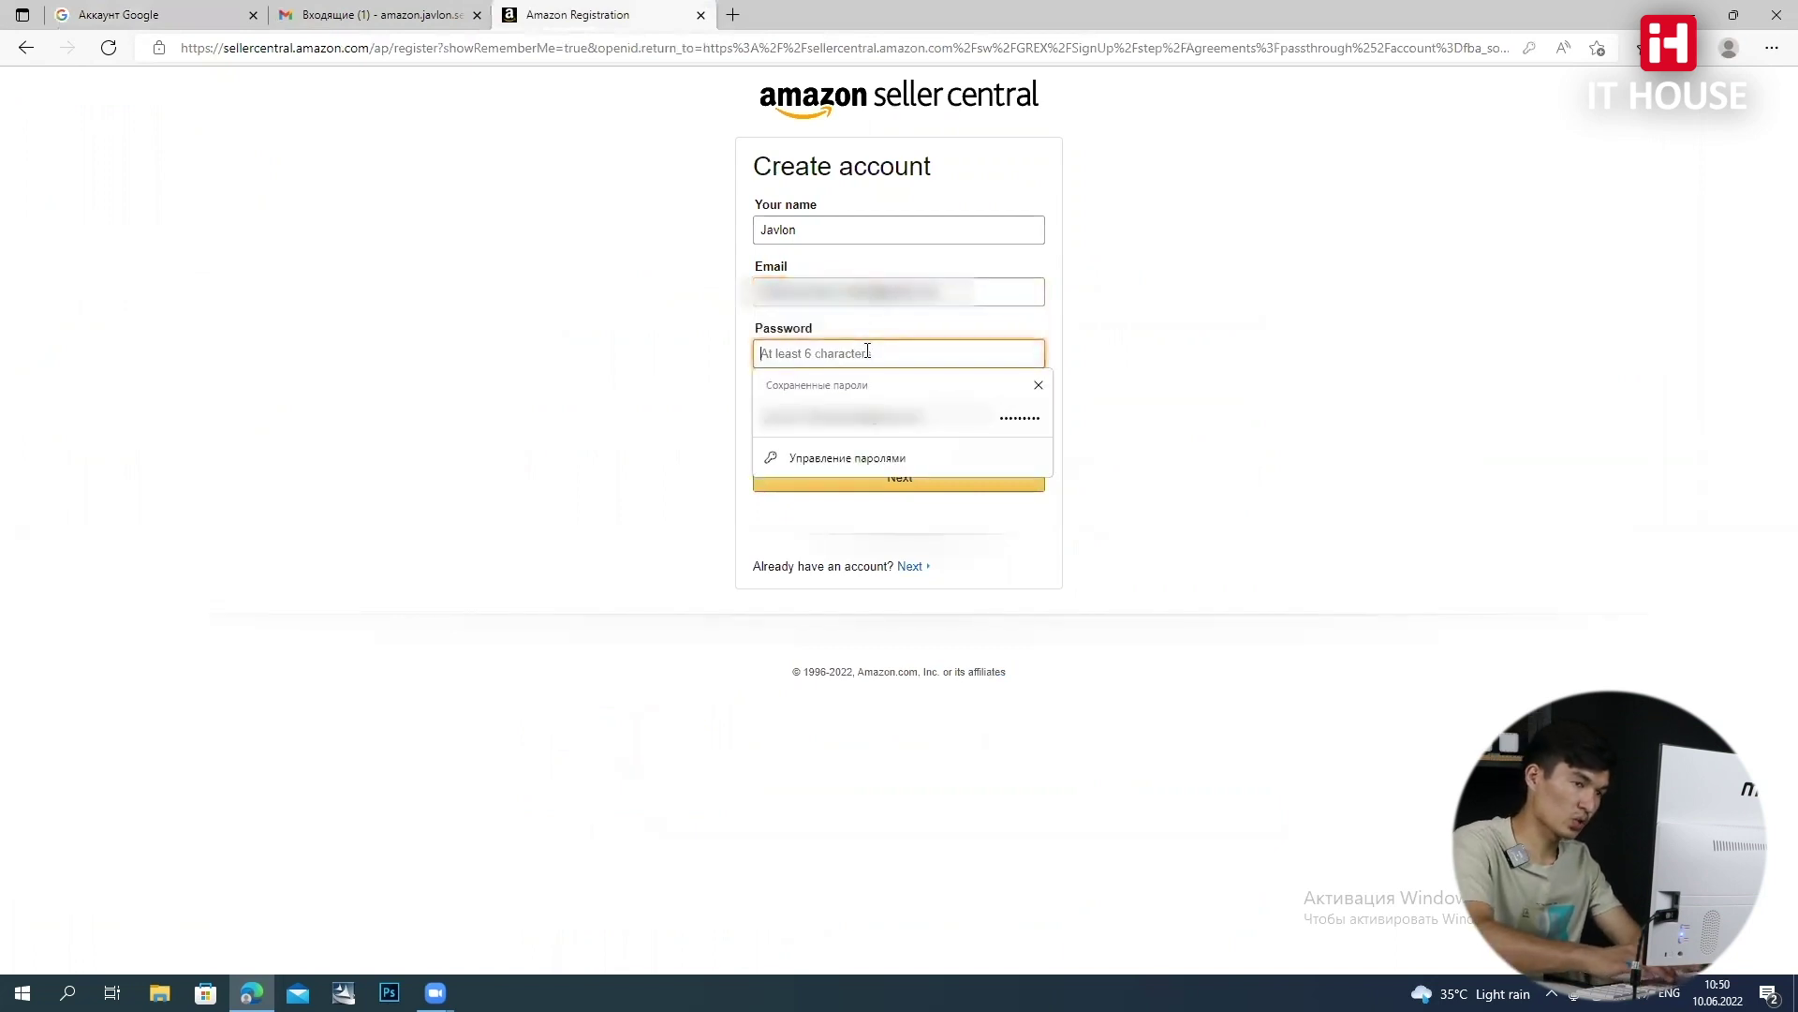
pyautogui.write('••')
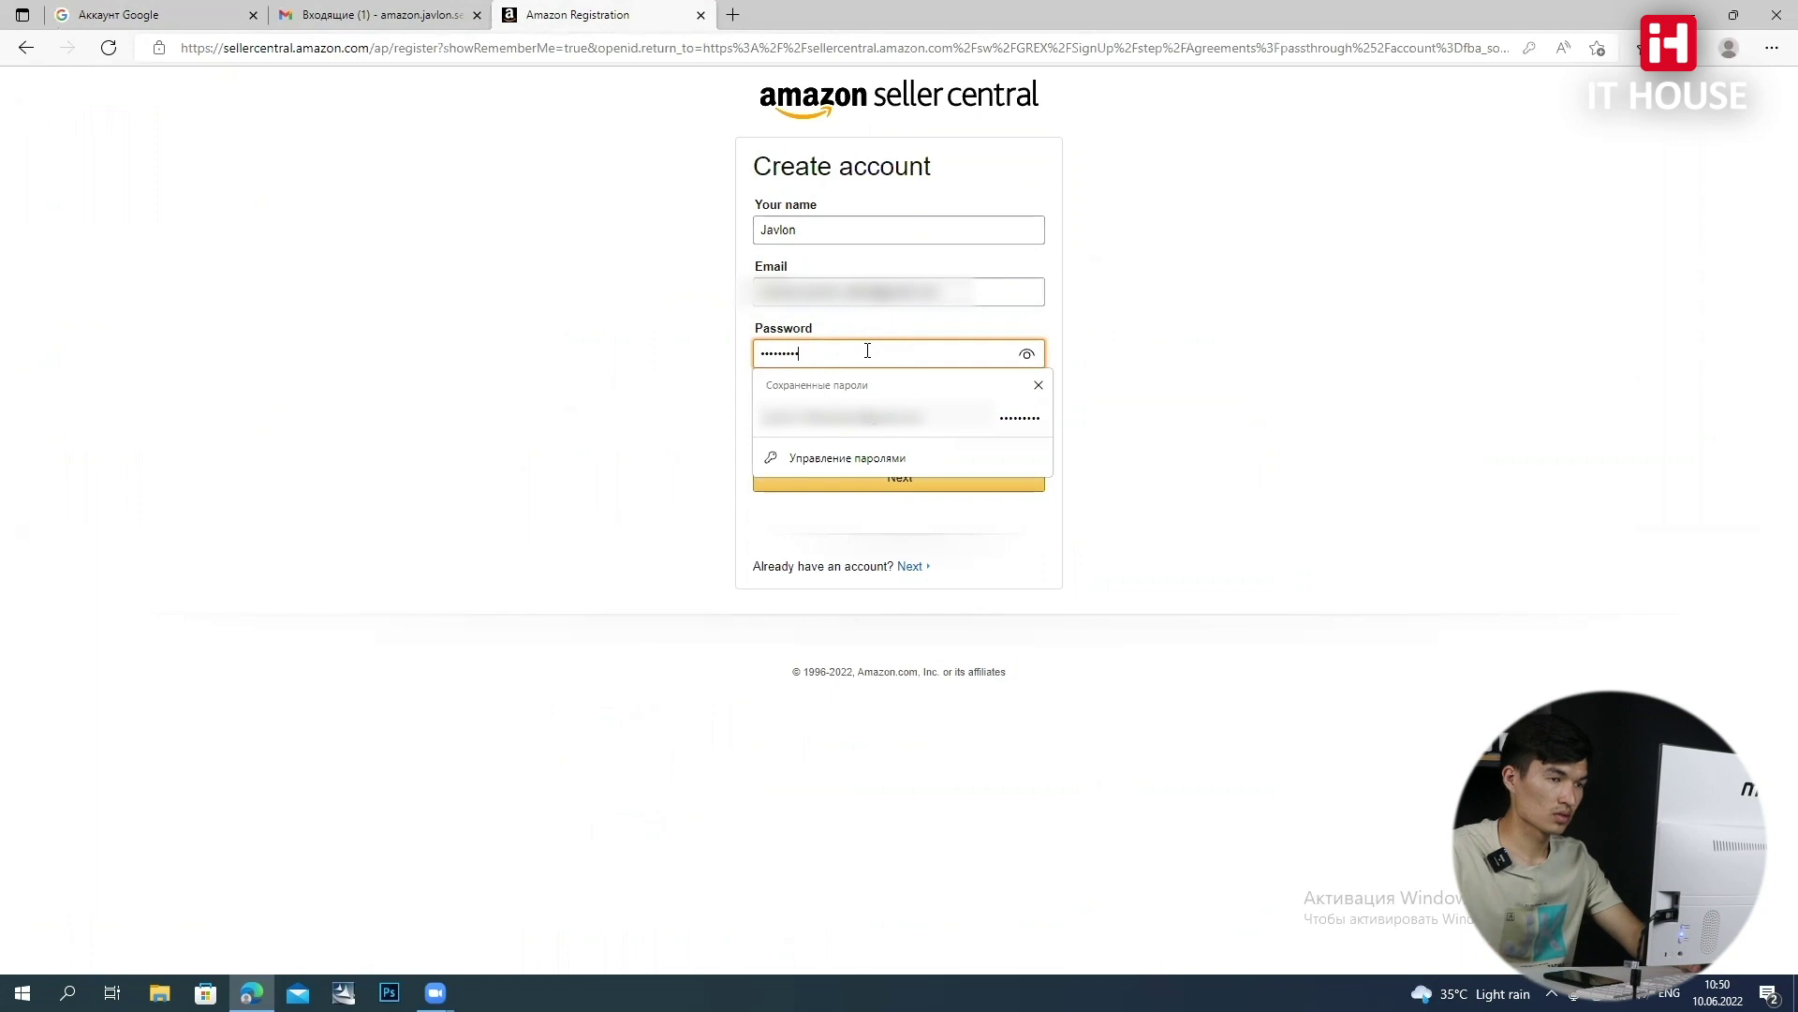
# Re-enter the matching password and submit to reach the email verification page
pyautogui.click(1096, 357)
pyautogui.click(771, 430)
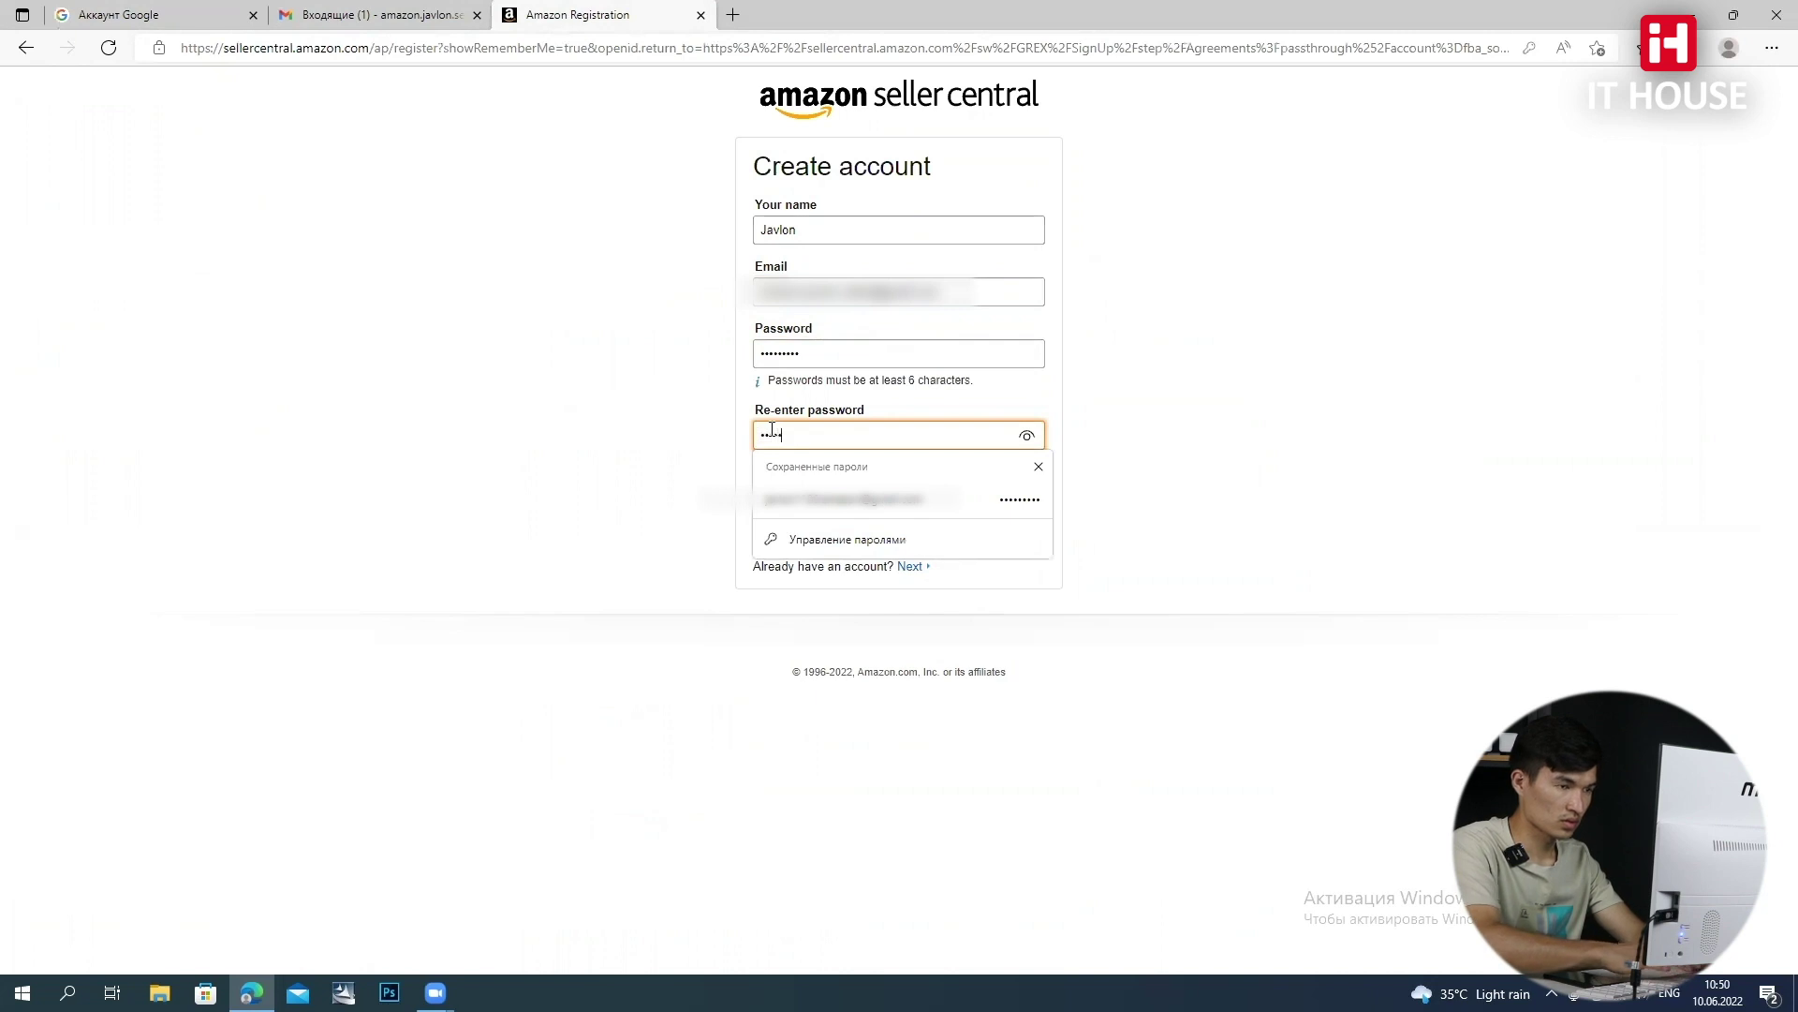
pyautogui.write('•')
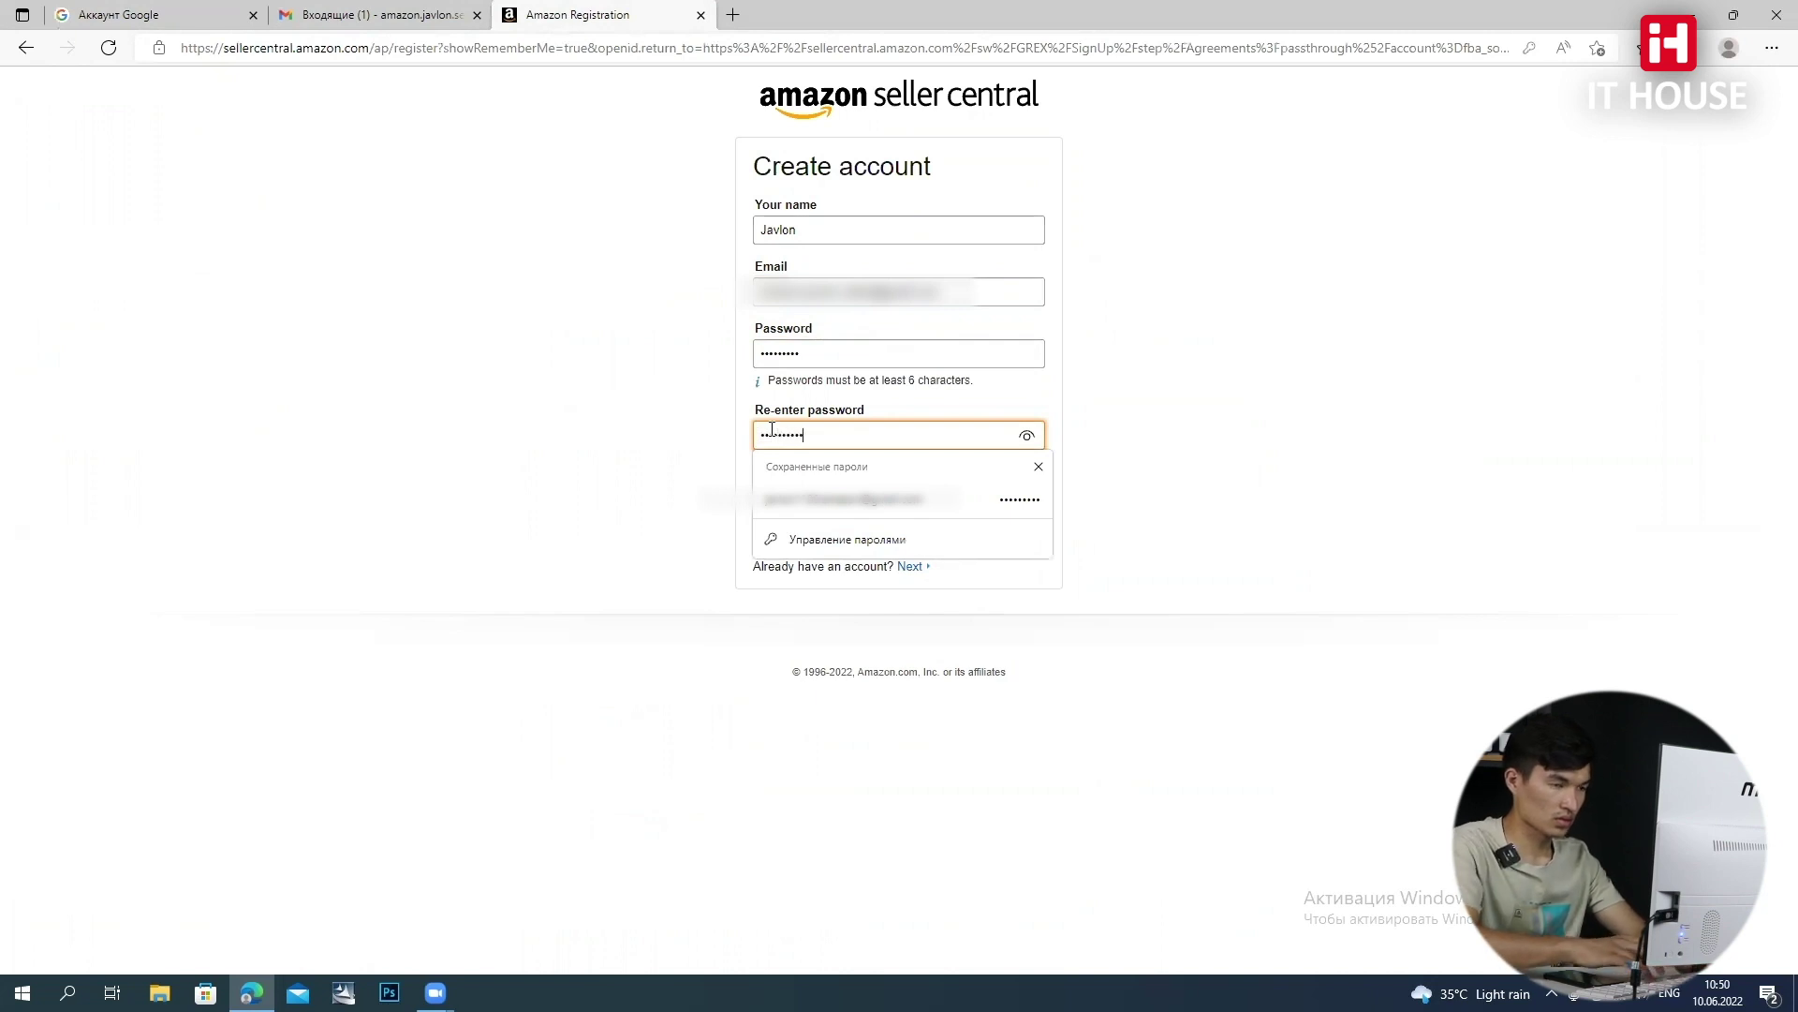
pyautogui.press('Return')
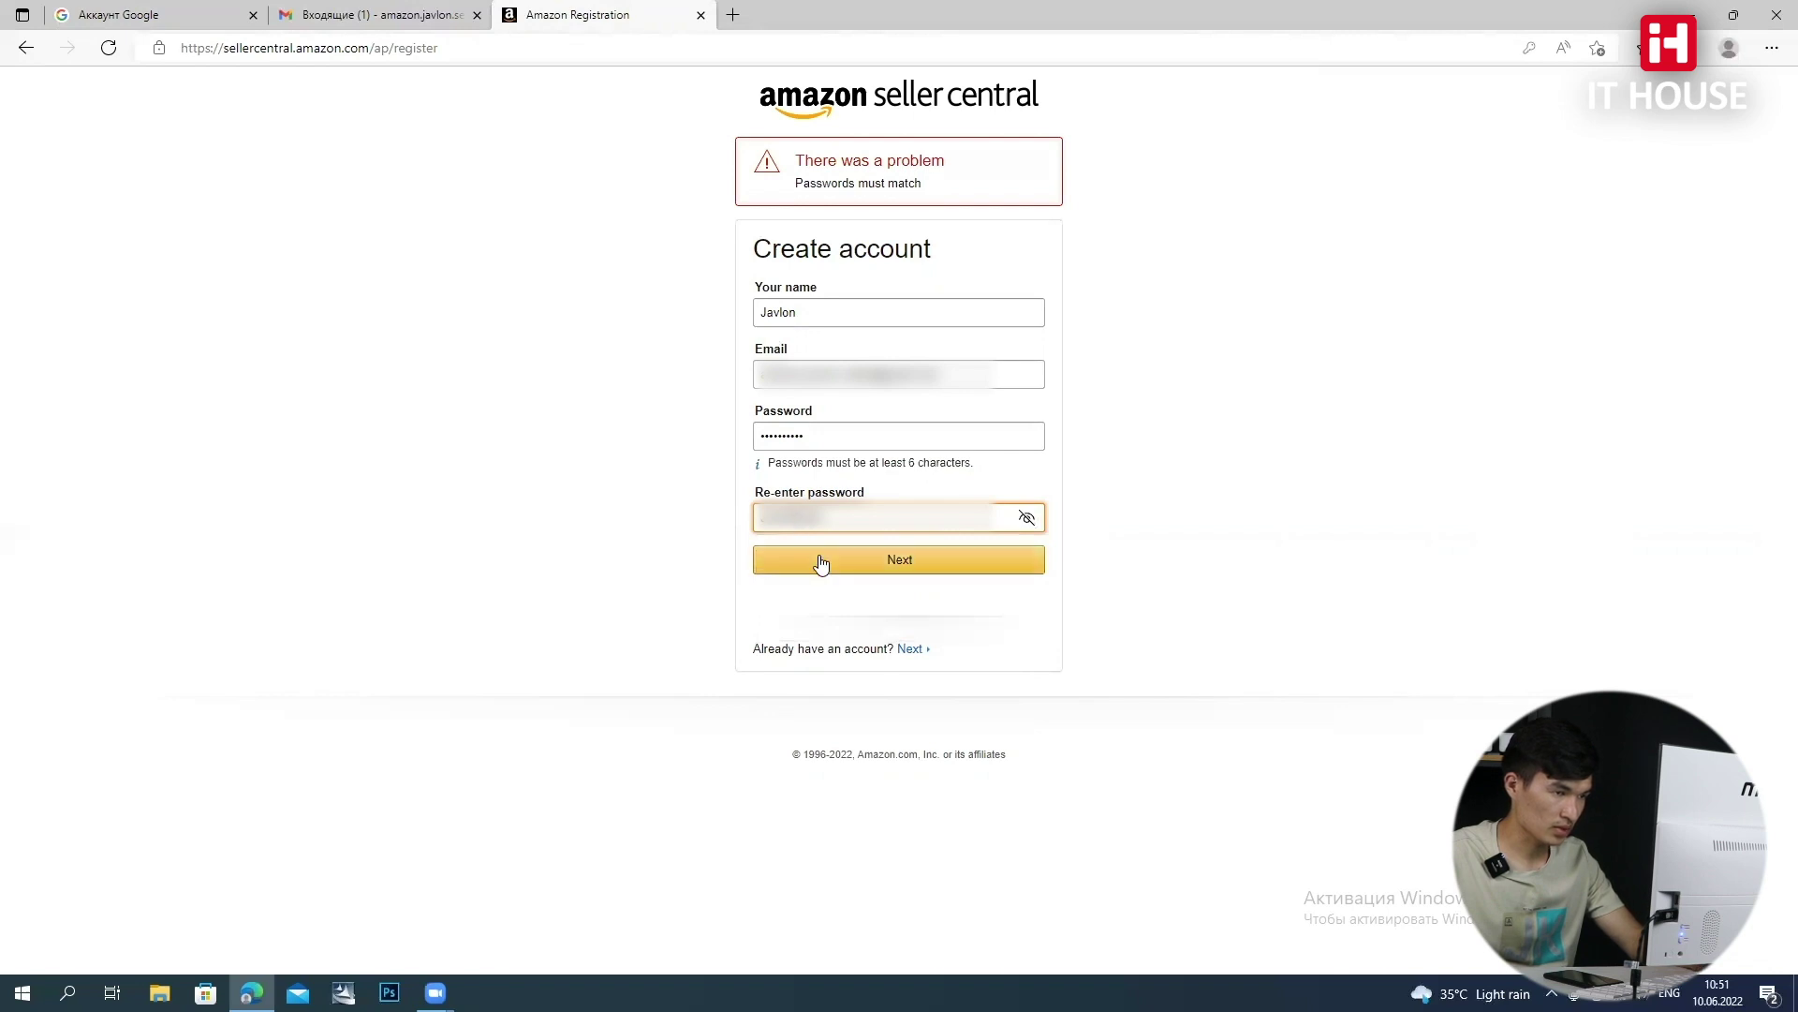
pyautogui.click(898, 559)
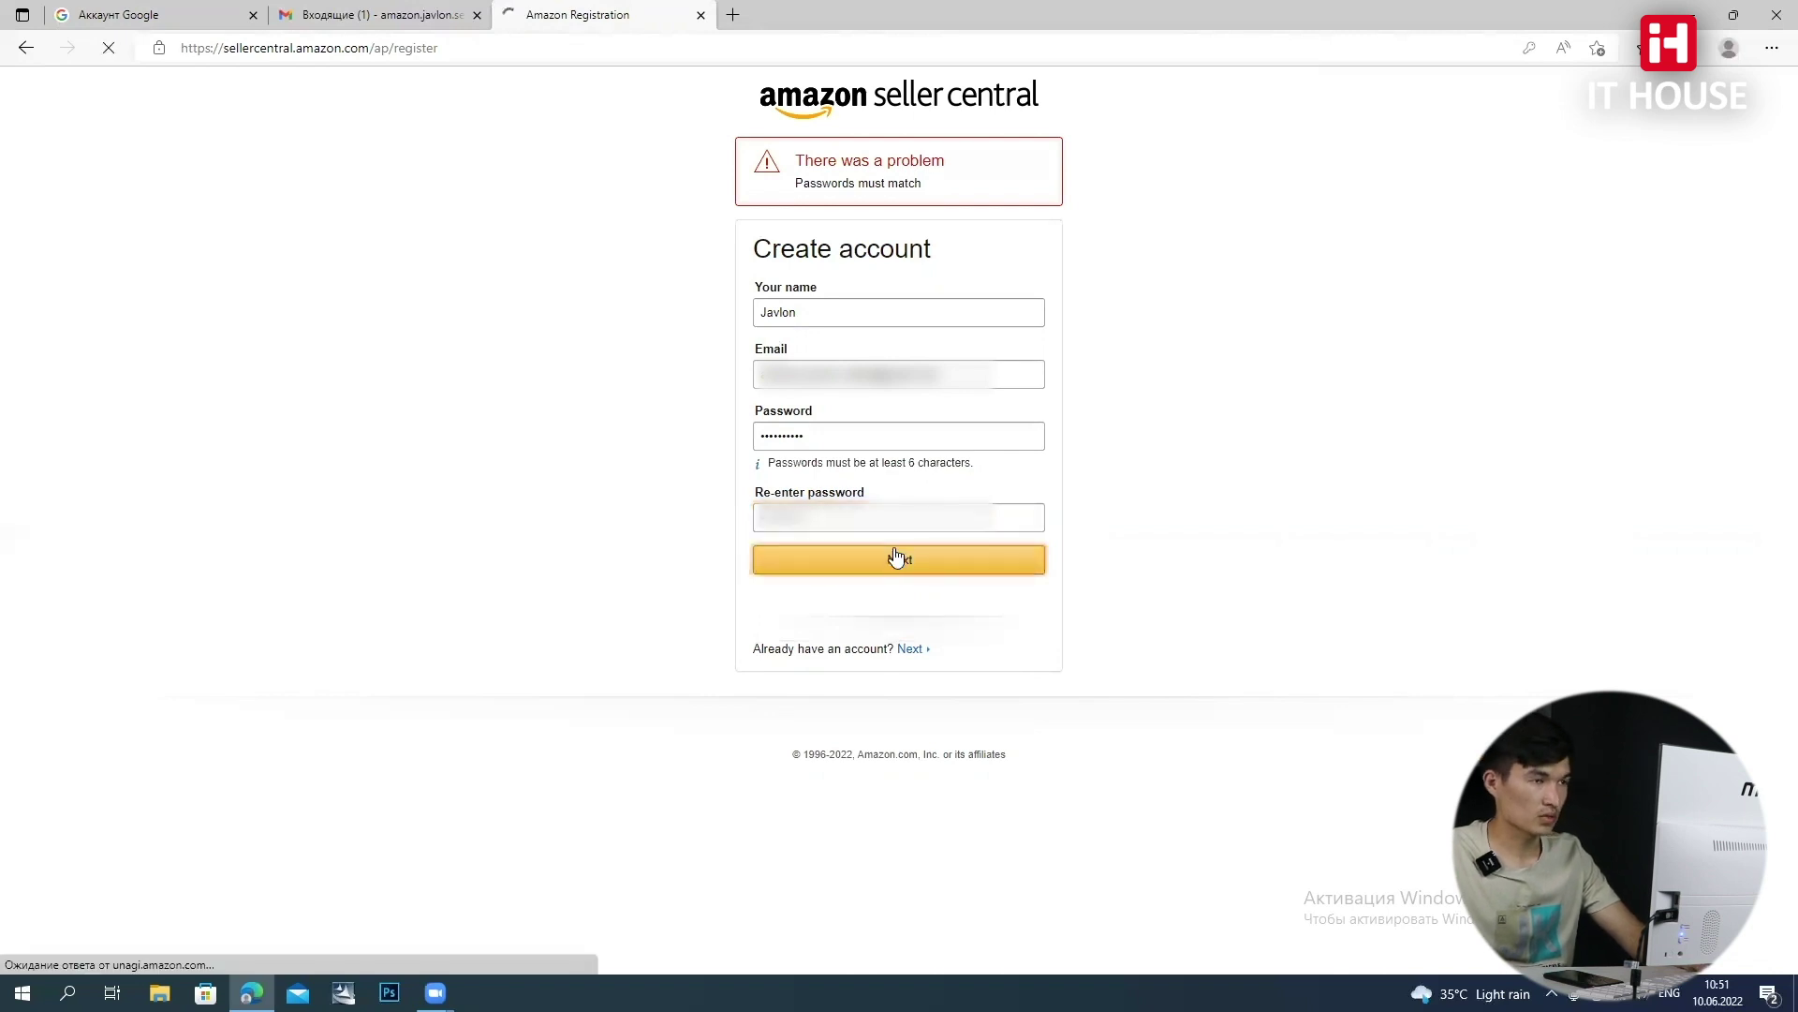
pyautogui.click(886, 320)
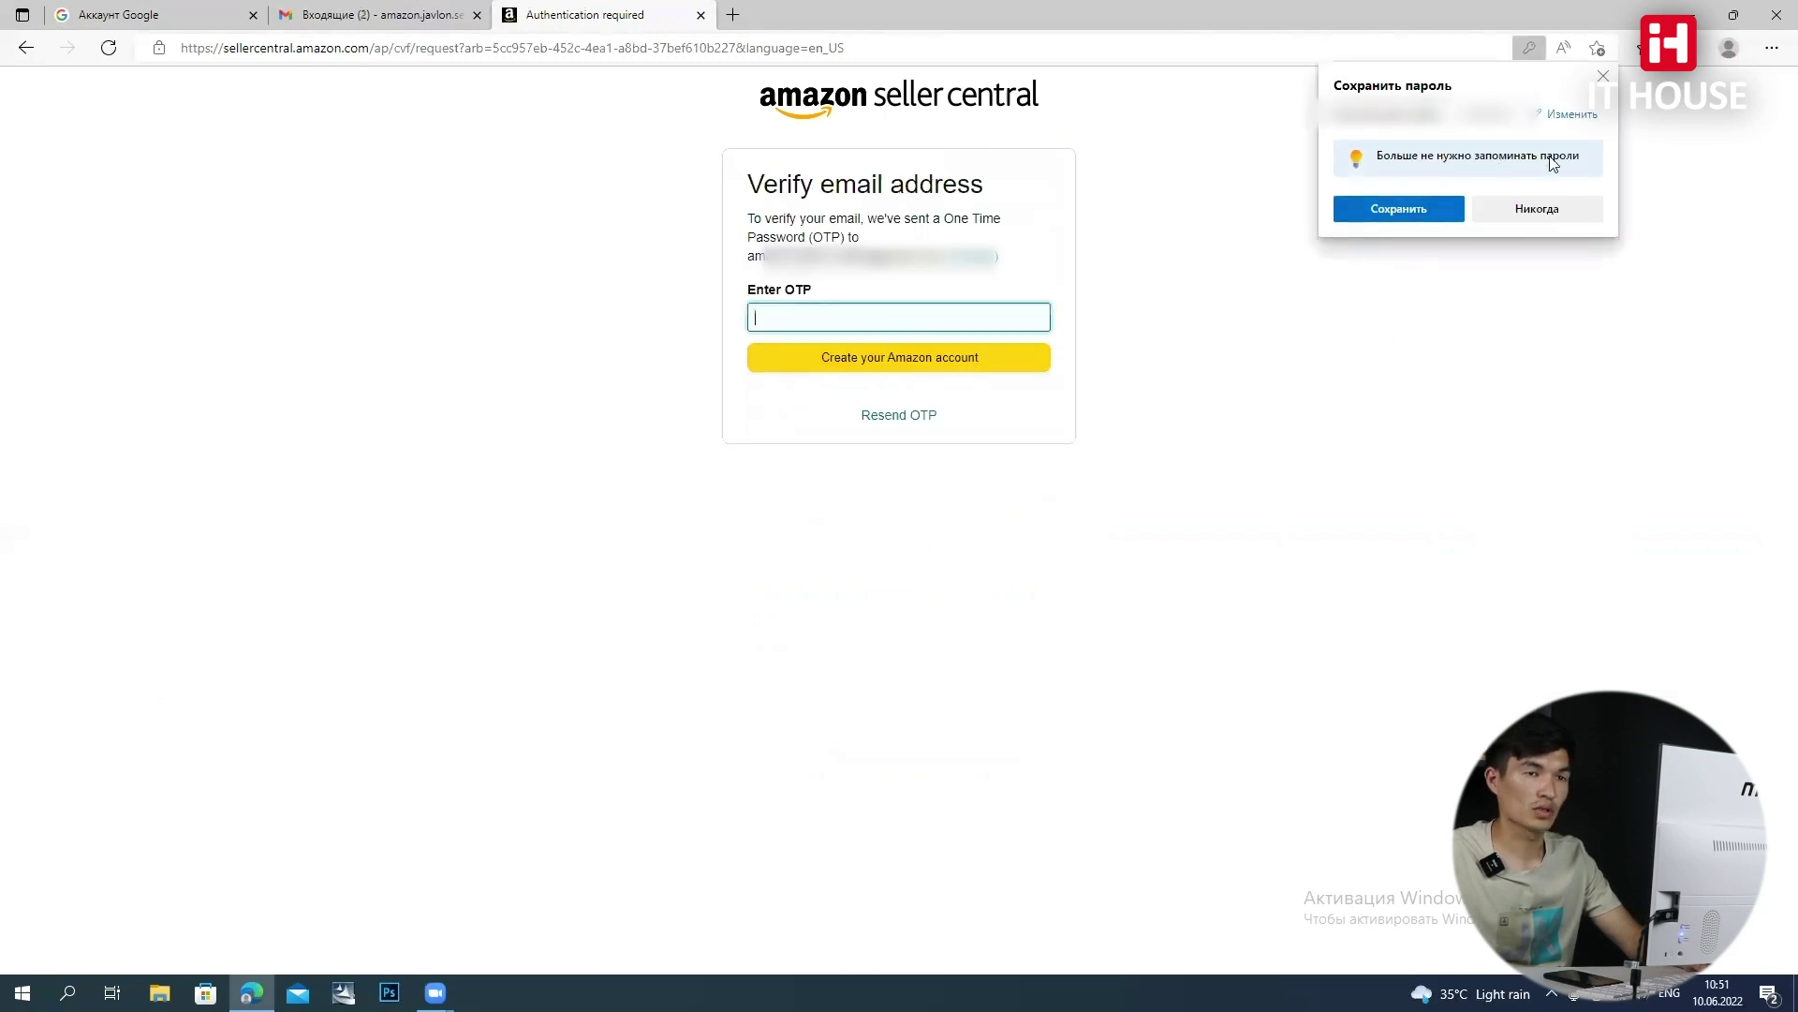
# Save the browser password, then paste the OTP from Amazon's Gmail email to create the account
pyautogui.click(1408, 208)
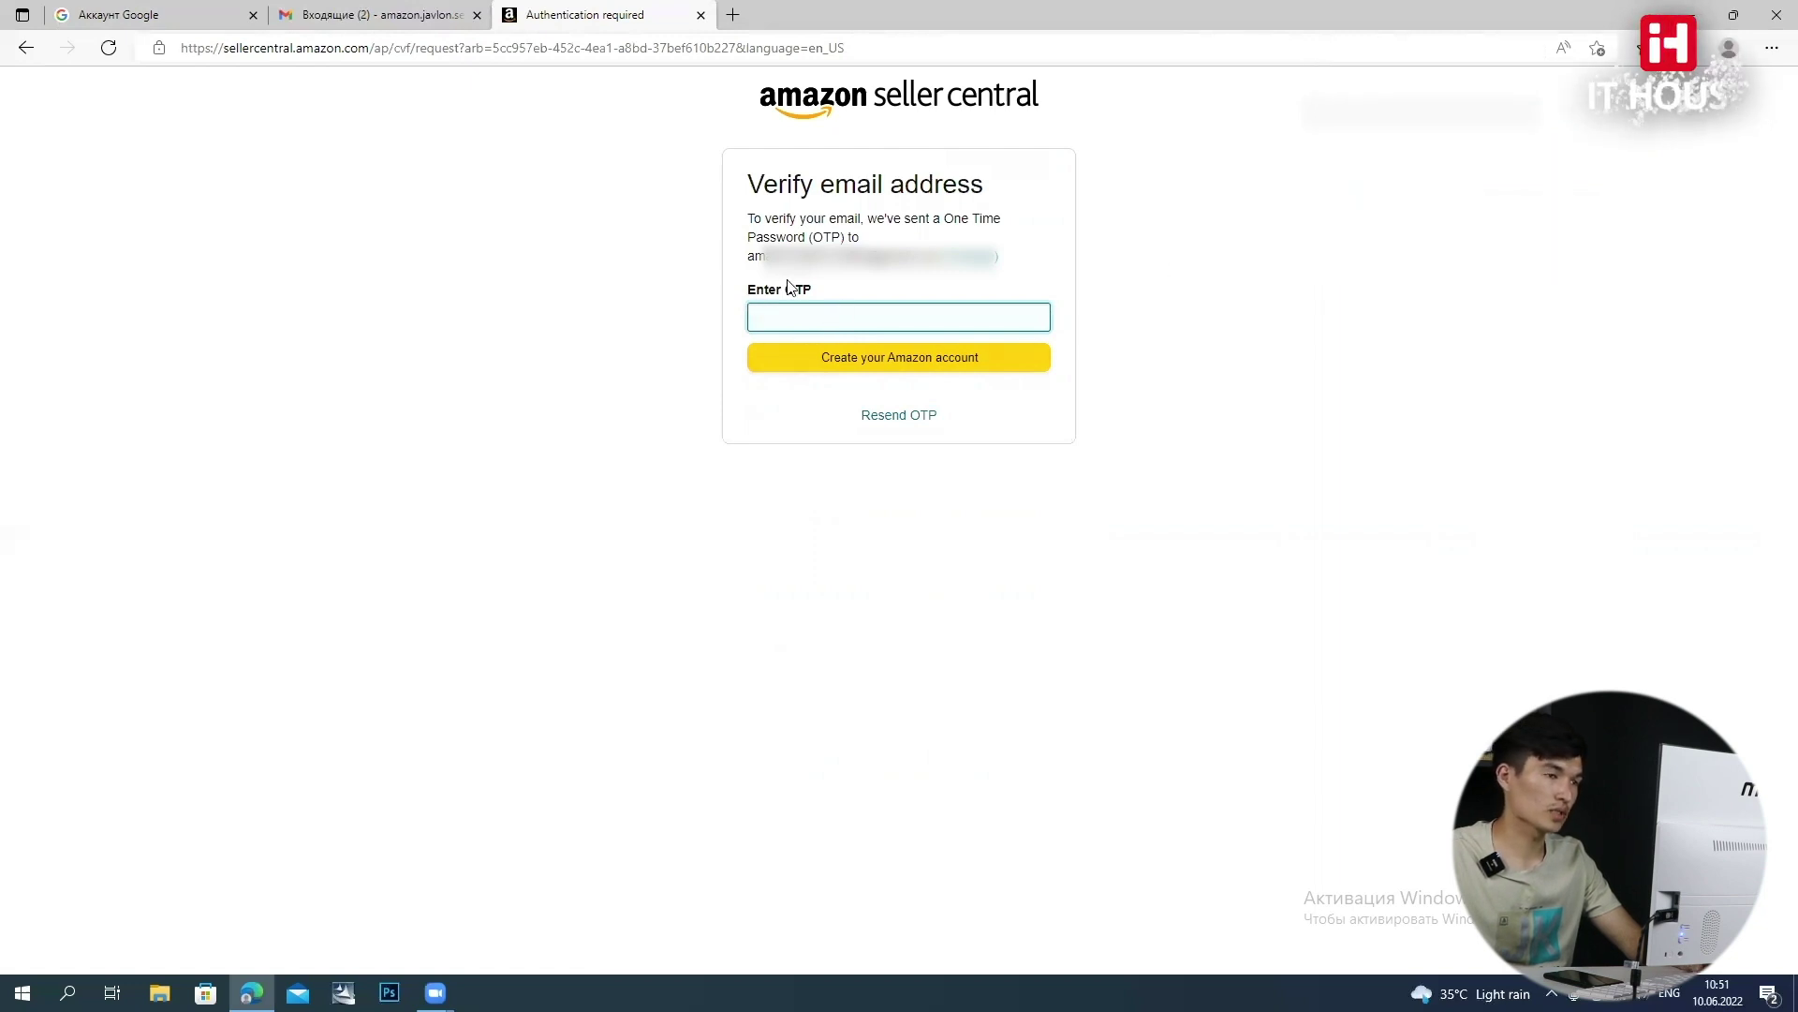
pyautogui.click(862, 289)
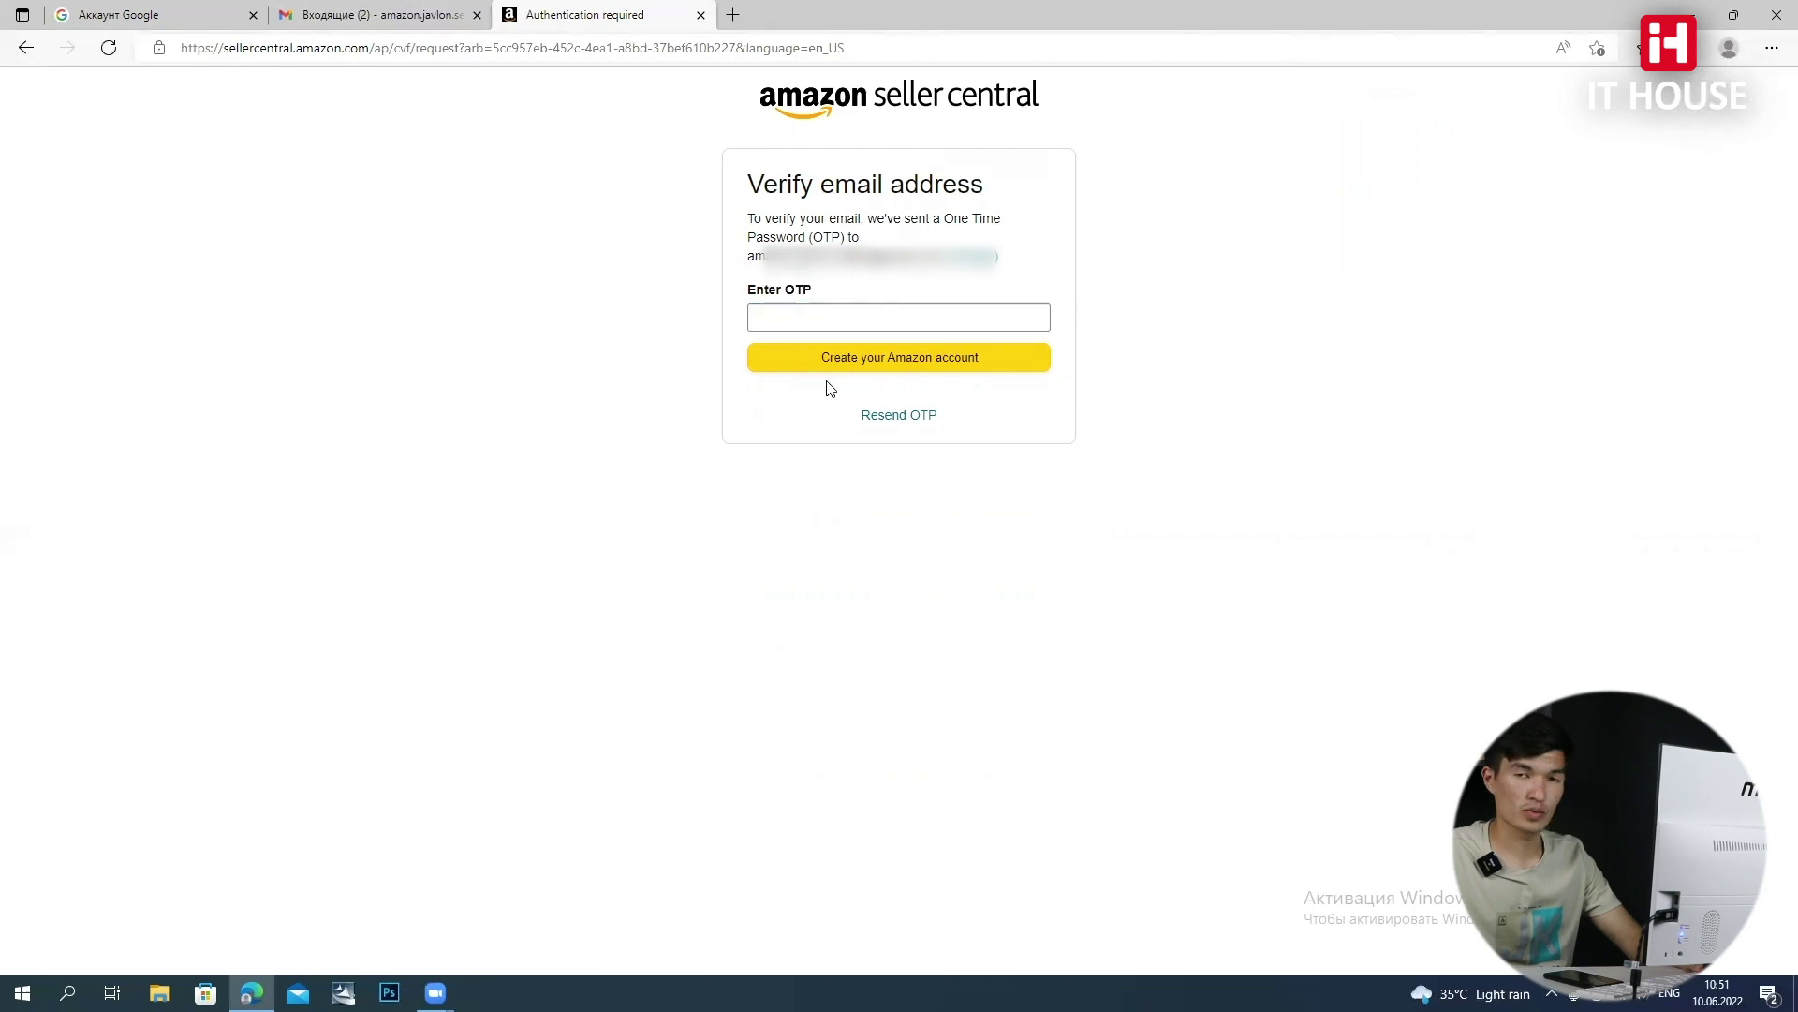
pyautogui.click(376, 20)
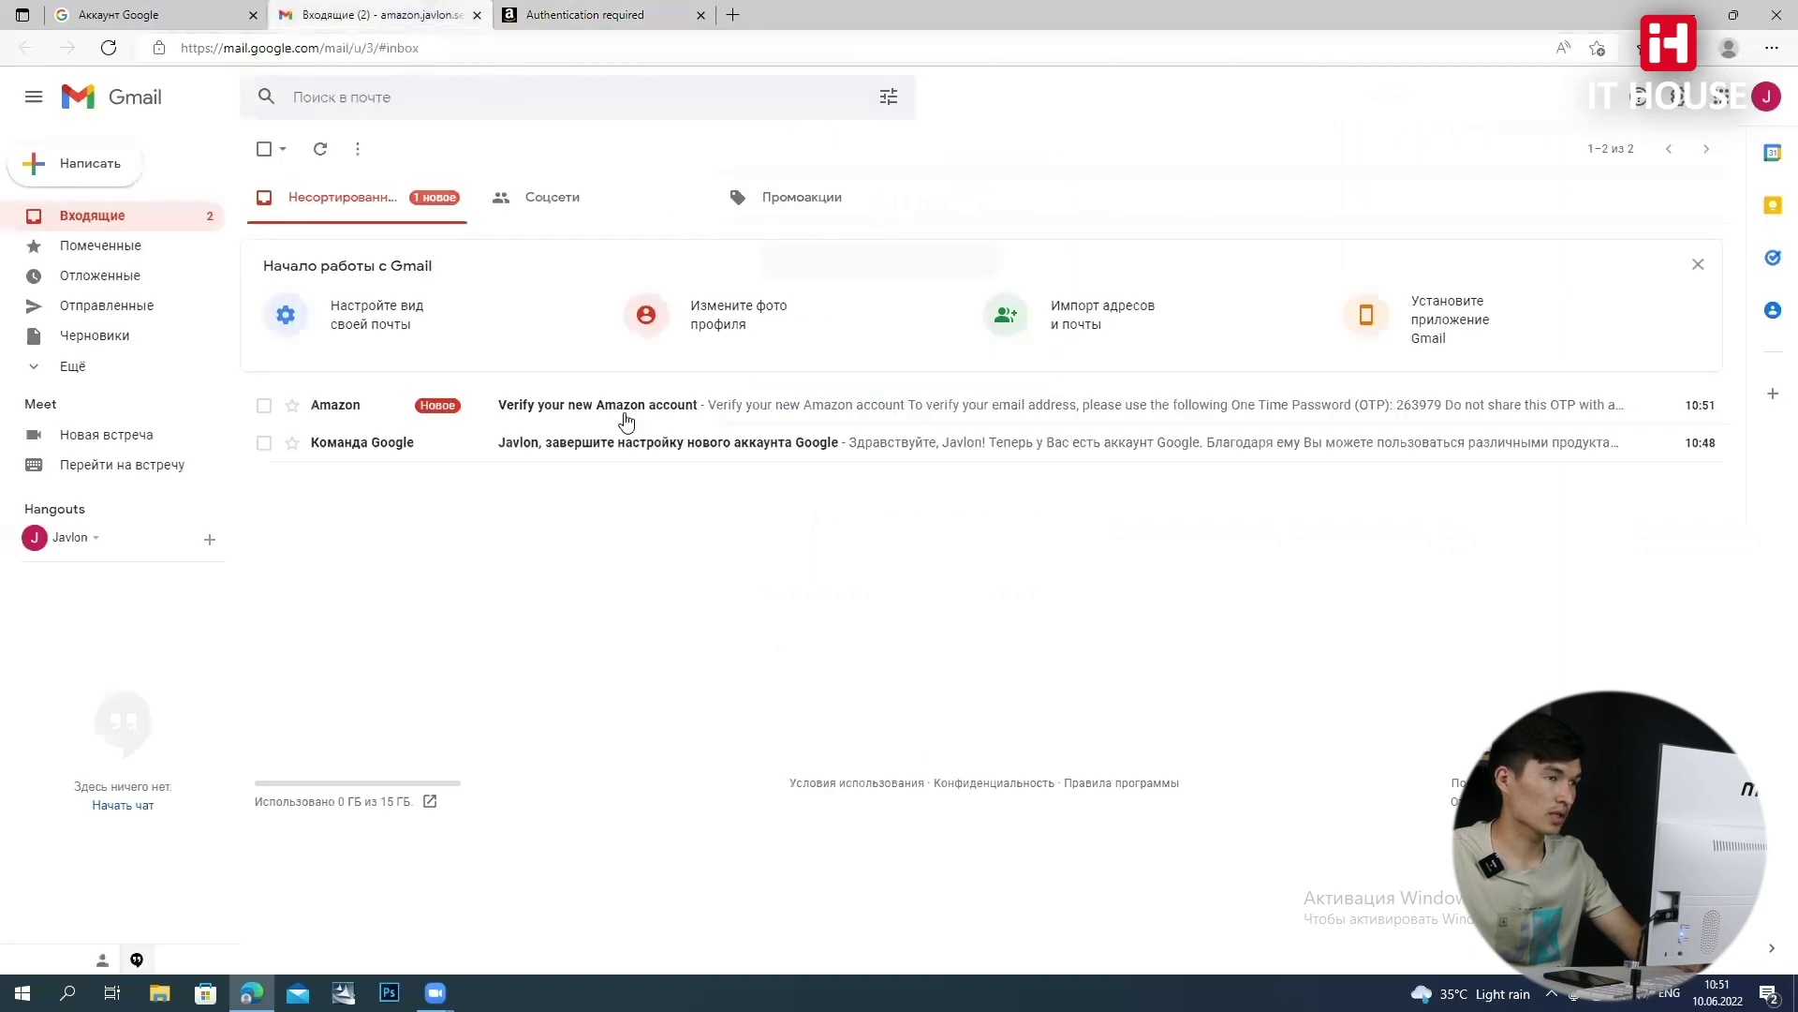
pyautogui.moveTo(431, 404); pyautogui.dragTo(513, 520)
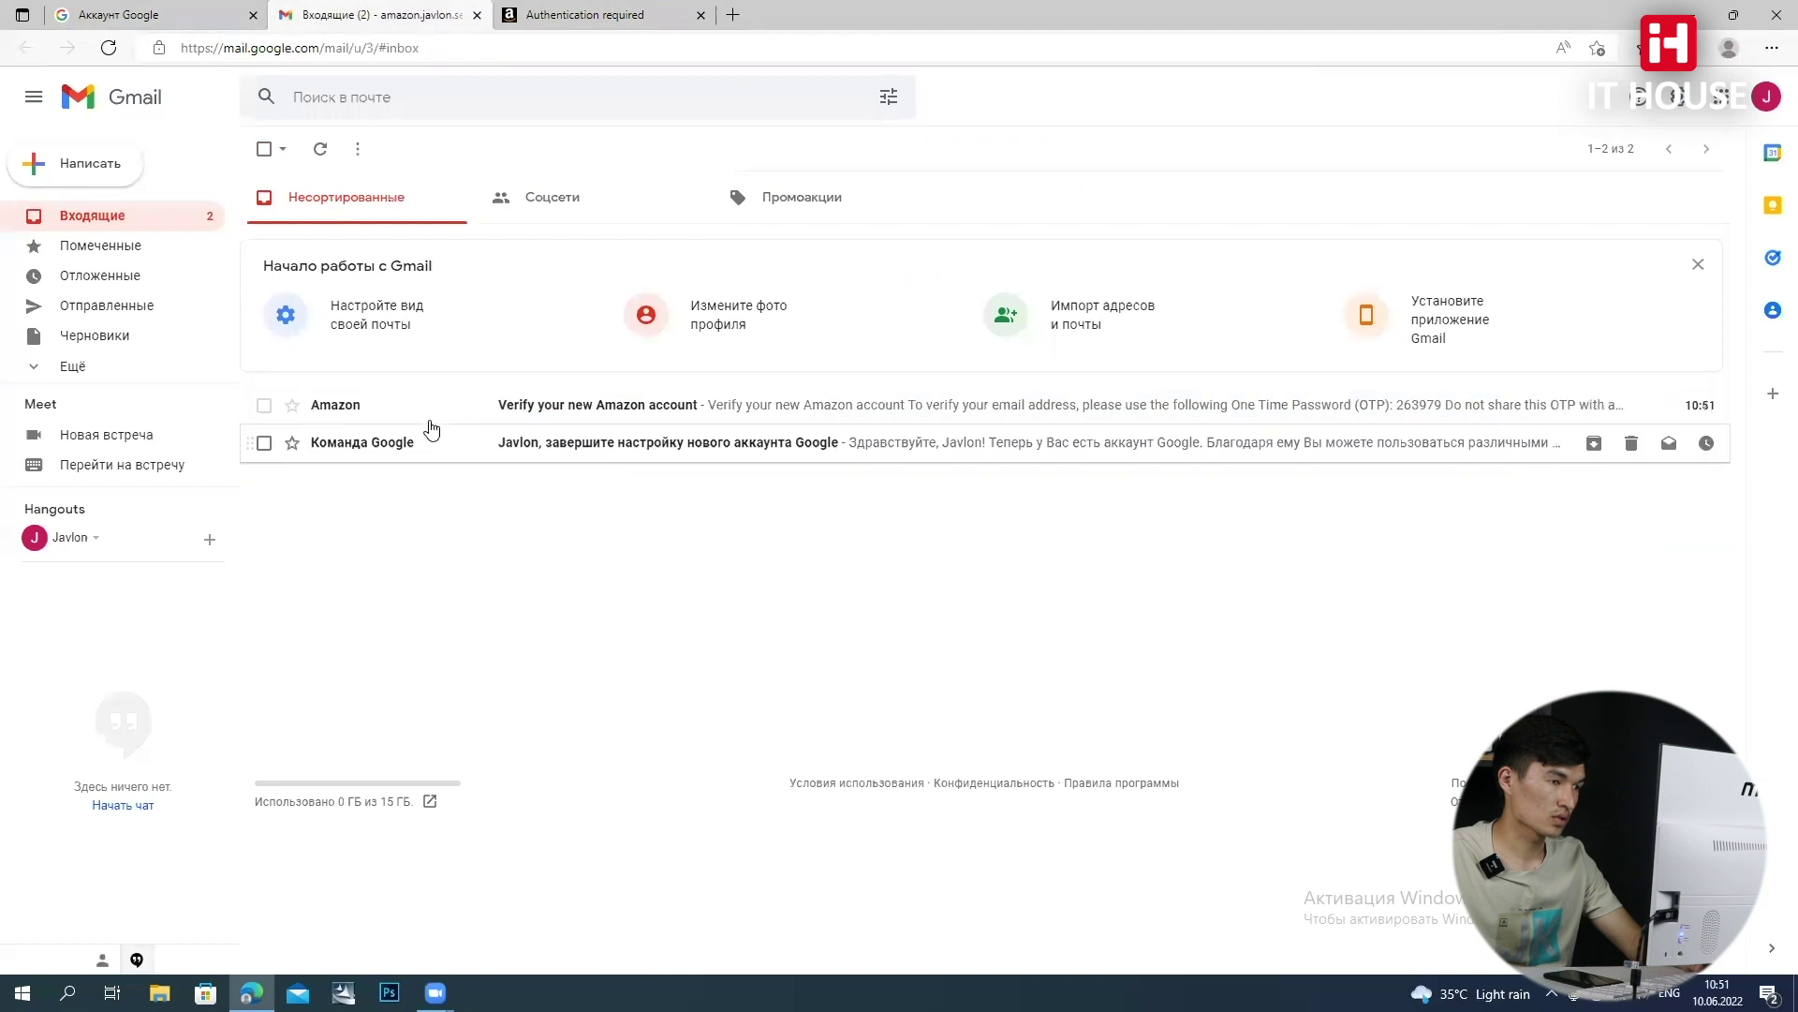
pyautogui.click(363, 406)
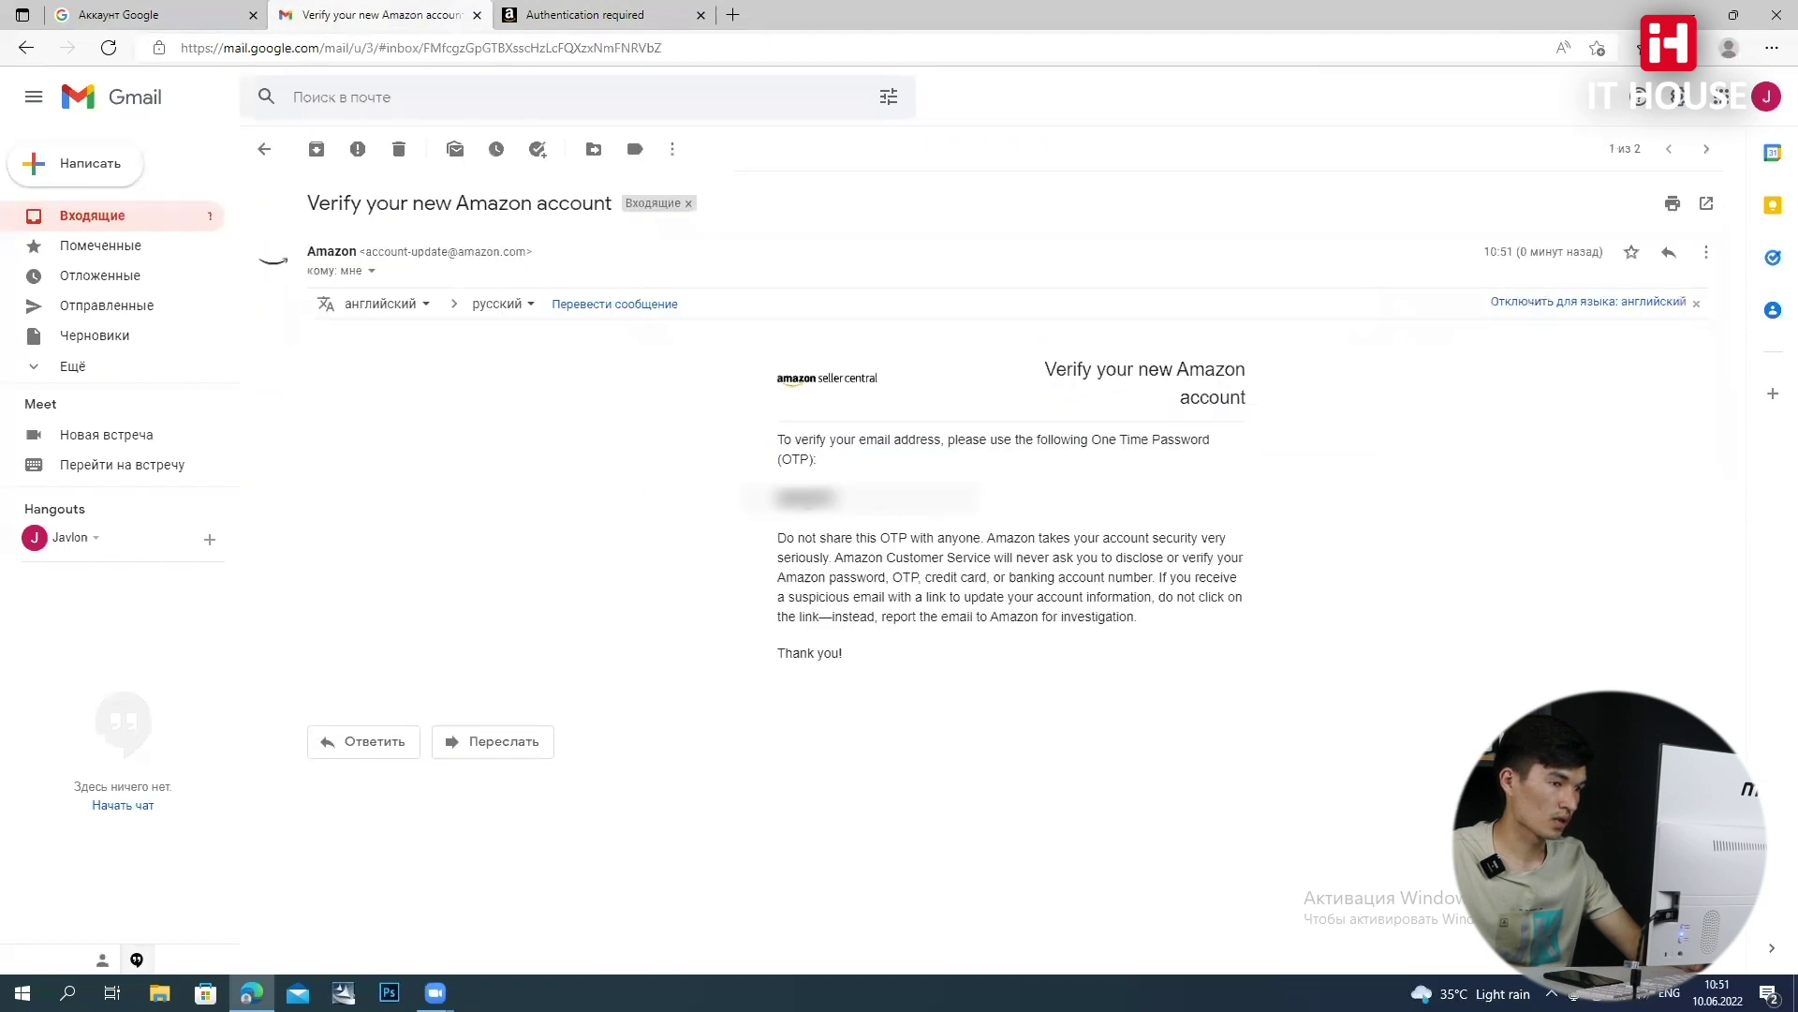
pyautogui.doubleClick(806, 497)
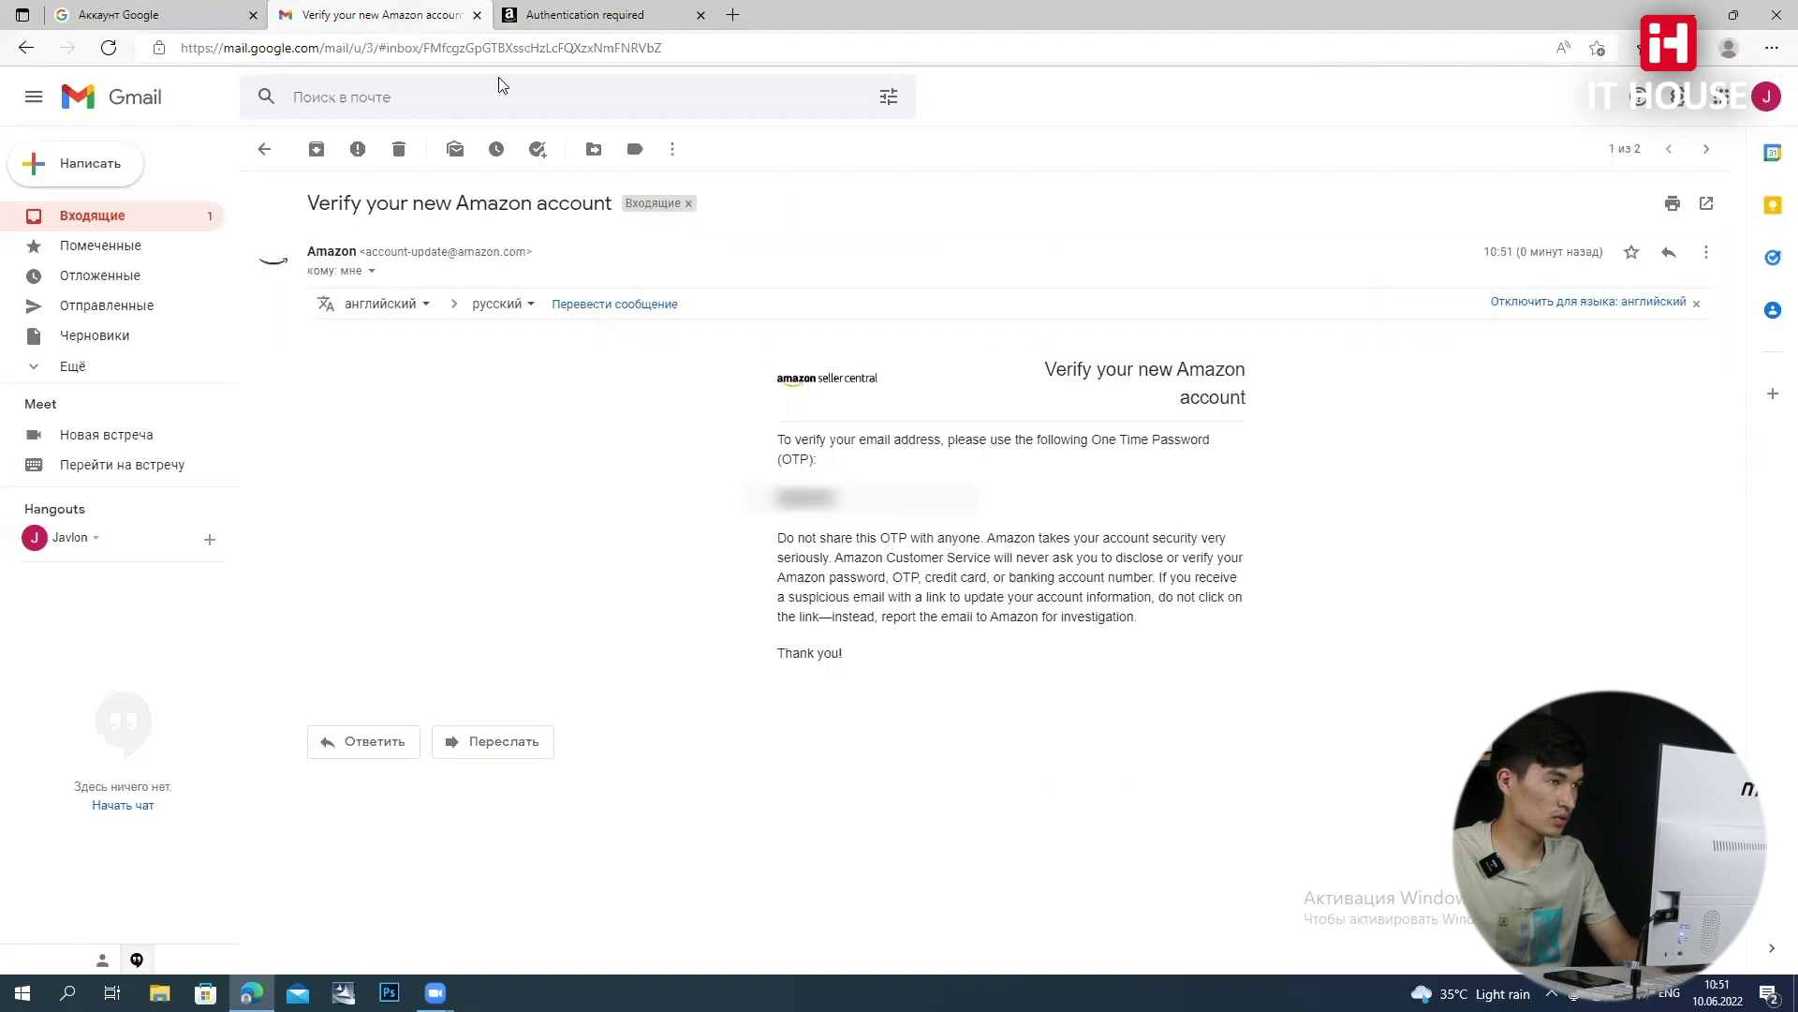
pyautogui.click(581, 15)
pyautogui.click(810, 309)
pyautogui.hotkey('ctrl', 'v')
pyautogui.click(863, 361)
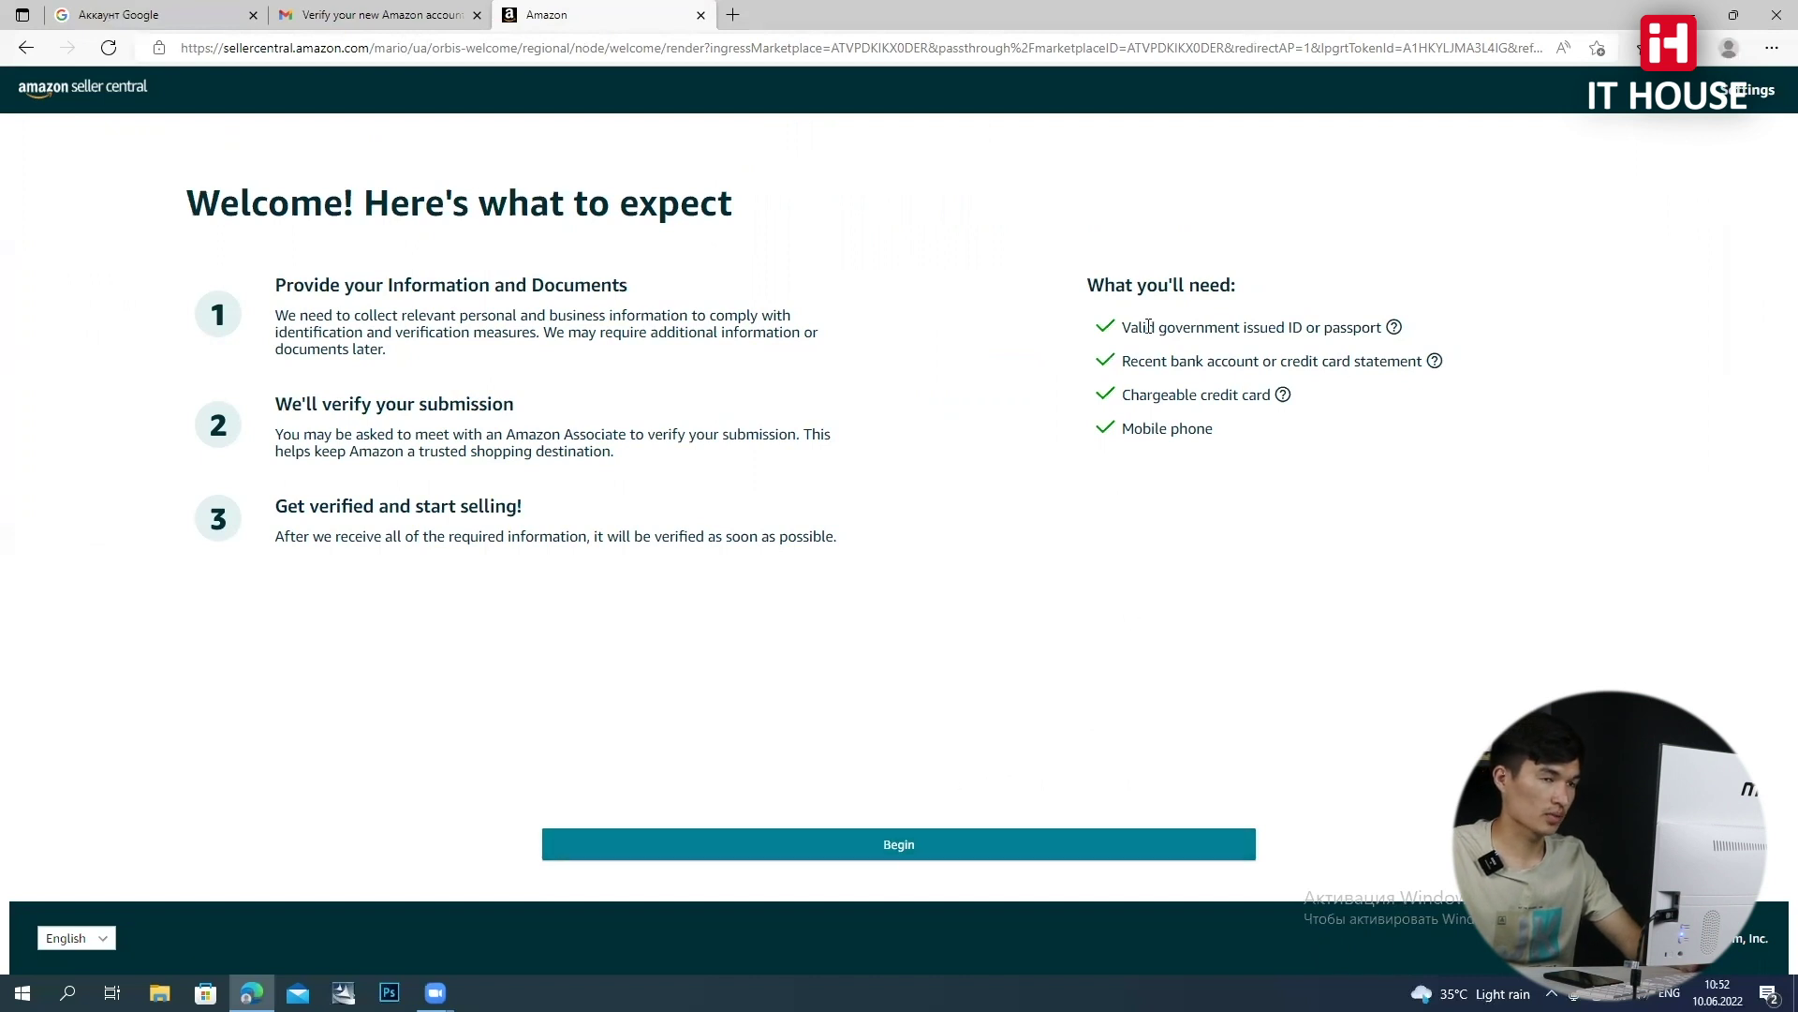
# Review the ID/passport, statement, credit card and phone requirements, then begin registration
pyautogui.moveTo(1126, 330); pyautogui.dragTo(1369, 334)
pyautogui.moveTo(1123, 364); pyautogui.dragTo(1313, 369)
pyautogui.click(1142, 362)
pyautogui.click(1324, 431)
pyautogui.moveTo(1121, 395); pyautogui.dragTo(1259, 405)
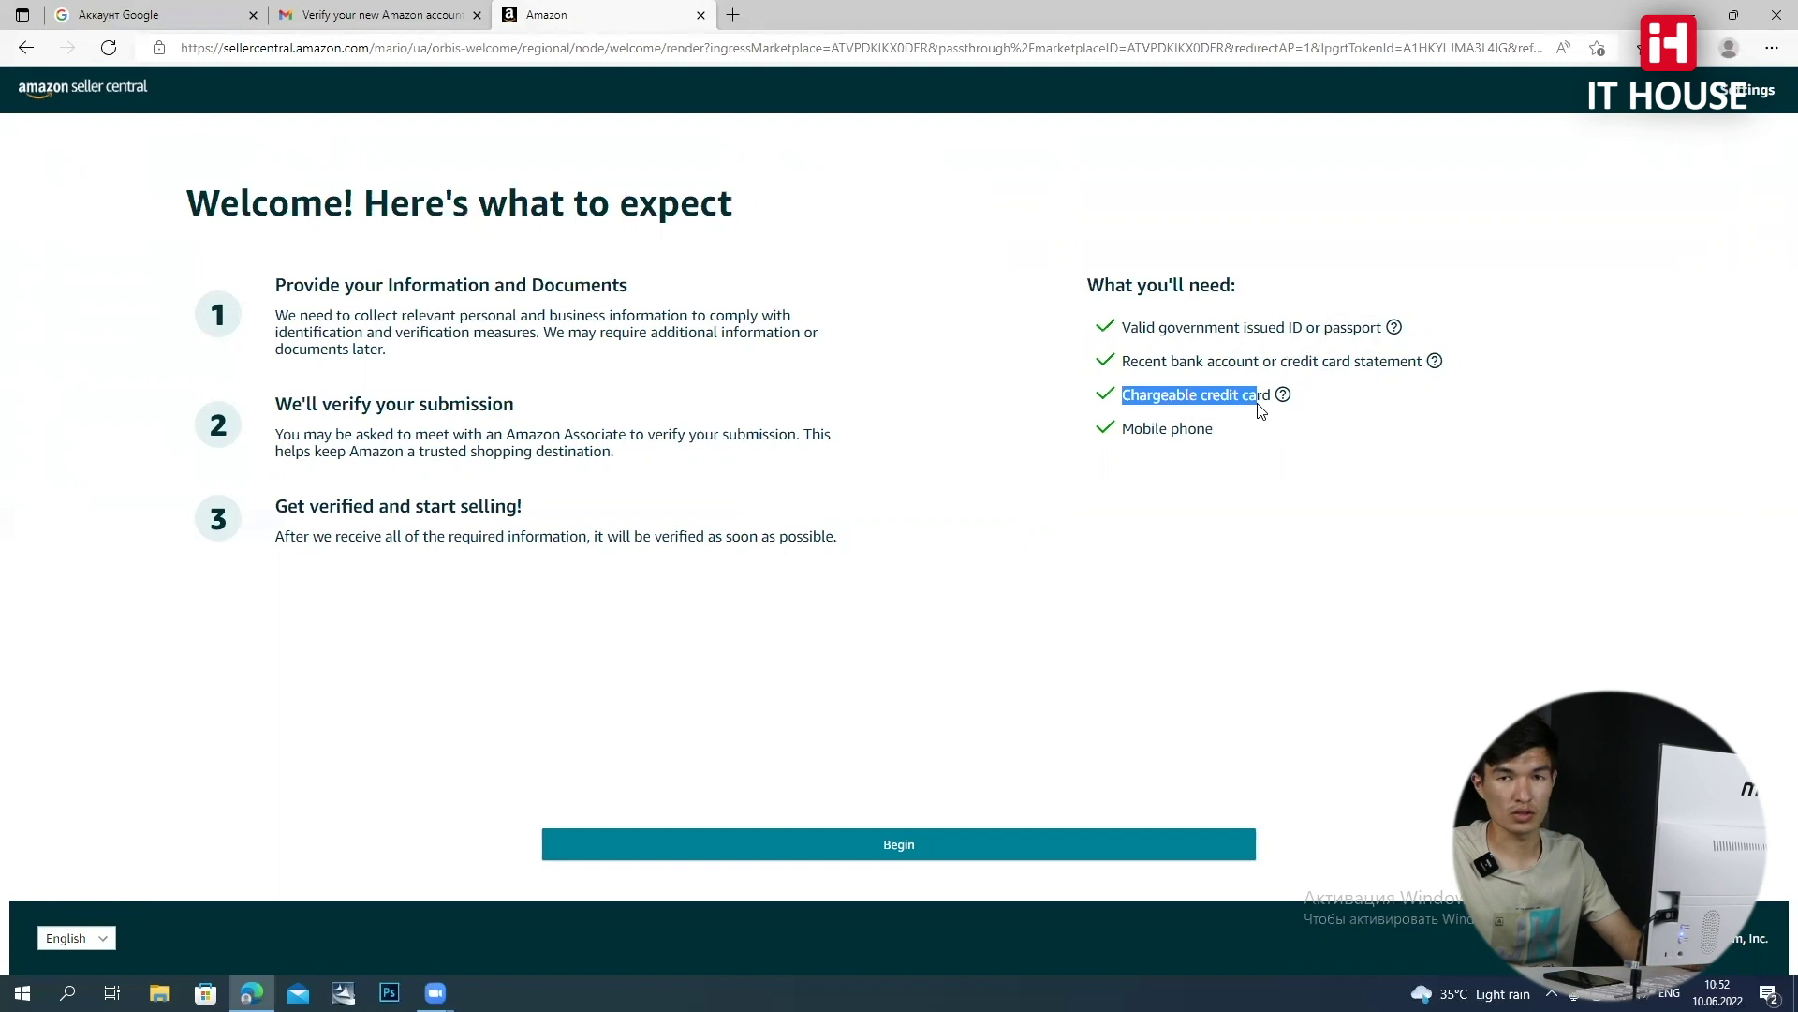
pyautogui.click(1143, 434)
pyautogui.doubleClick(1143, 434)
pyautogui.click(1042, 854)
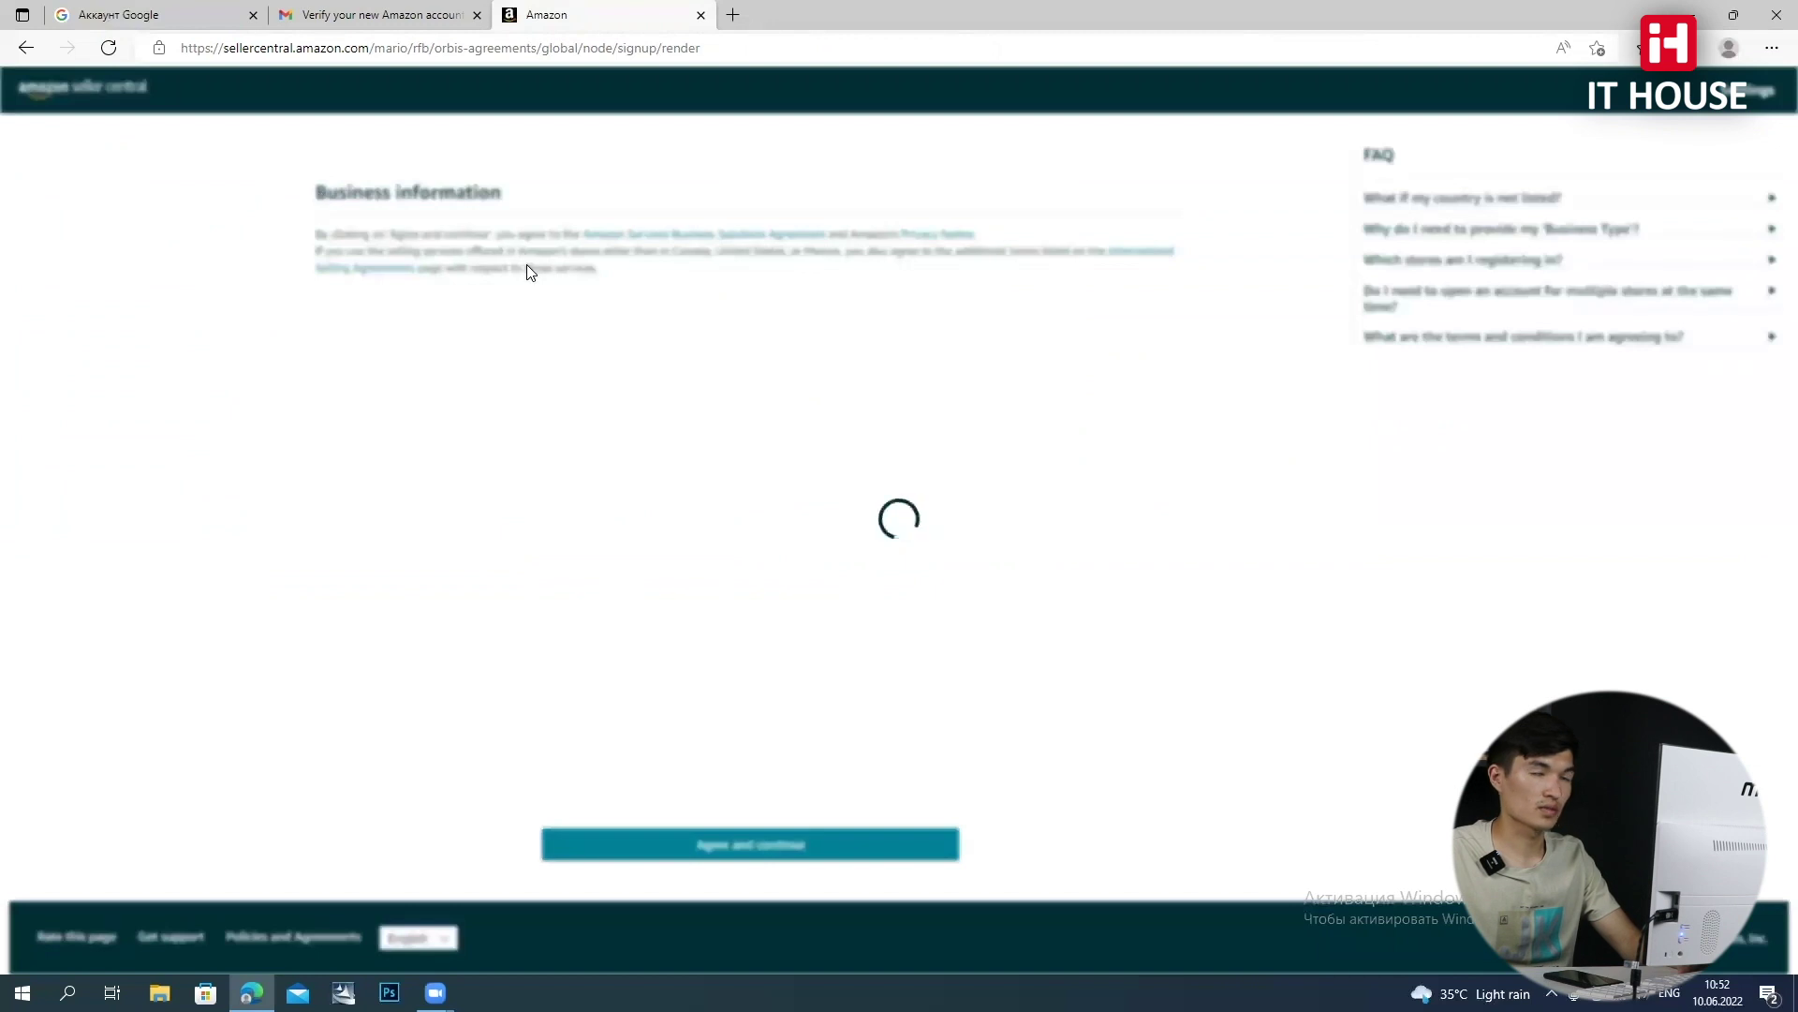
# Choose Uzbekistan as business location and 'None, I am an individual' as business type
pyautogui.click(463, 266)
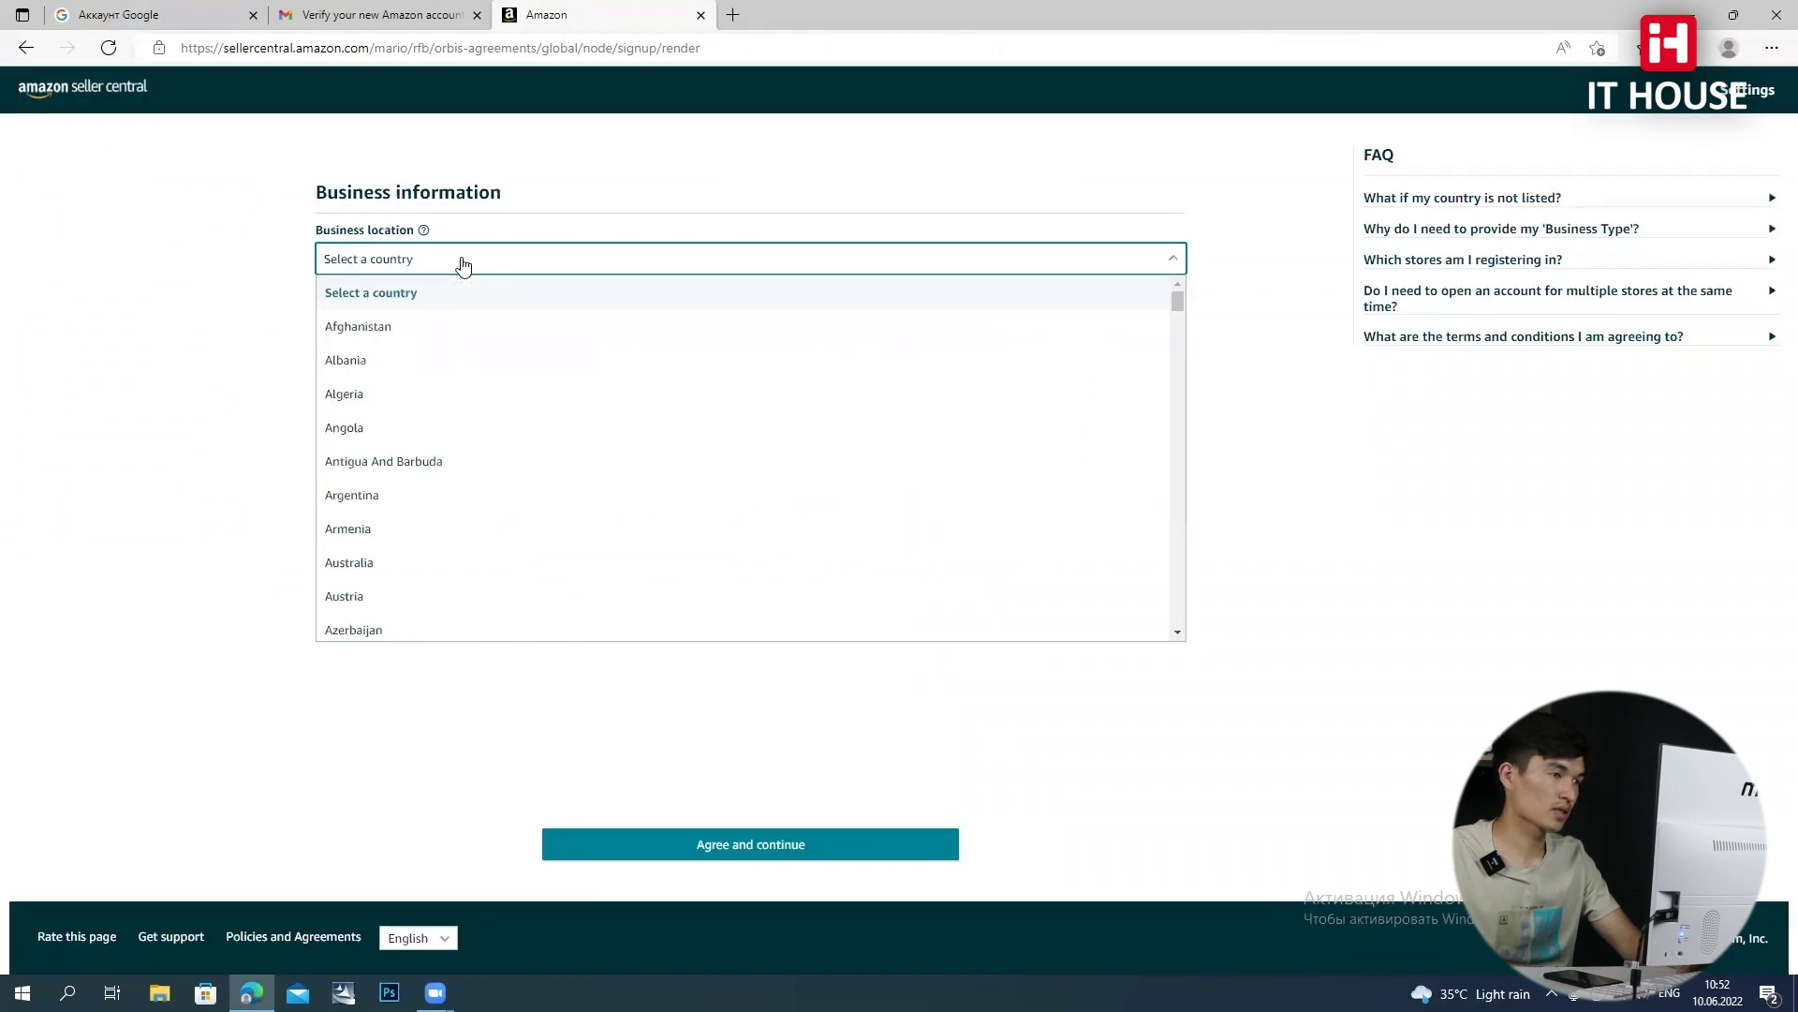
pyautogui.write('uz')
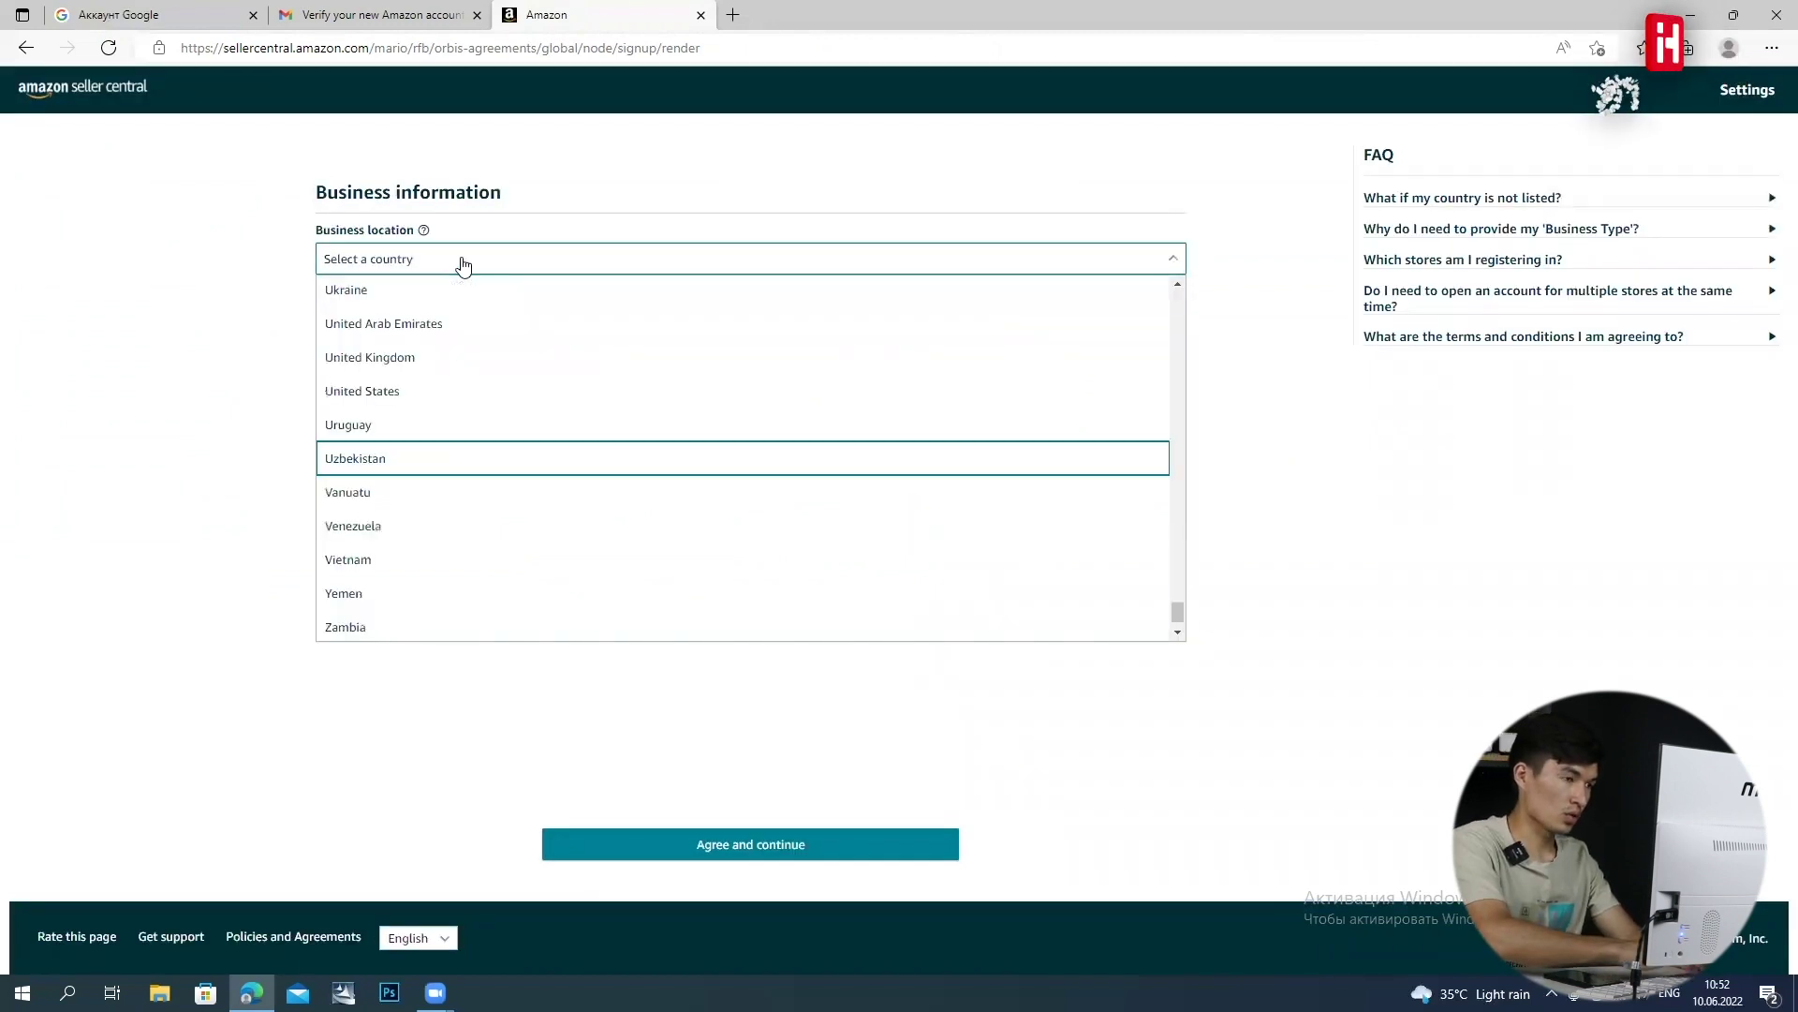
pyautogui.press('Return')
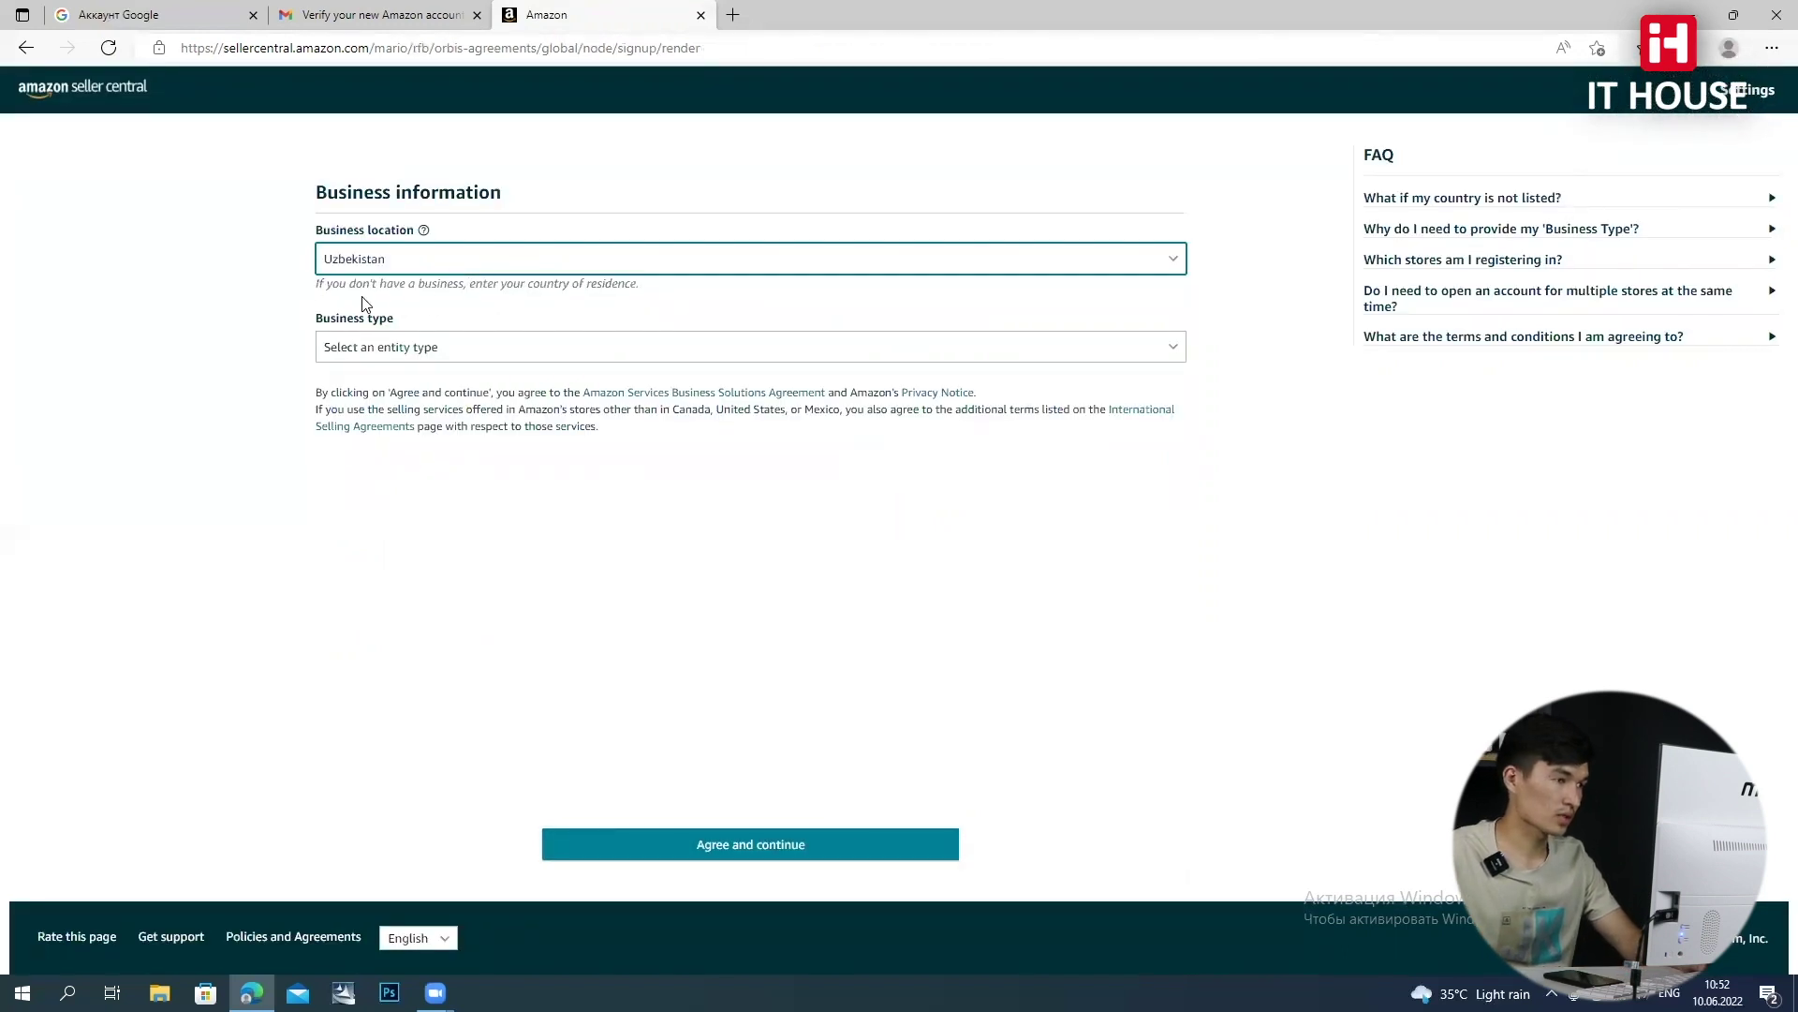
pyautogui.click(547, 352)
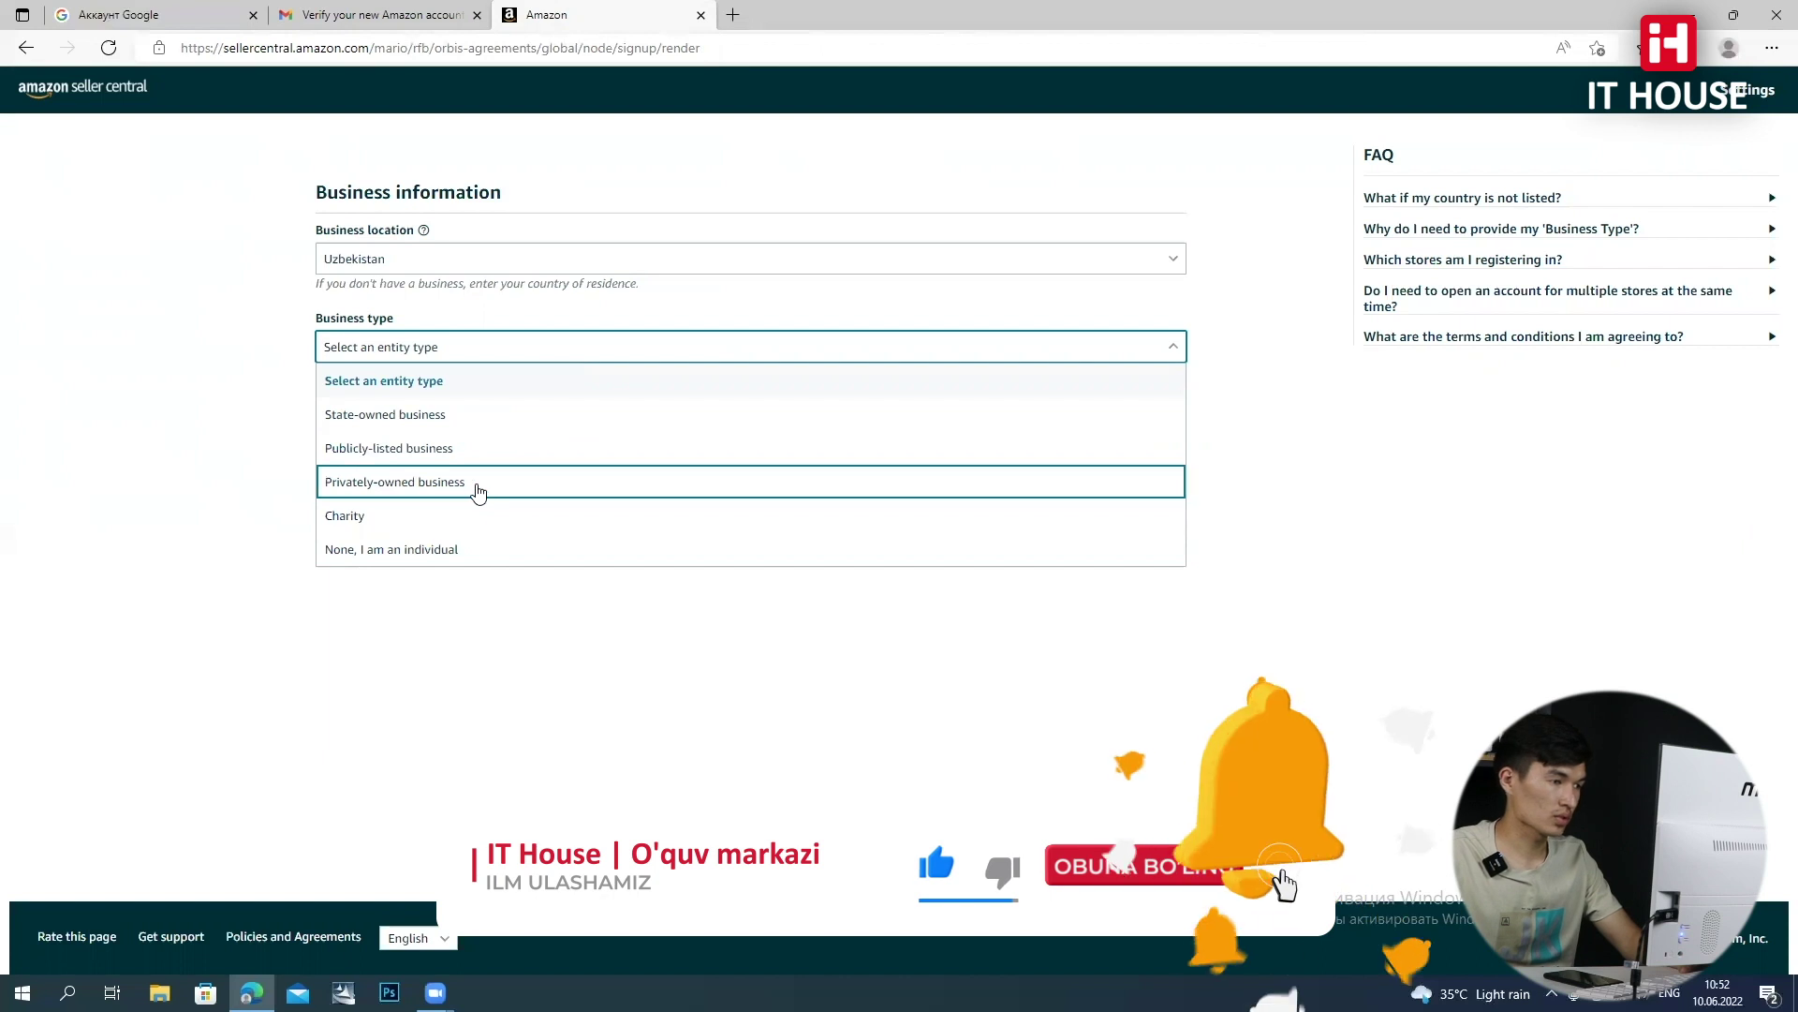
pyautogui.click(488, 556)
pyautogui.click(476, 560)
pyautogui.click(403, 478)
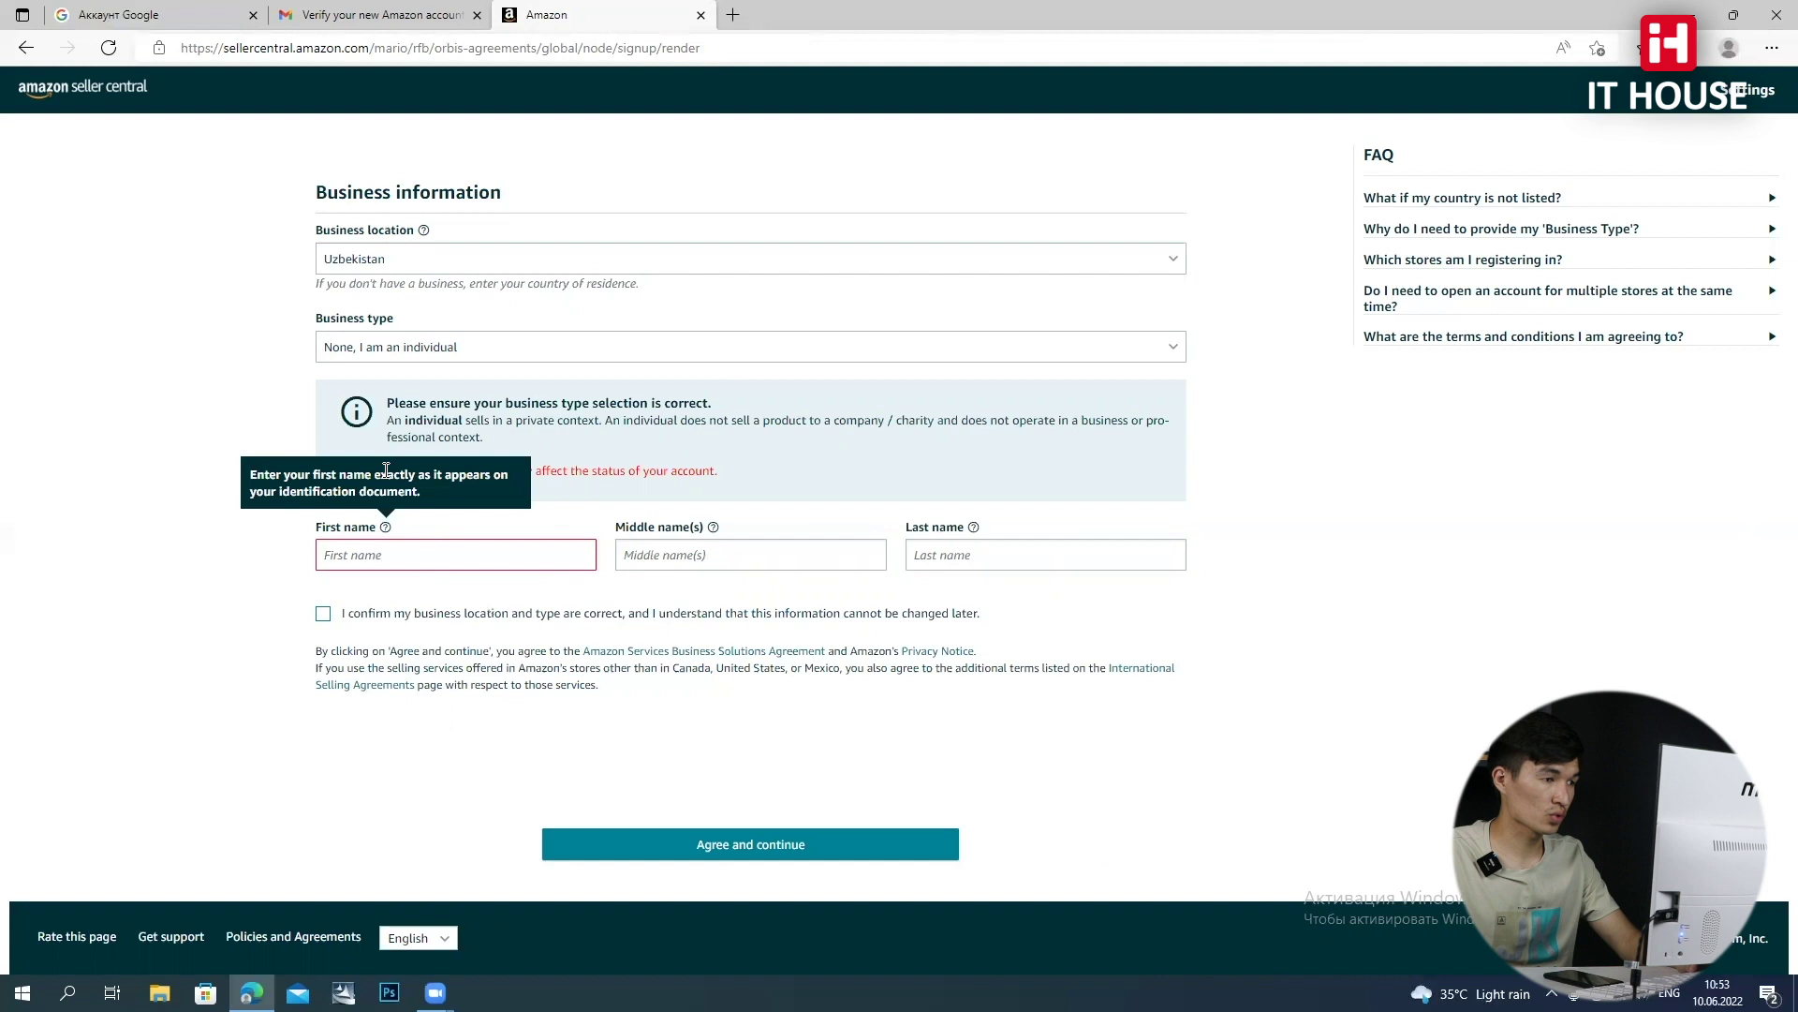
# Enter the seller's first name and last name in the name fields
pyautogui.click(479, 545)
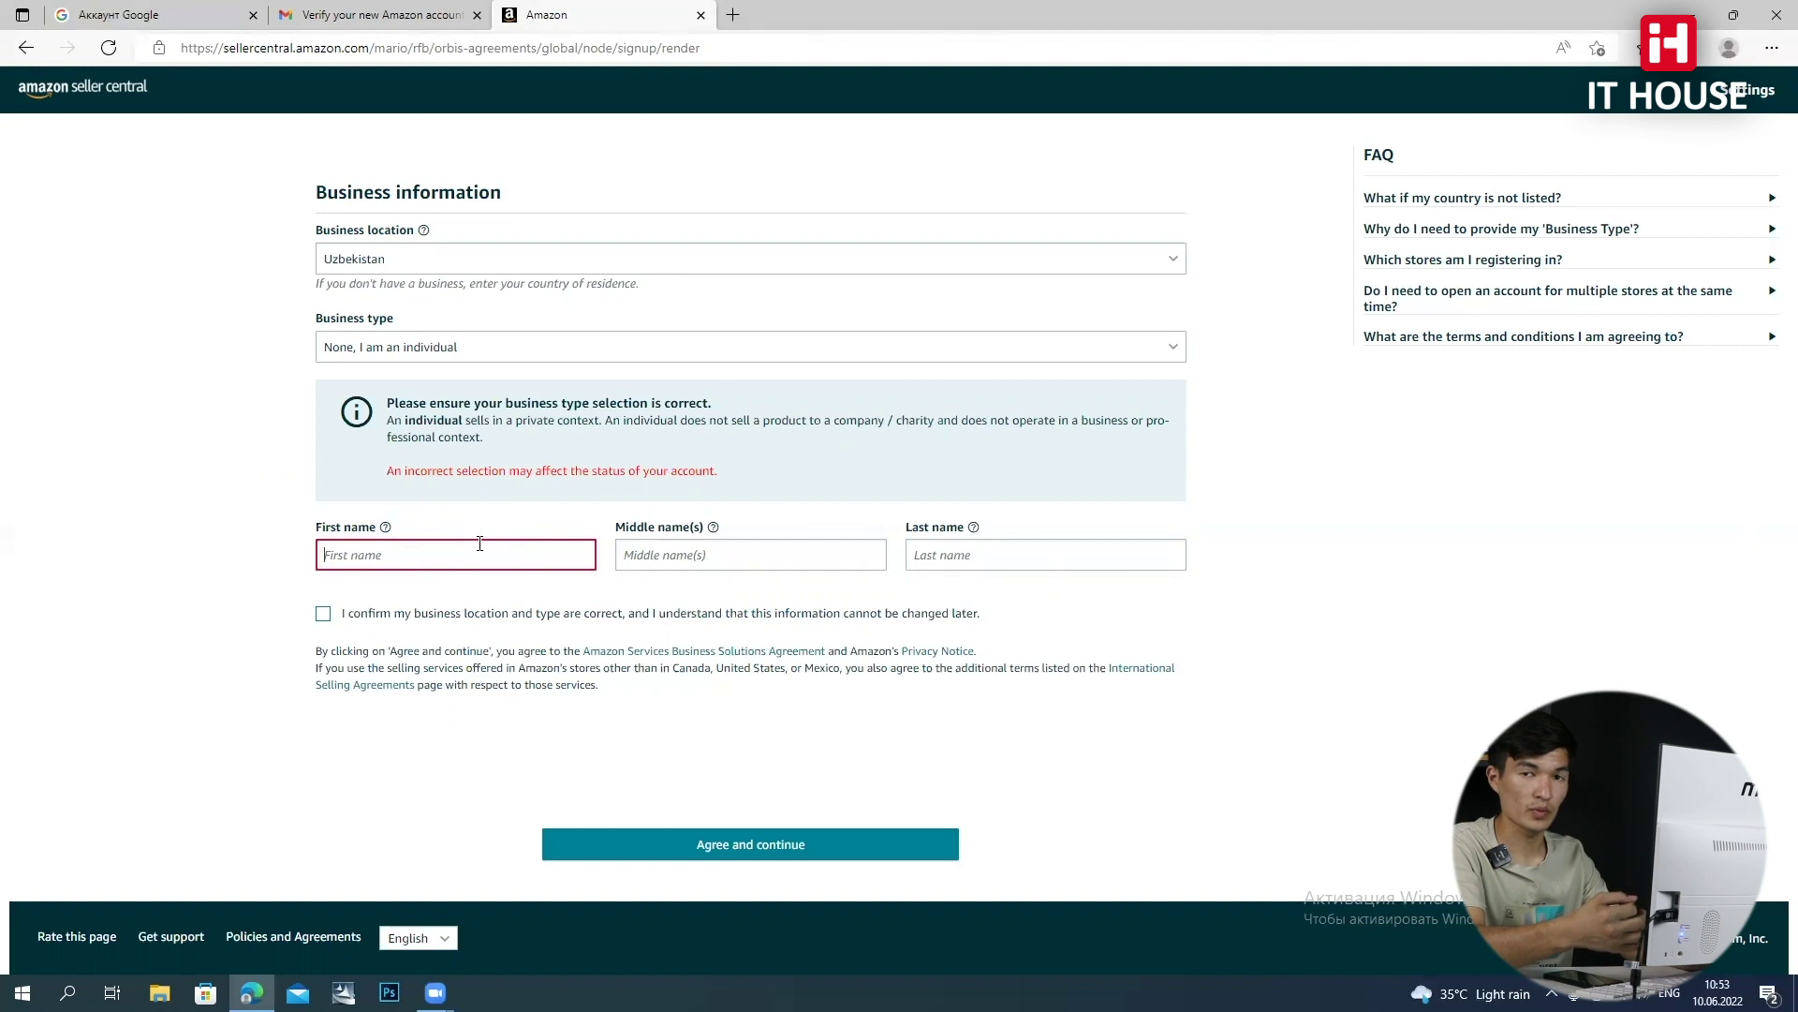
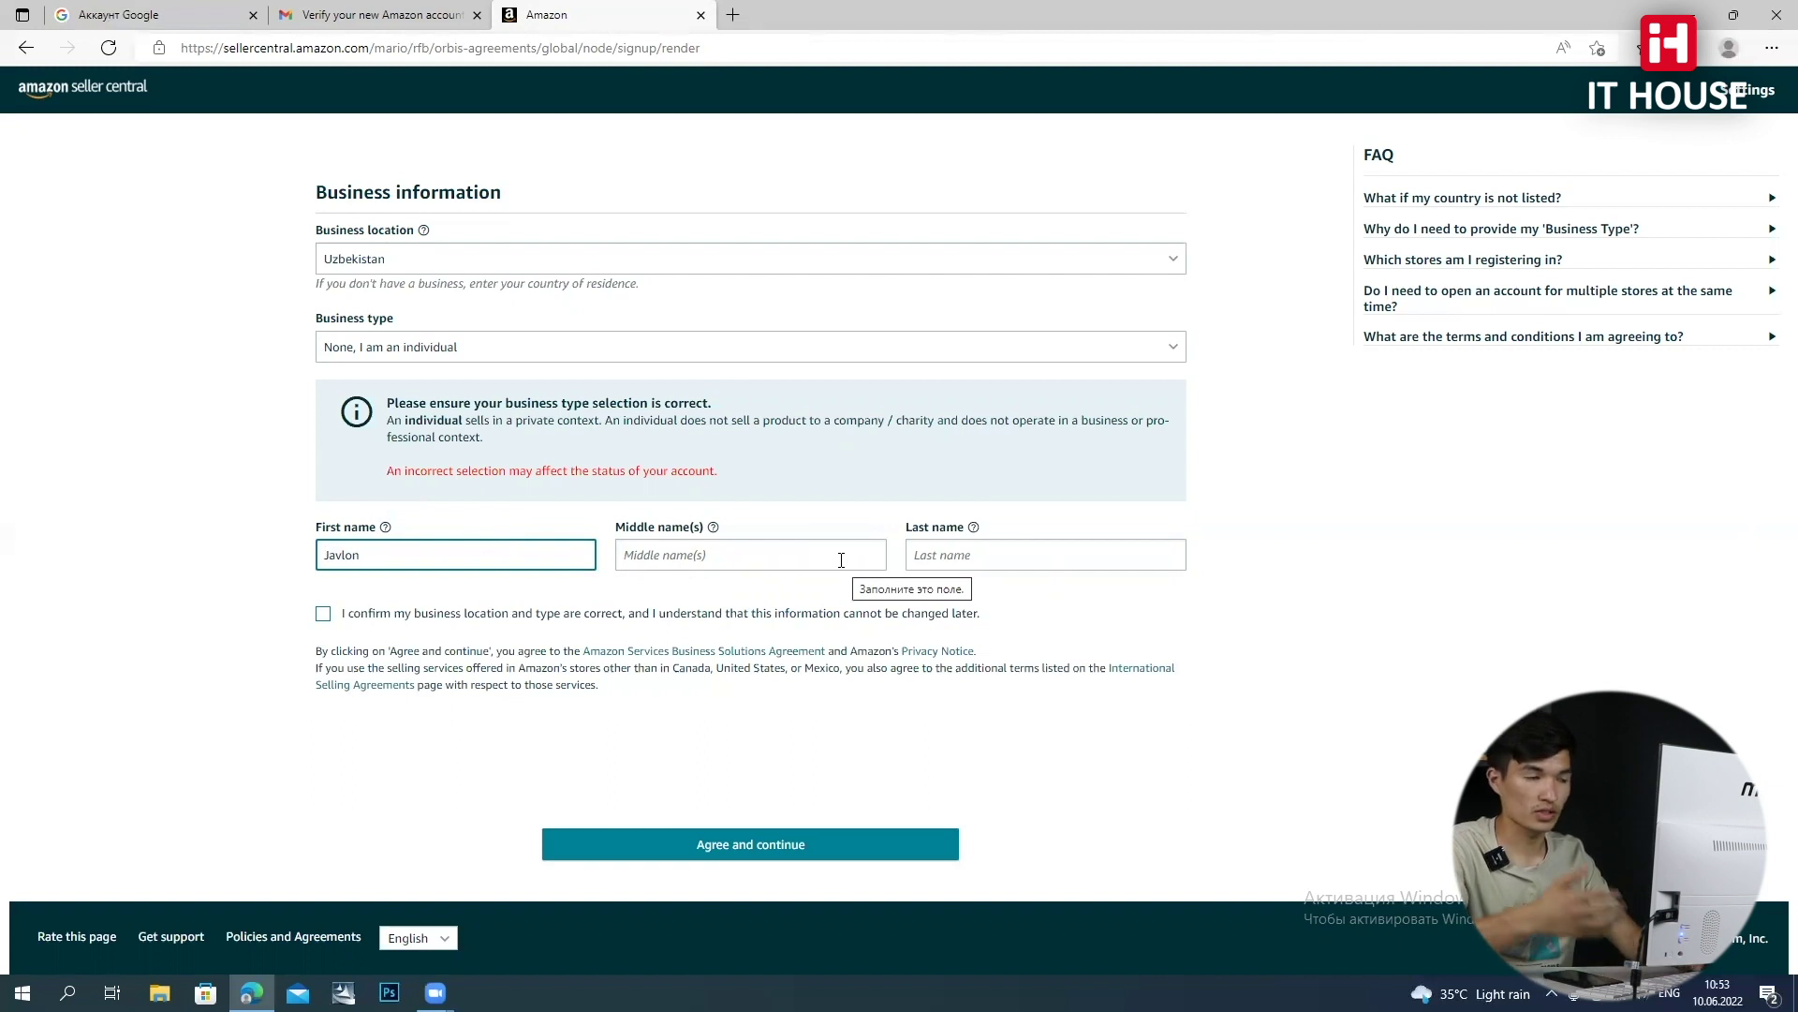
pyautogui.click(952, 551)
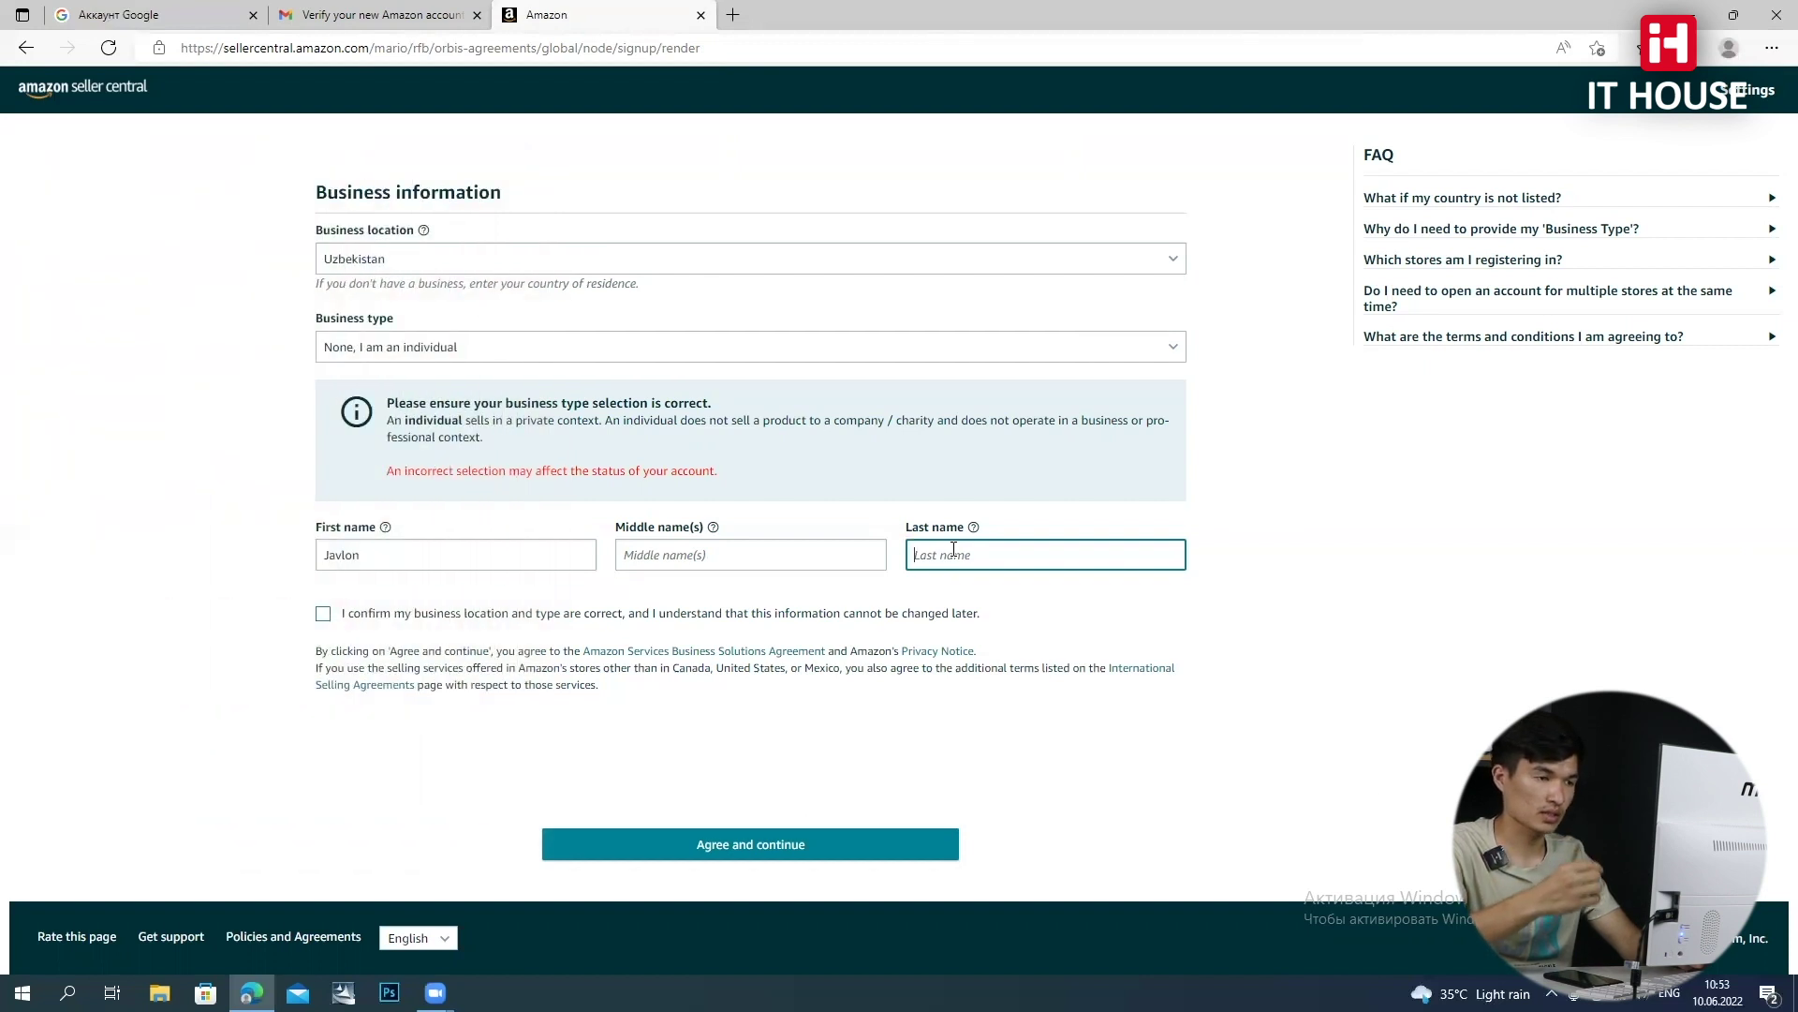
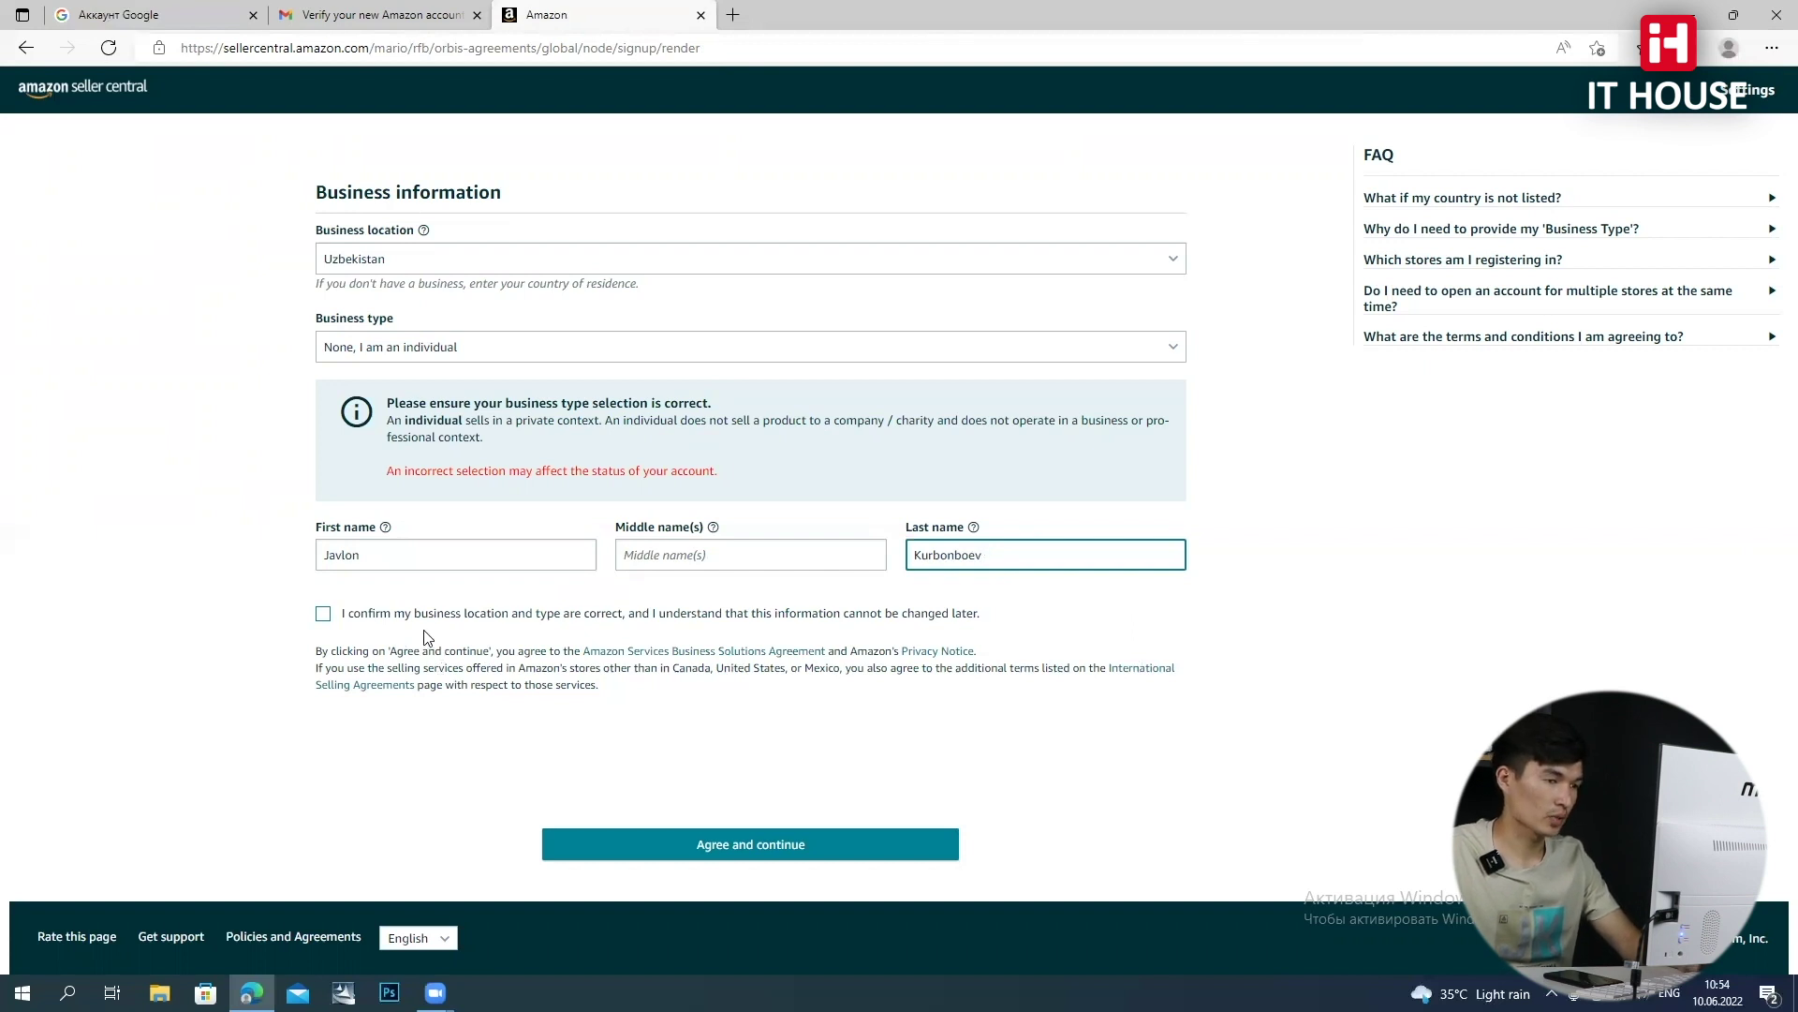
pyautogui.click(378, 553)
pyautogui.click(946, 555)
# Tick the location and business type confirmation and agree to continue
pyautogui.click(326, 616)
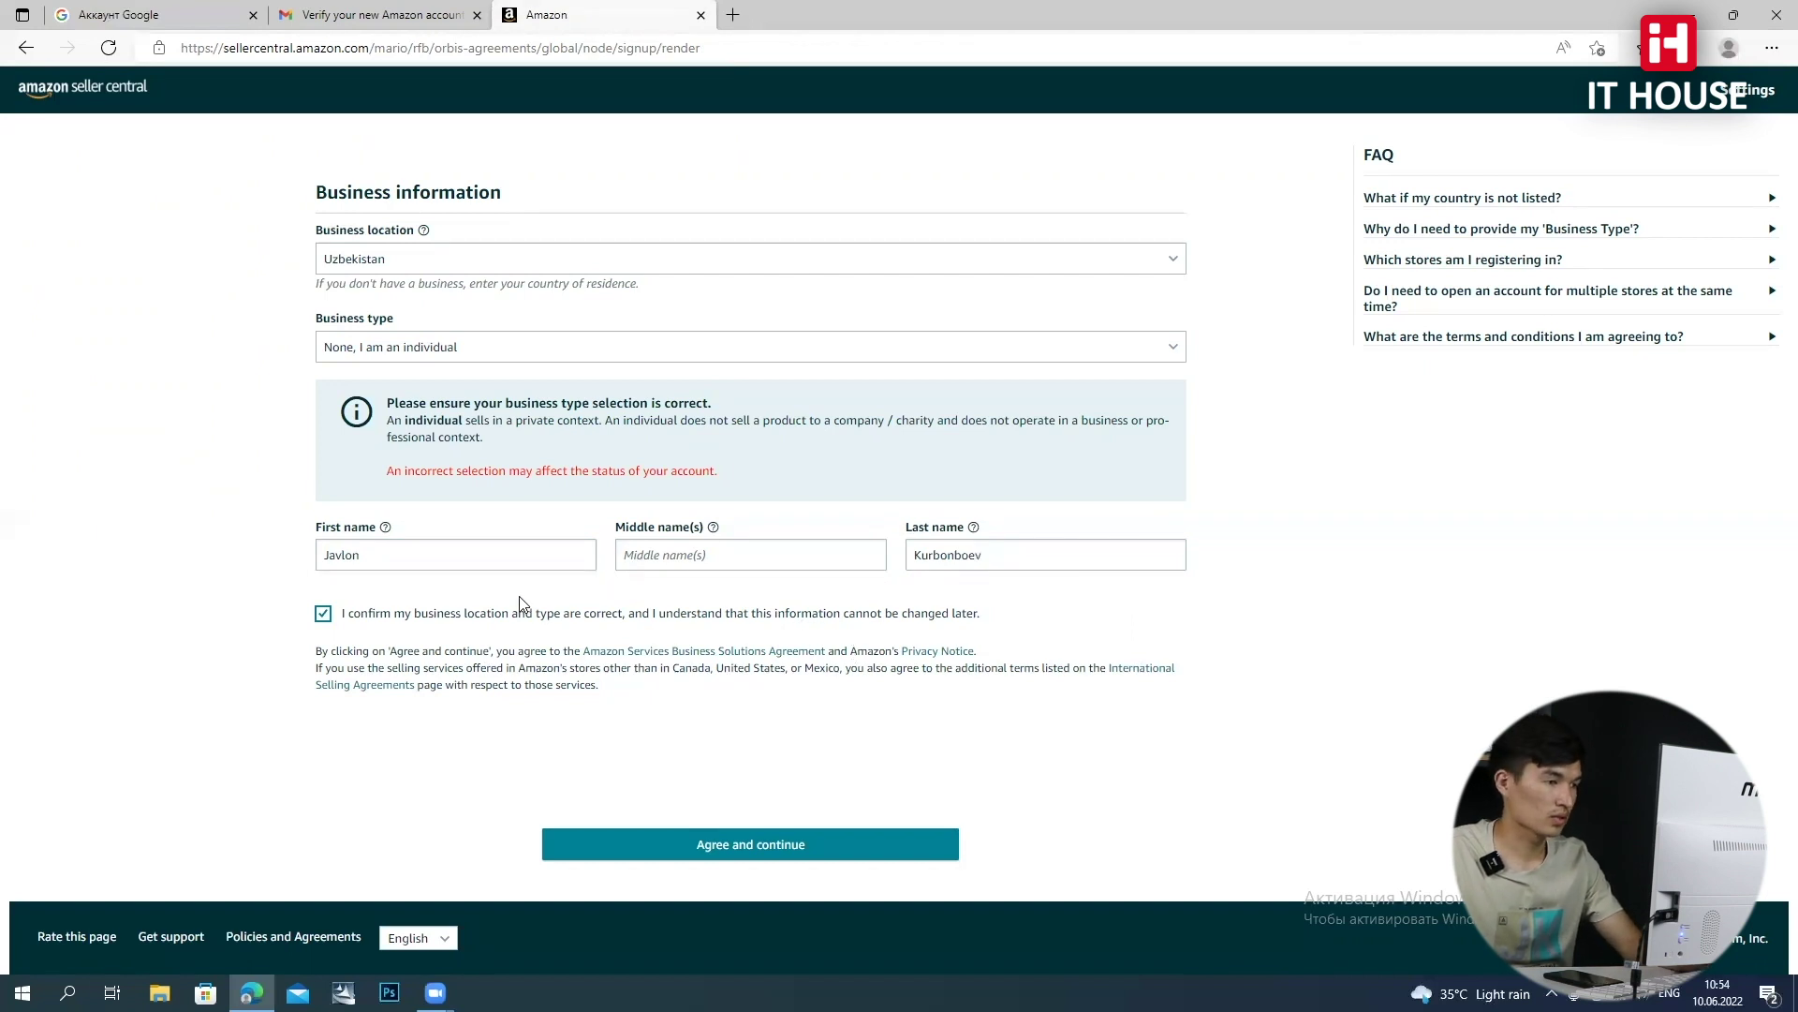
pyautogui.click(755, 844)
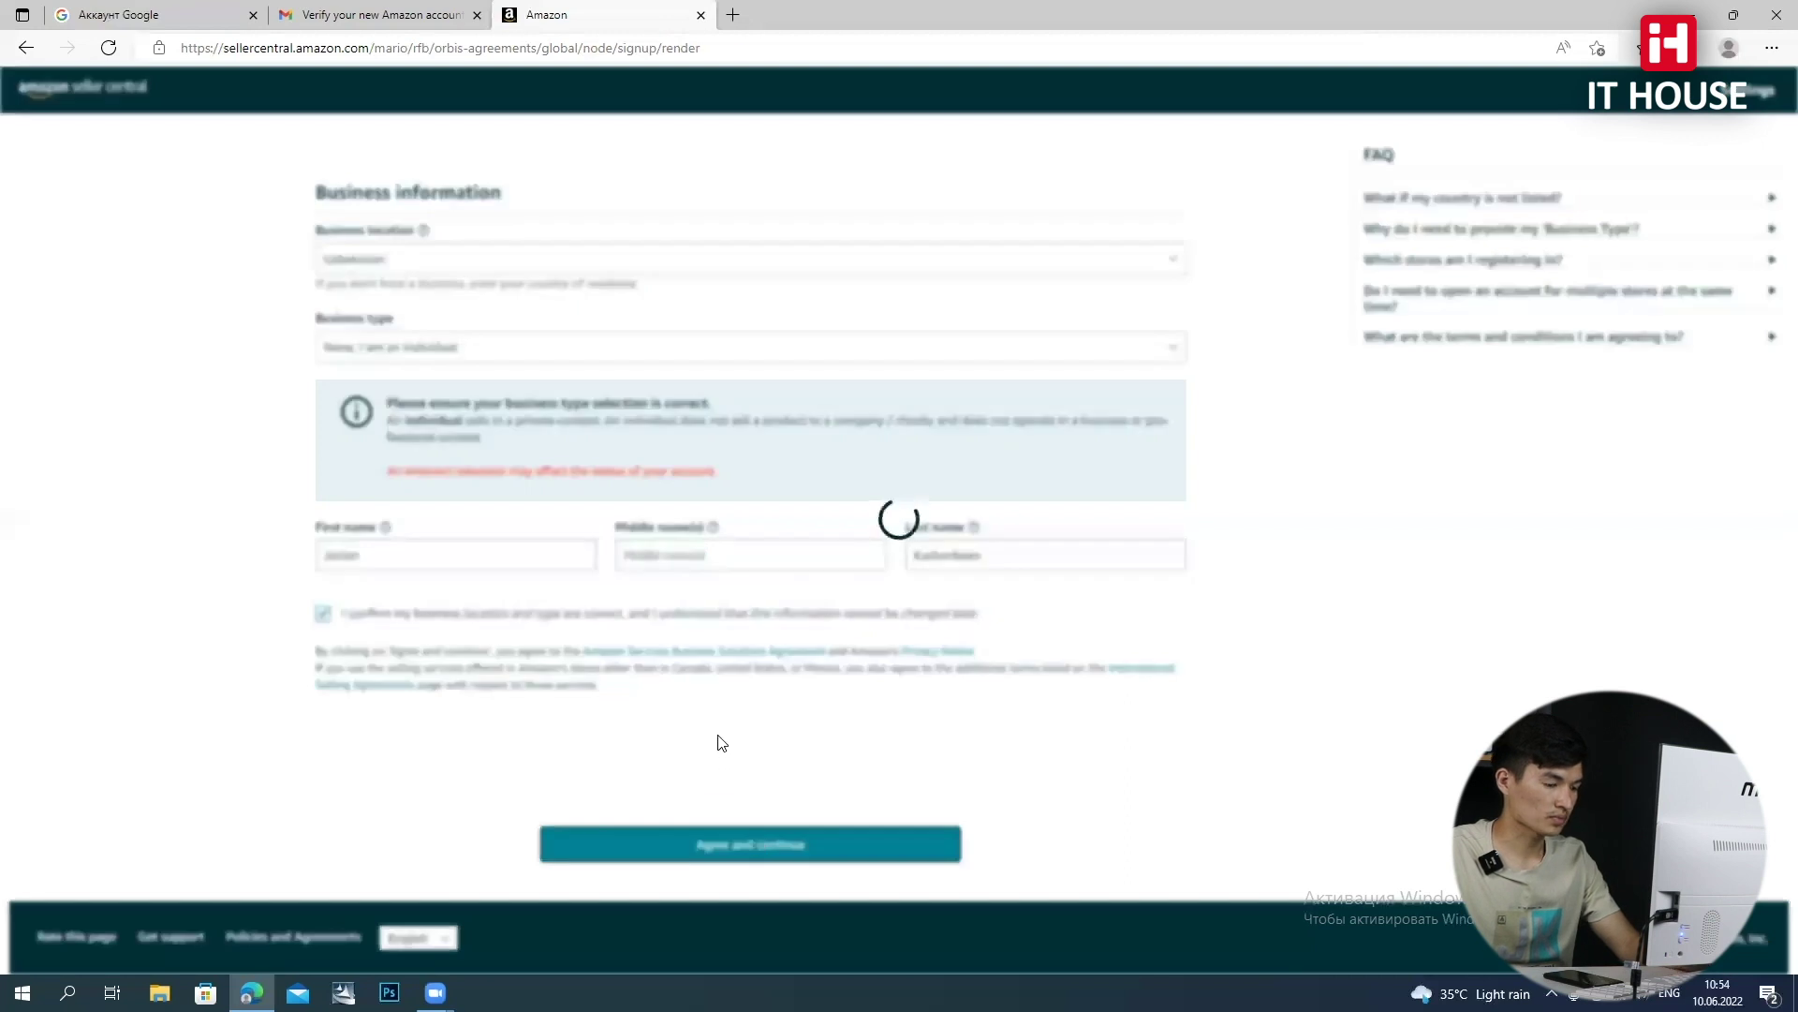
pyautogui.click(560, 478)
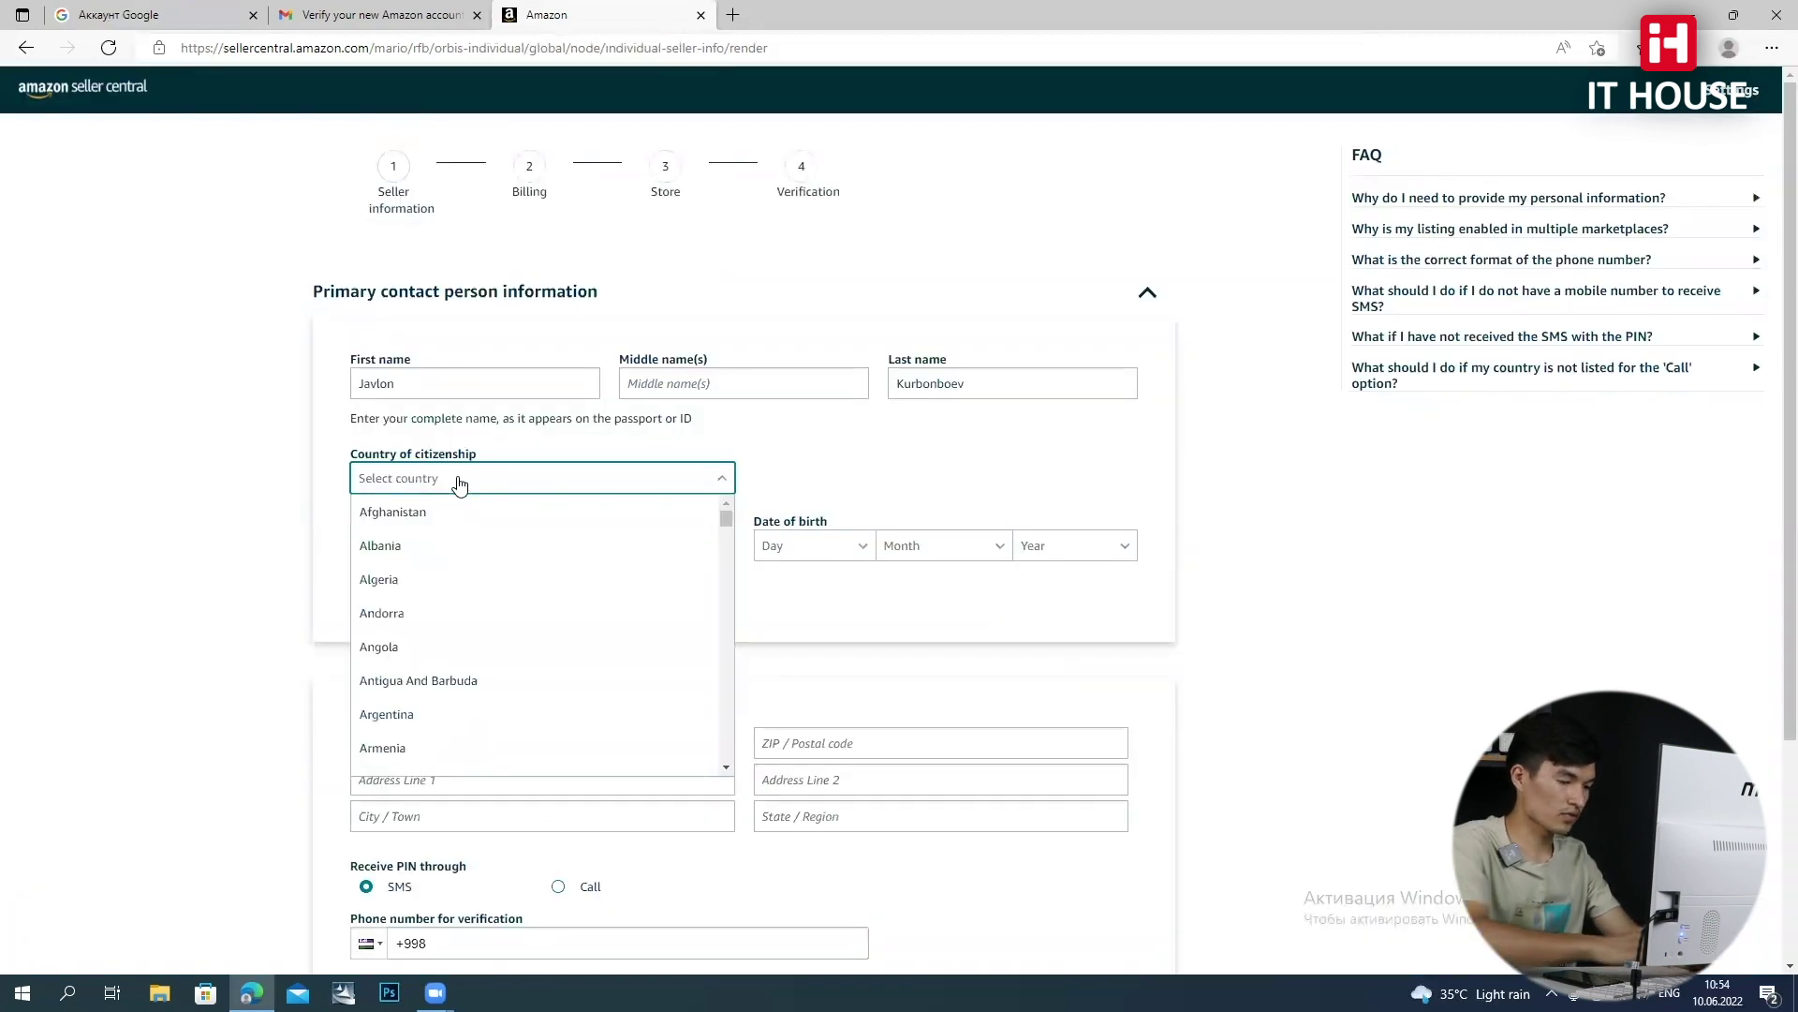
# Set both country of citizenship and country of birth to Uzbekistan
pyautogui.write('uz')
pyautogui.press('Return')
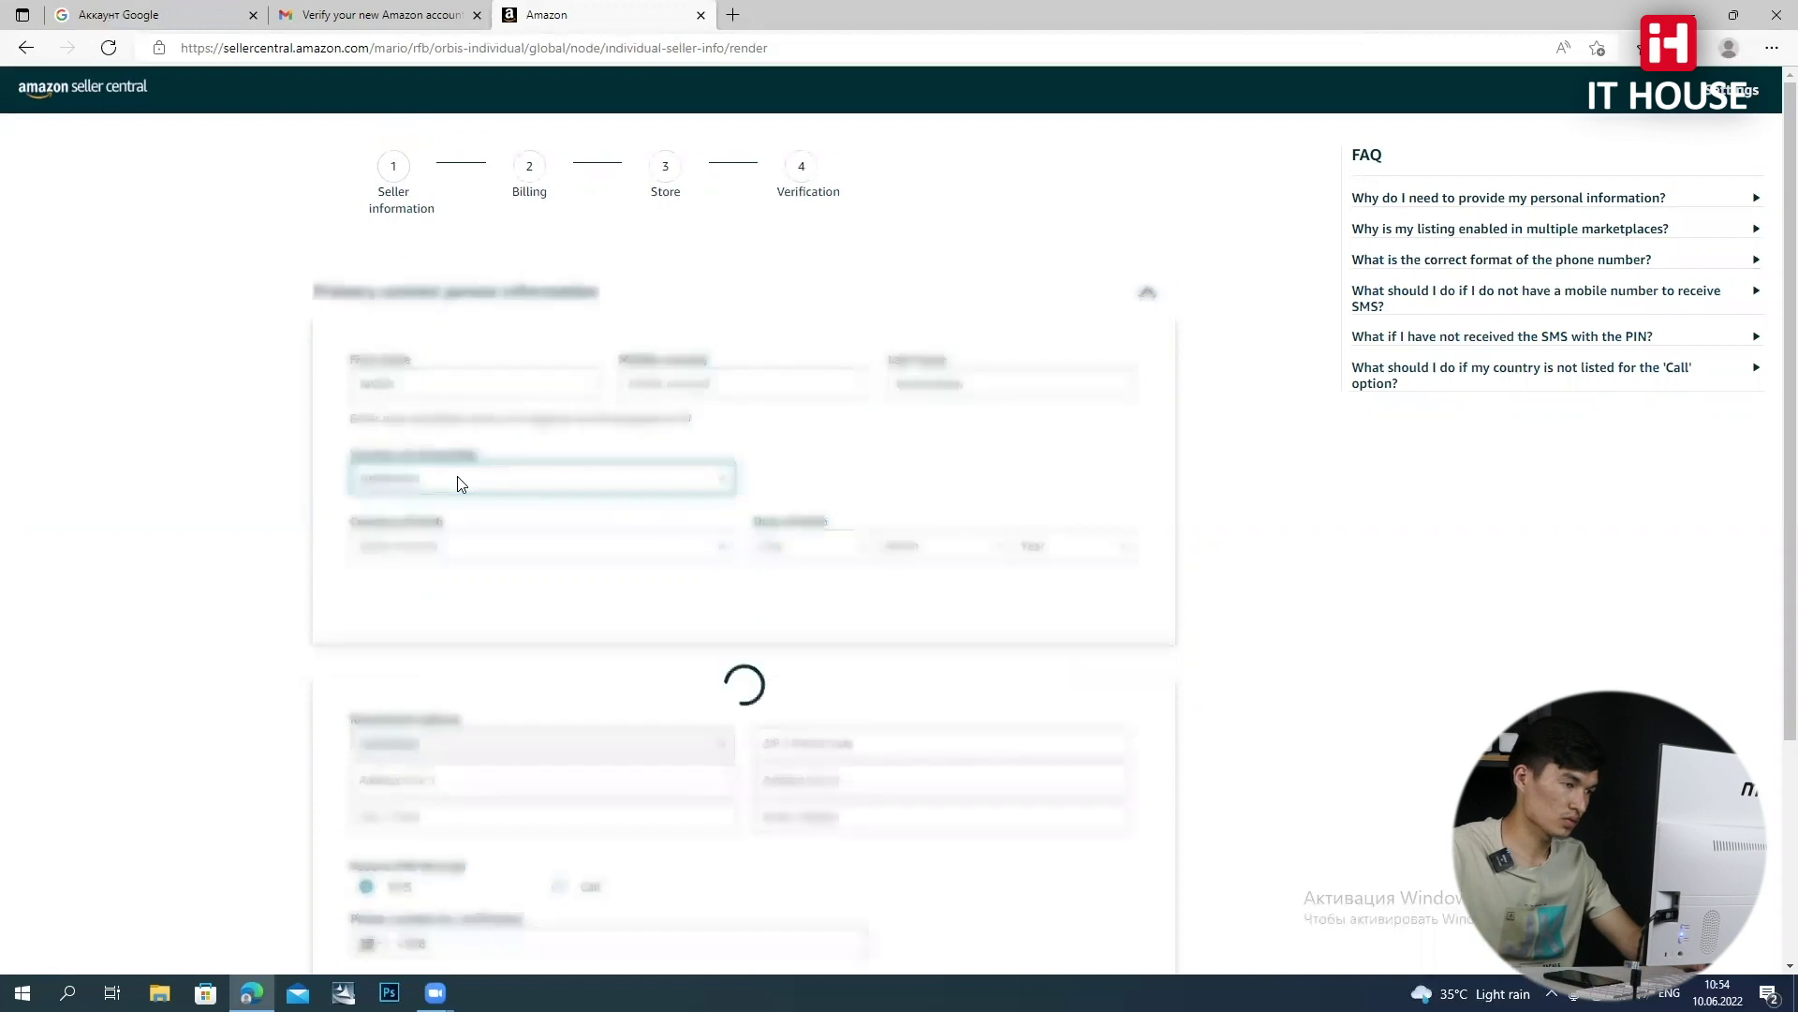
pyautogui.click(635, 558)
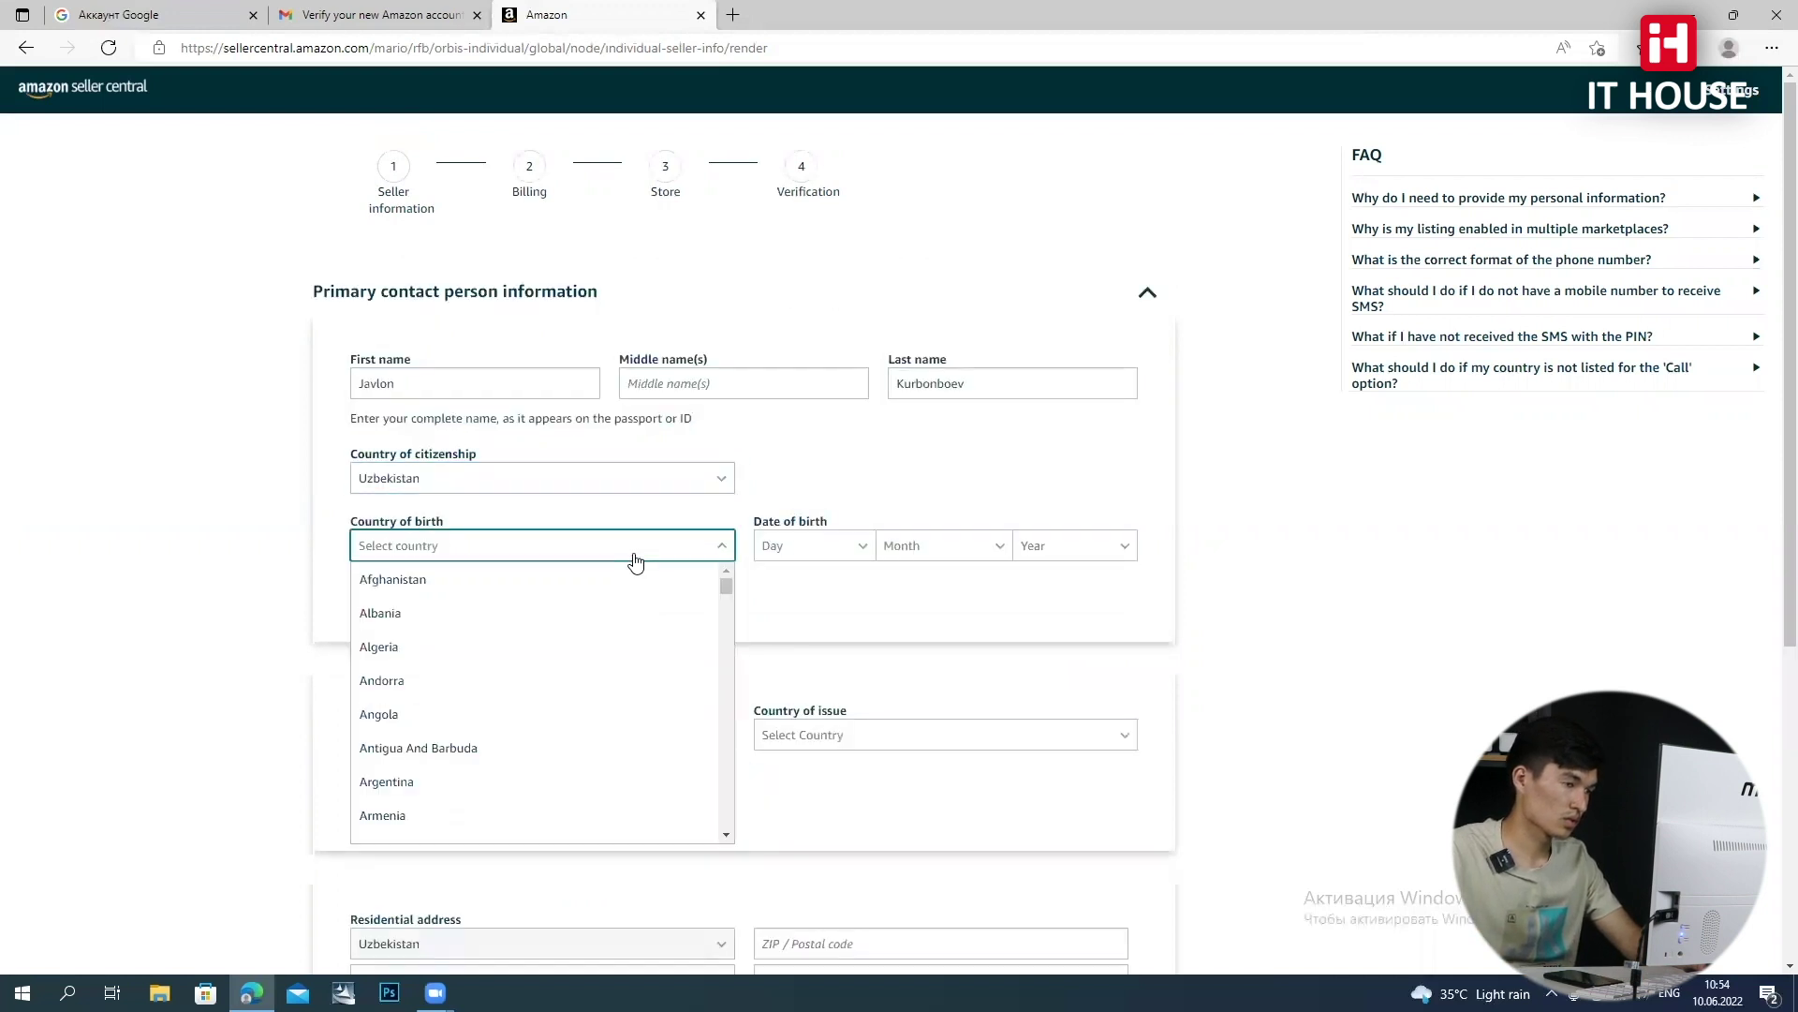
pyautogui.write('uz')
pyautogui.press('Return')
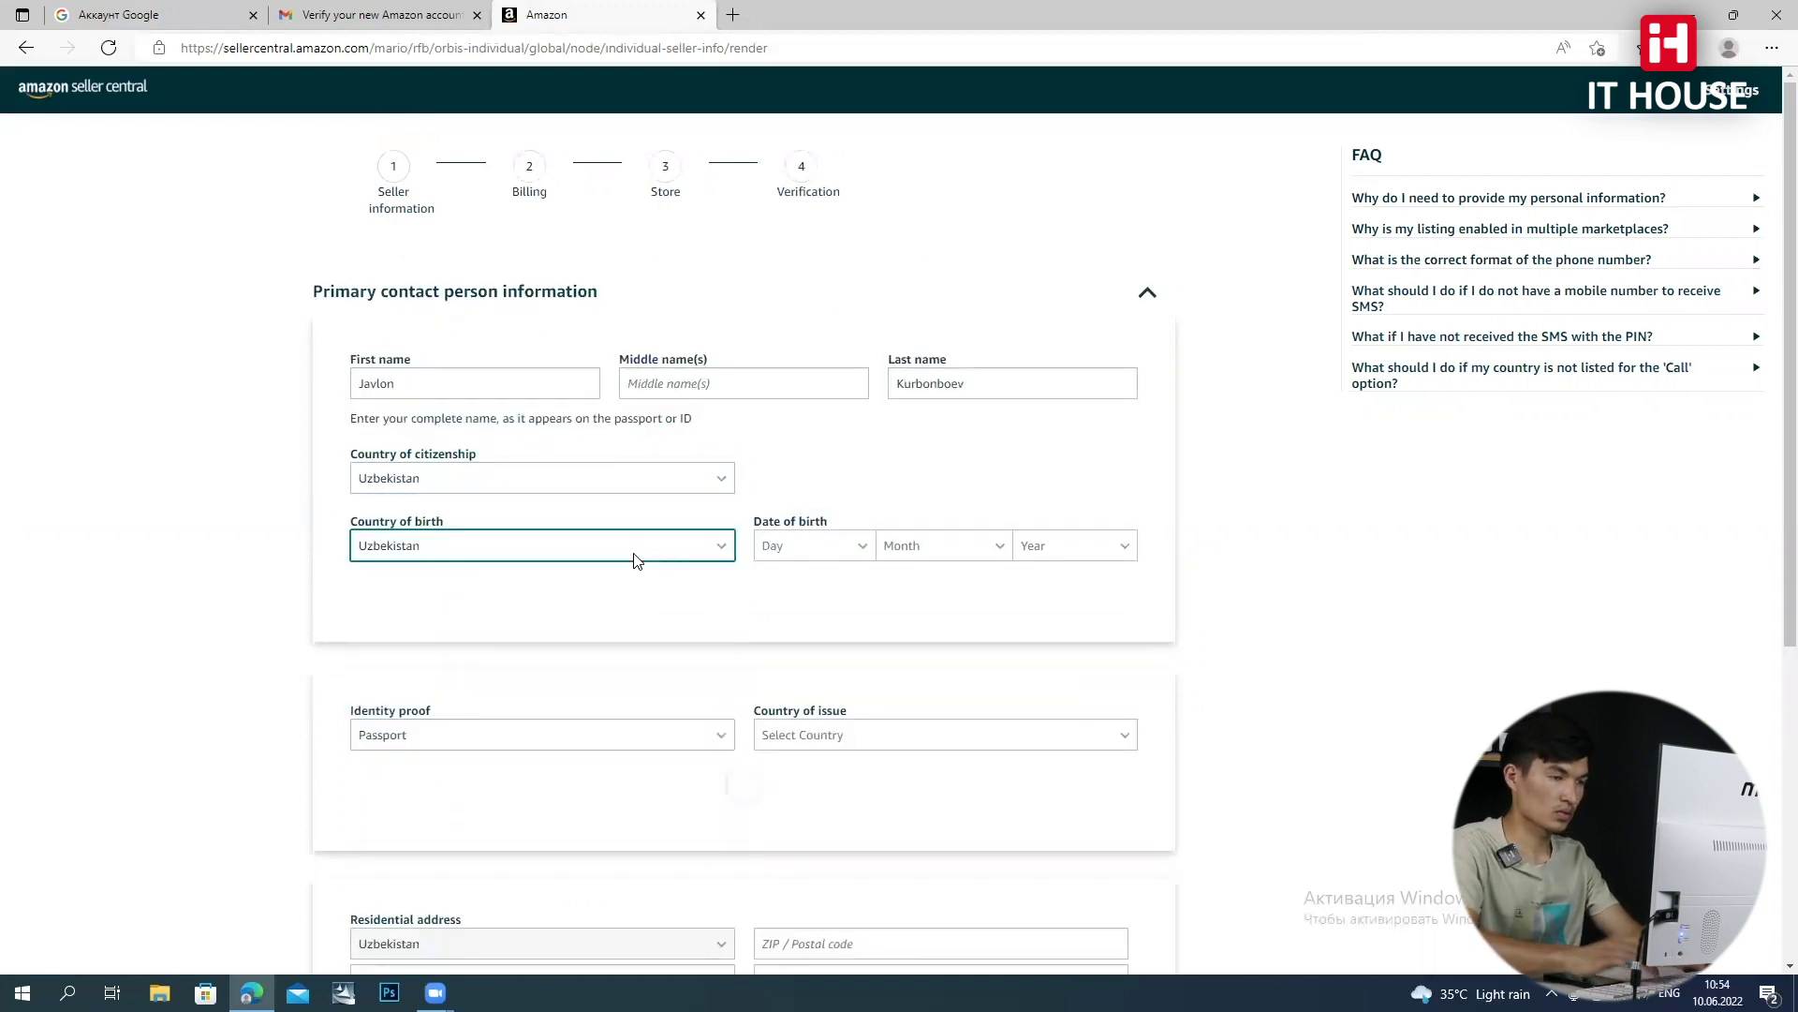
pyautogui.click(799, 546)
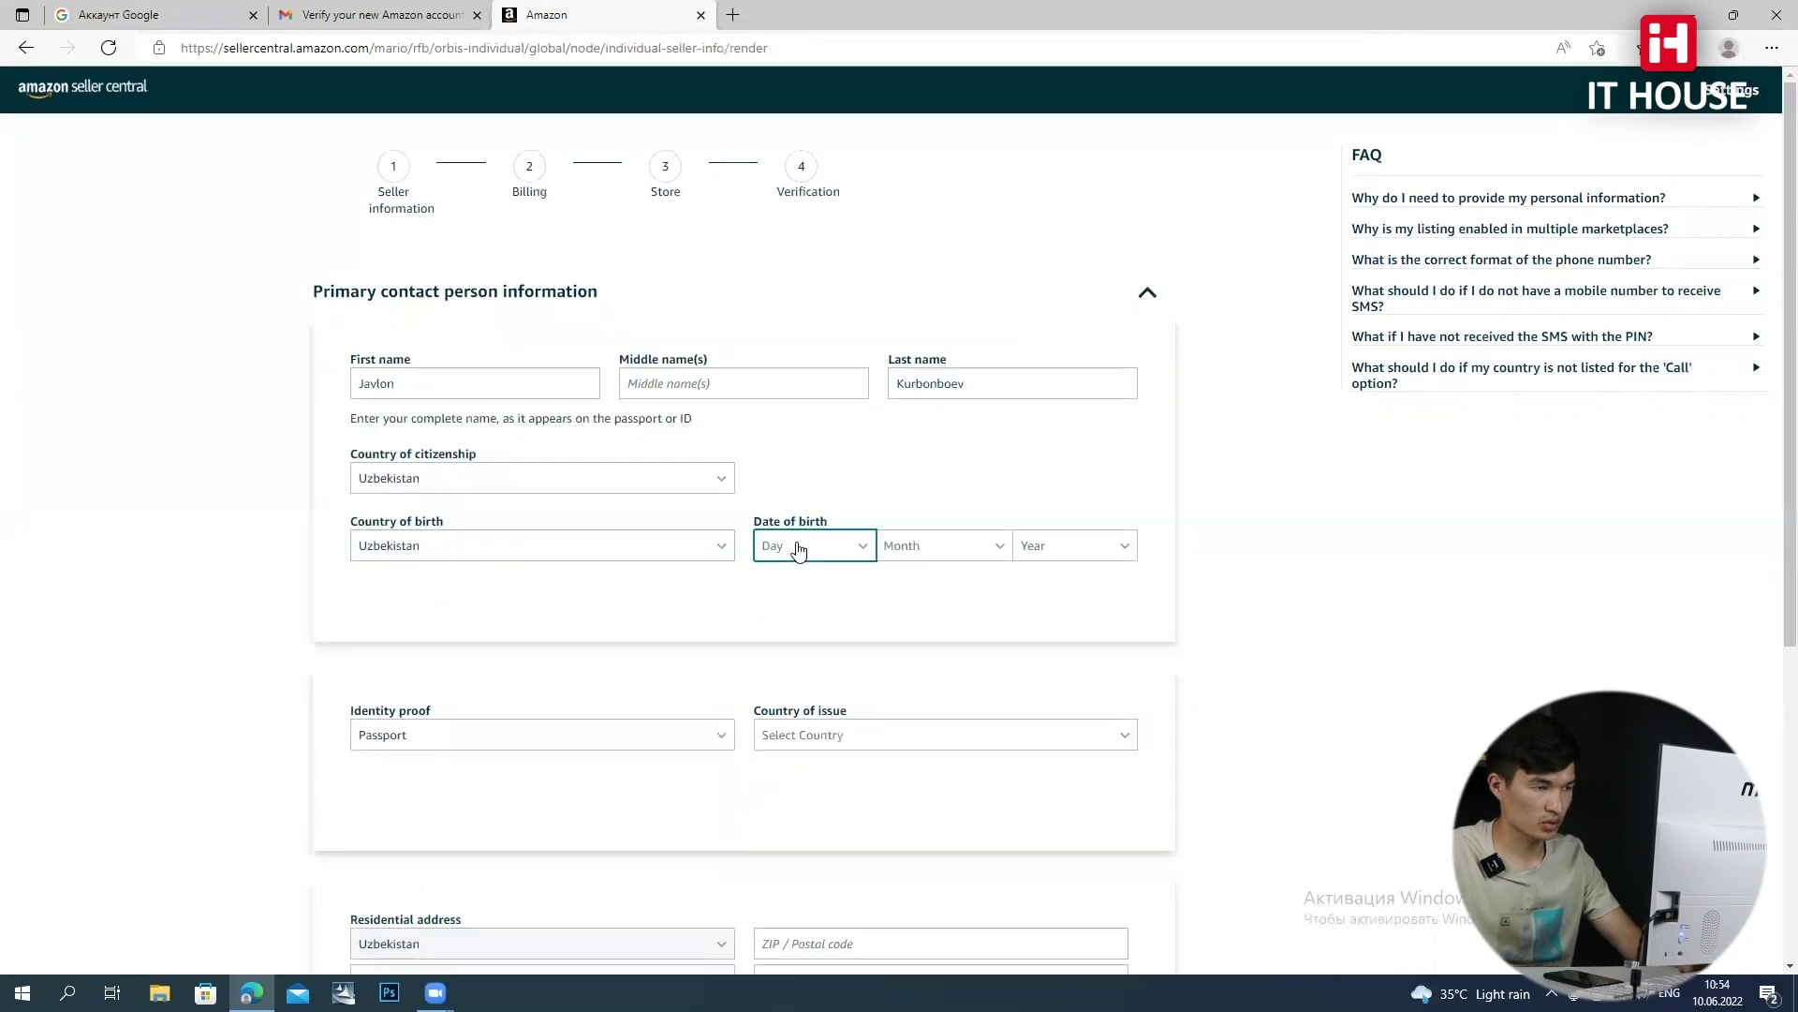
pyautogui.scroll(-7, 813, 731)
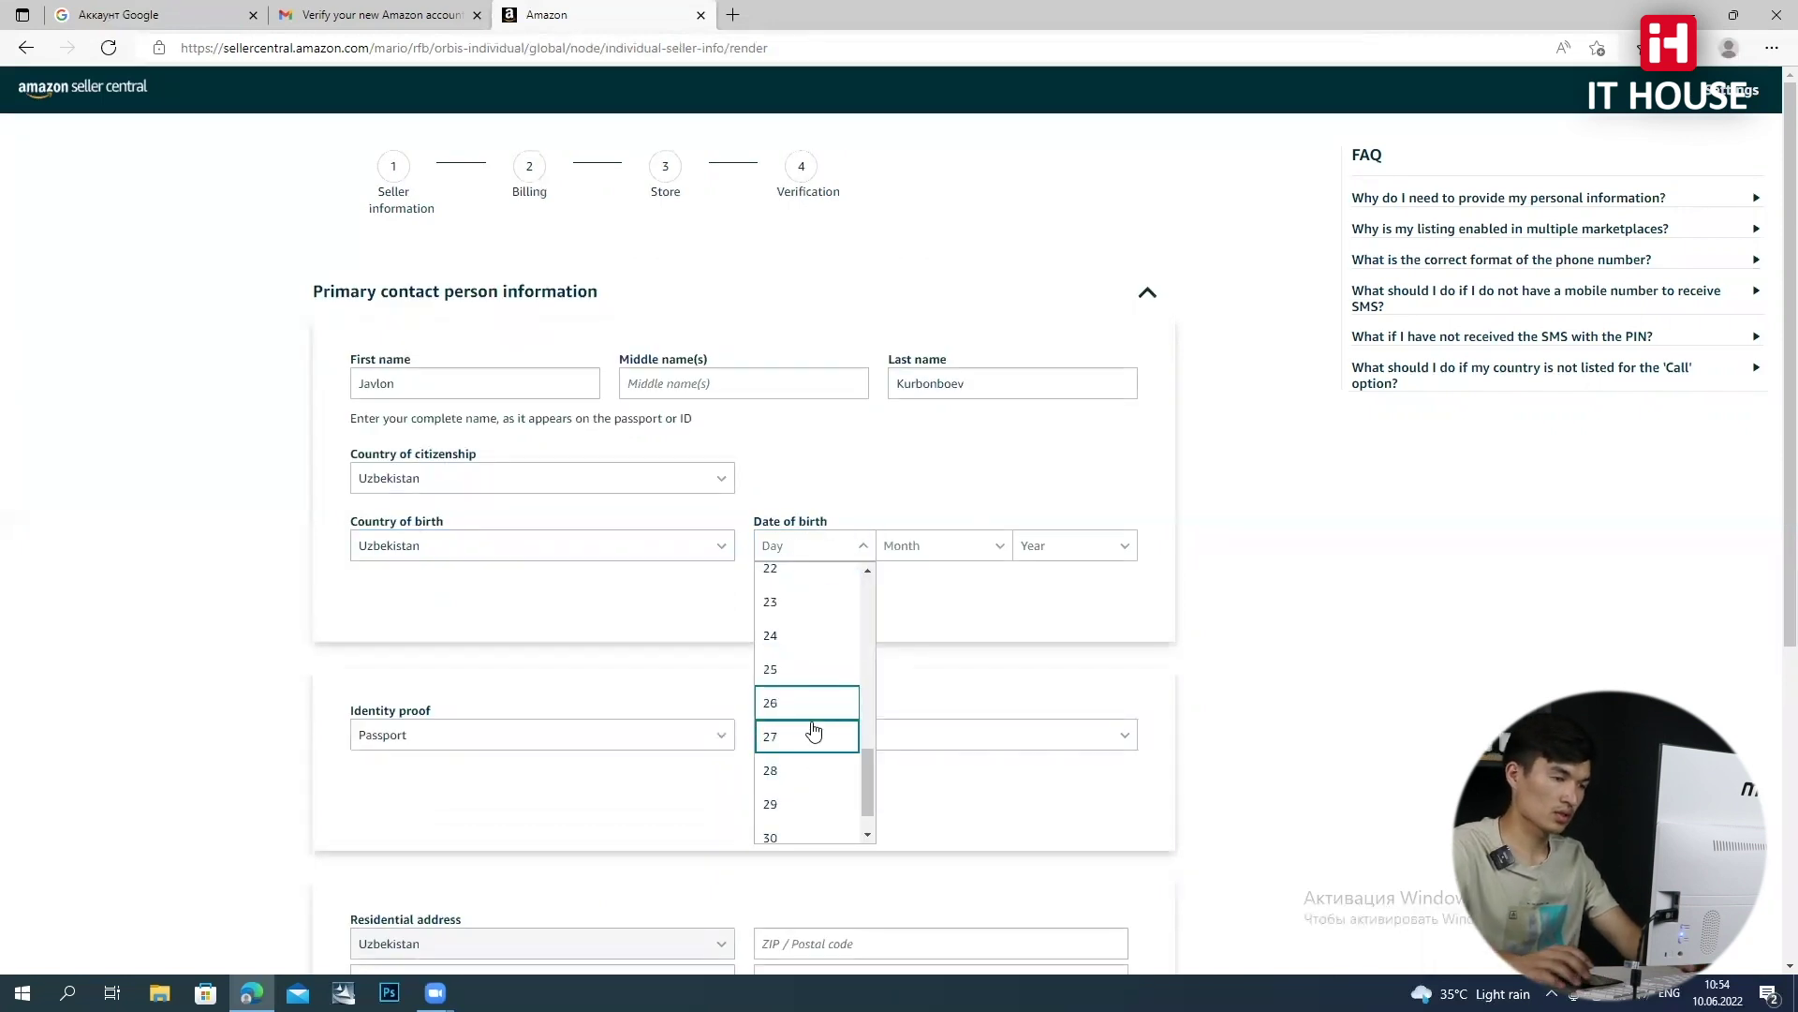
pyautogui.click(813, 730)
pyautogui.click(951, 543)
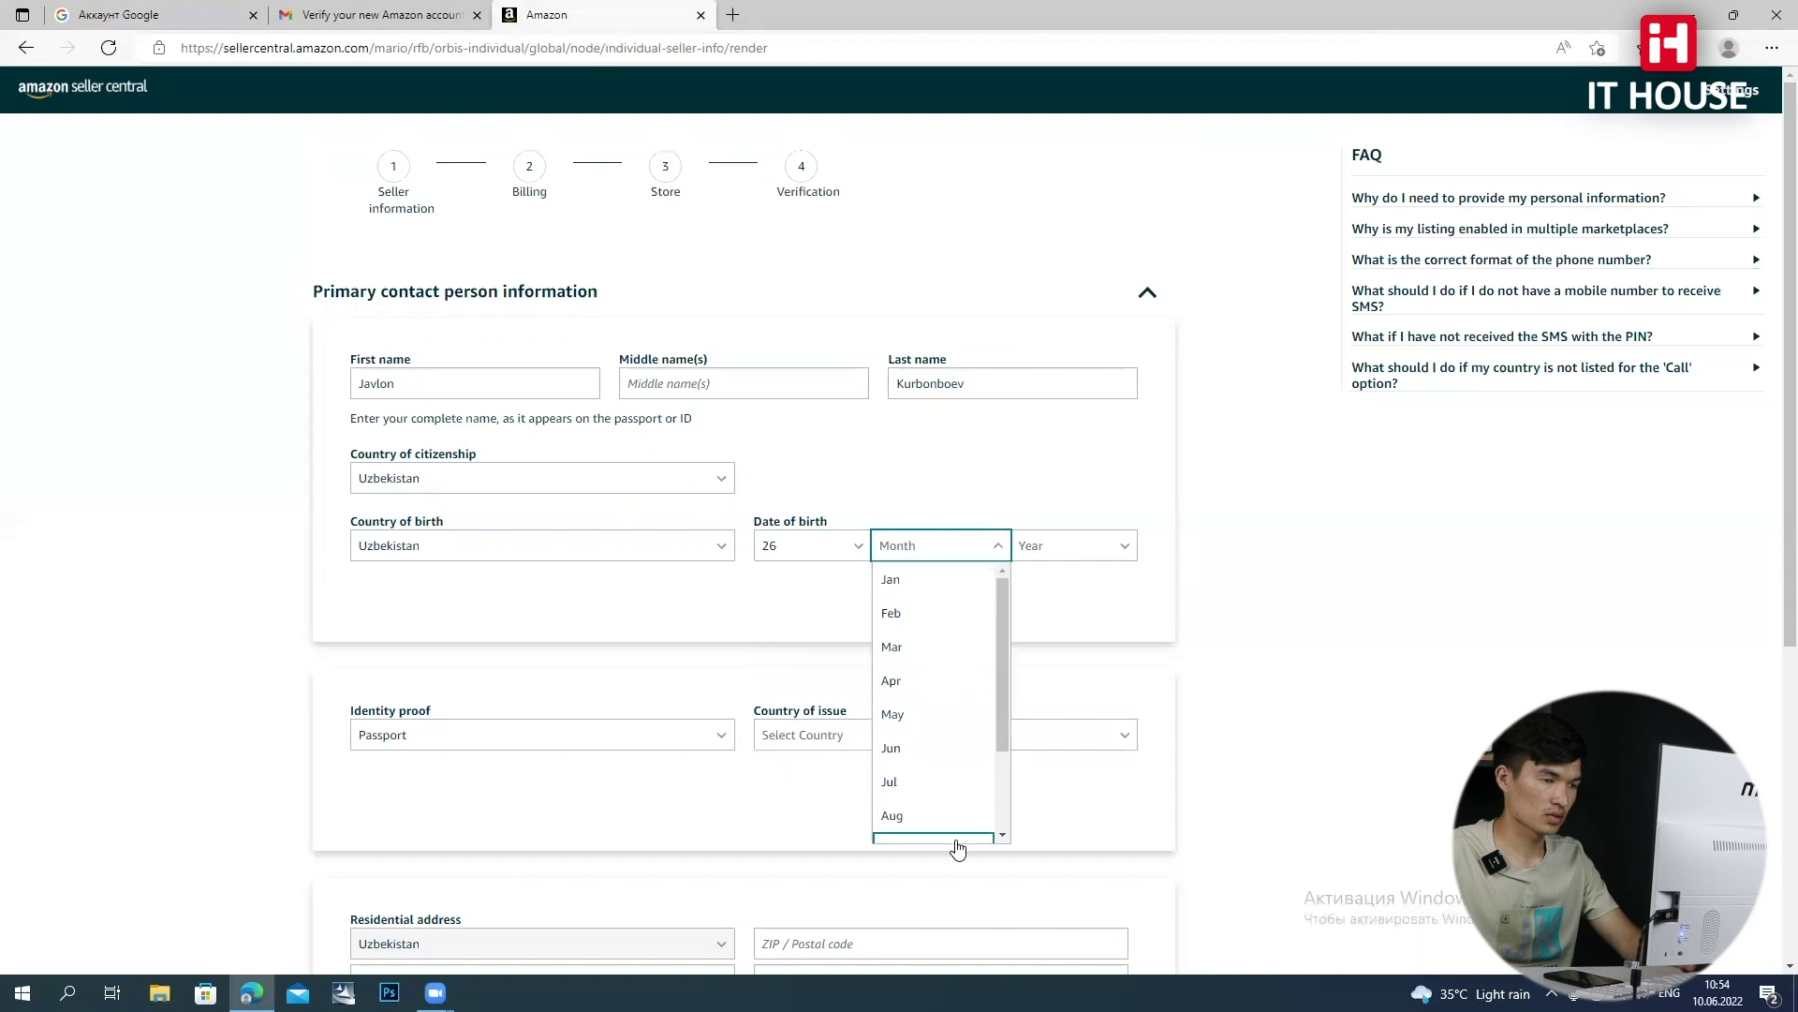
pyautogui.scroll(-2, 932, 787)
pyautogui.click(934, 795)
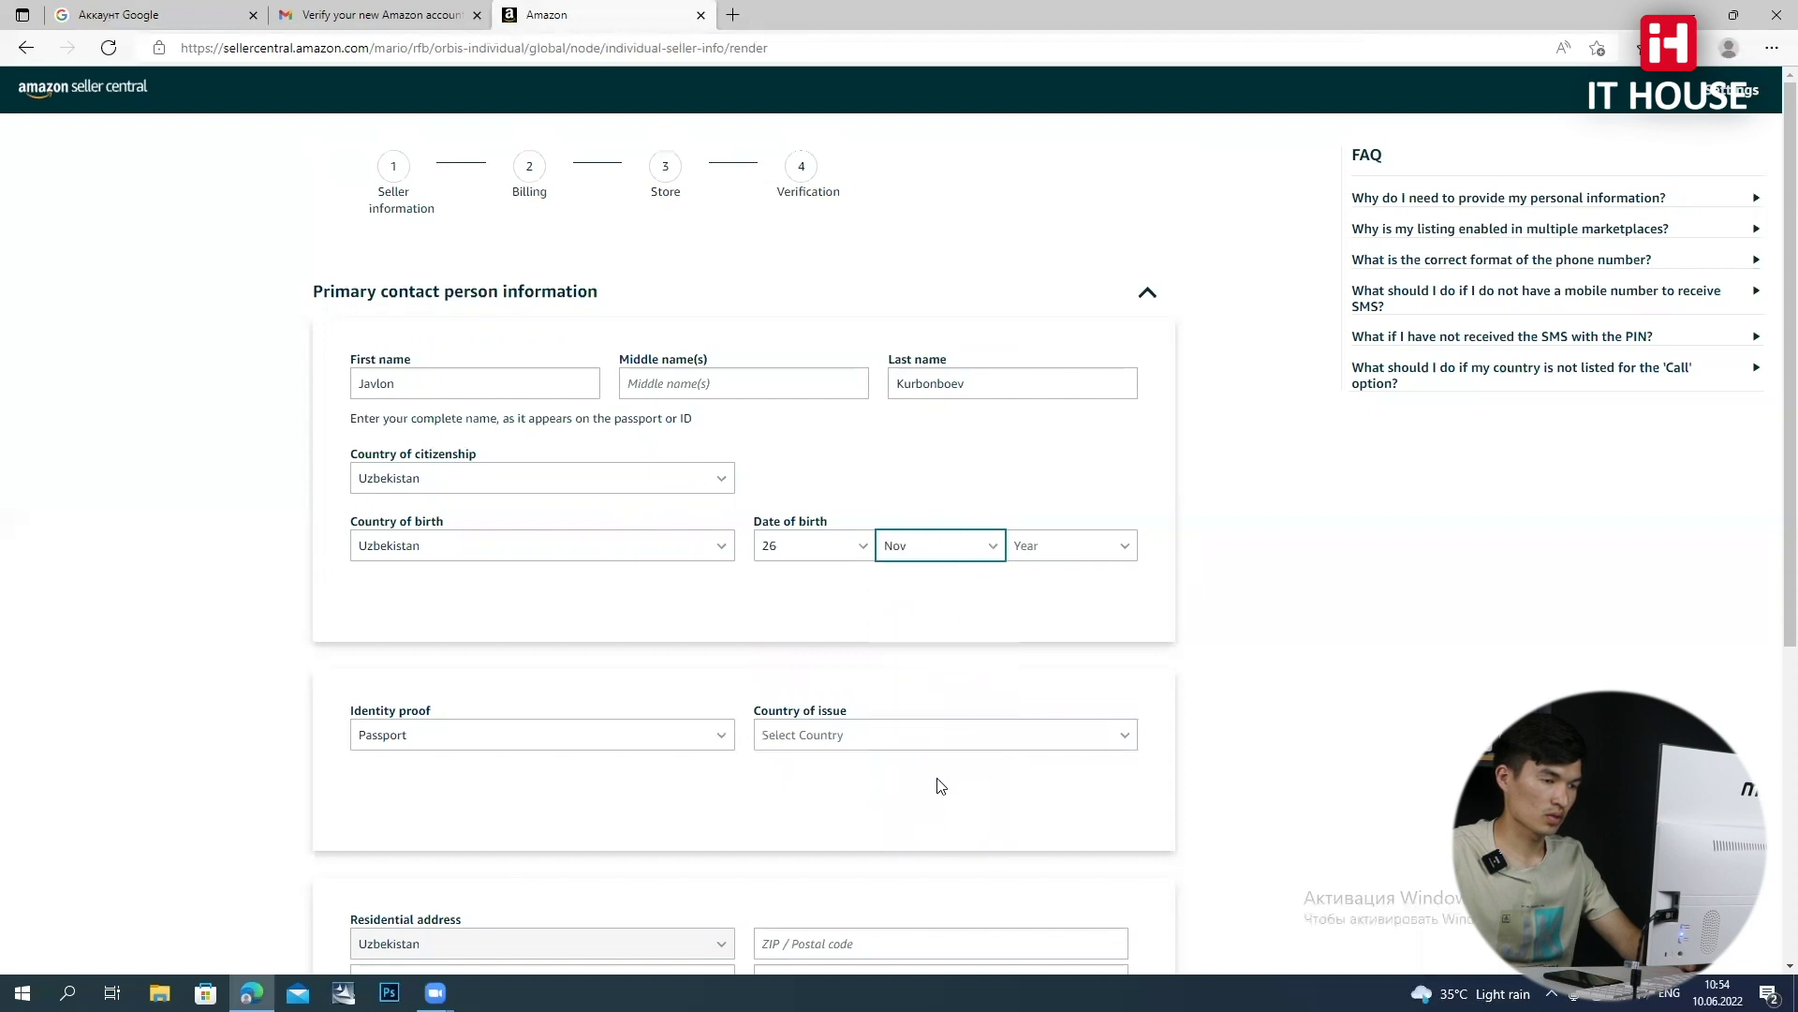
pyautogui.click(1072, 553)
pyautogui.click(1087, 702)
# Keep Passport as identity proof and set its country of issue to Uzbekistan
pyautogui.click(576, 739)
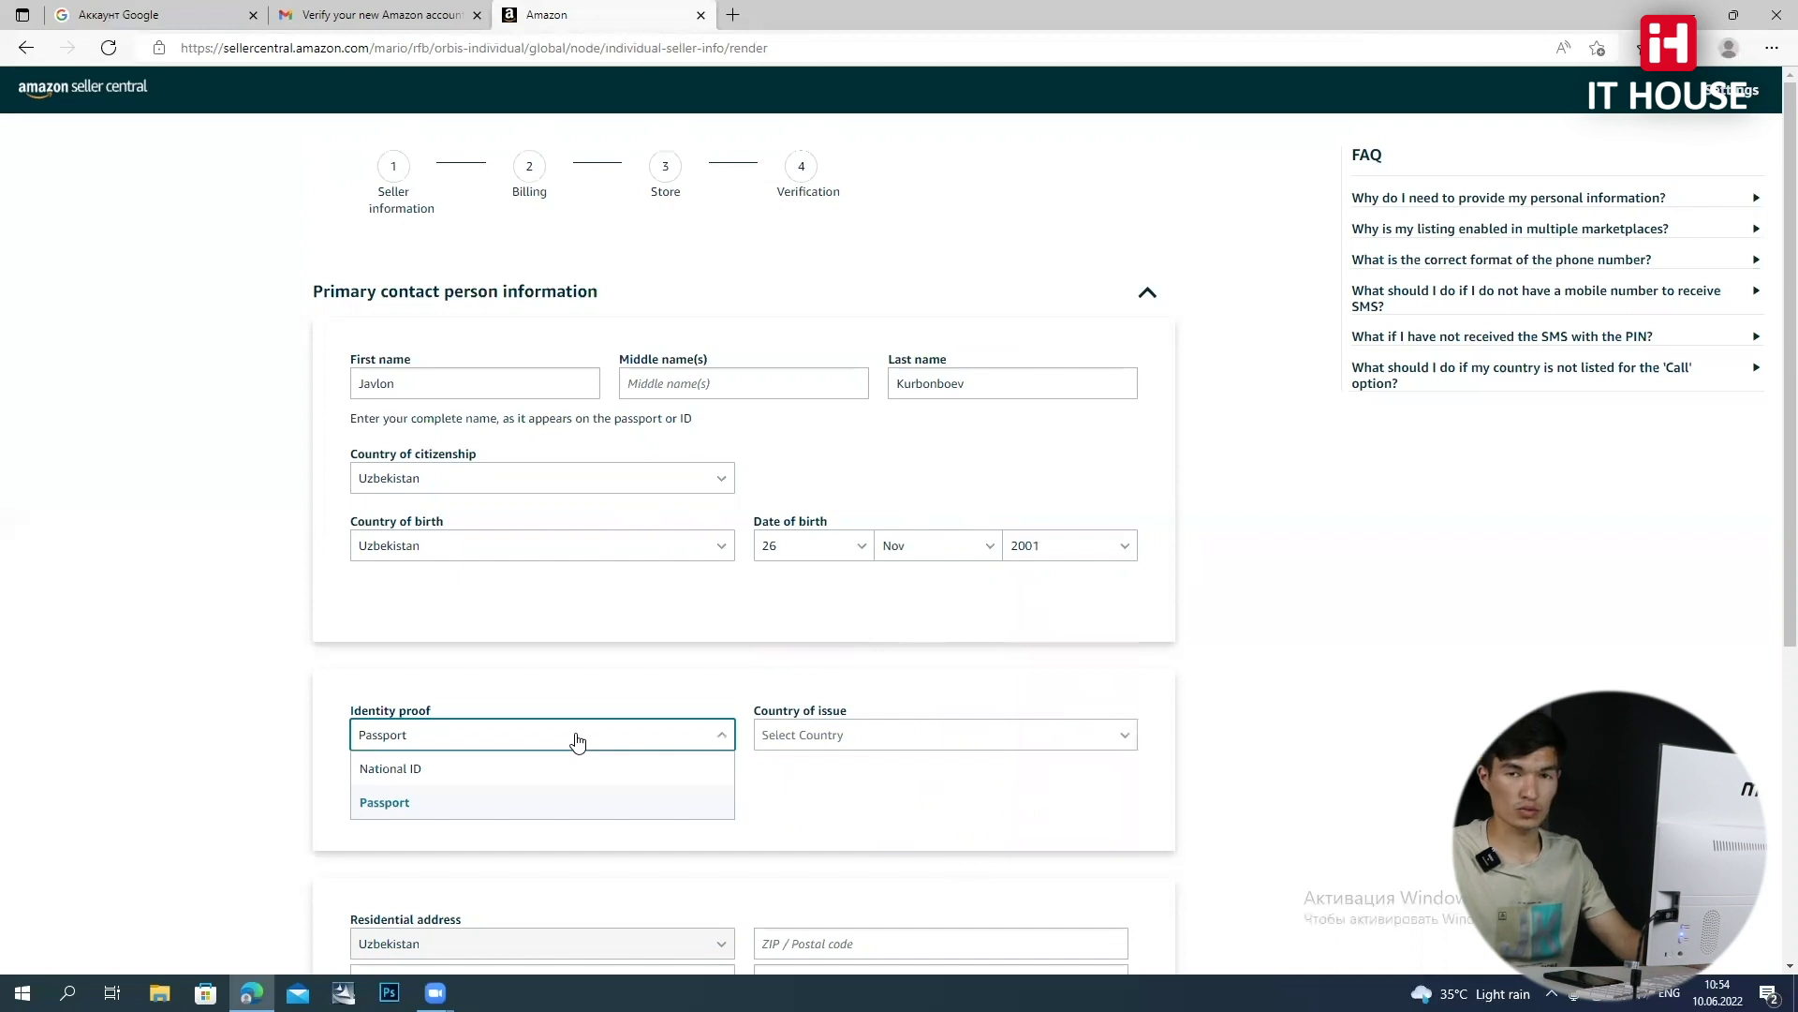
pyautogui.click(473, 802)
pyautogui.scroll(-2, 763, 672)
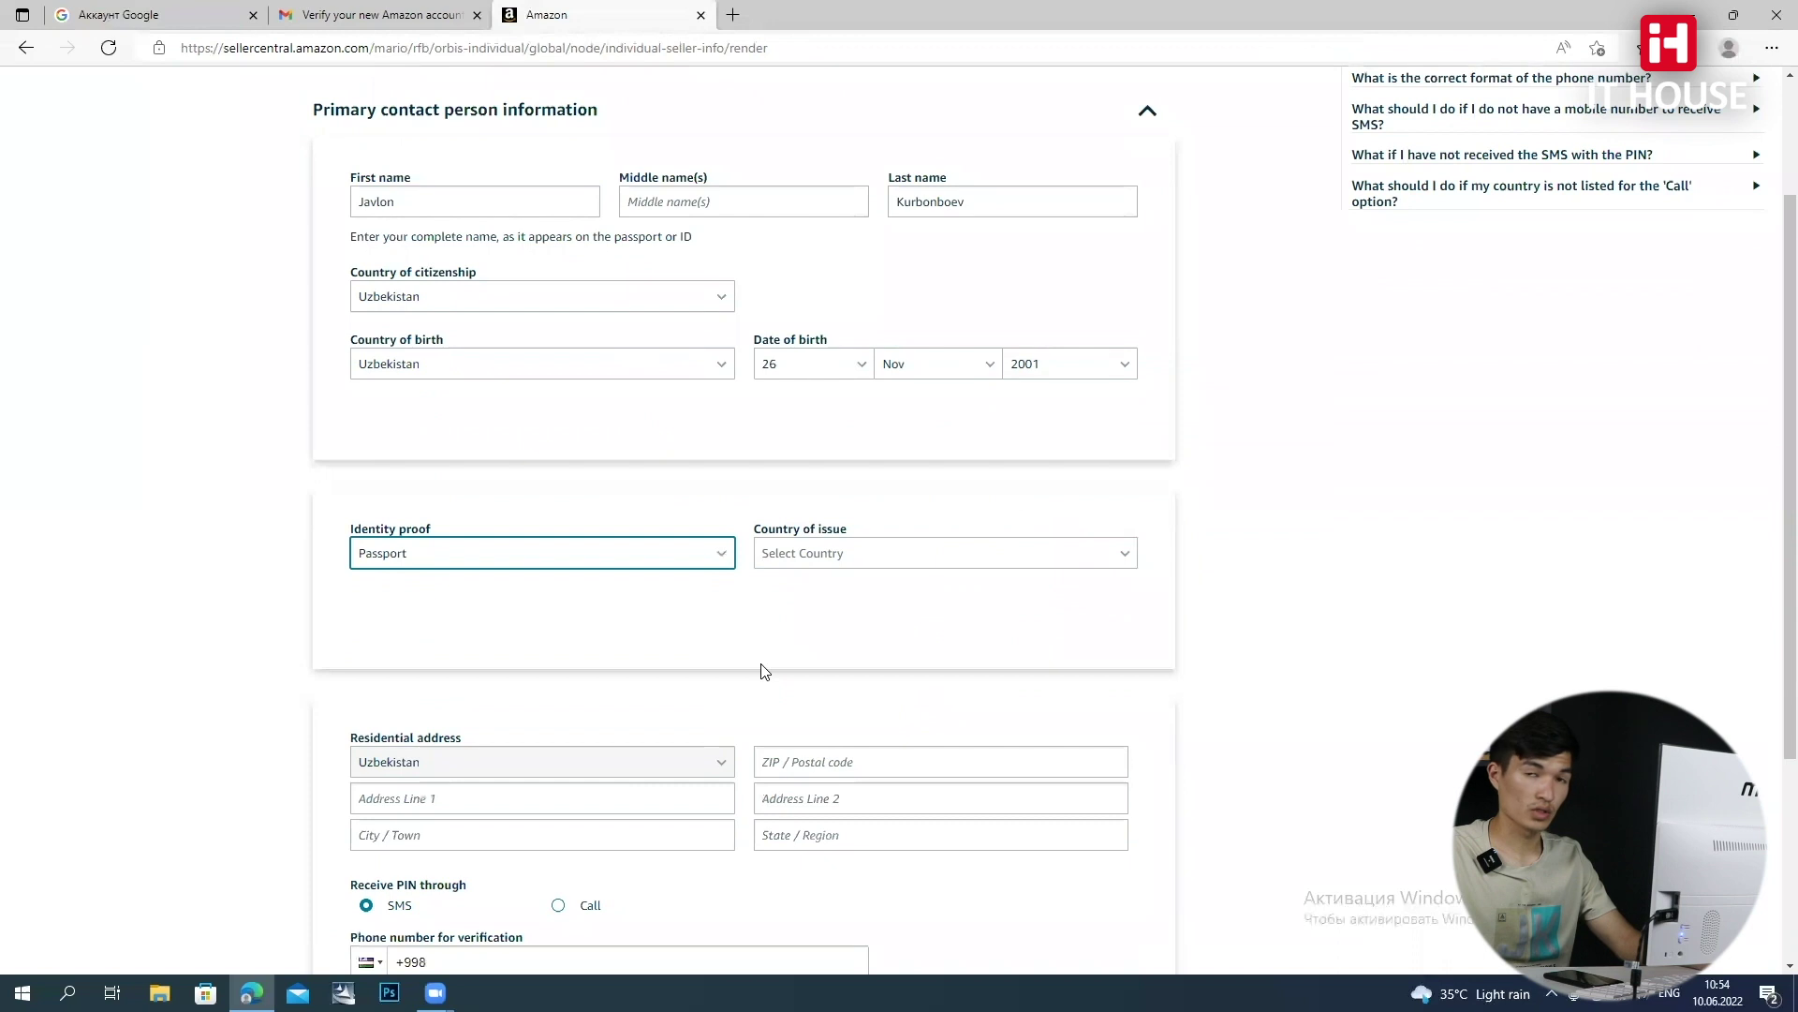
pyautogui.click(645, 562)
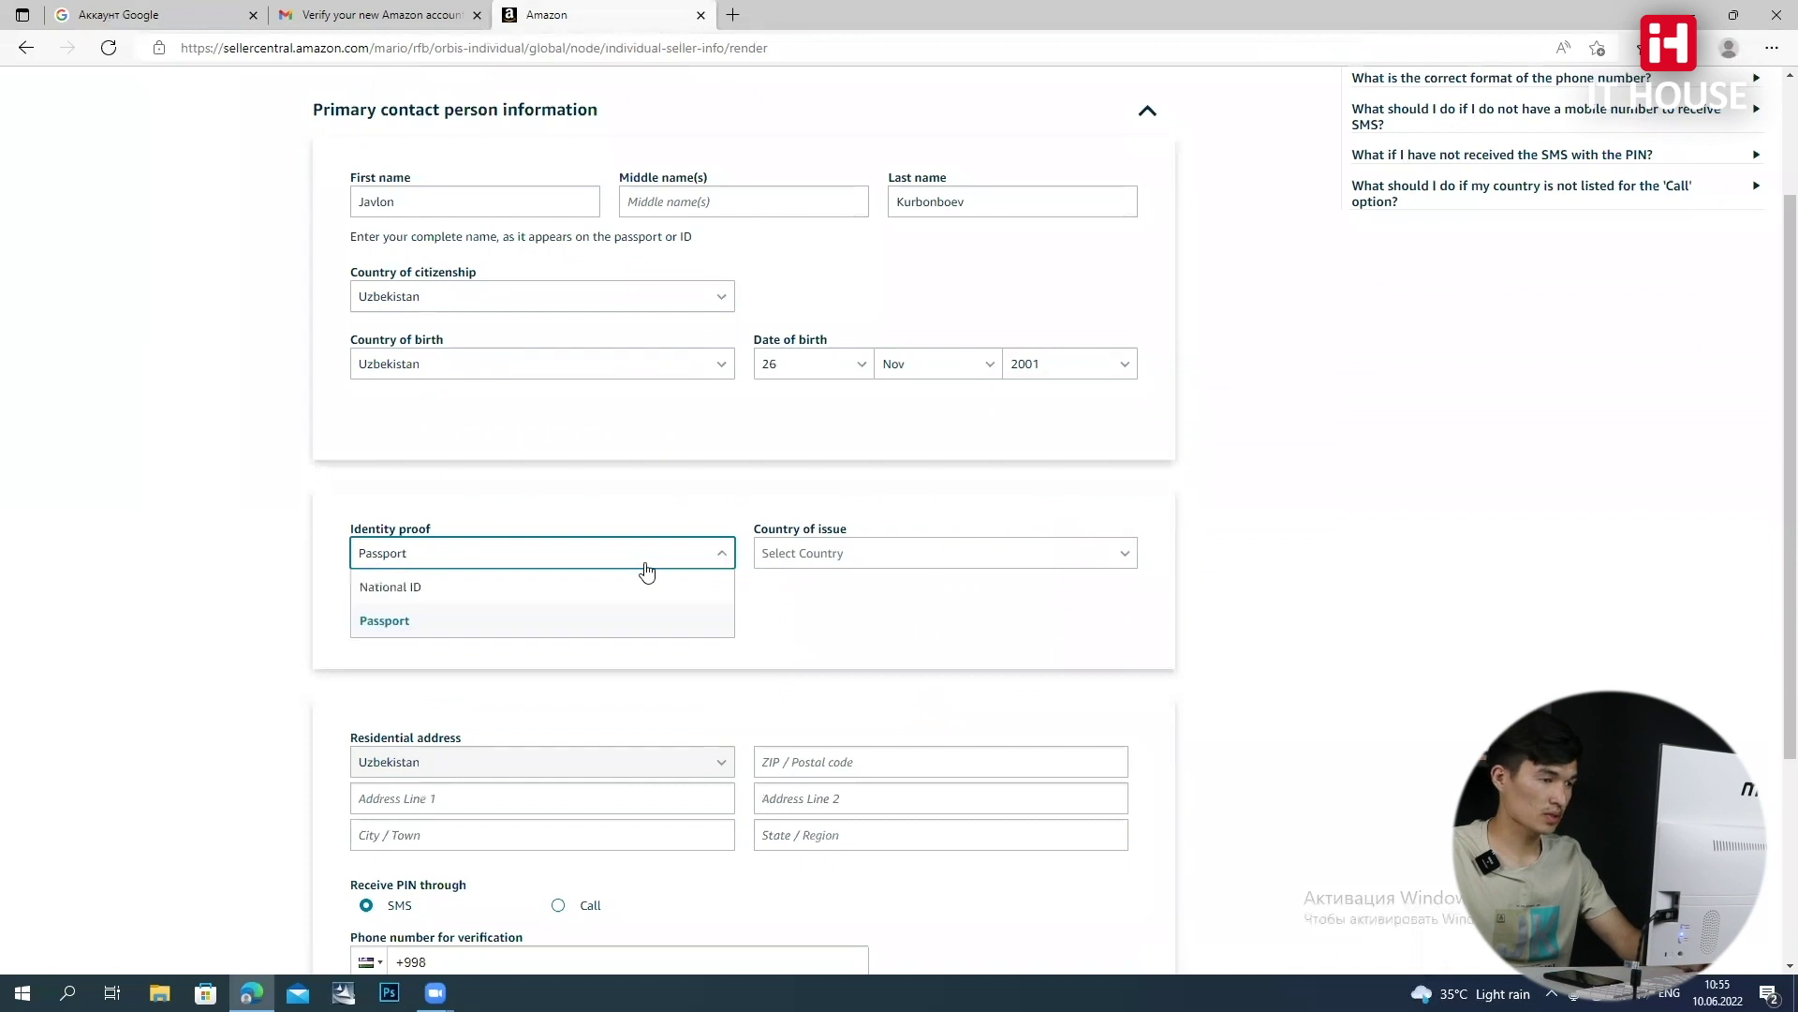
pyautogui.click(621, 623)
pyautogui.click(799, 562)
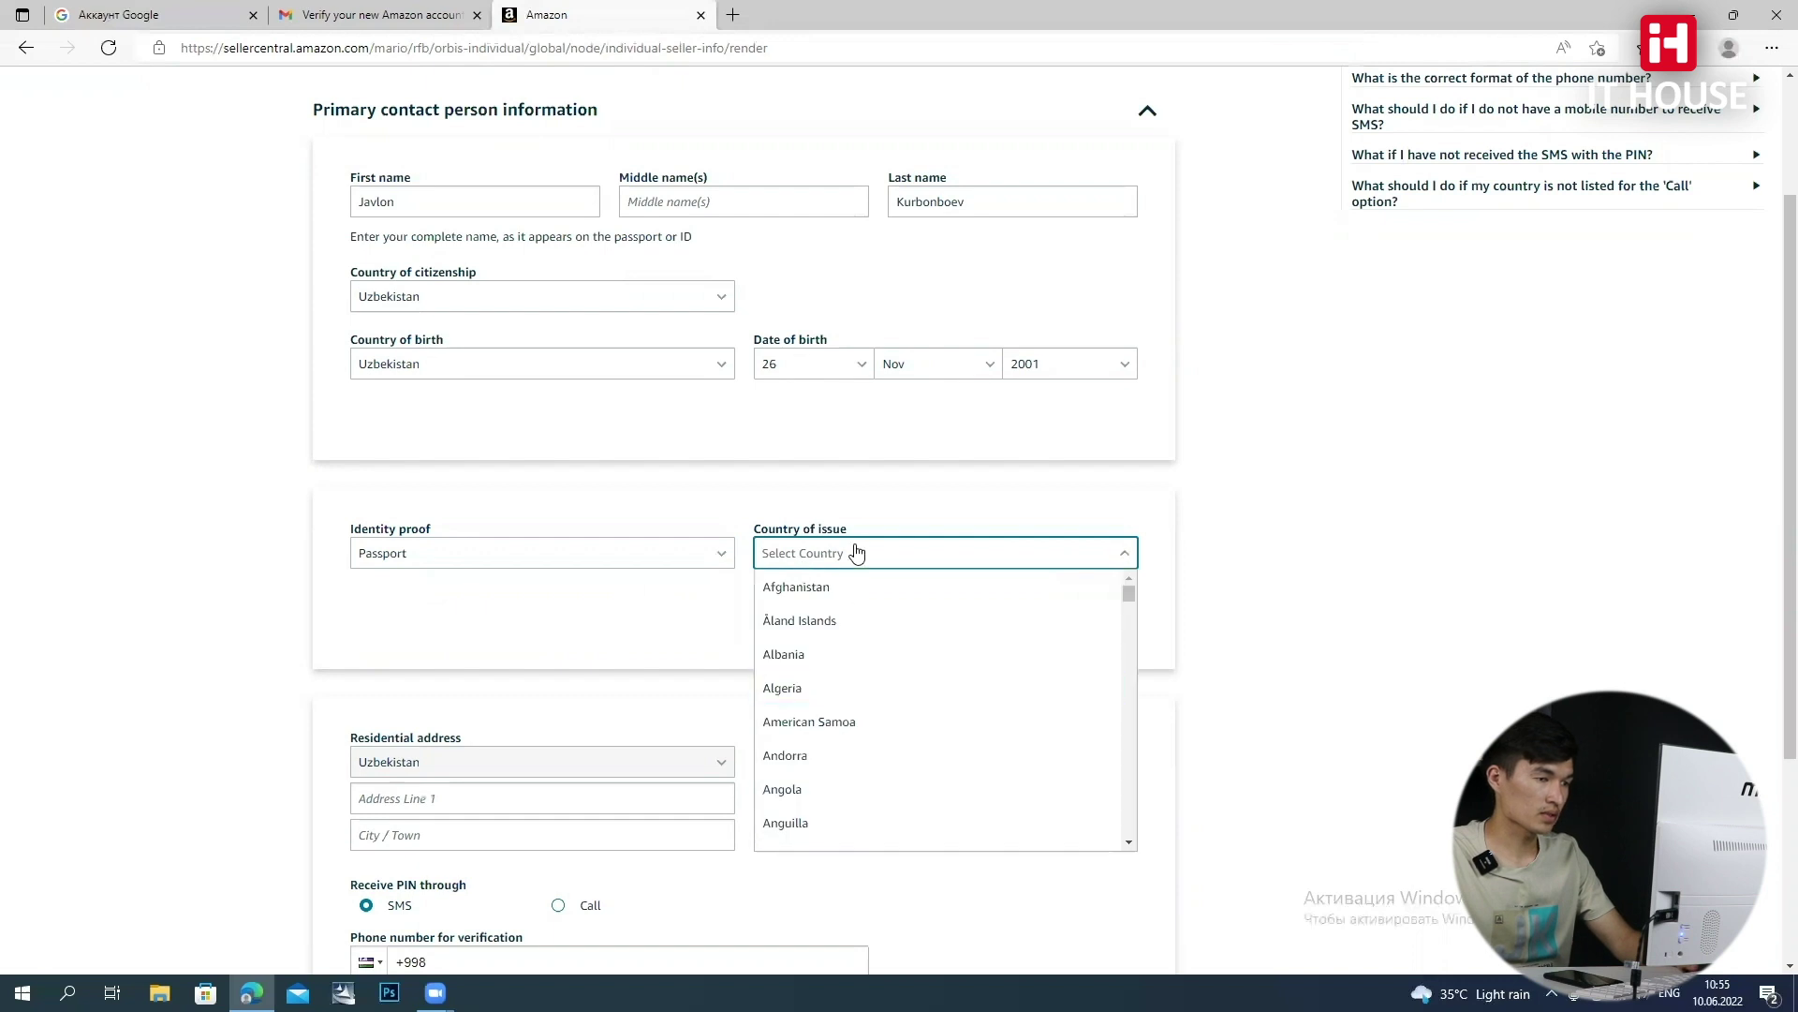
pyautogui.write('uz')
pyautogui.press('Return')
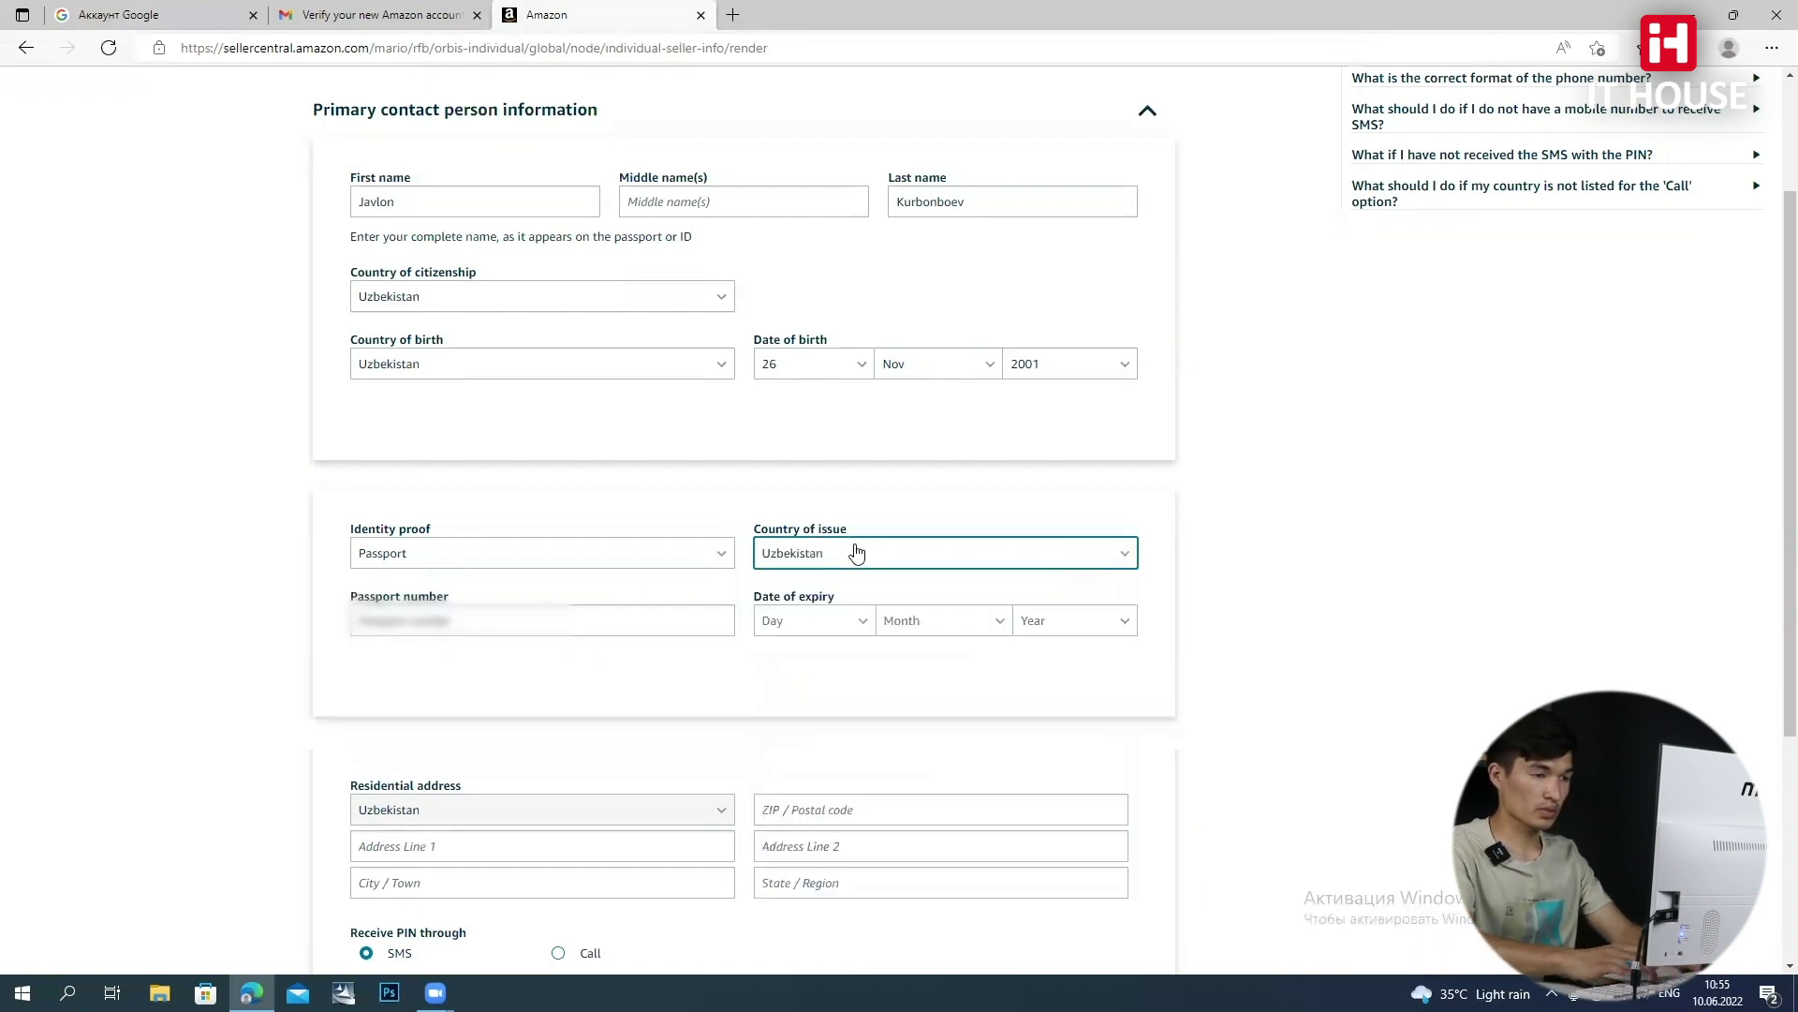
# Enter the passport number and set its expiry date to 25 Jan 2028
pyautogui.click(514, 625)
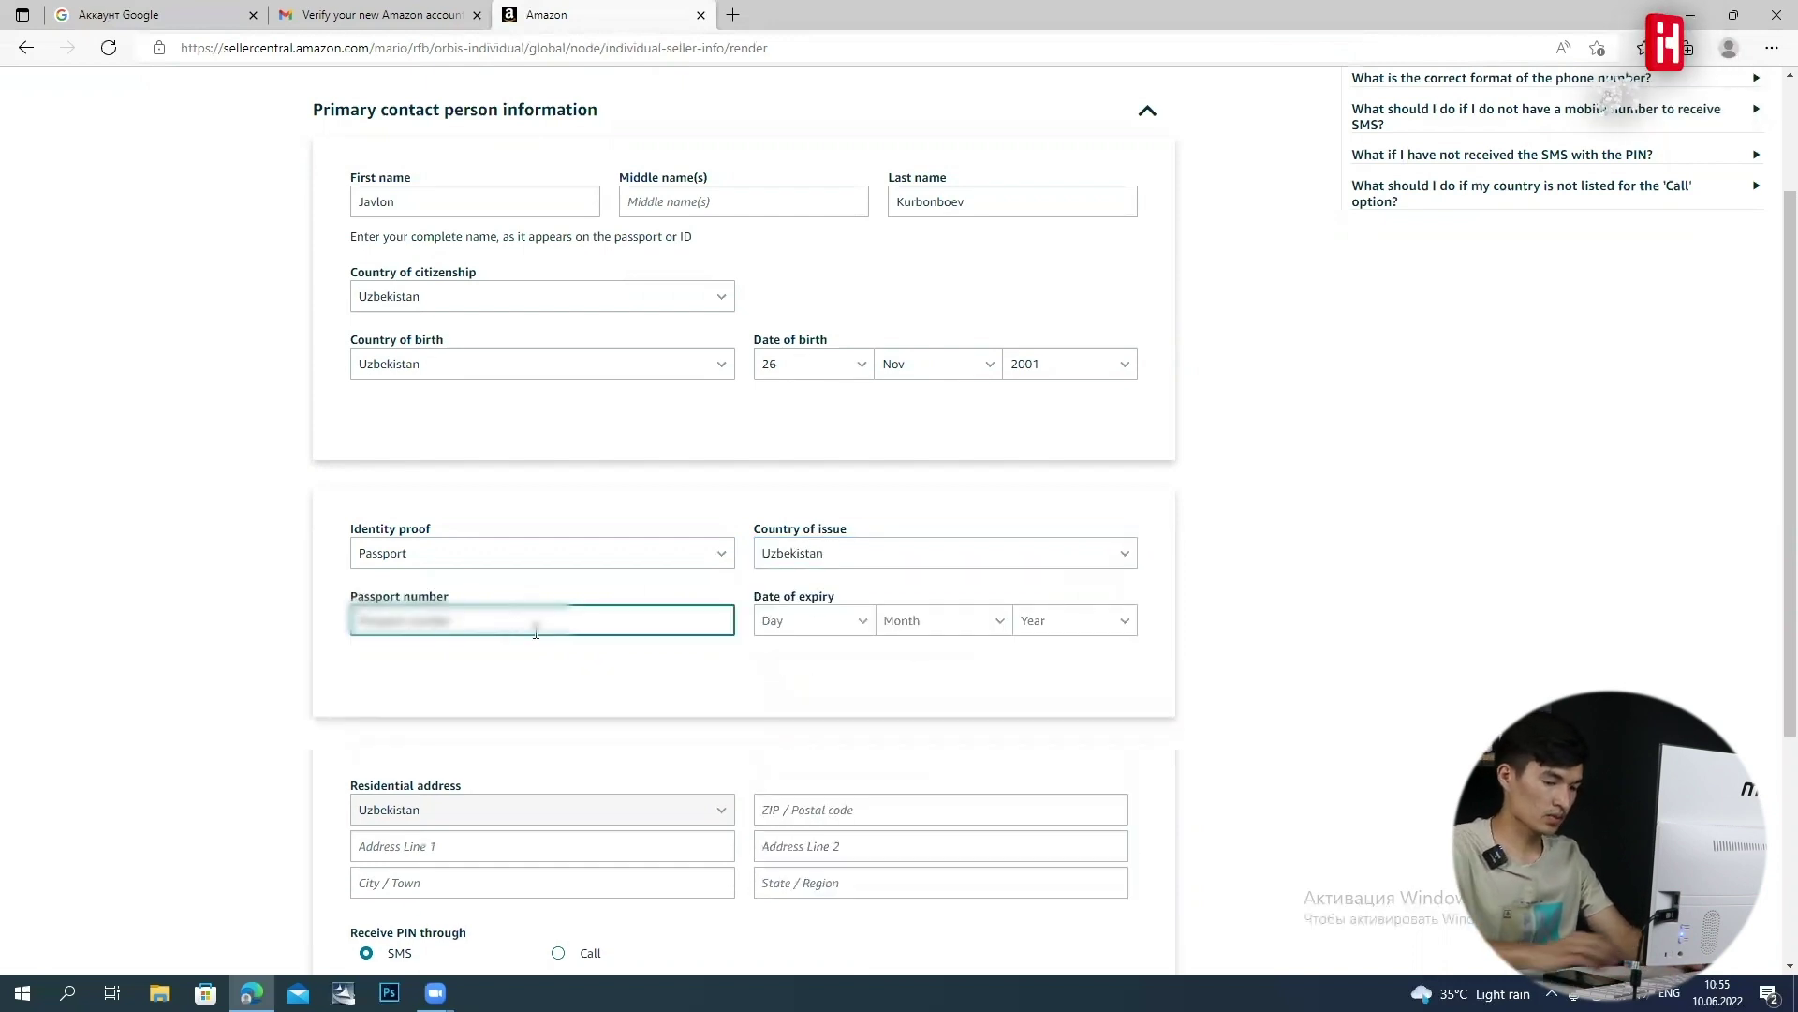
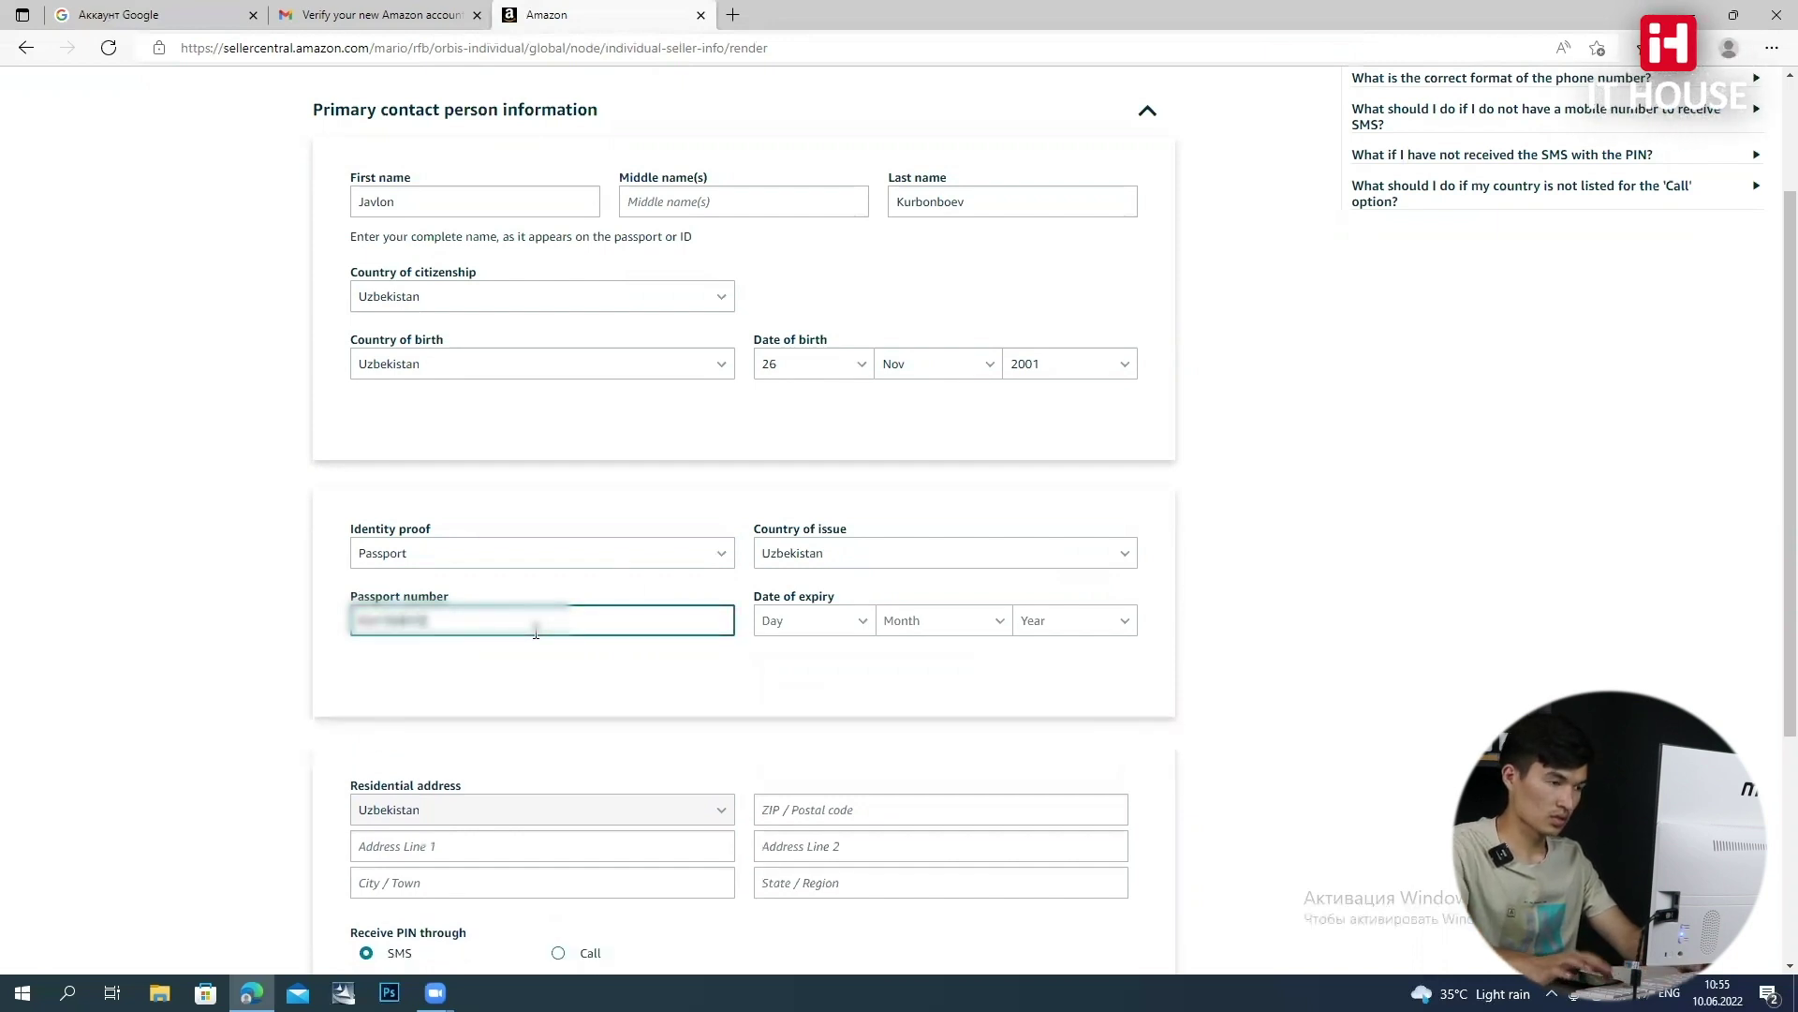
pyautogui.click(803, 622)
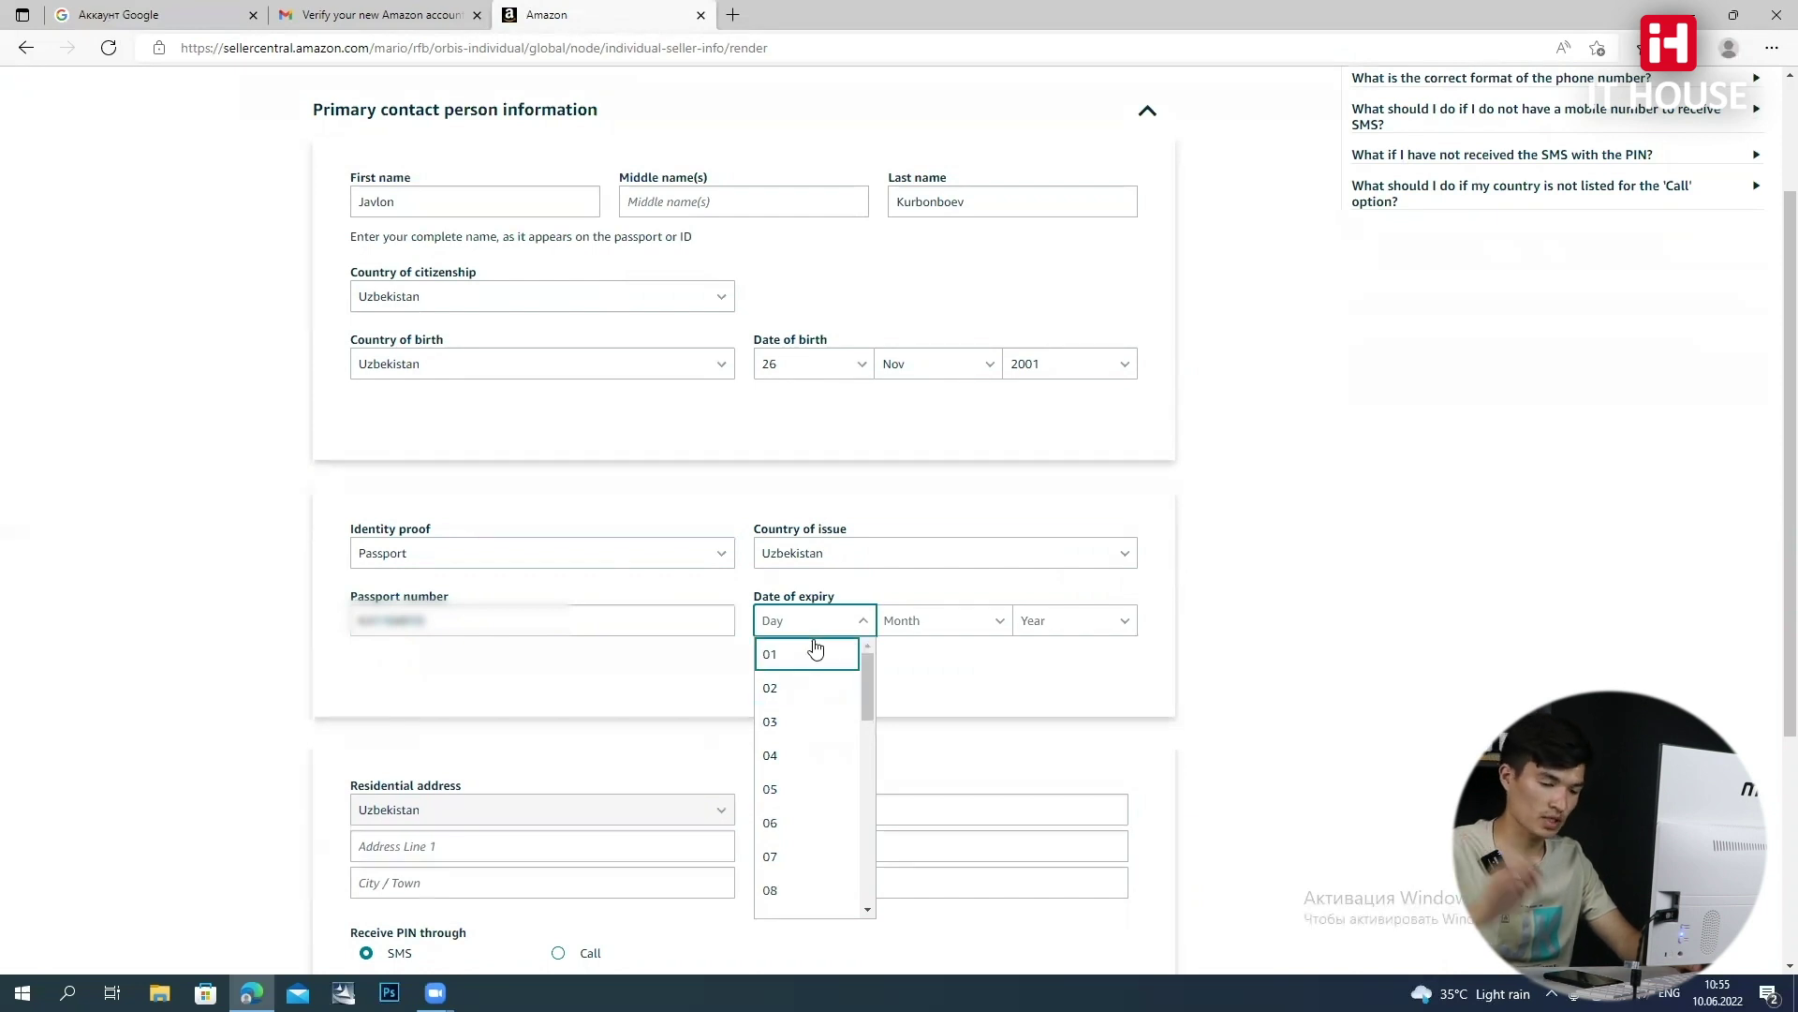
pyautogui.write('25')
pyautogui.press('Return')
pyautogui.click(907, 618)
pyautogui.click(936, 683)
pyautogui.click(1087, 622)
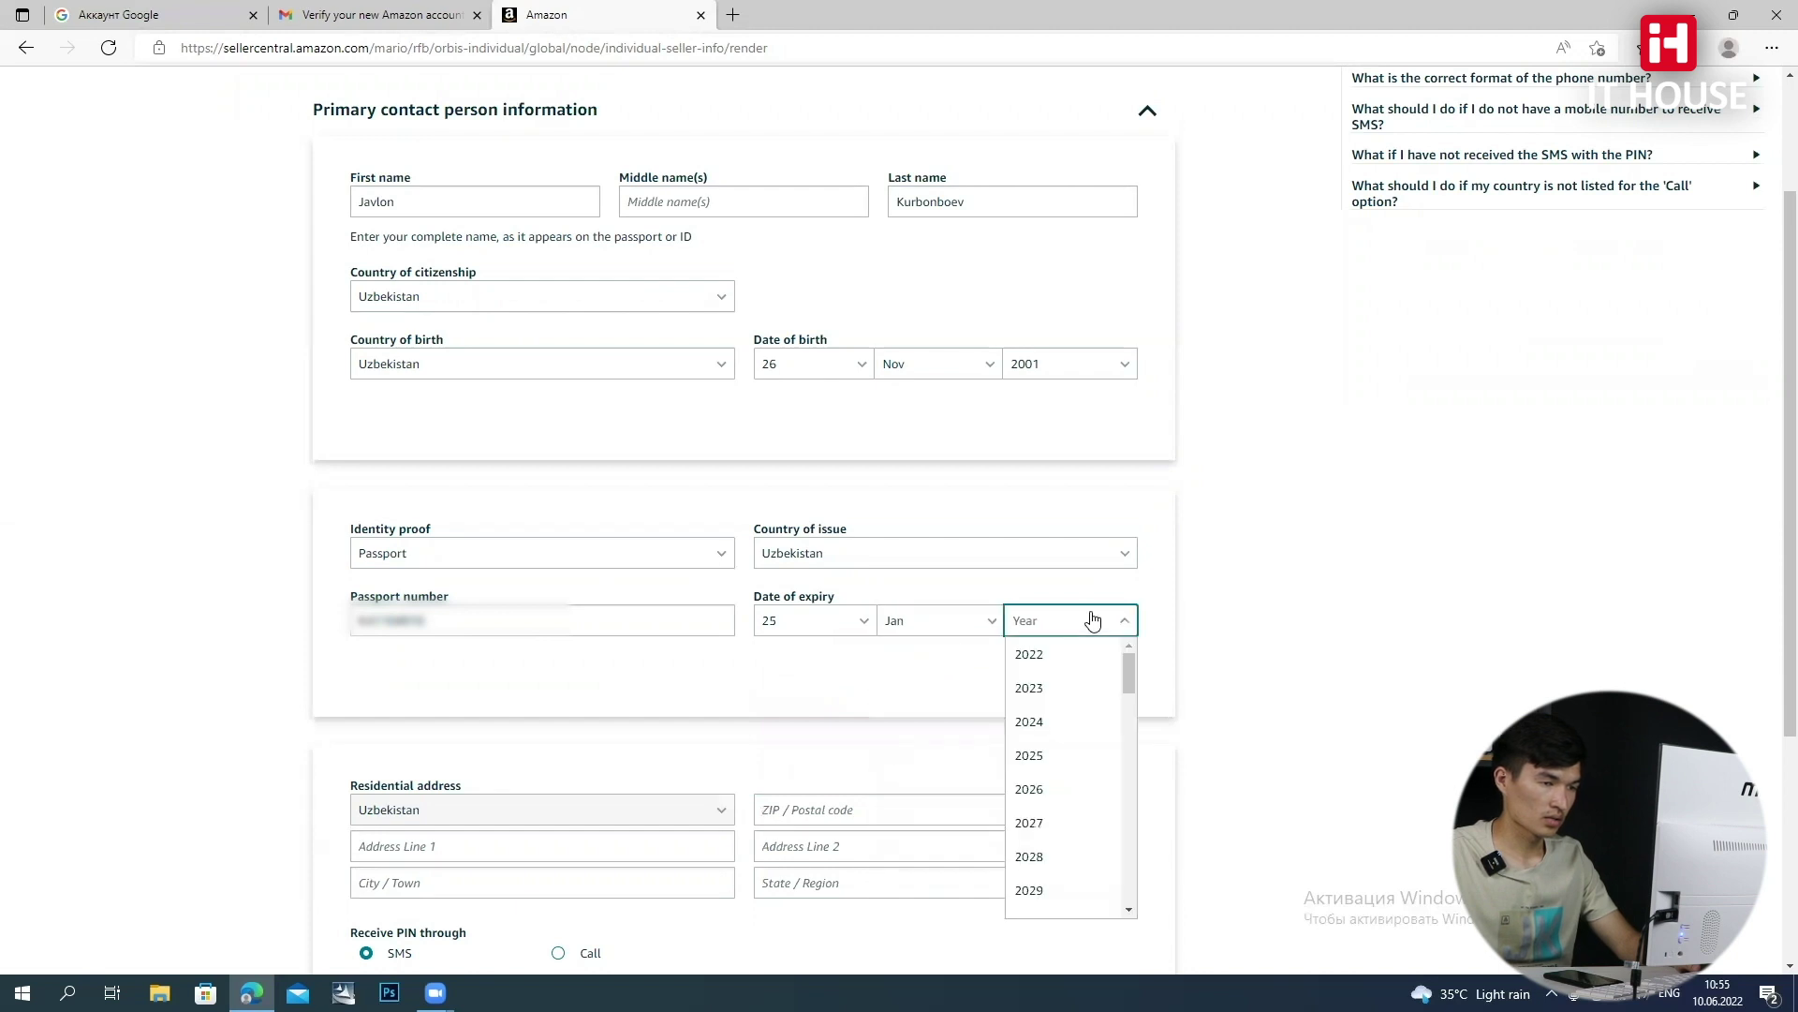
pyautogui.click(1056, 859)
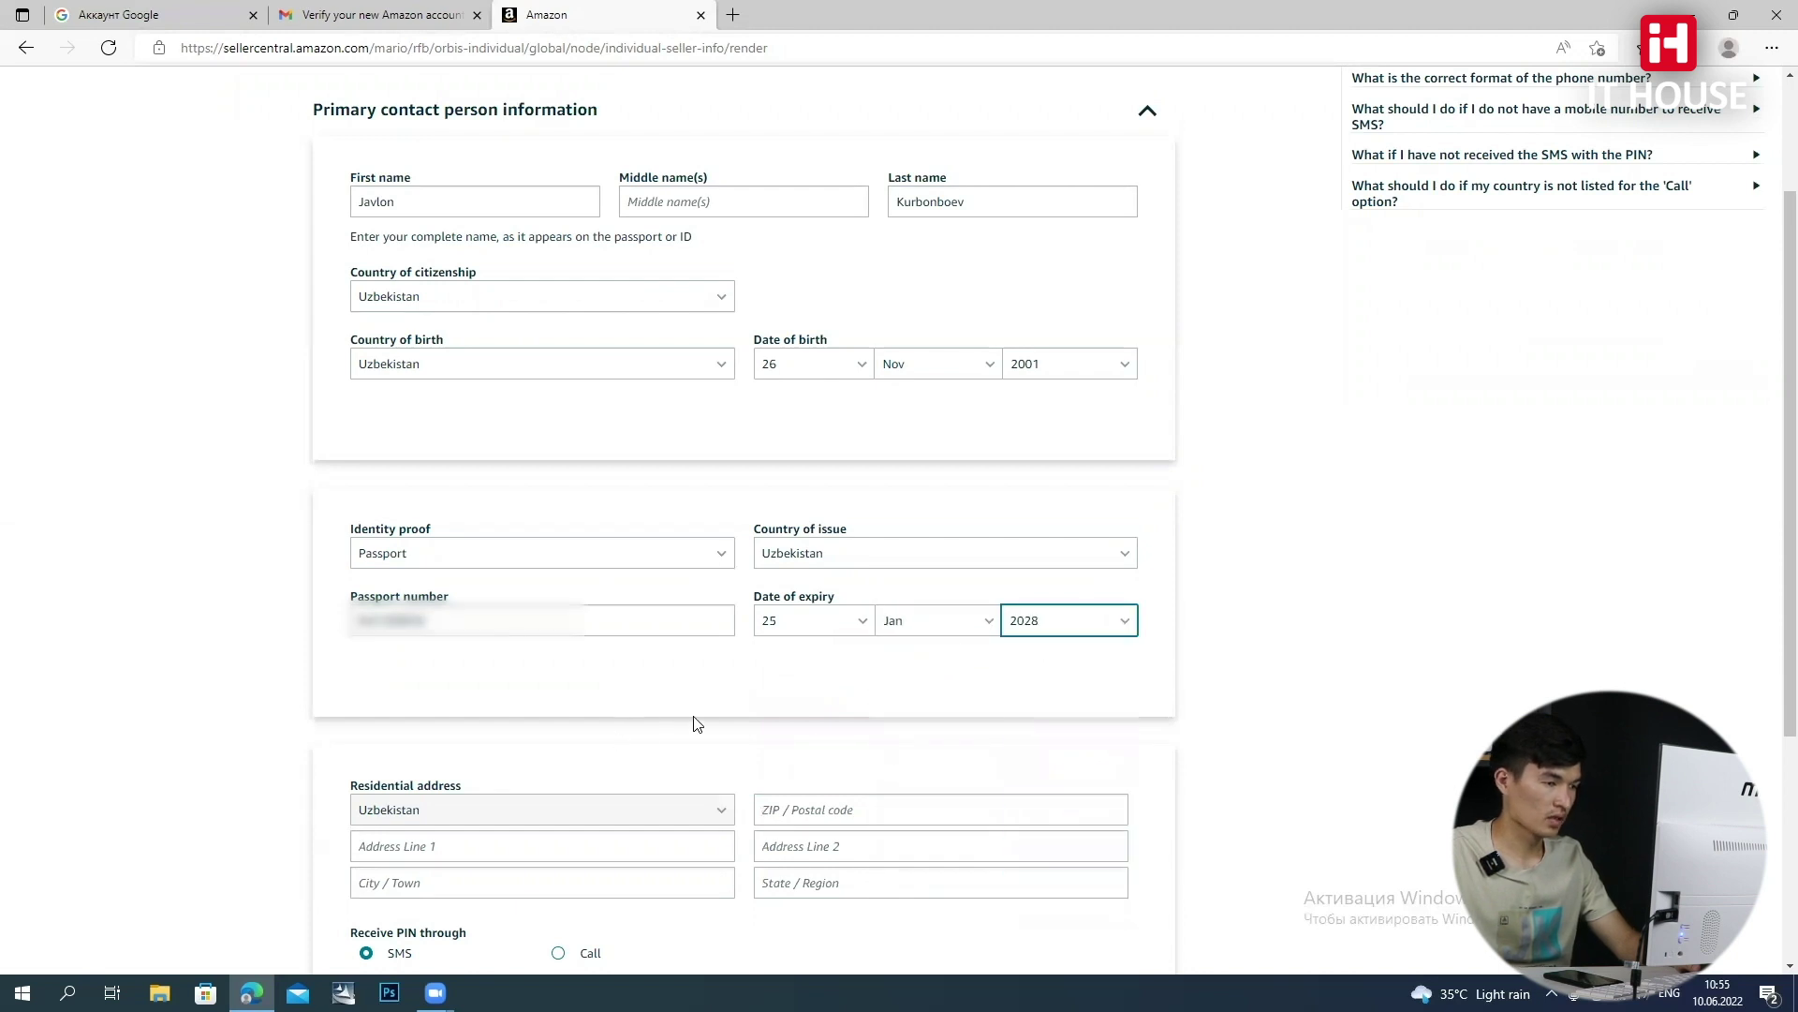
pyautogui.scroll(-4, 690, 722)
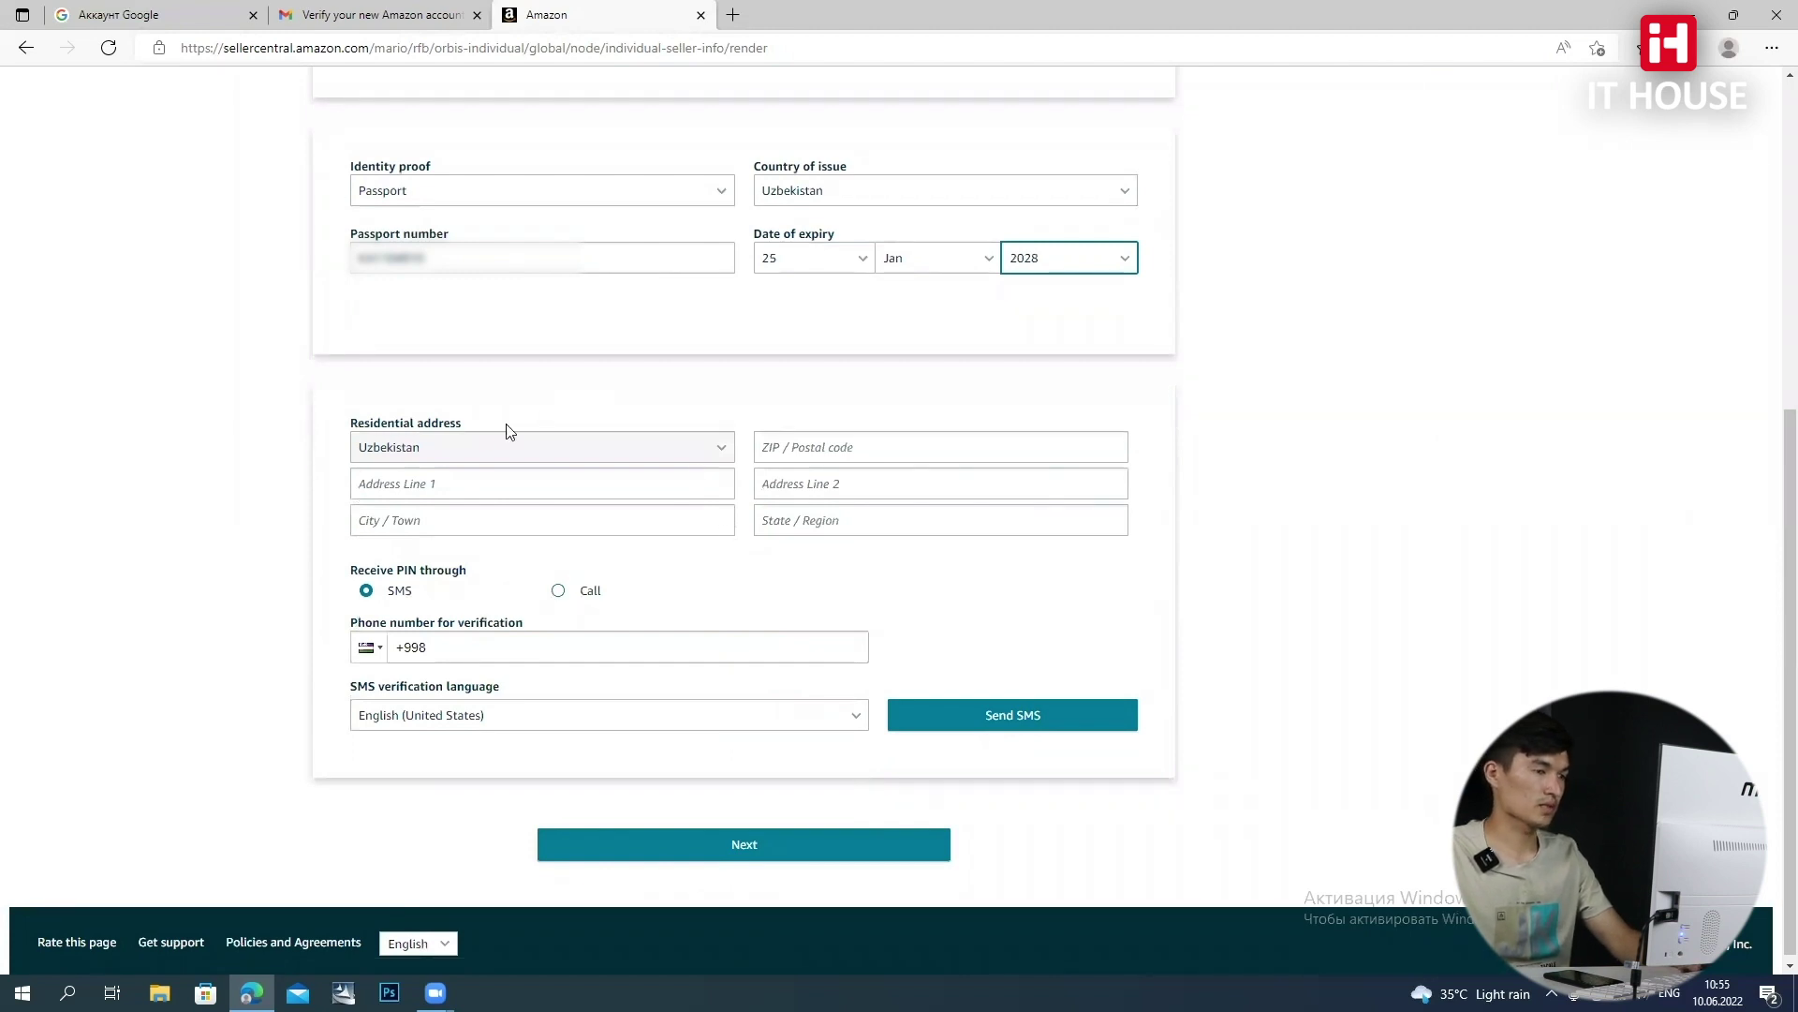
pyautogui.click(477, 487)
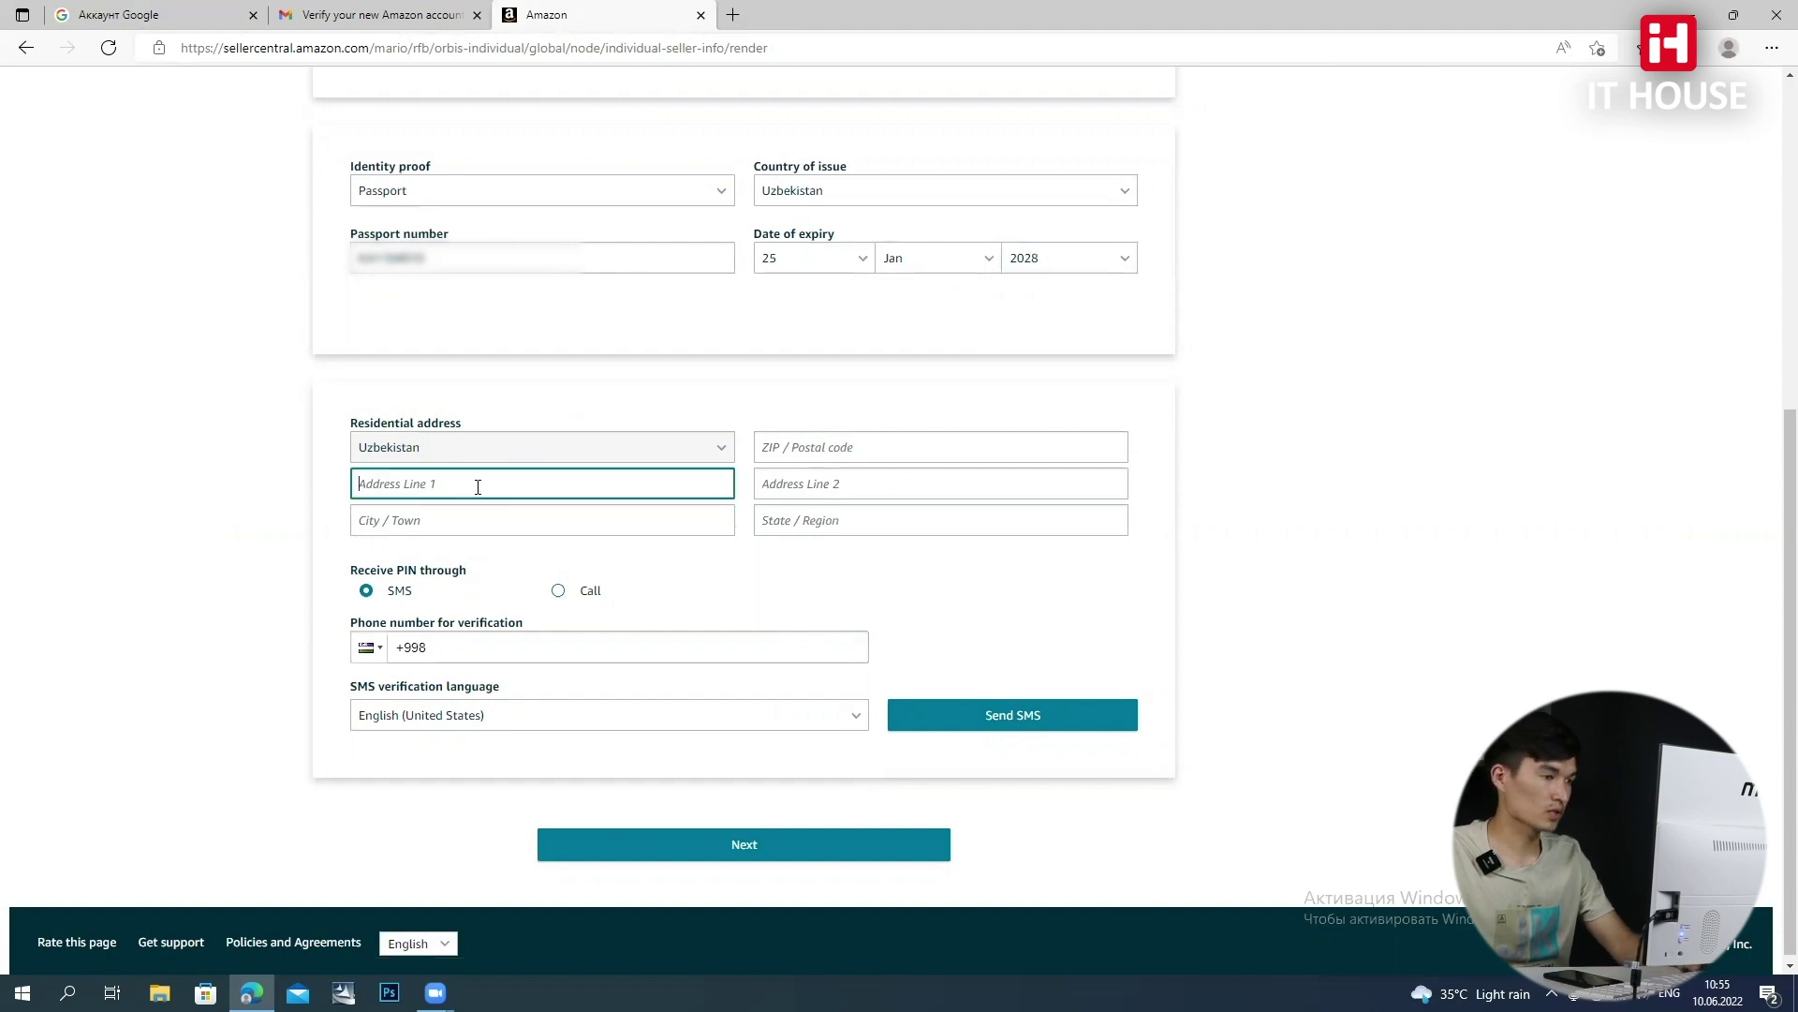
# Fill in the street, house number, city Mangit and region of the residential address
pyautogui.click(801, 453)
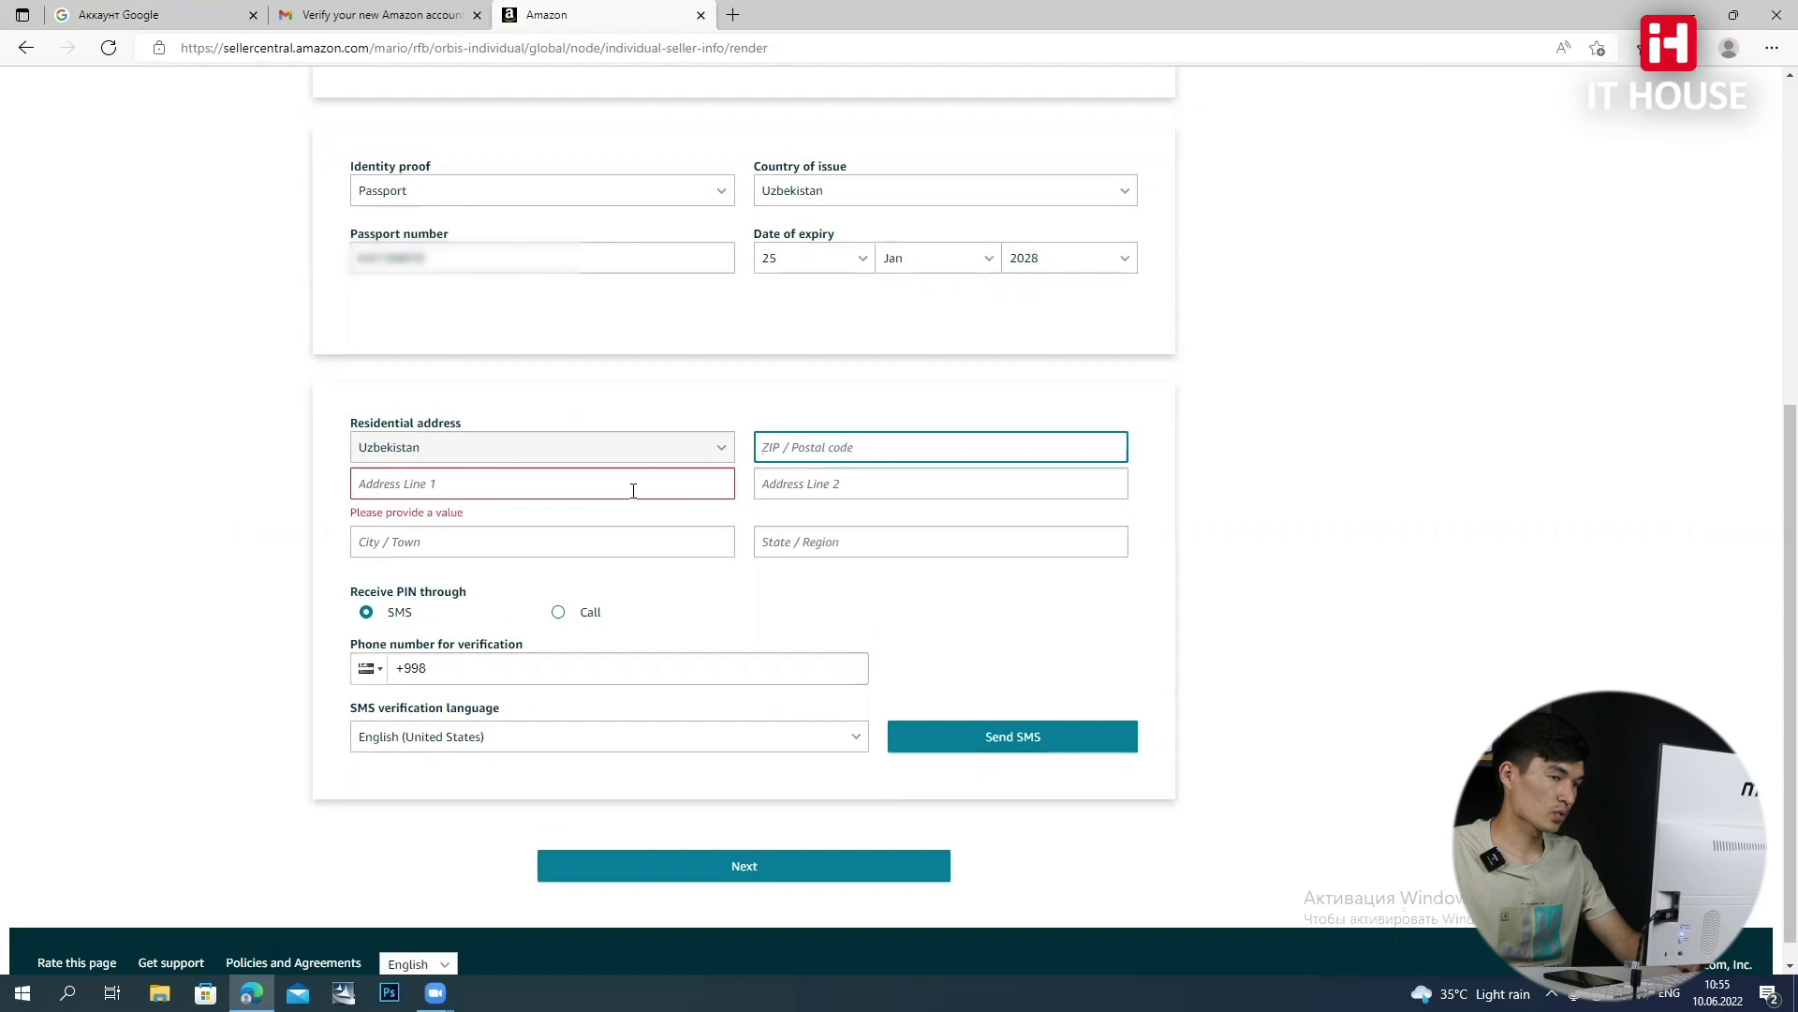
pyautogui.click(566, 493)
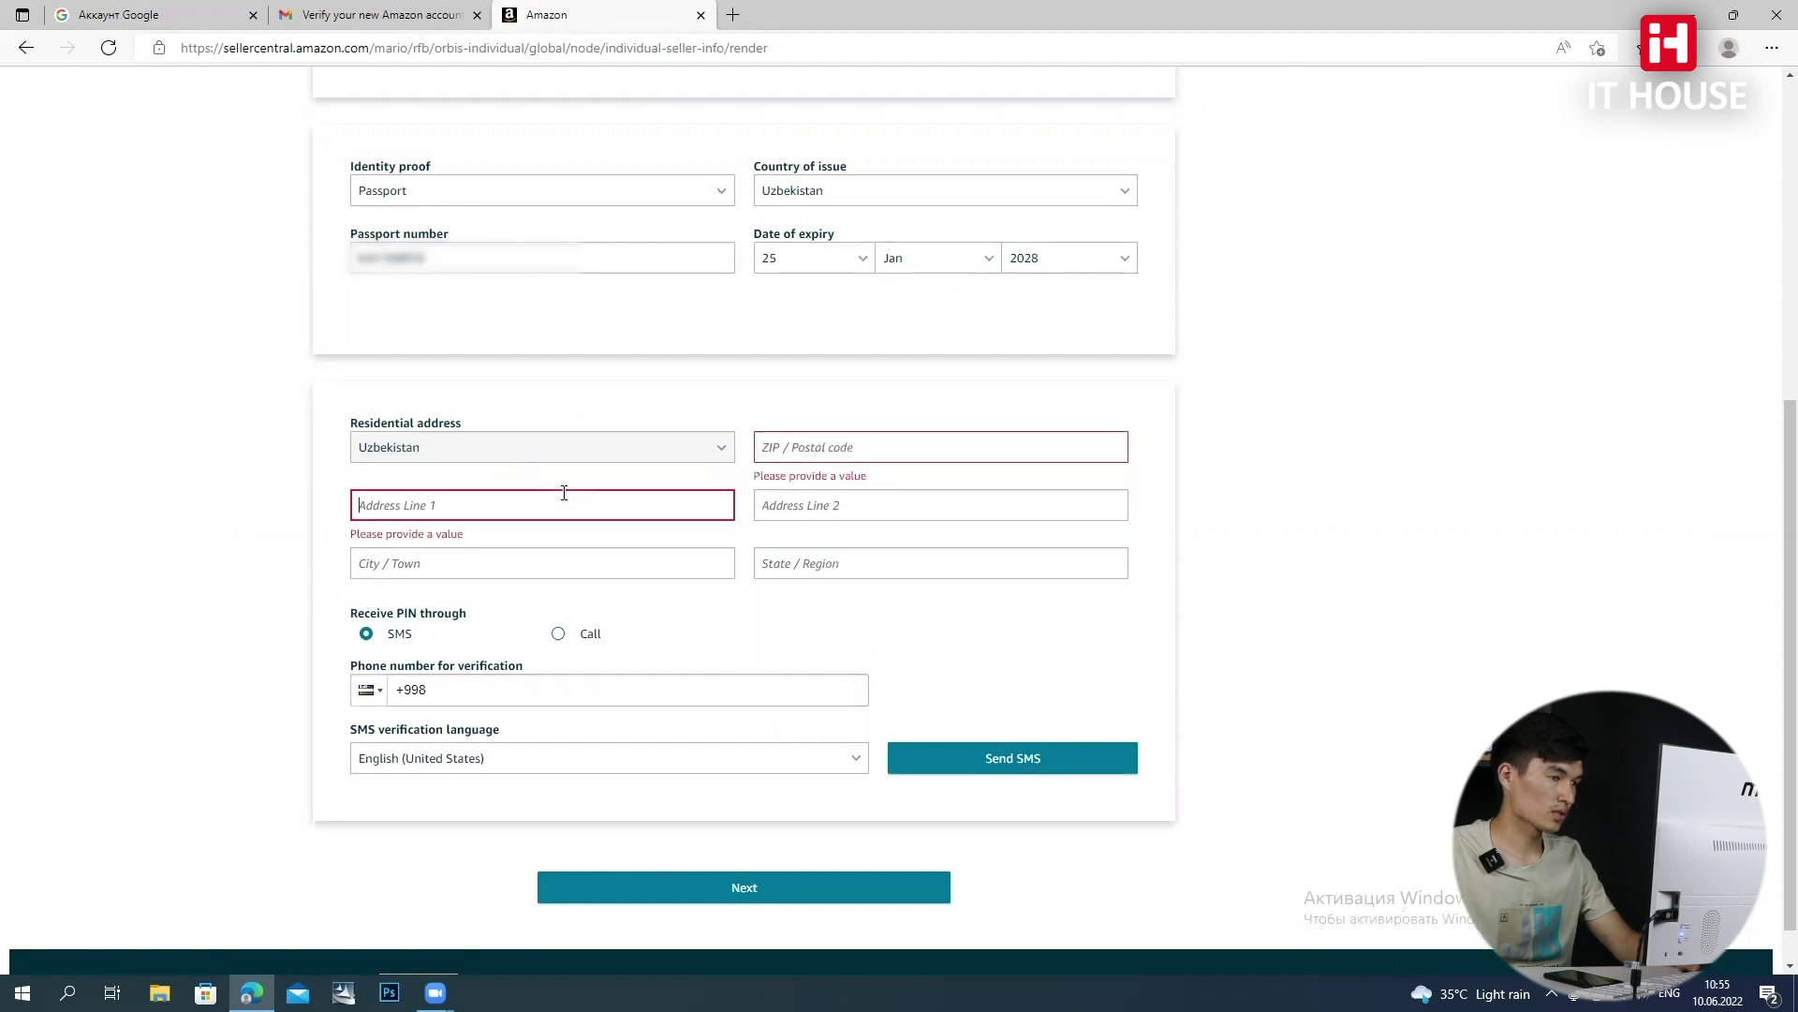
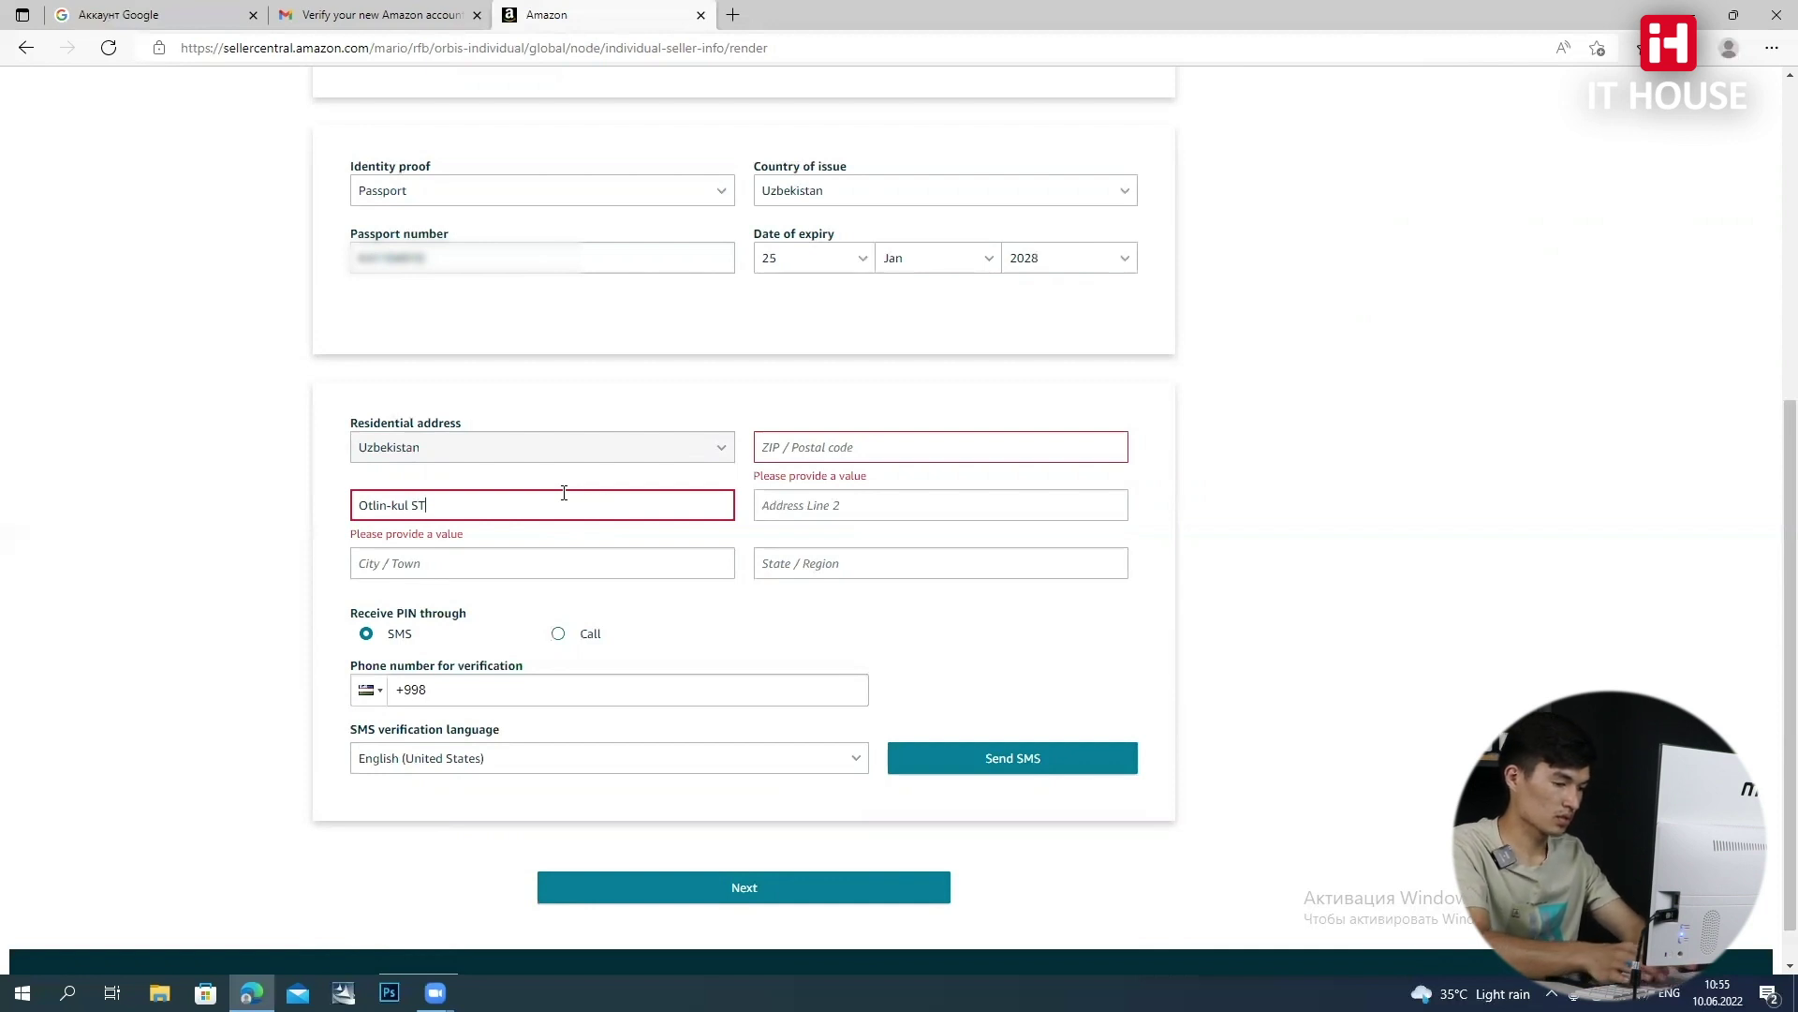
pyautogui.click(818, 512)
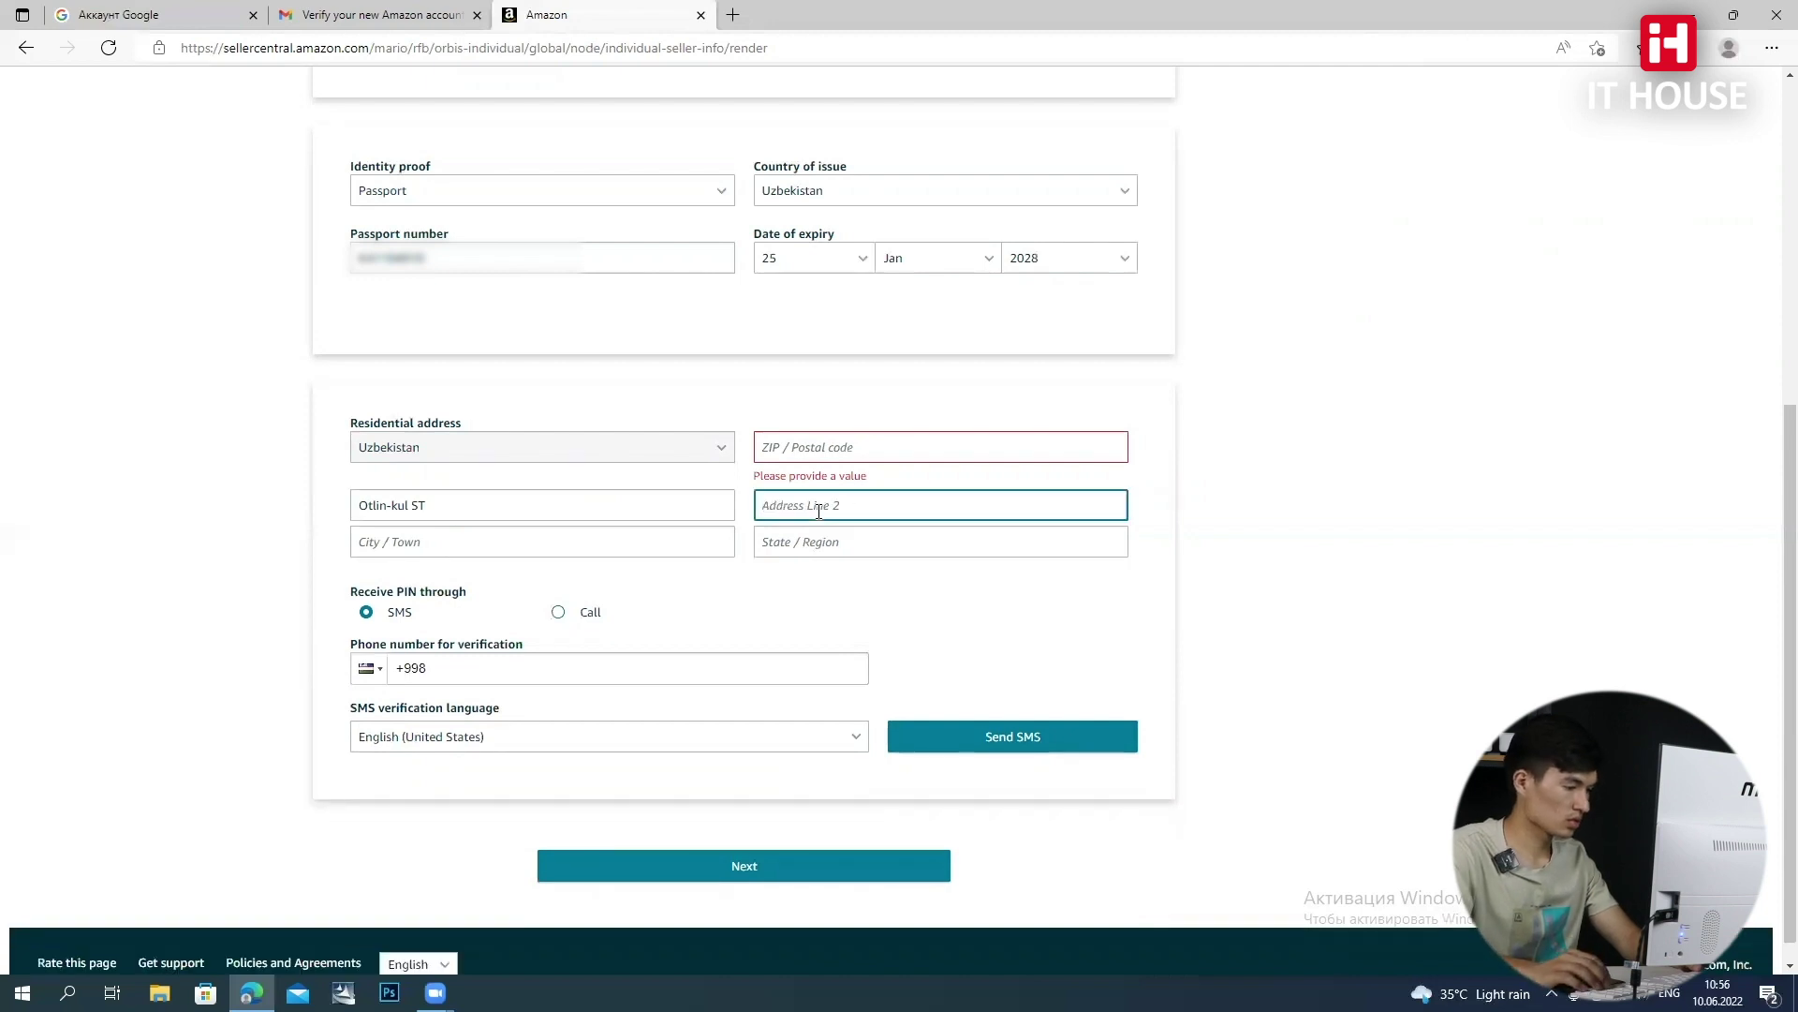
pyautogui.click(451, 538)
pyautogui.write('Mangit')
pyautogui.click(817, 543)
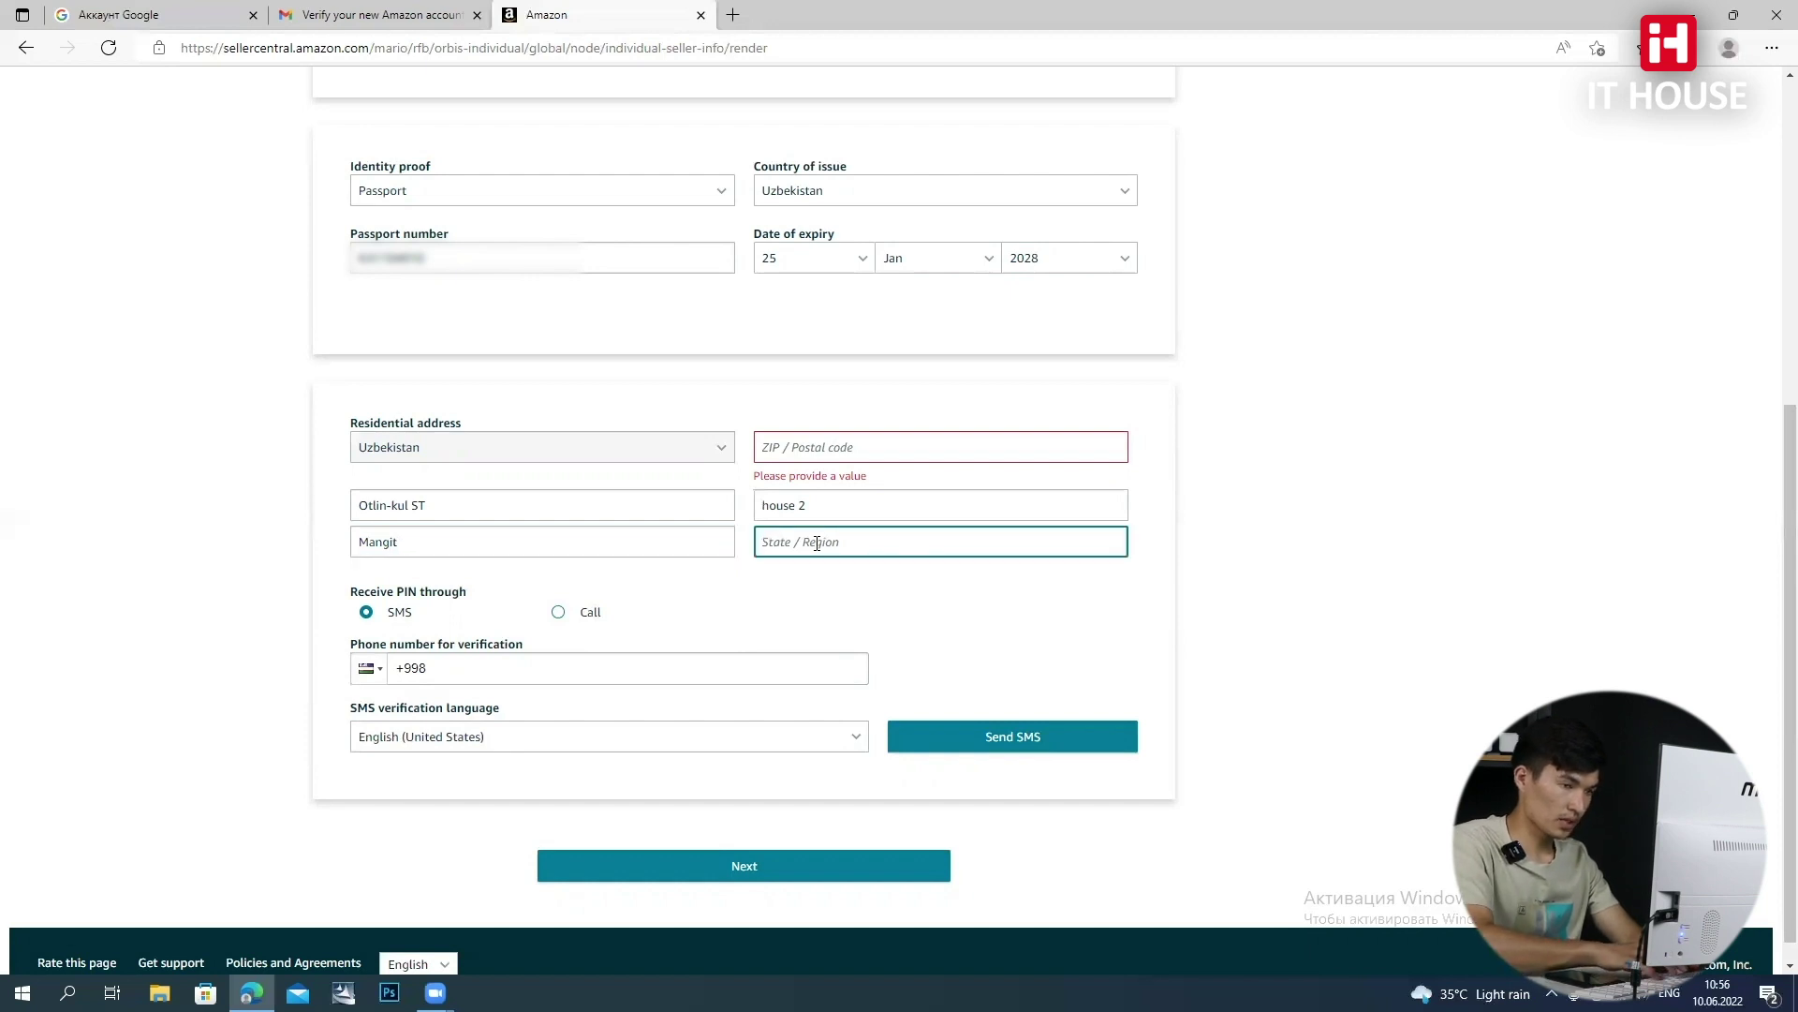
pyautogui.write('Amudarya, Karakalpakstan')
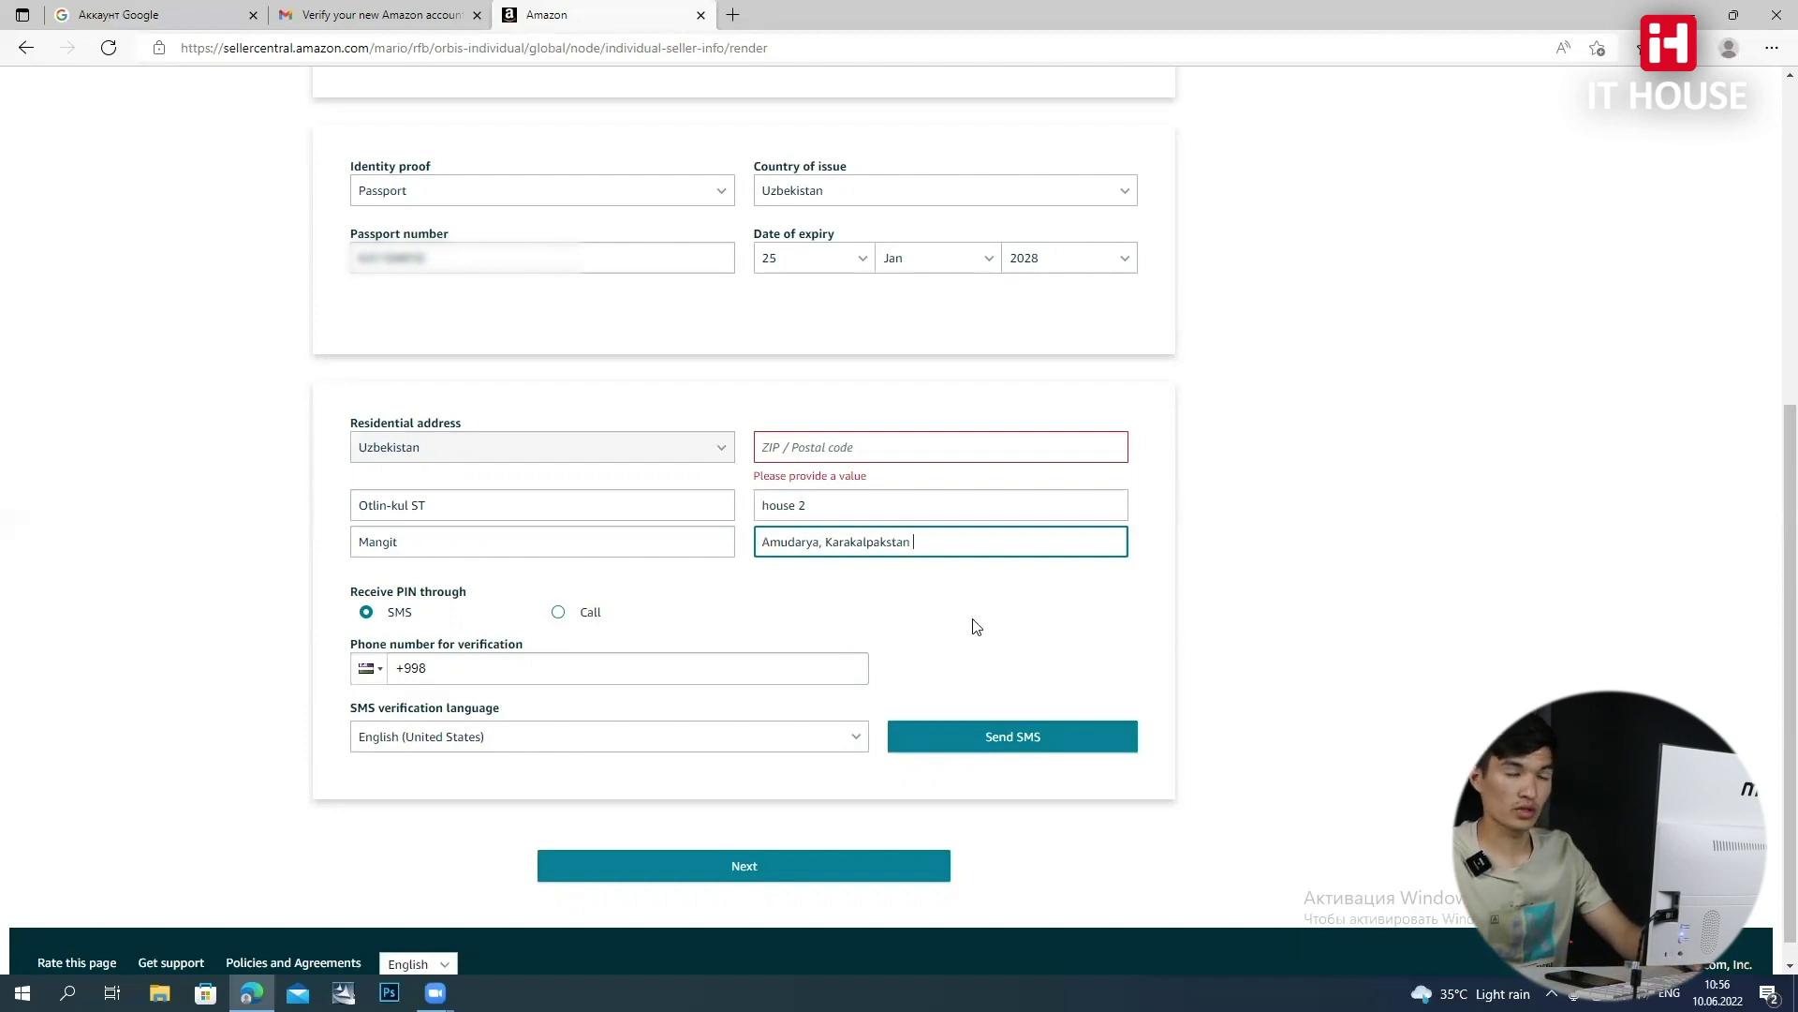
pyautogui.click(1007, 614)
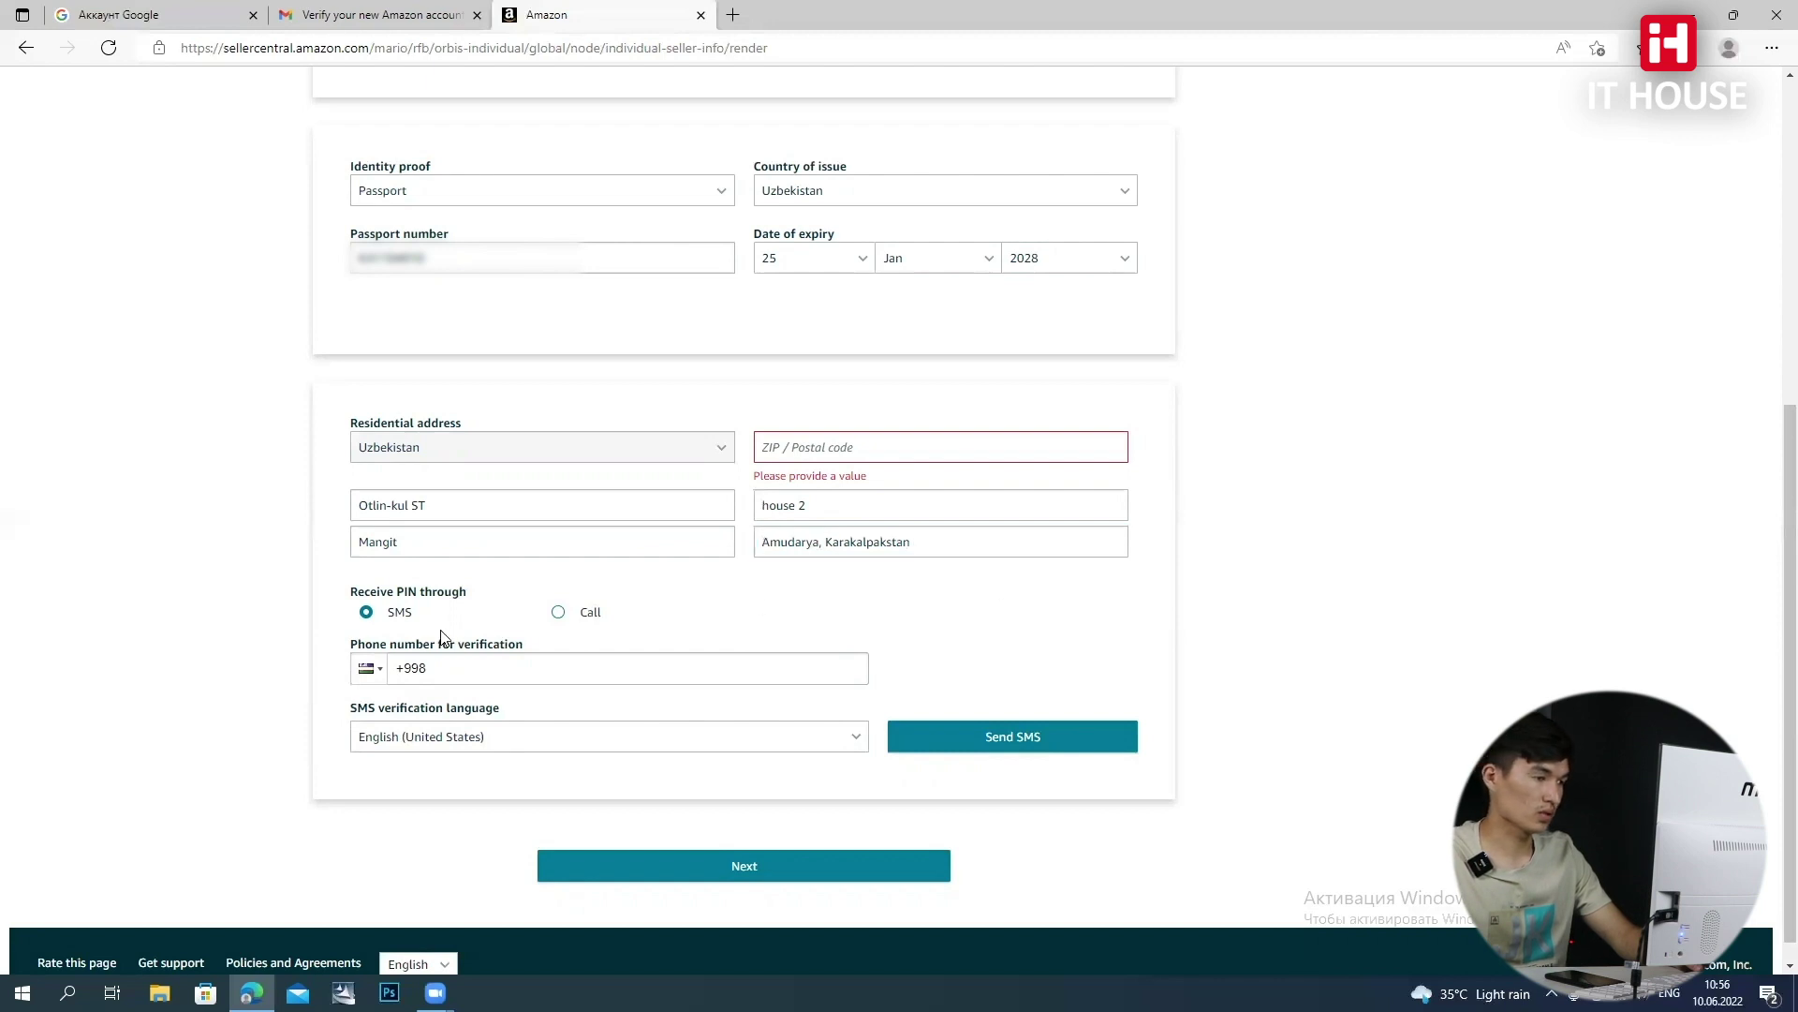
pyautogui.click(483, 668)
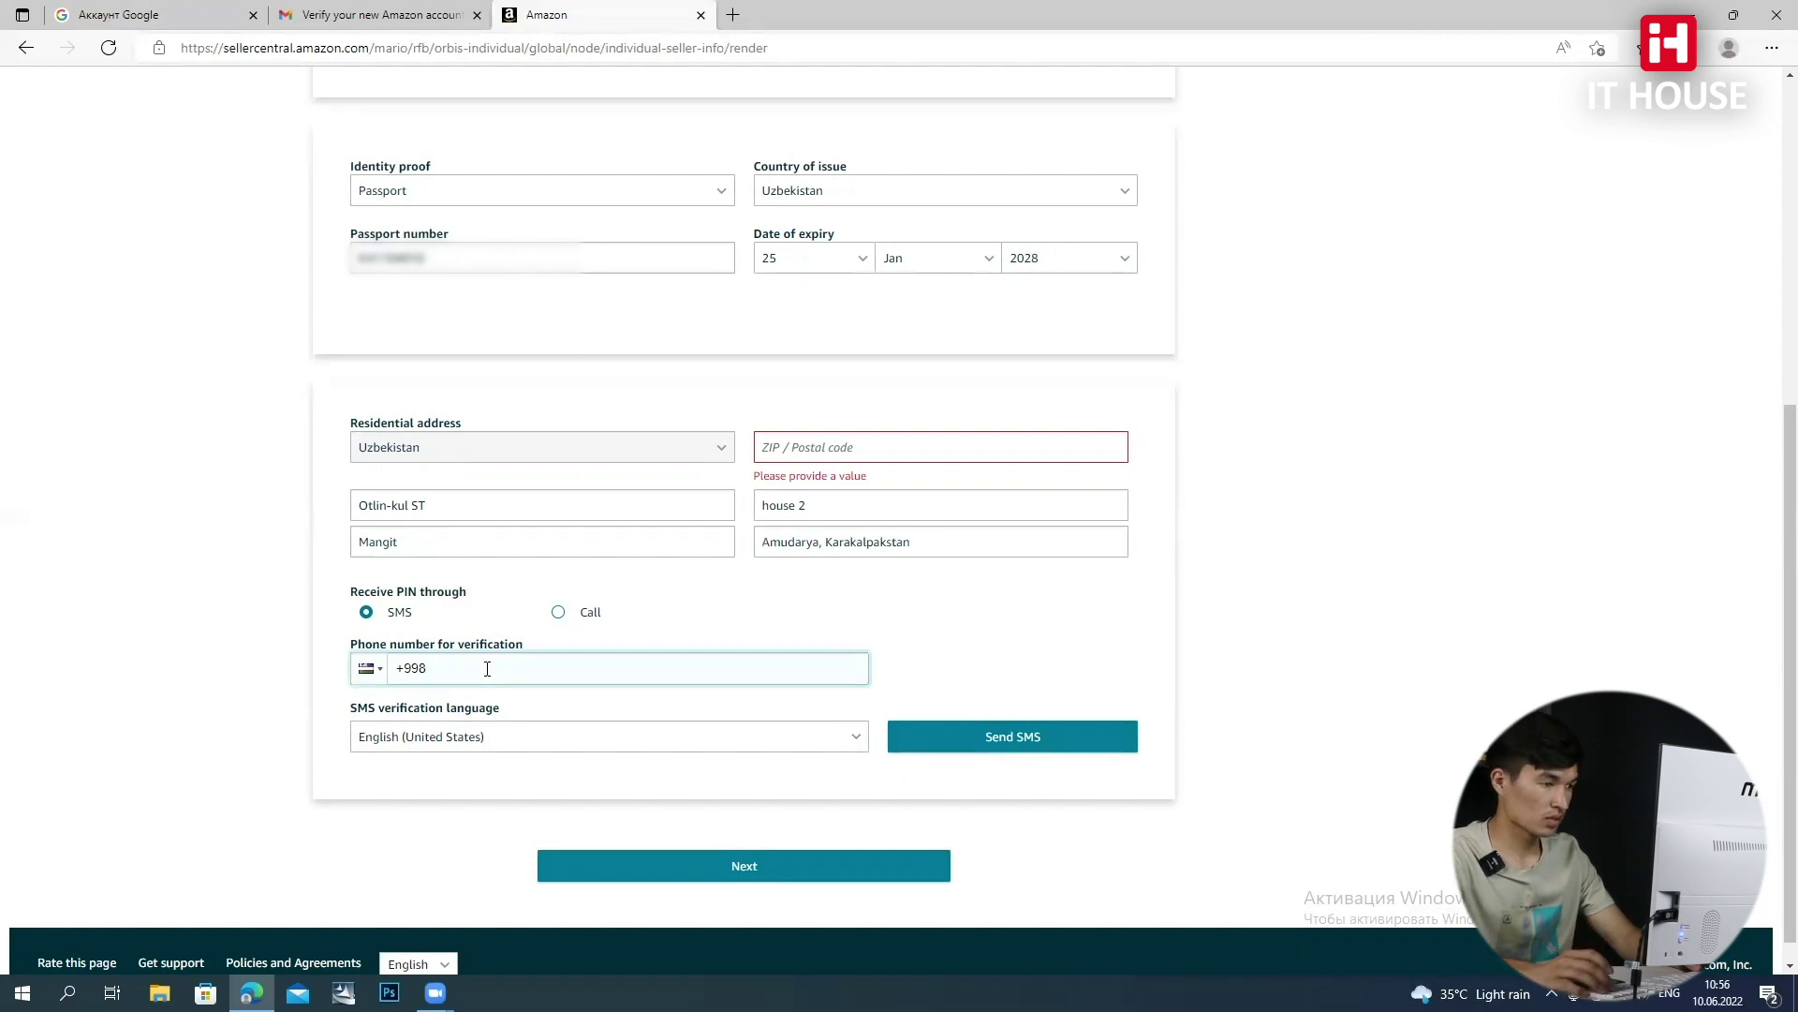
# Enter the +998 verification phone number with SMS delivery in English (United States)
pyautogui.write('99')
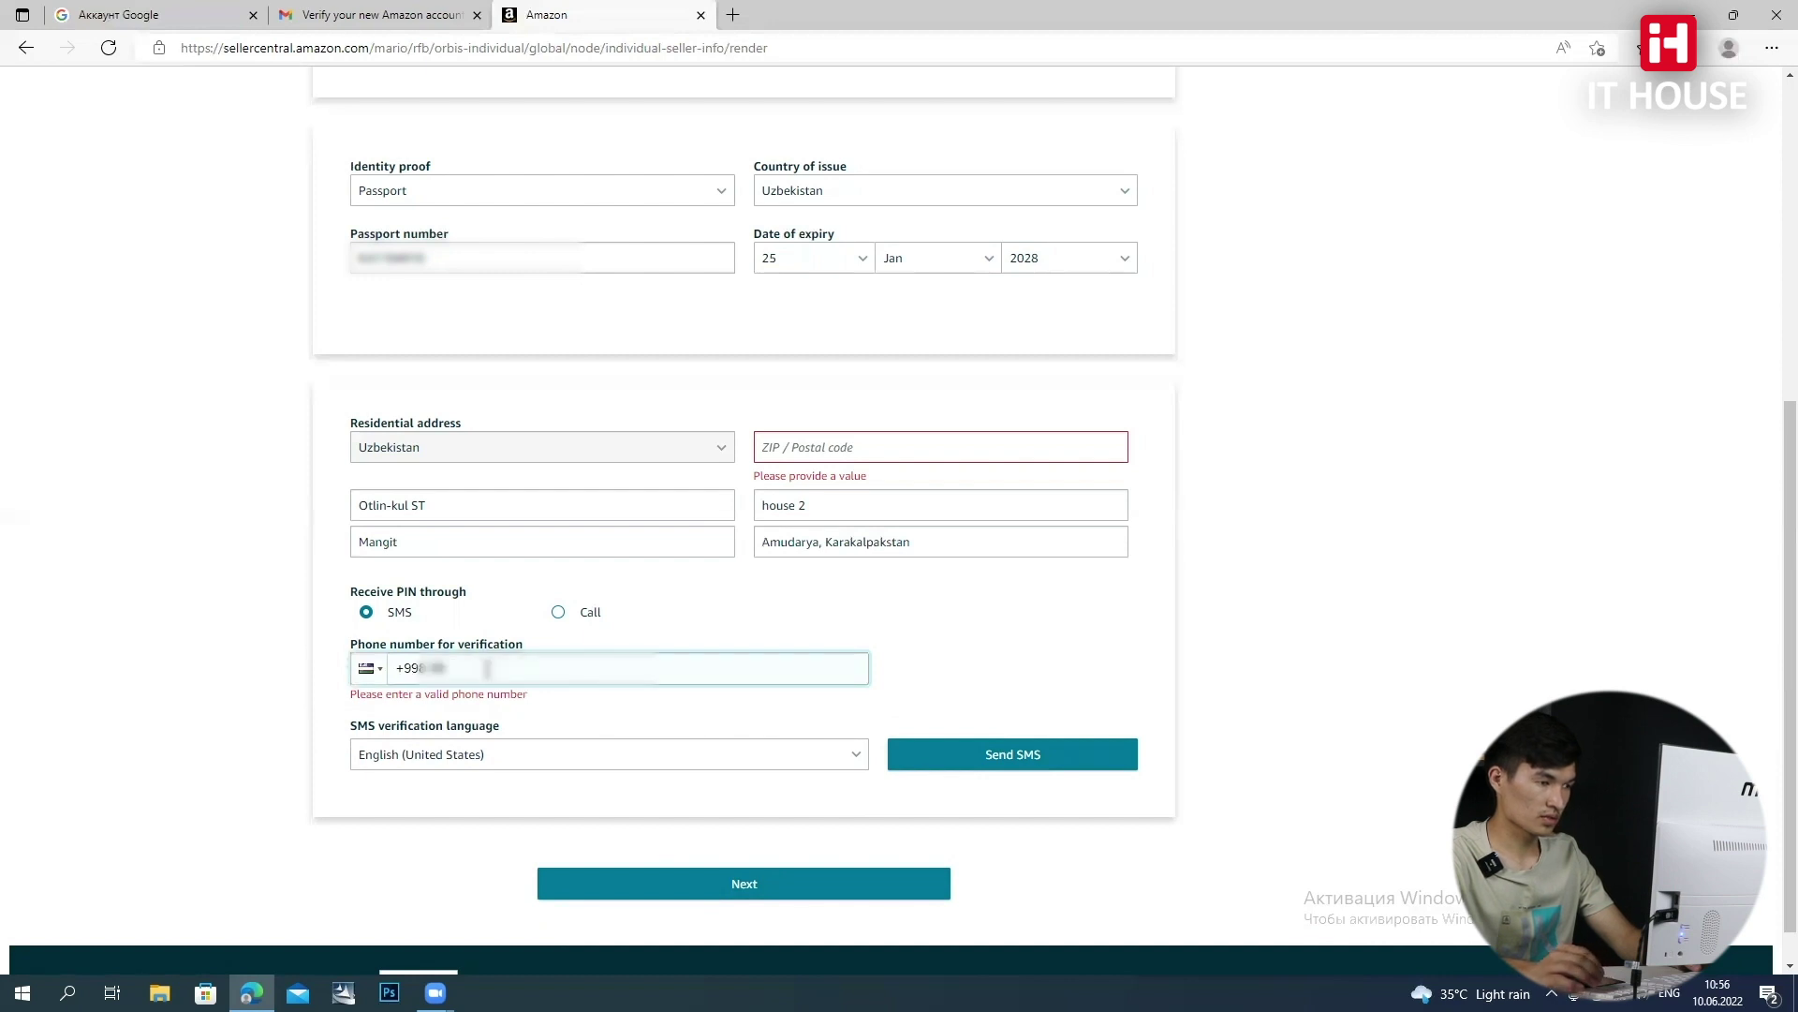
pyautogui.write('12')
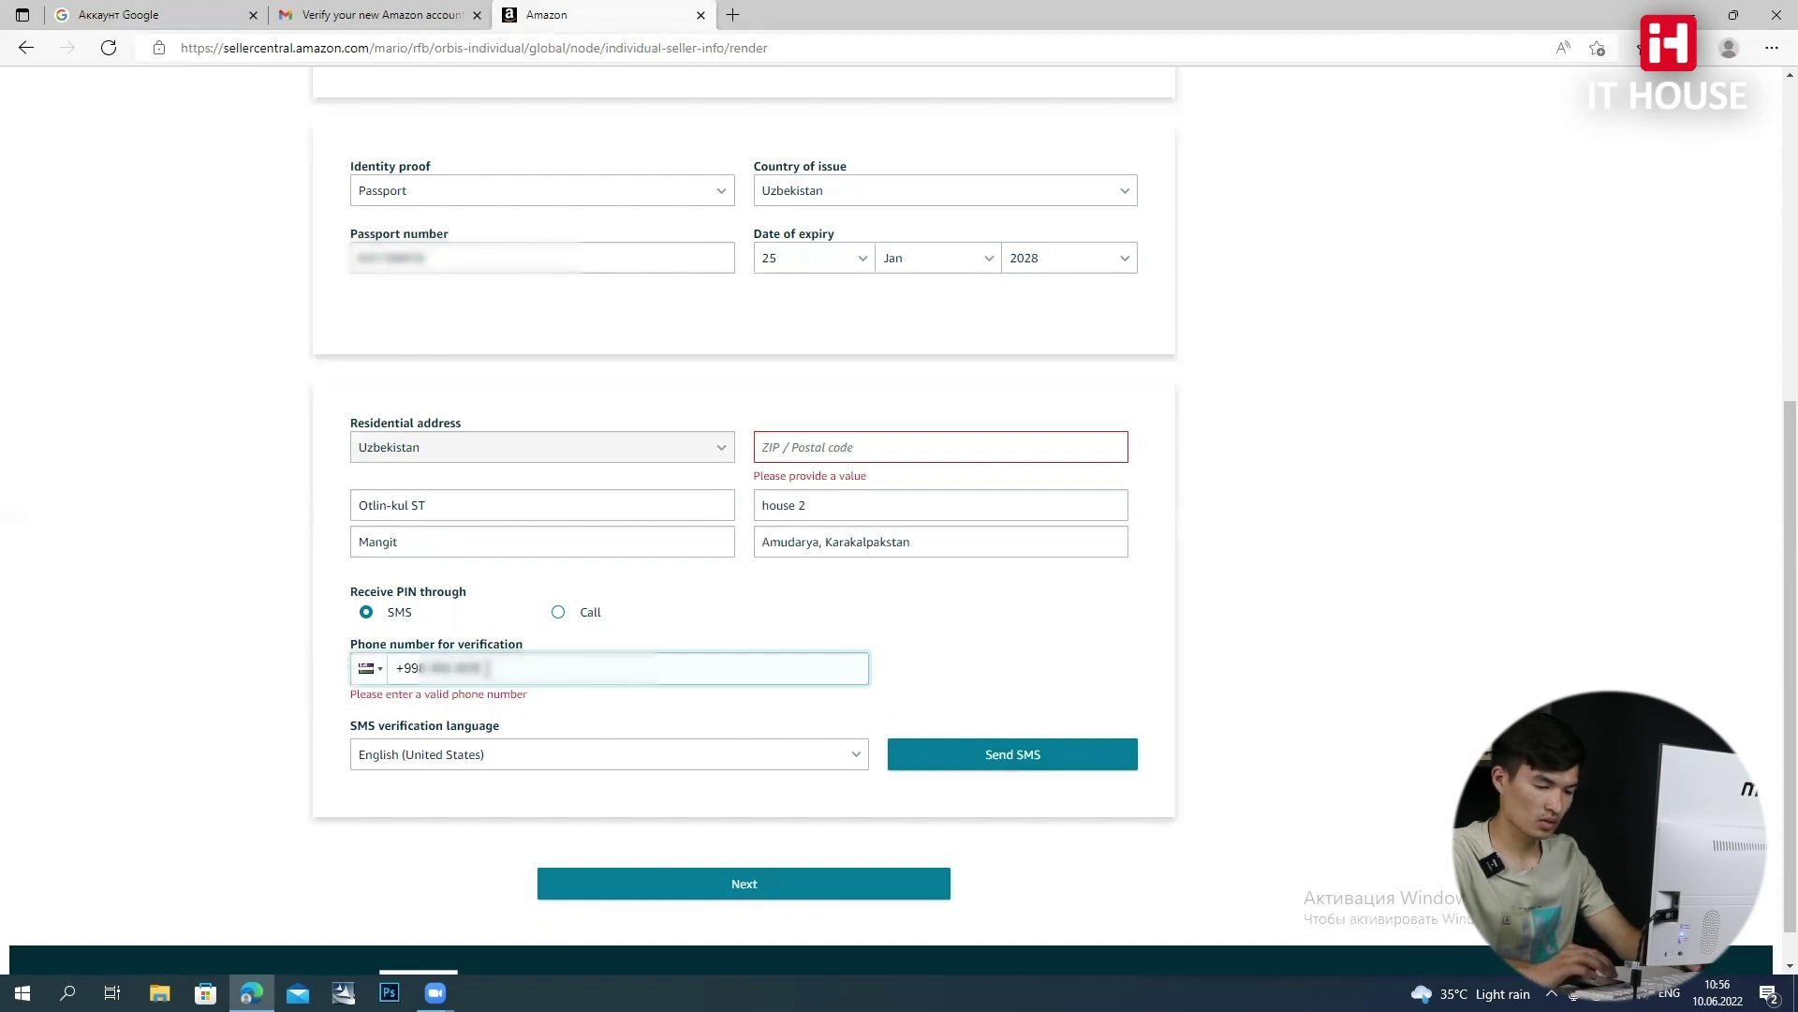
pyautogui.write('8')
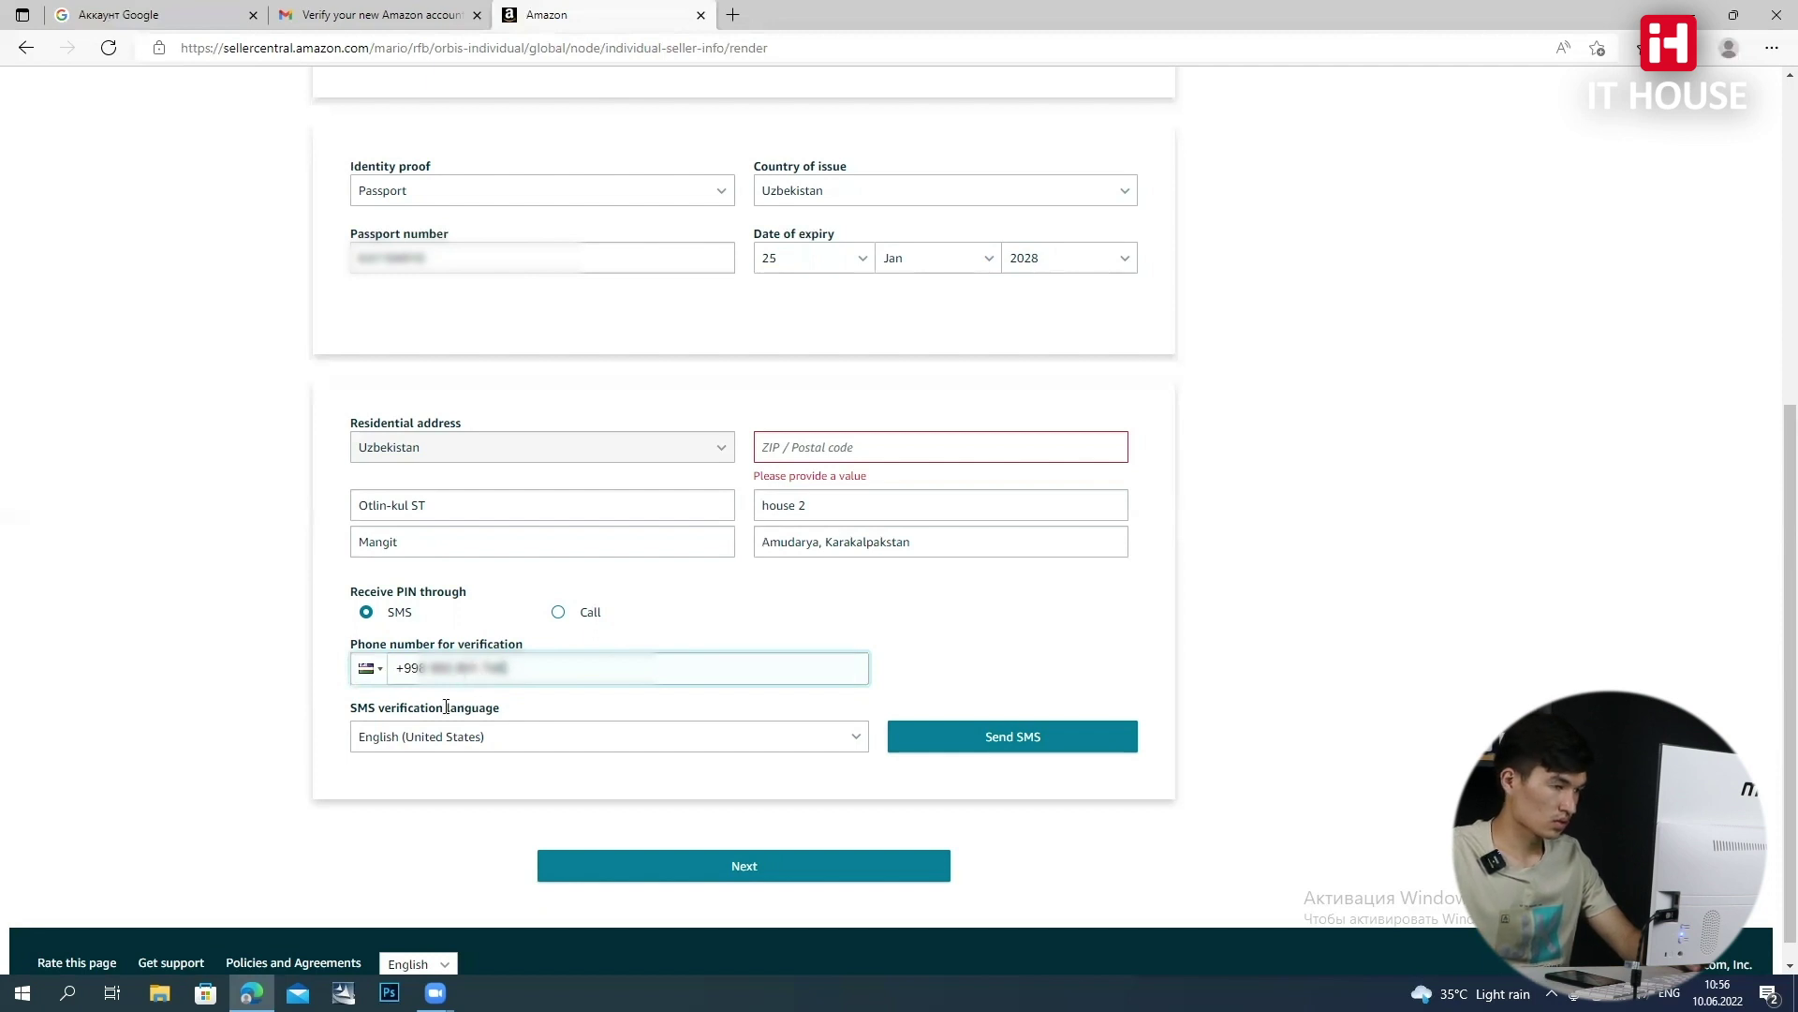
pyautogui.click(558, 616)
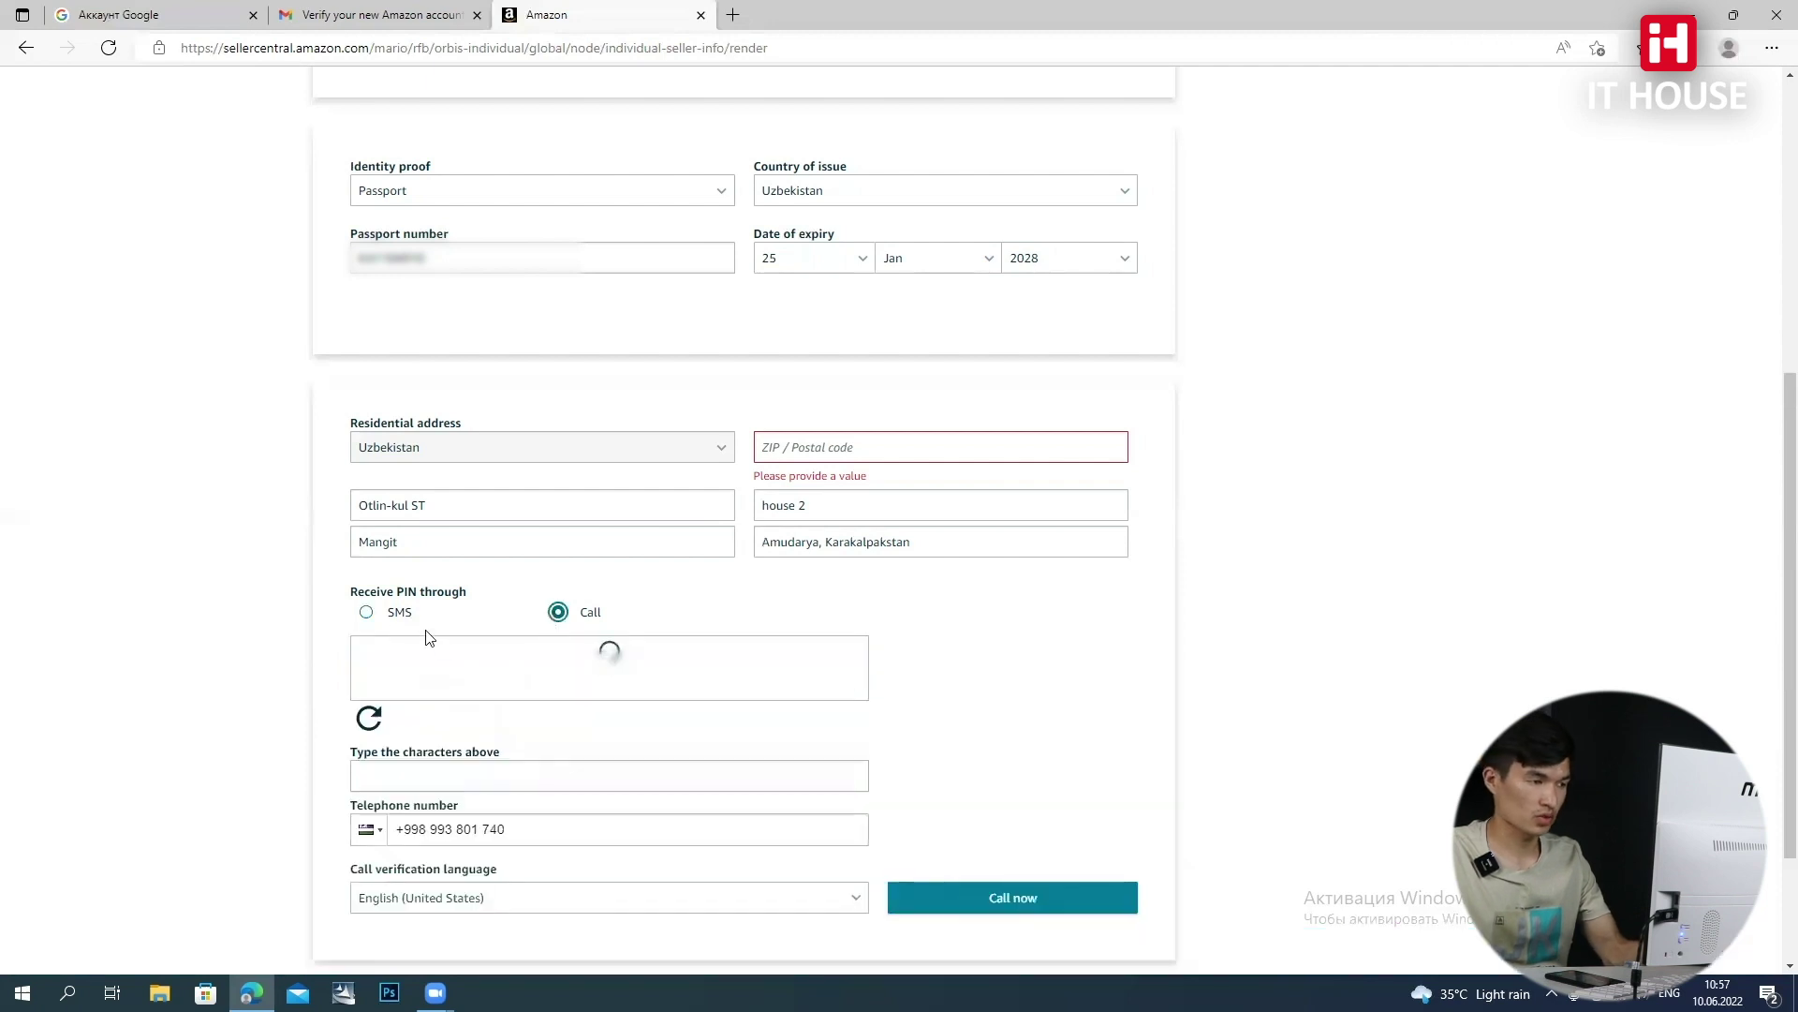
pyautogui.click(364, 616)
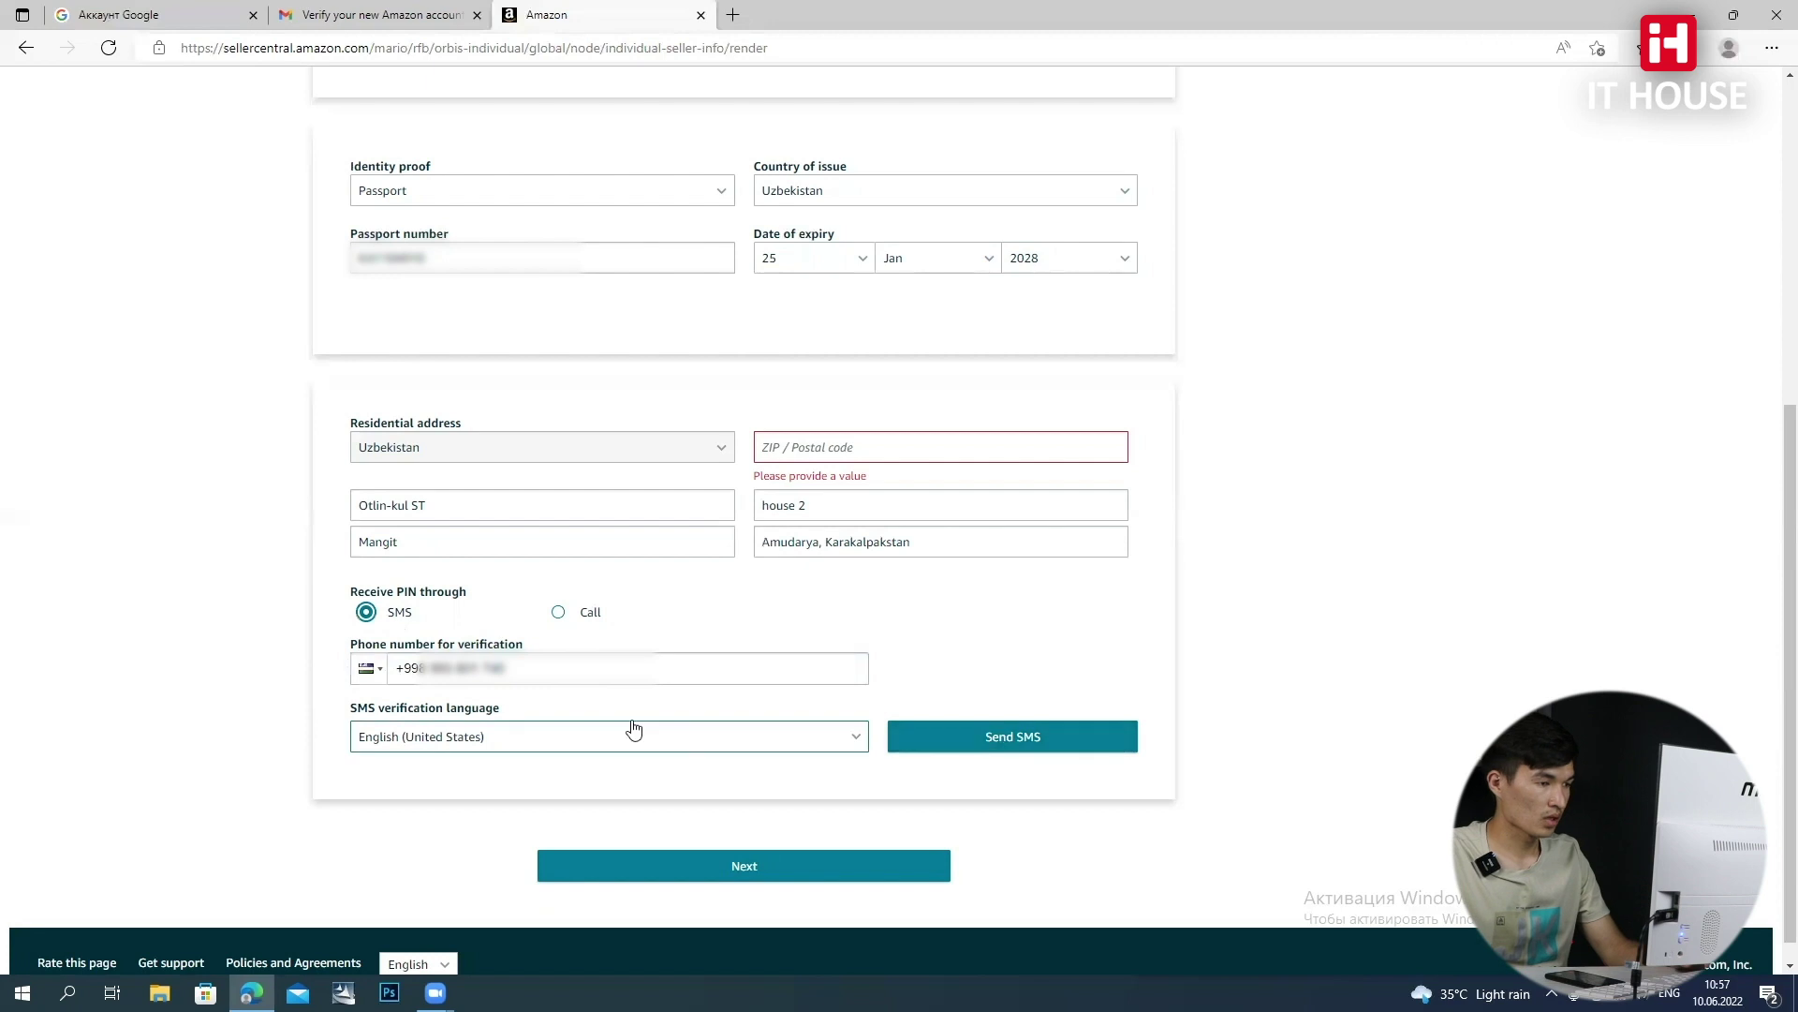
pyautogui.click(543, 740)
pyautogui.click(543, 740)
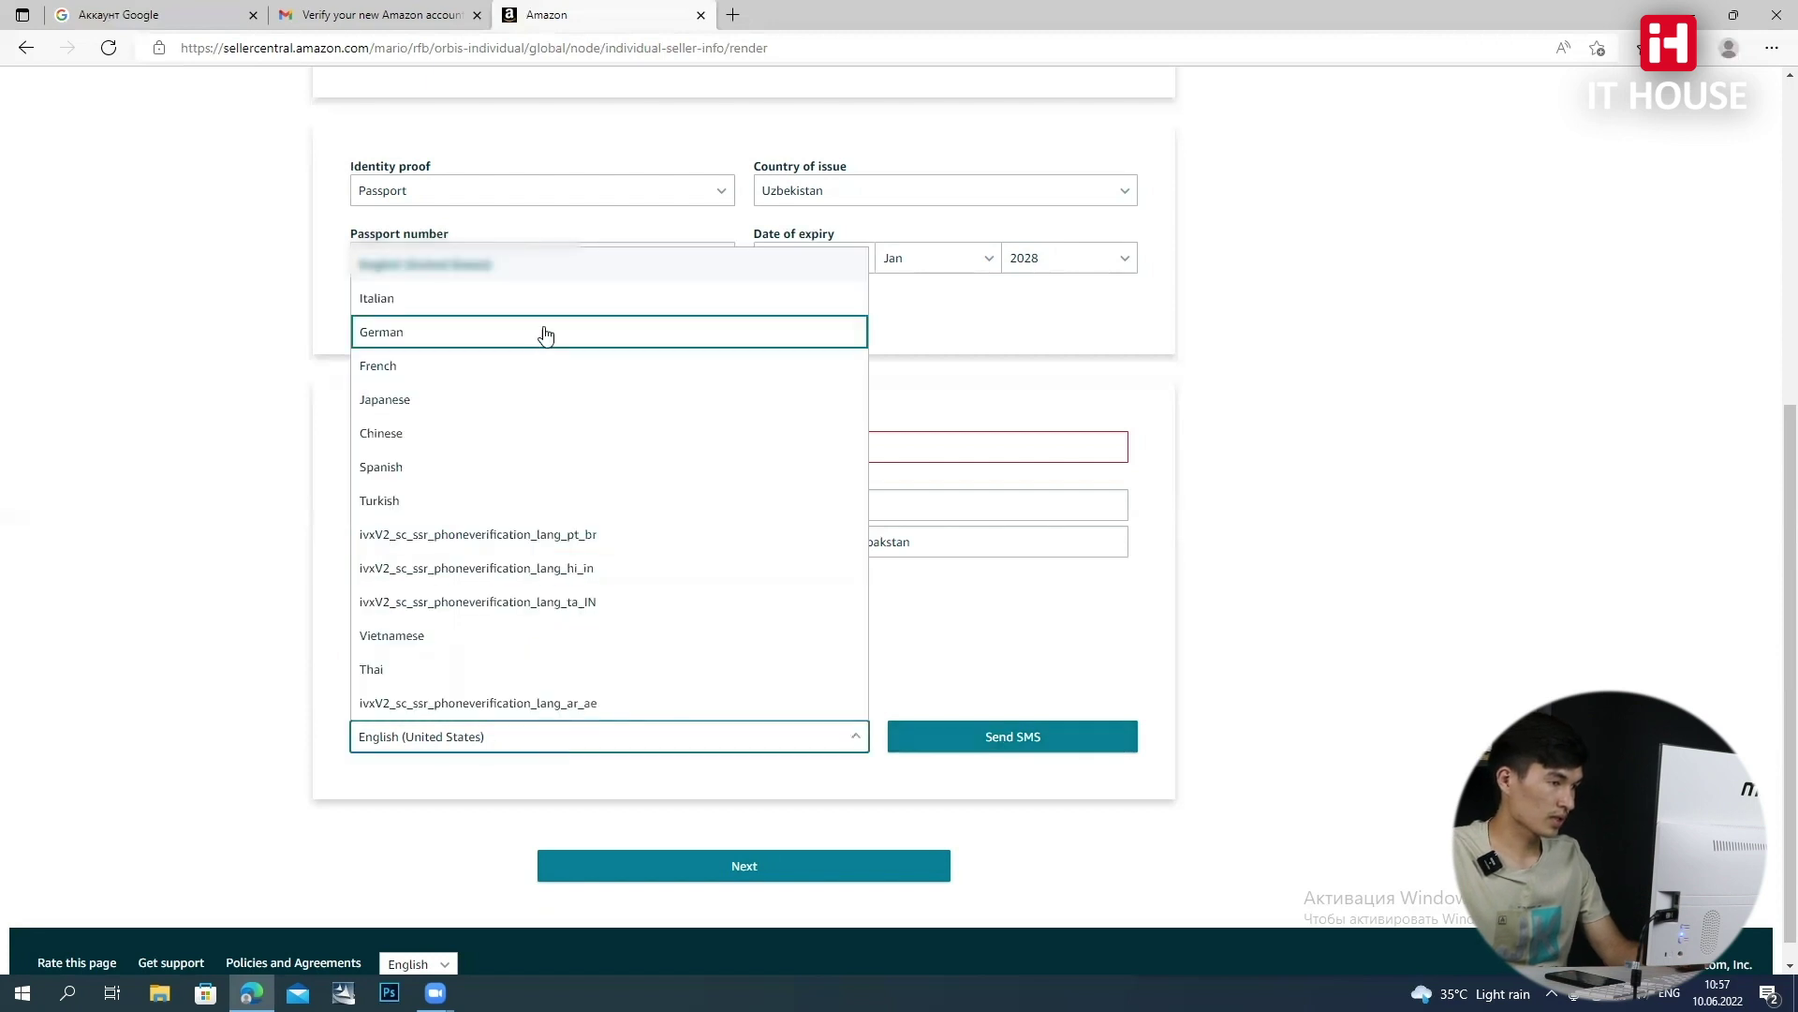
pyautogui.scroll(-1, 574, 403)
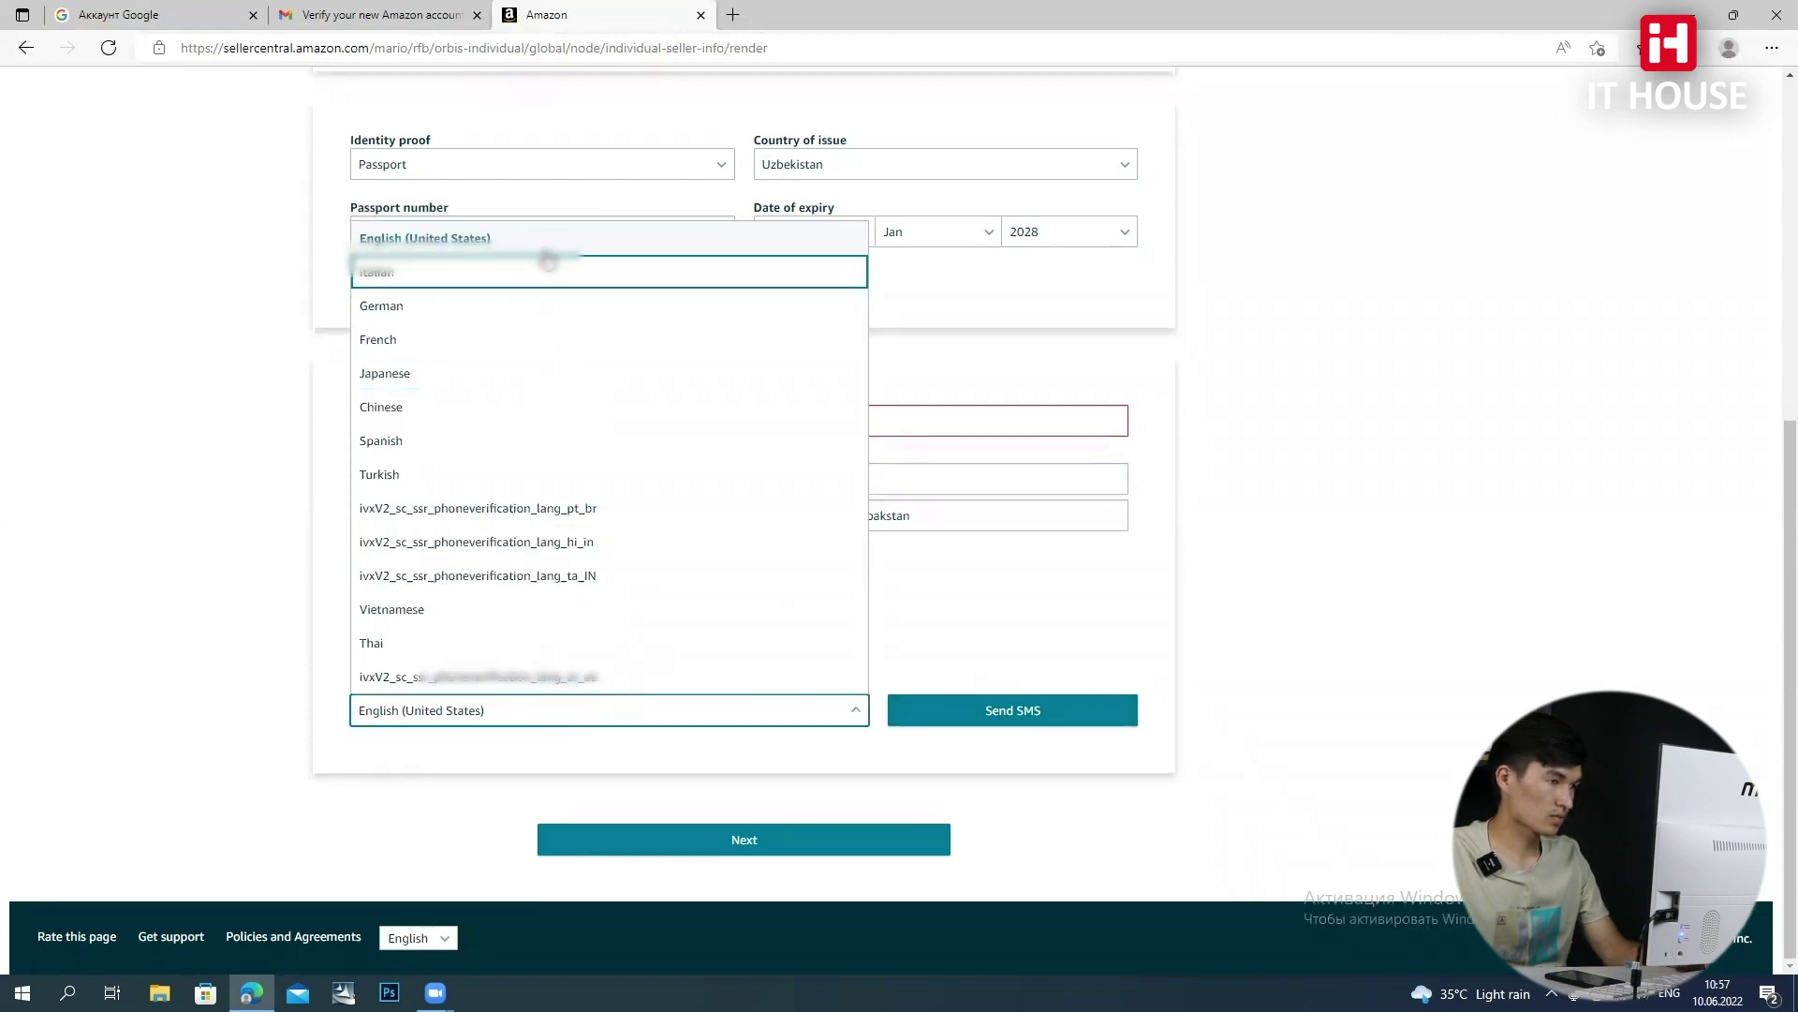
pyautogui.click(550, 240)
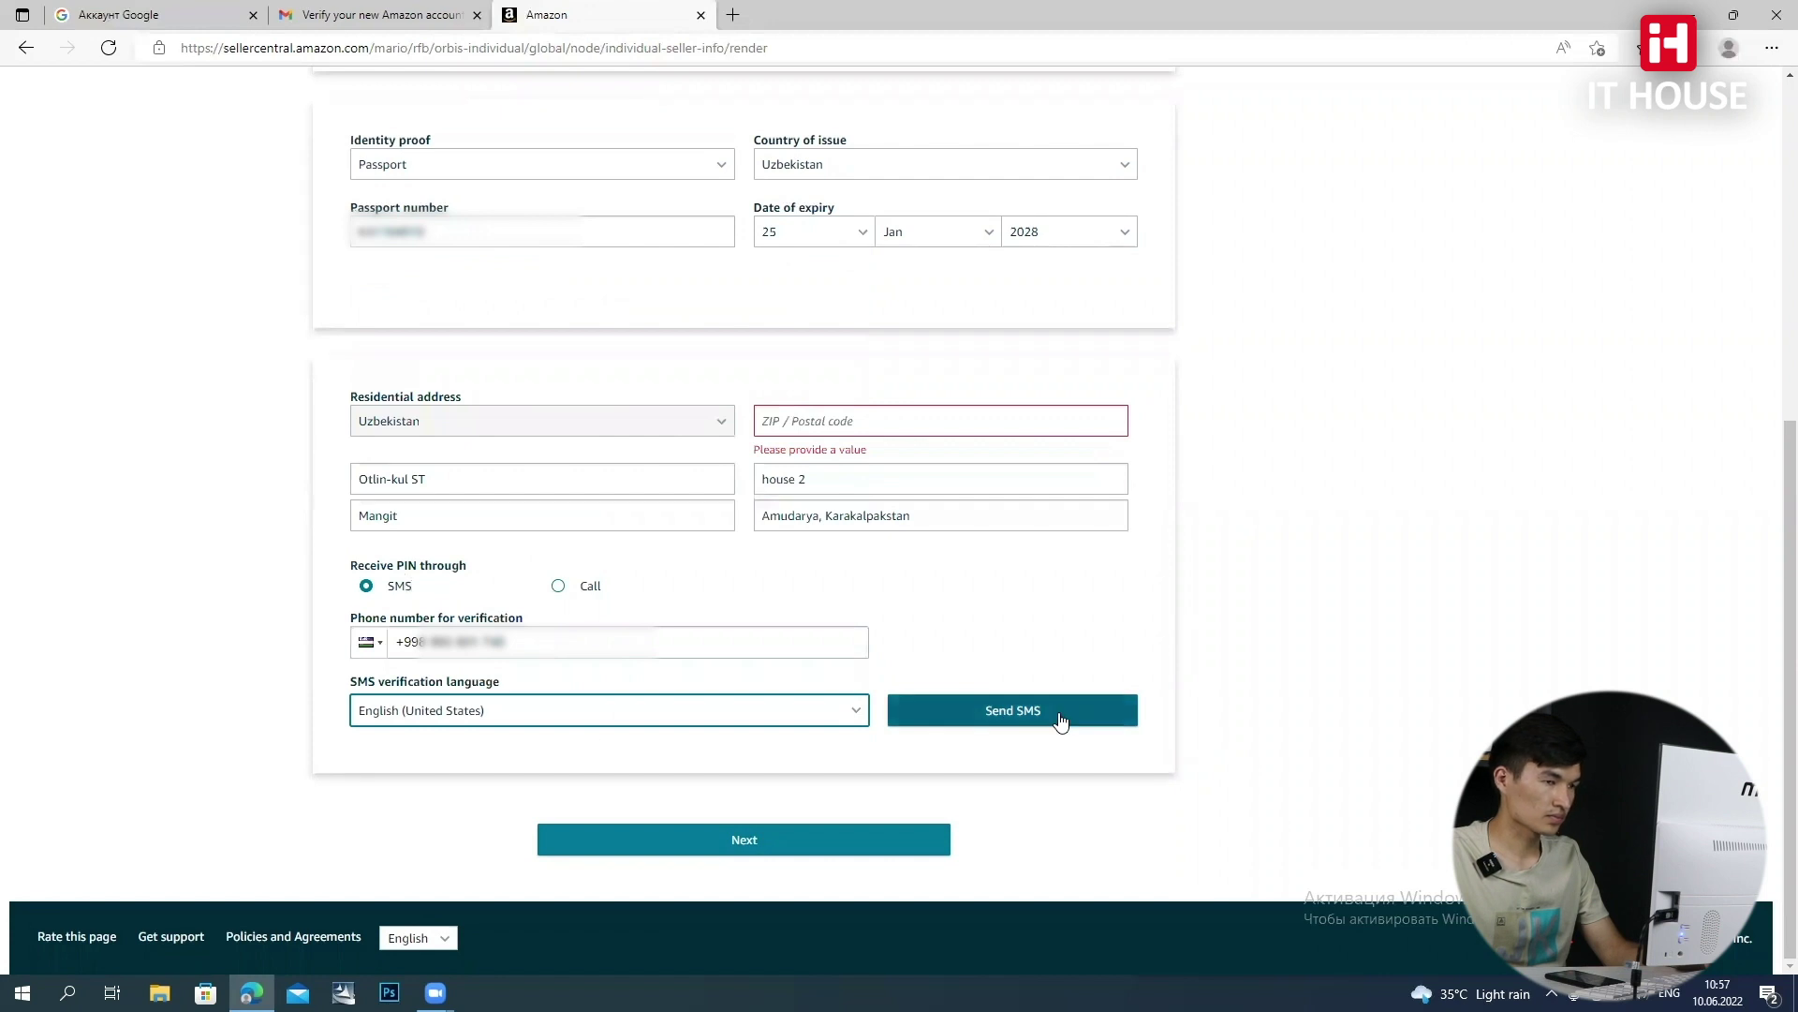
pyautogui.click(839, 418)
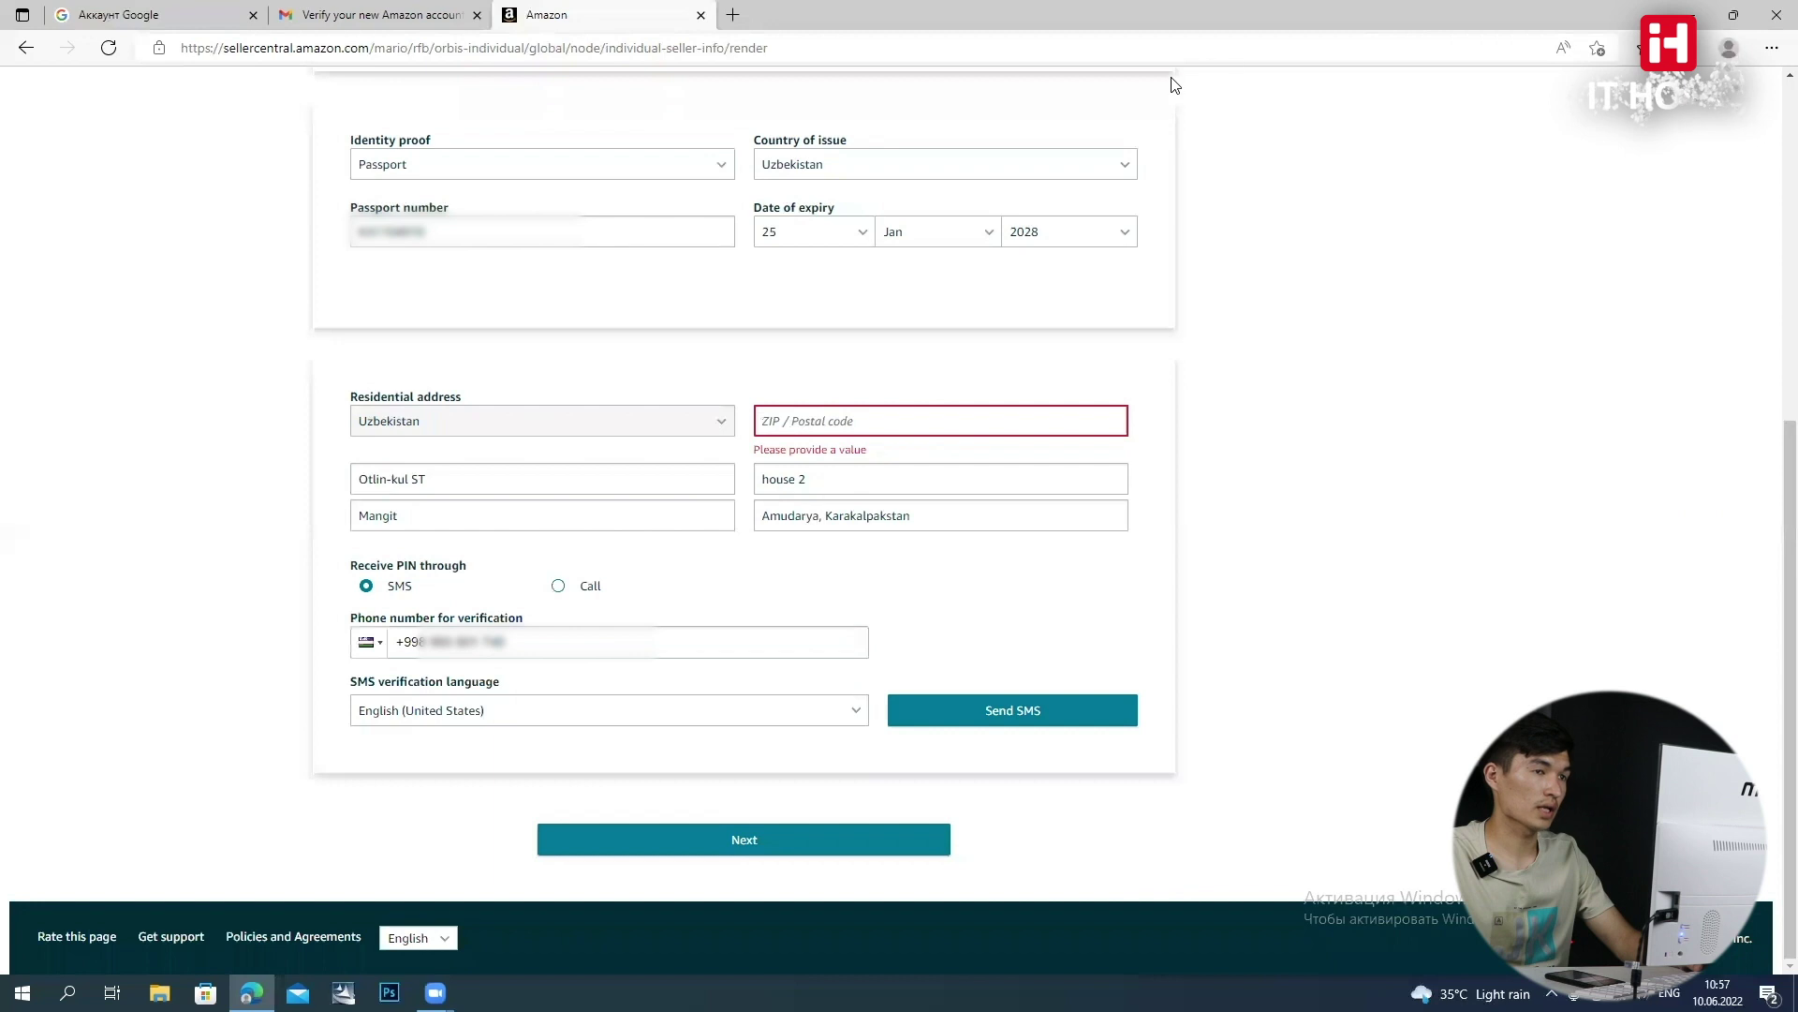
pyautogui.click(733, 15)
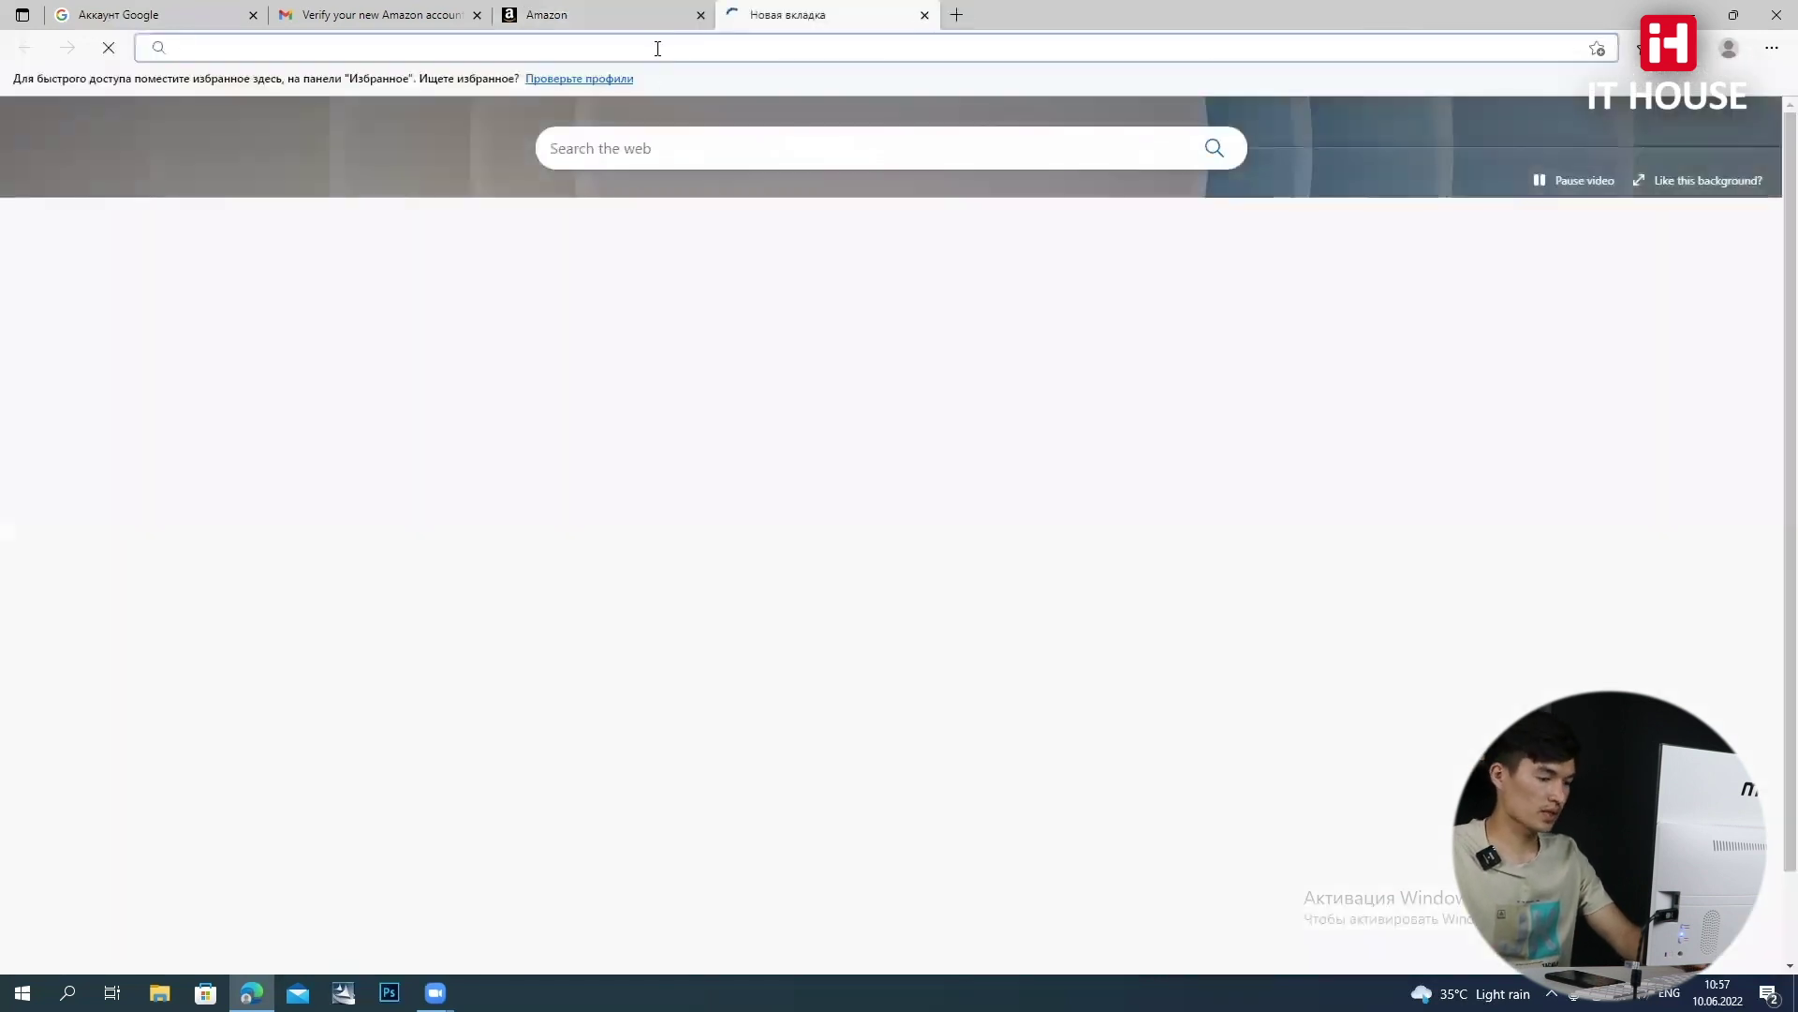
# Search Yandex for 'golden pages pochta indeksi' and open the Golden Pages result
pyautogui.write('golden ')
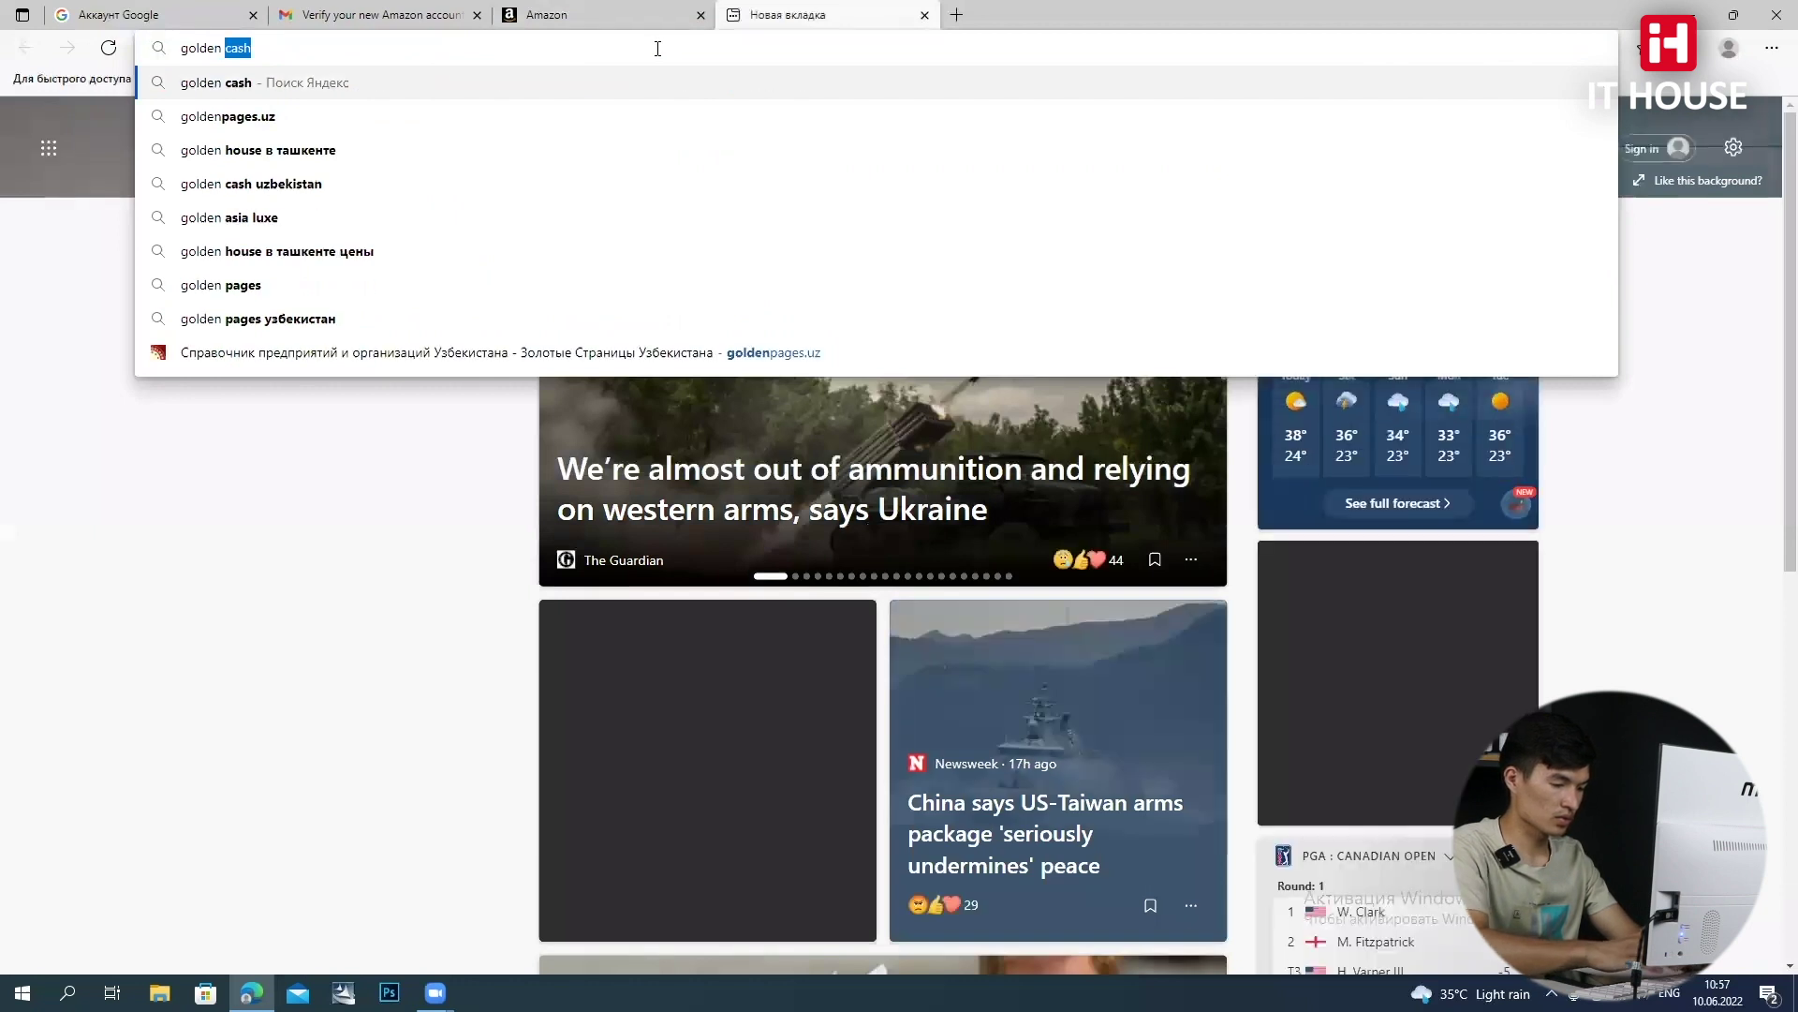
pyautogui.write('pages po')
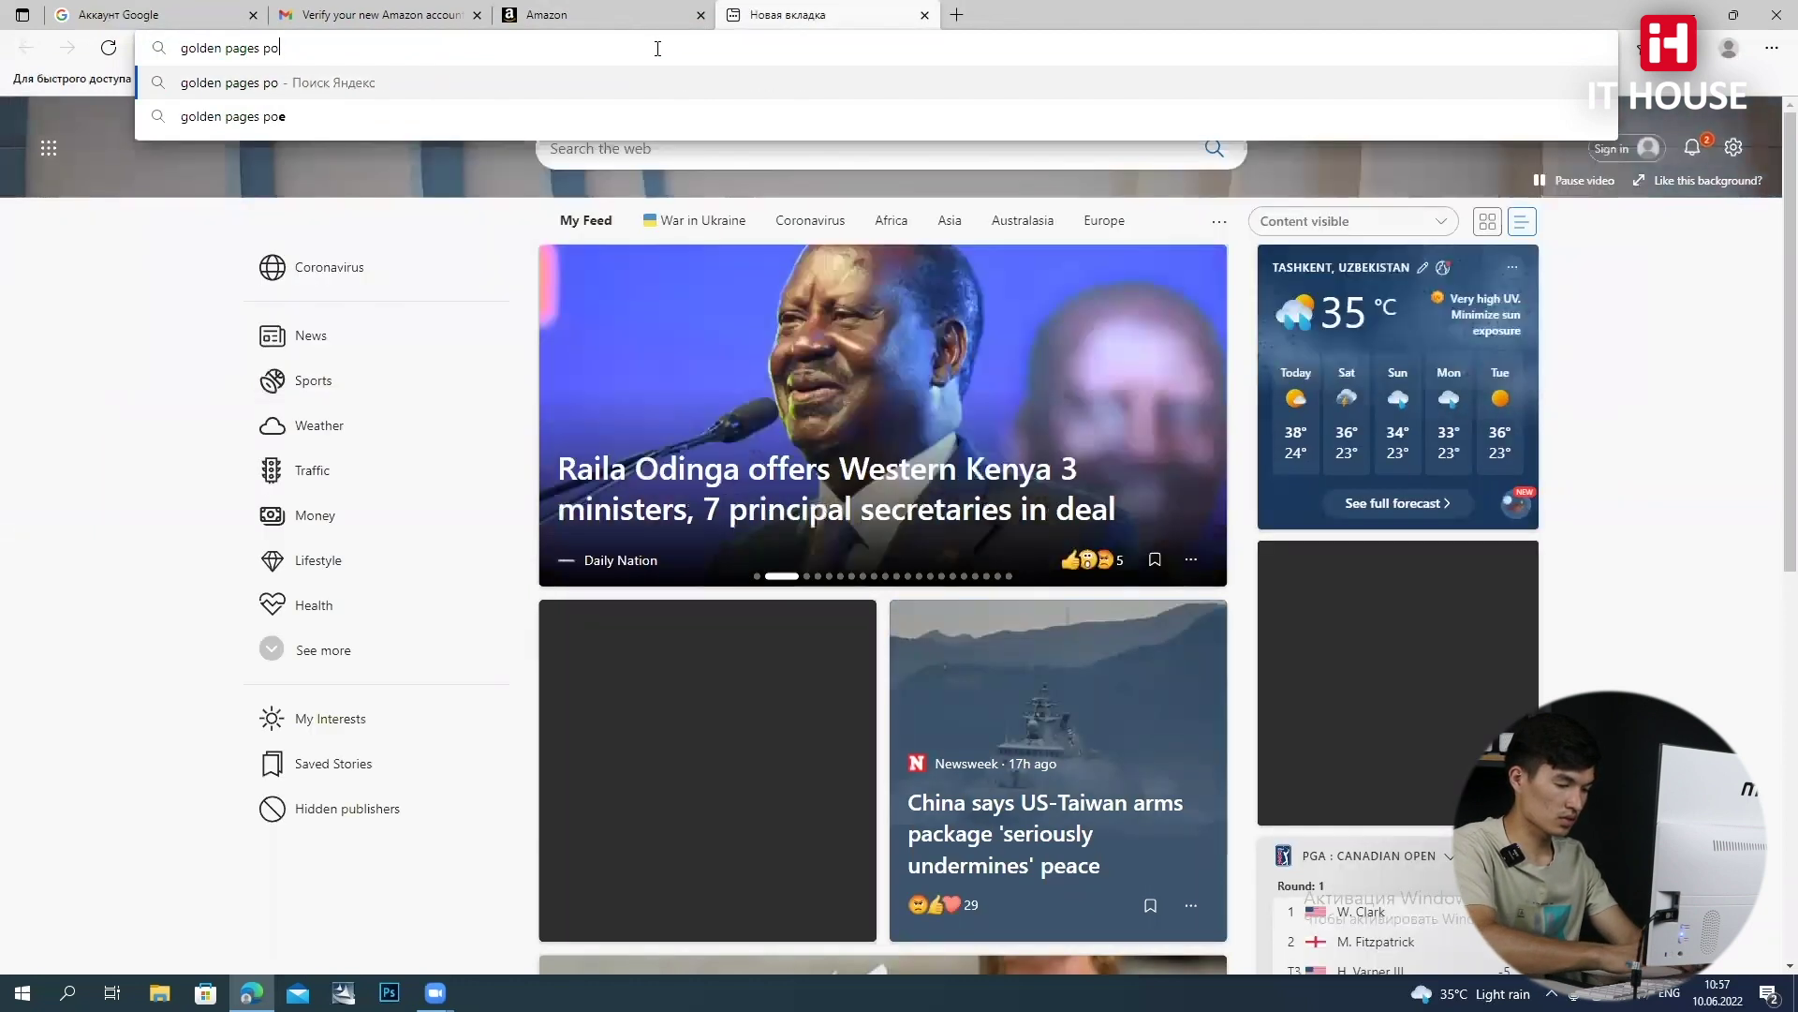
pyautogui.write('chta indeksi')
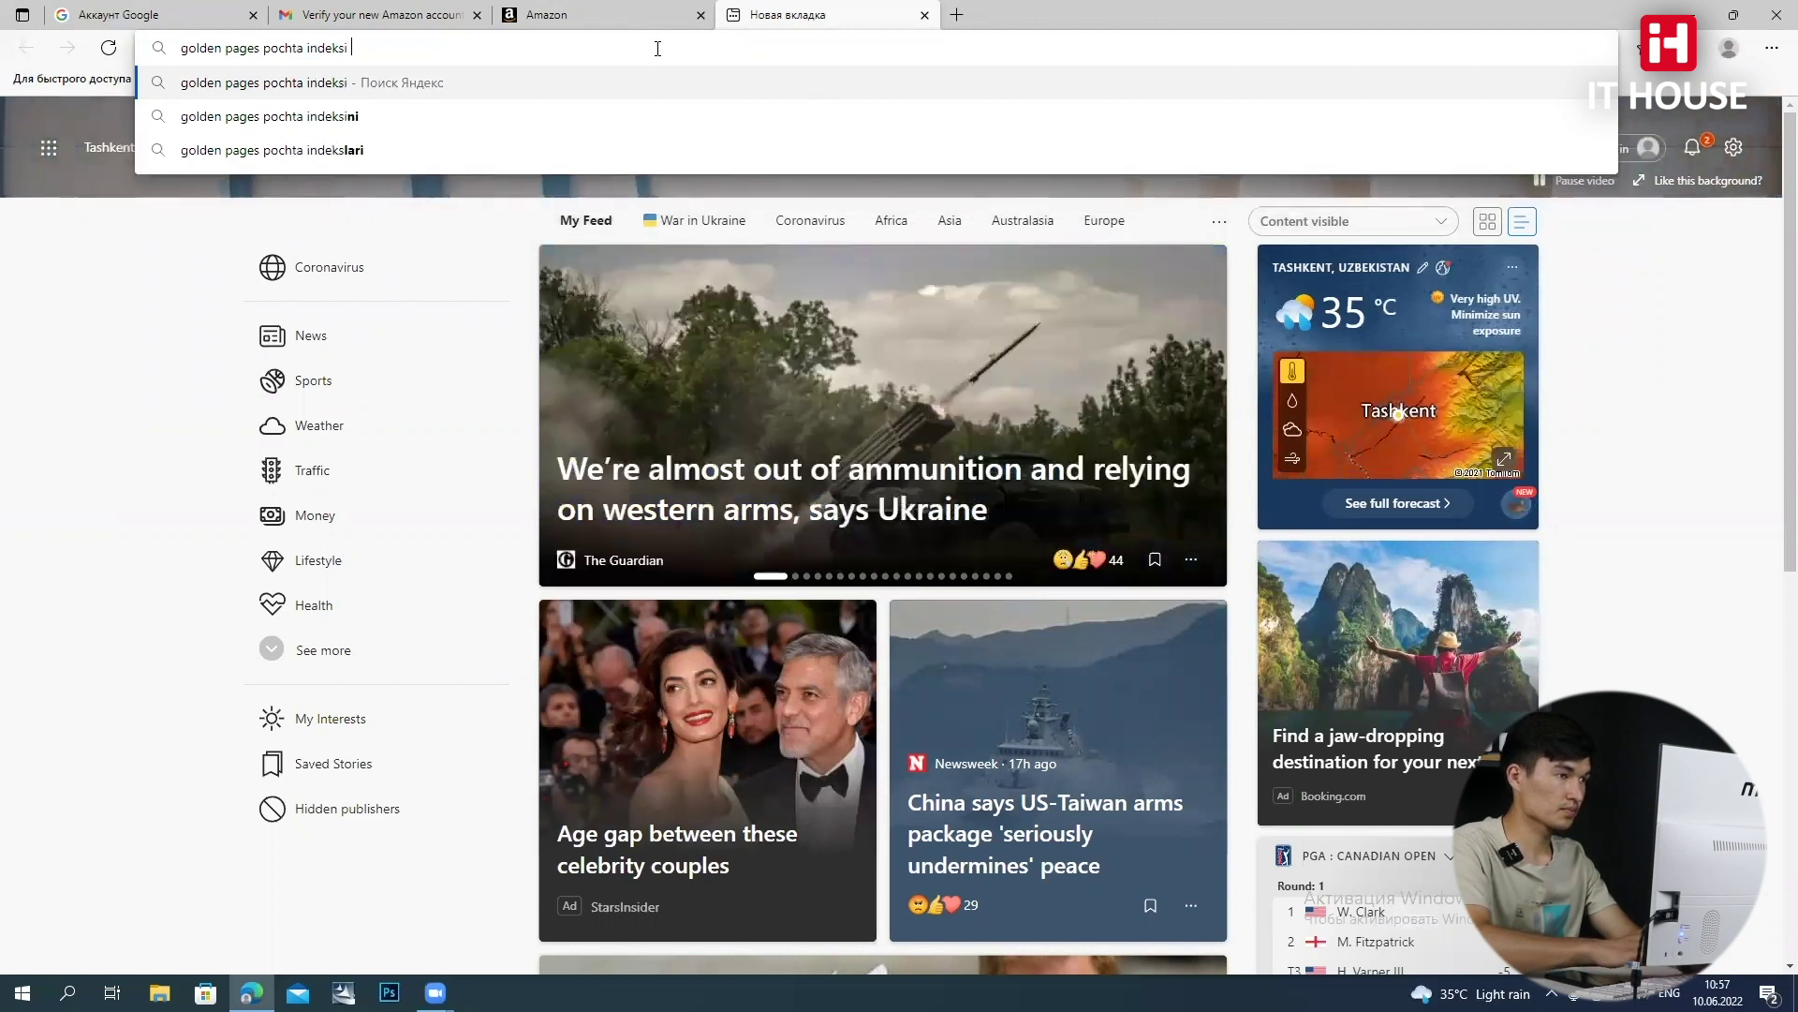
pyautogui.press('Return')
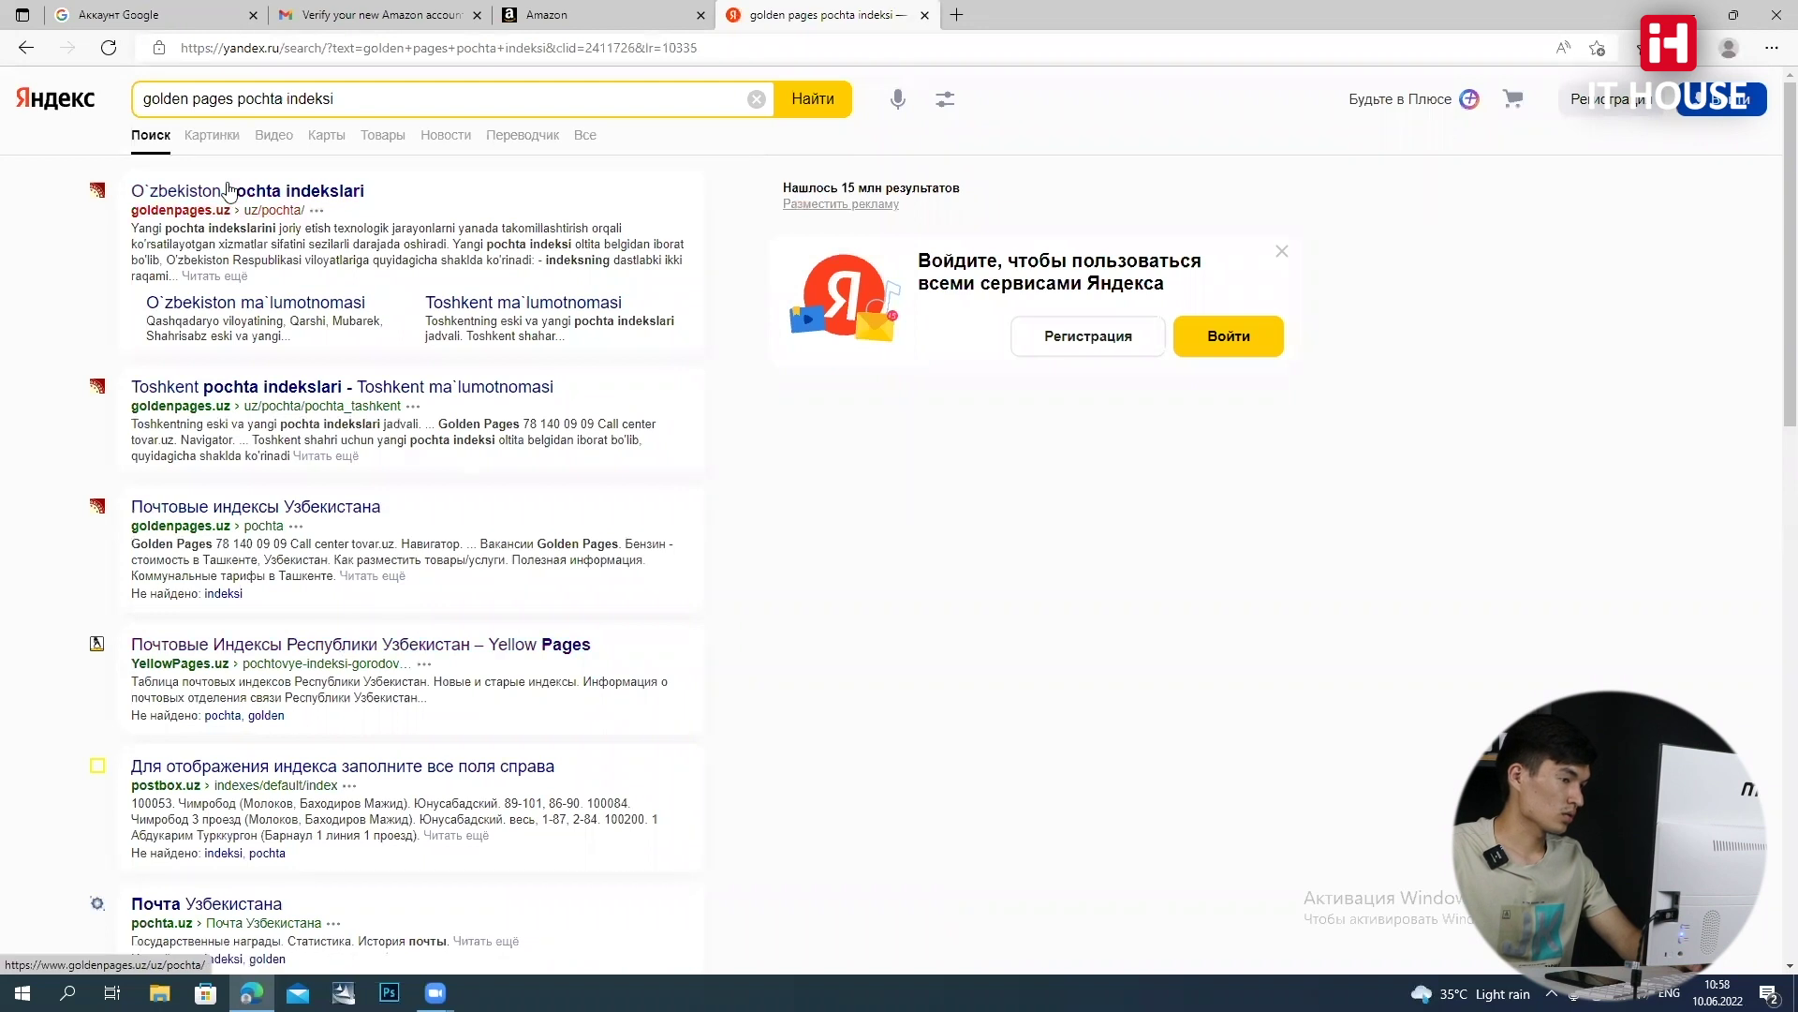
pyautogui.click(234, 192)
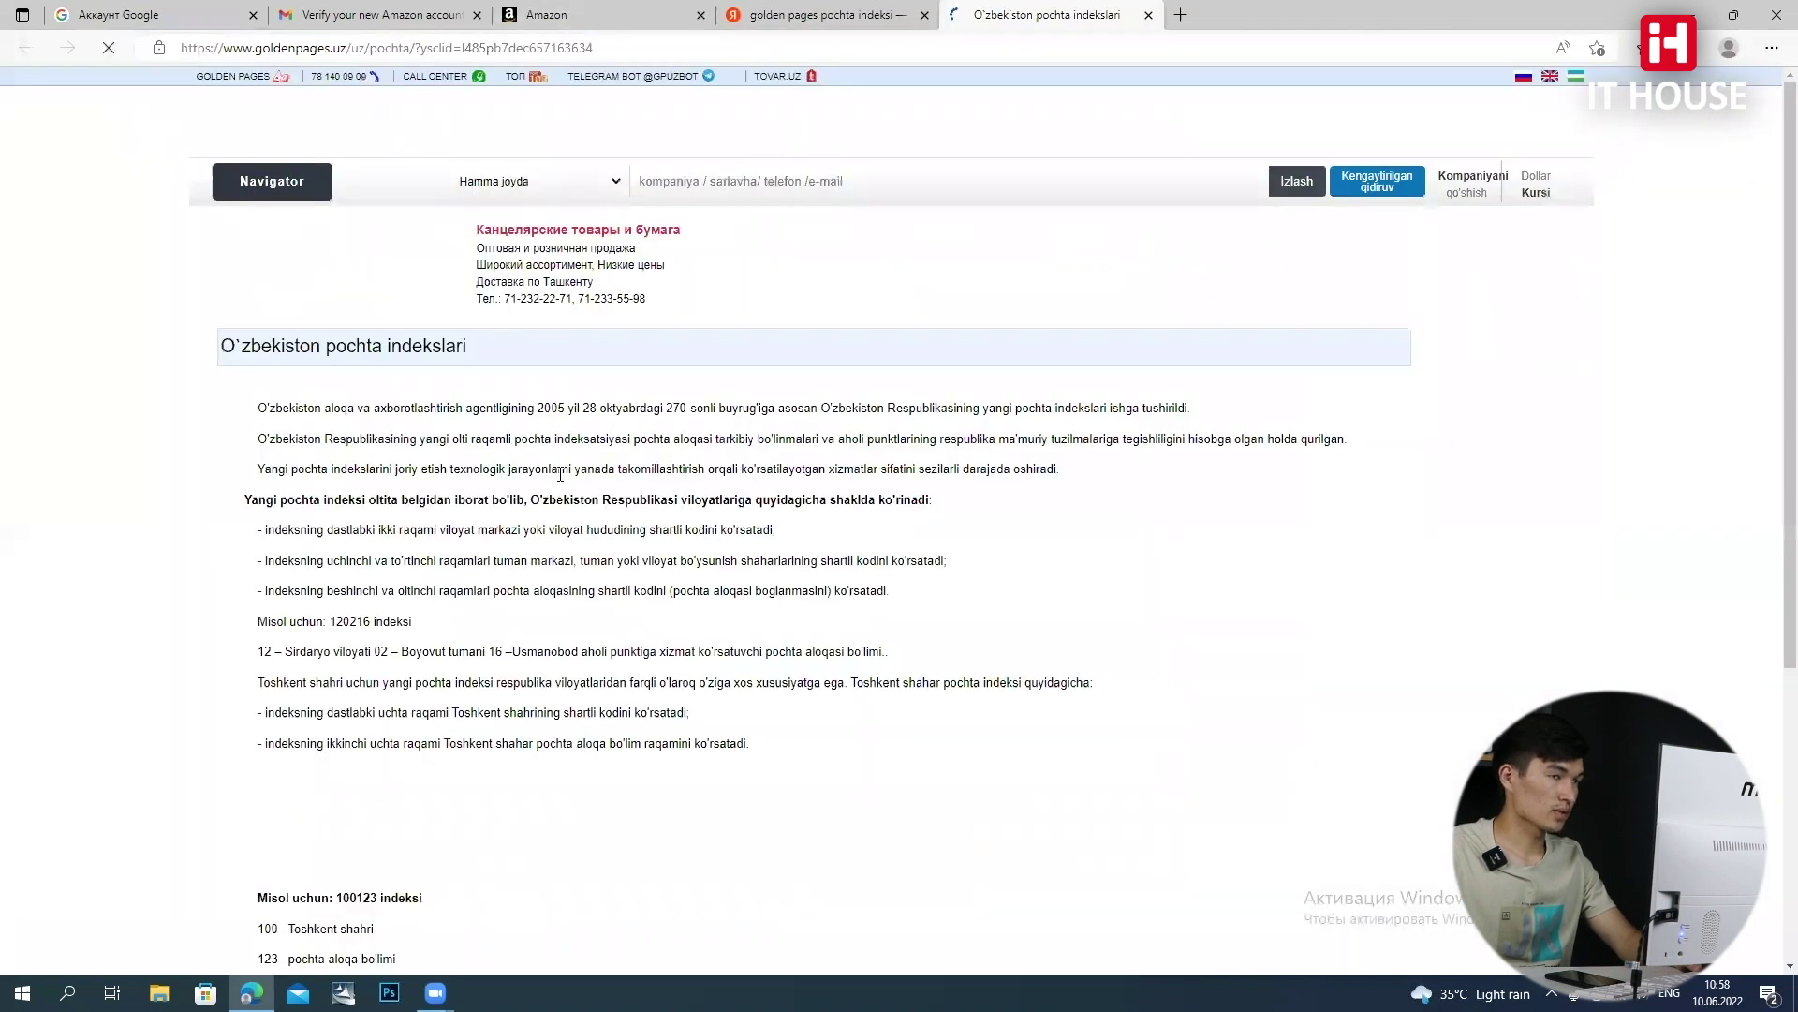
# Scroll the 'O`zbekiston pochta indekslari' page down to the regional postal index list
pyautogui.scroll(-3, 662, 482)
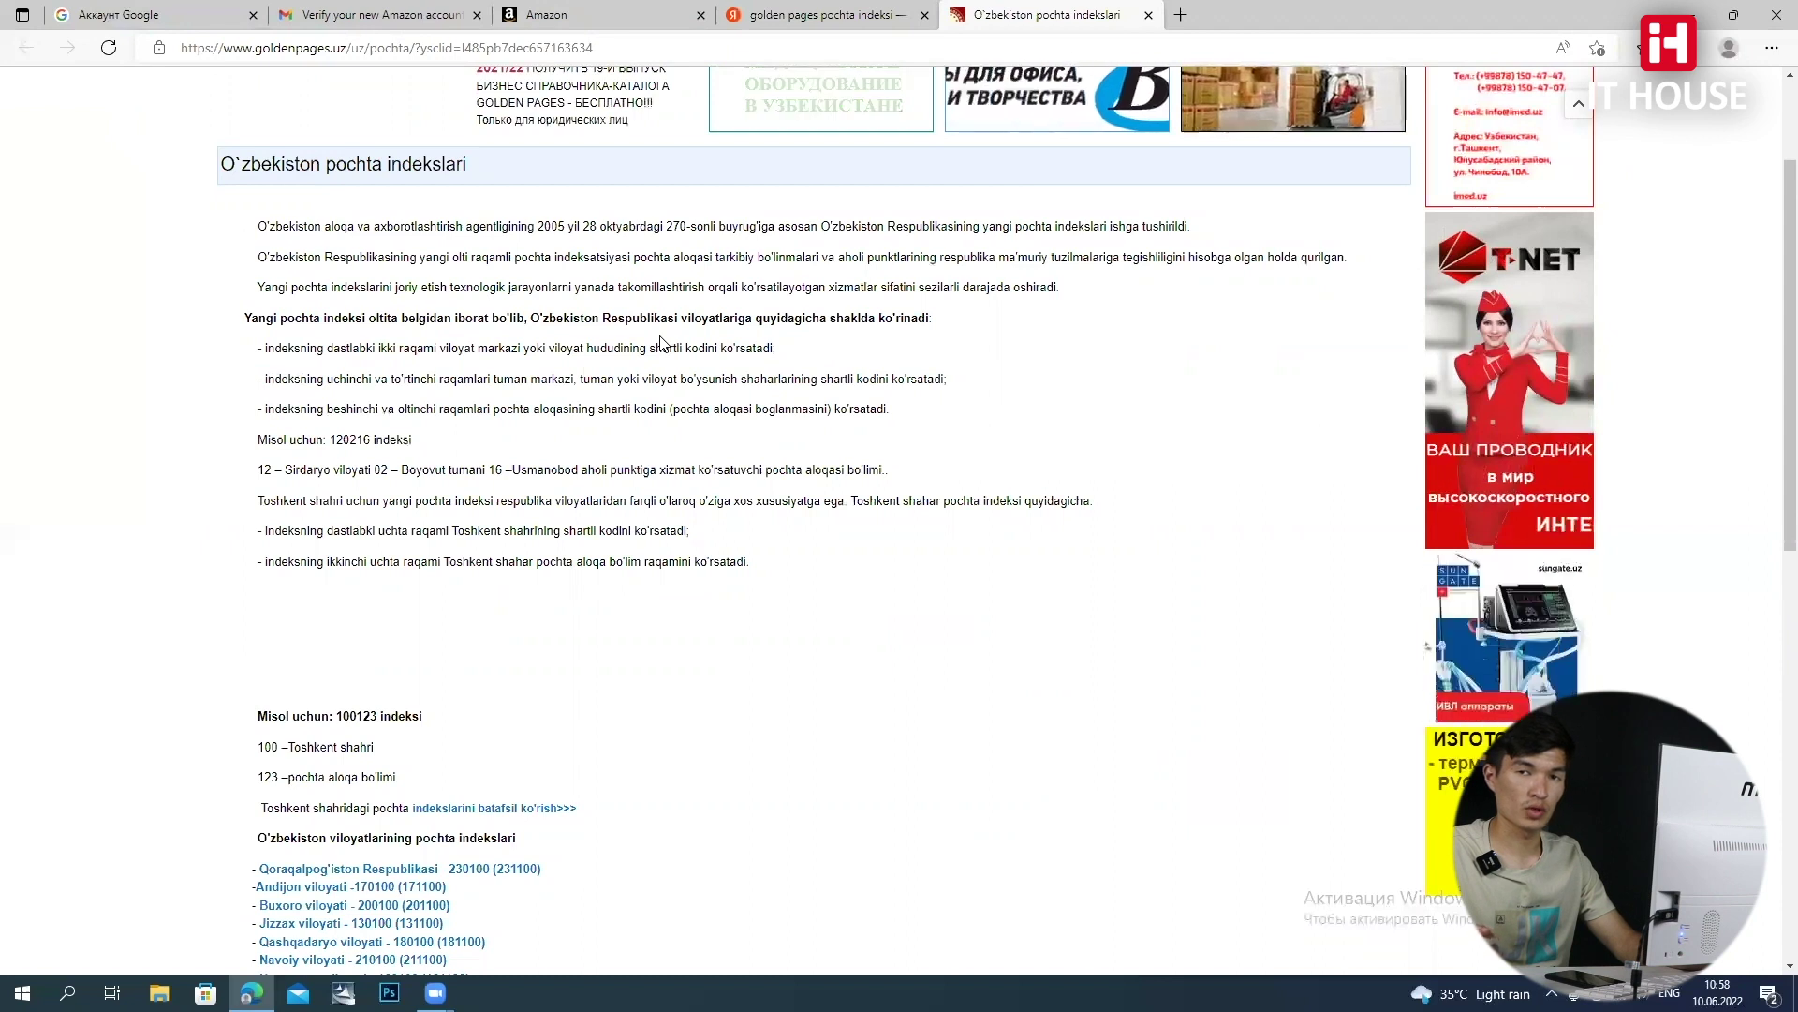
pyautogui.scroll(-2, 543, 500)
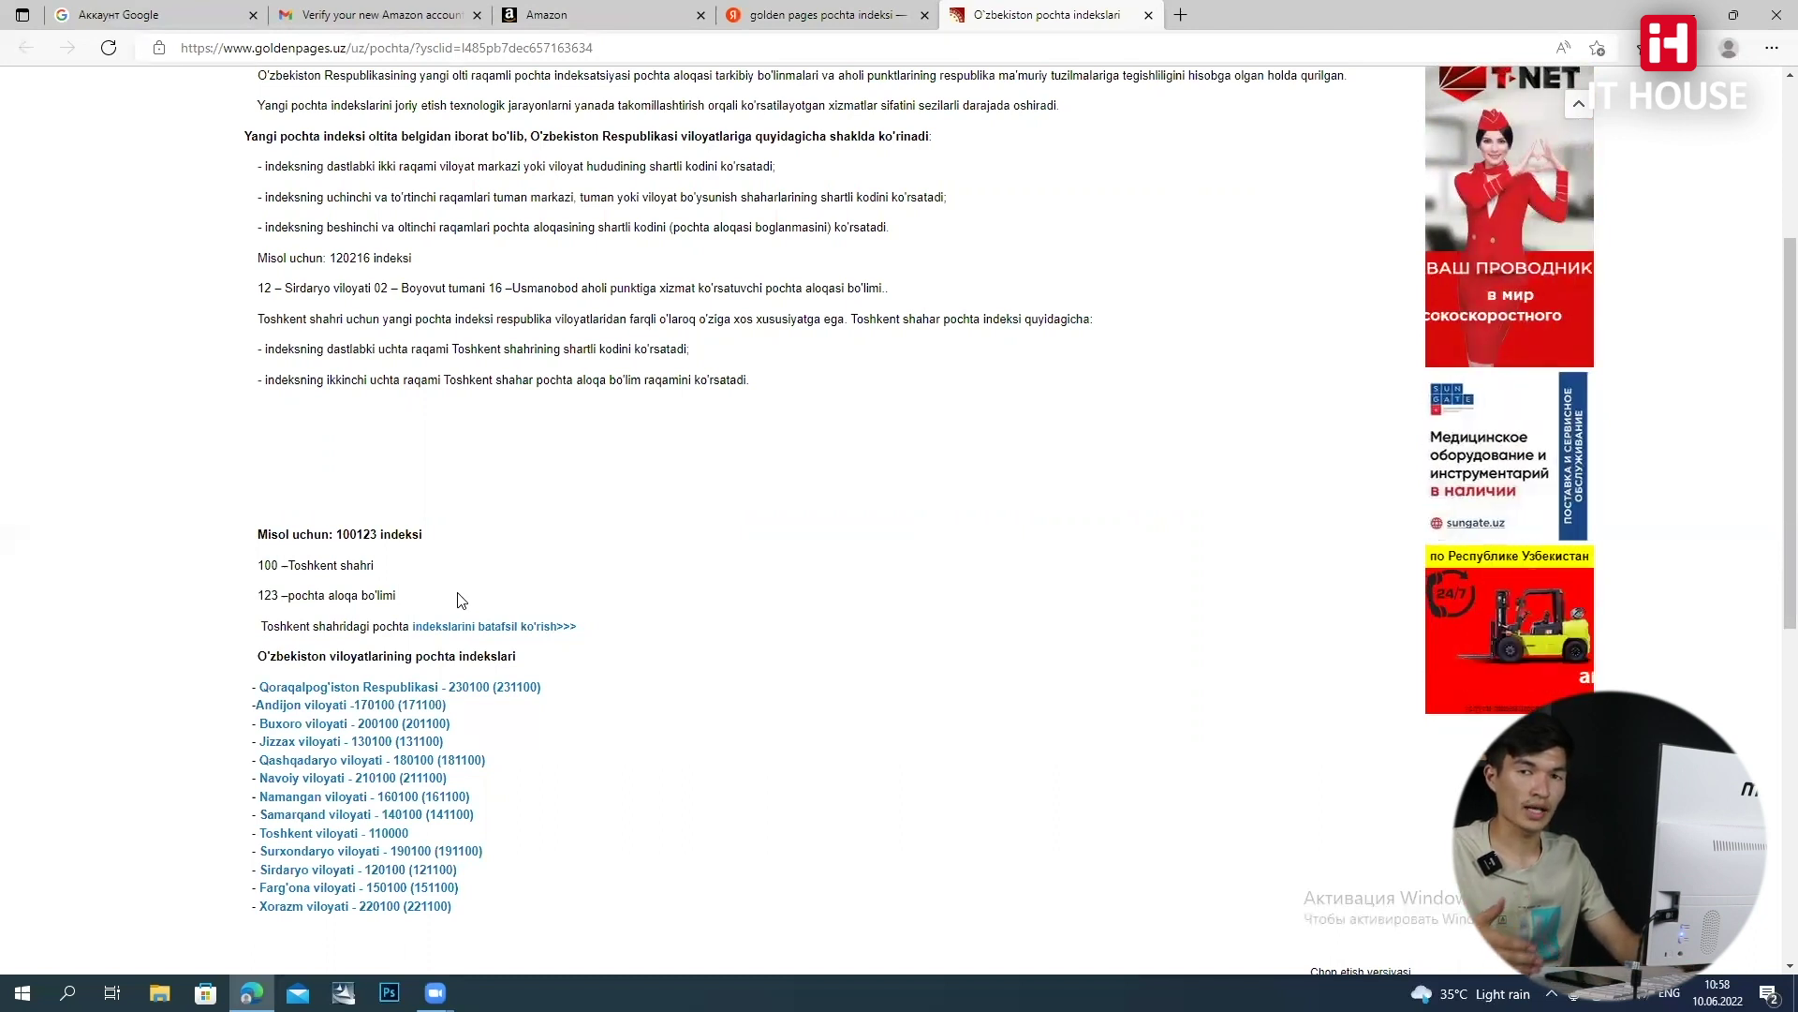
pyautogui.moveTo(258, 598); pyautogui.dragTo(396, 596)
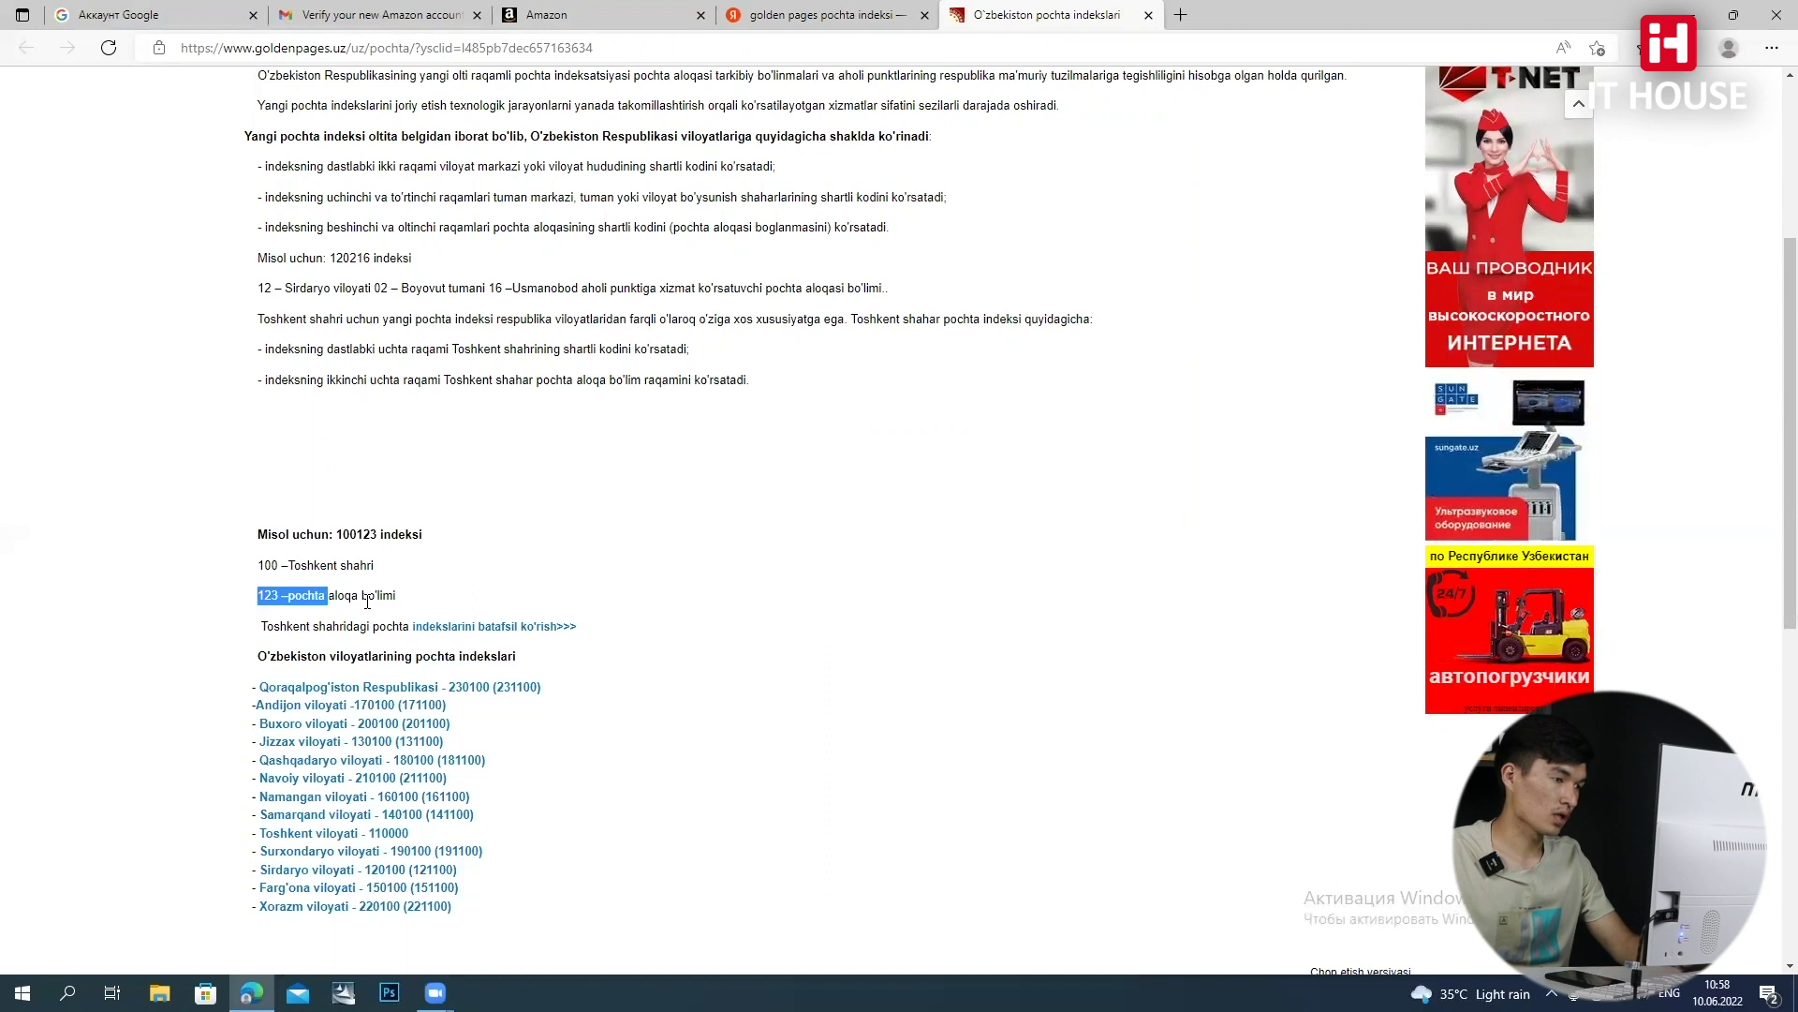
pyautogui.click(638, 803)
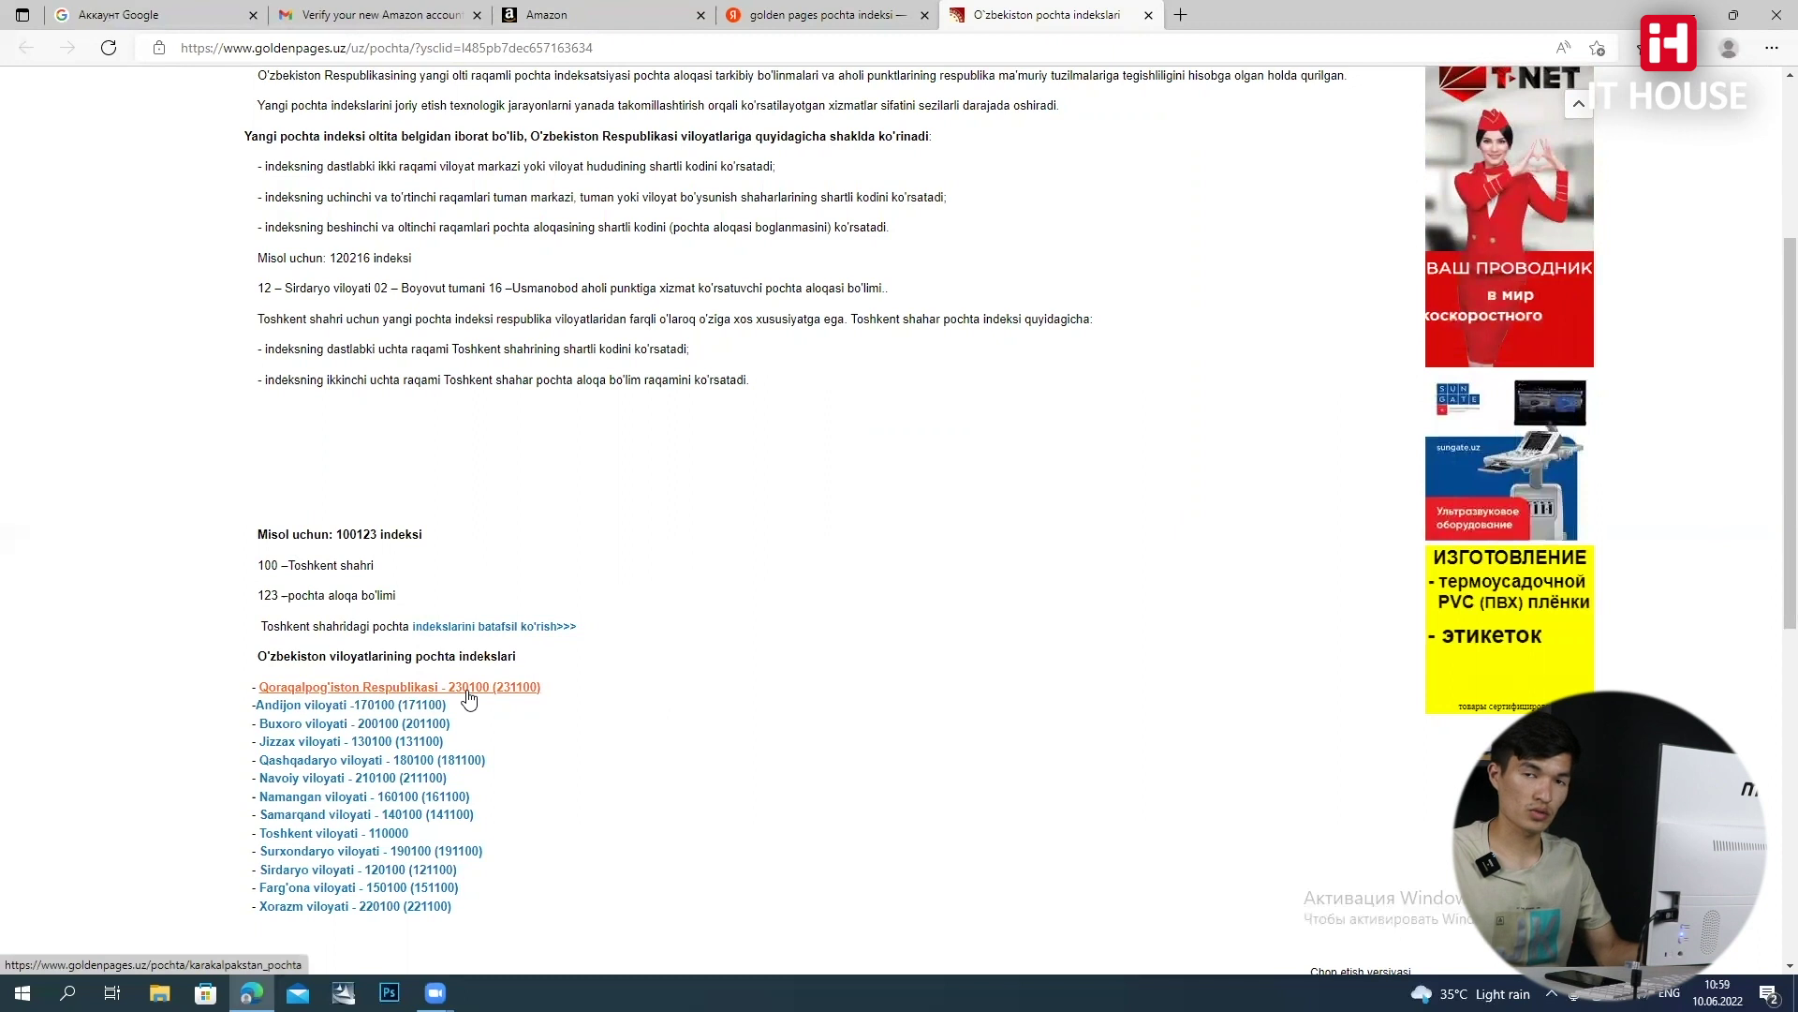
# Open the Qoraqalpog'iston Respublikasi index table and scroll to the Мангит Почтамт 230700 row
pyautogui.click(469, 693)
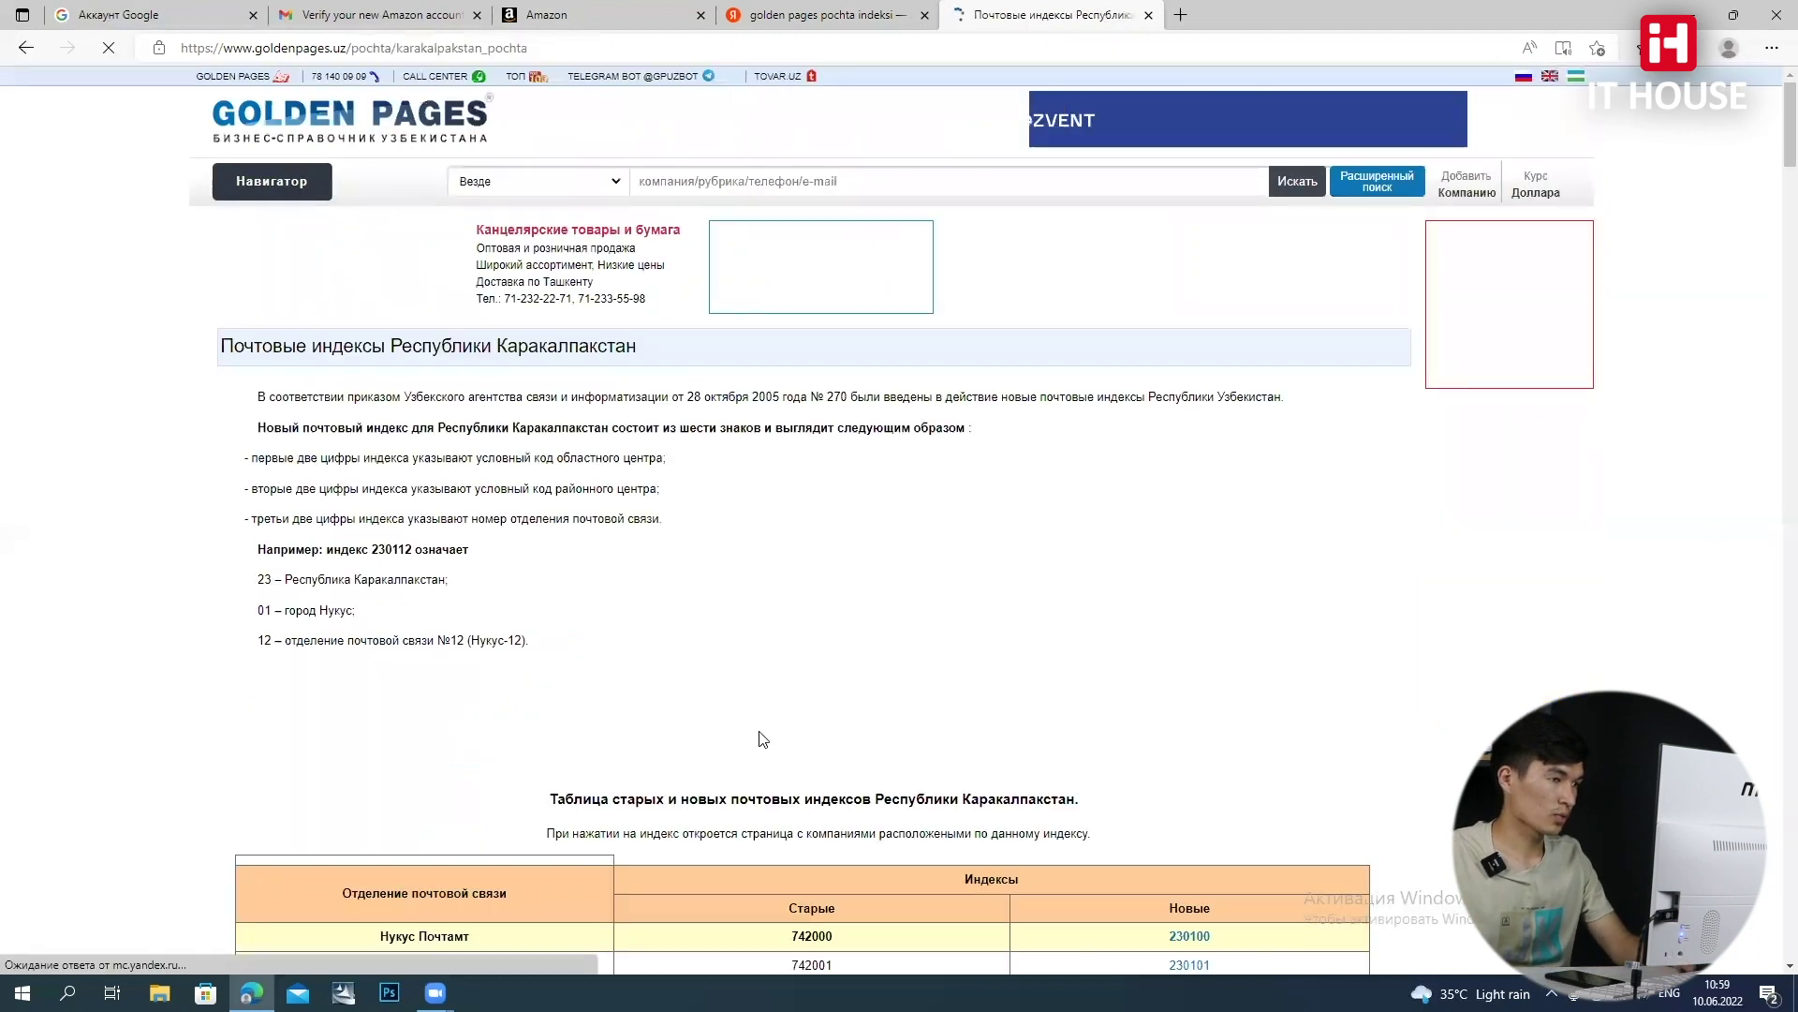
pyautogui.scroll(-10, 796, 684)
pyautogui.scroll(-8, 694, 673)
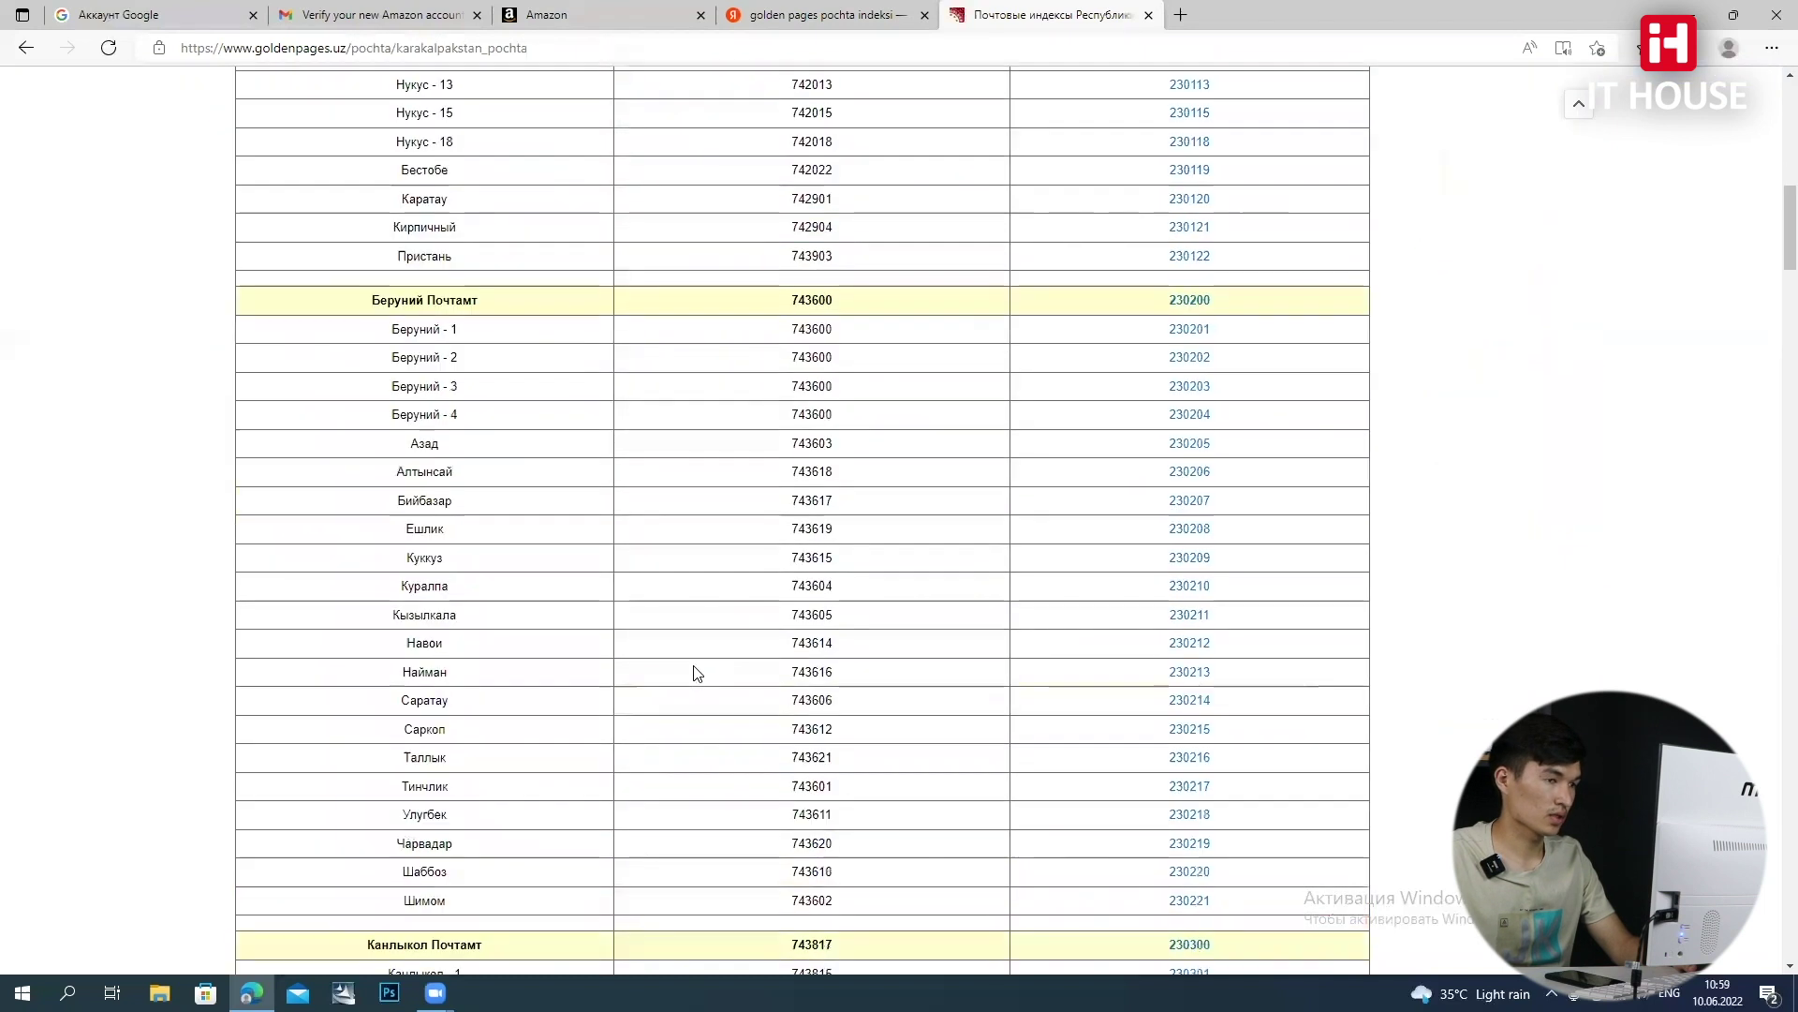
pyautogui.scroll(-8, 580, 684)
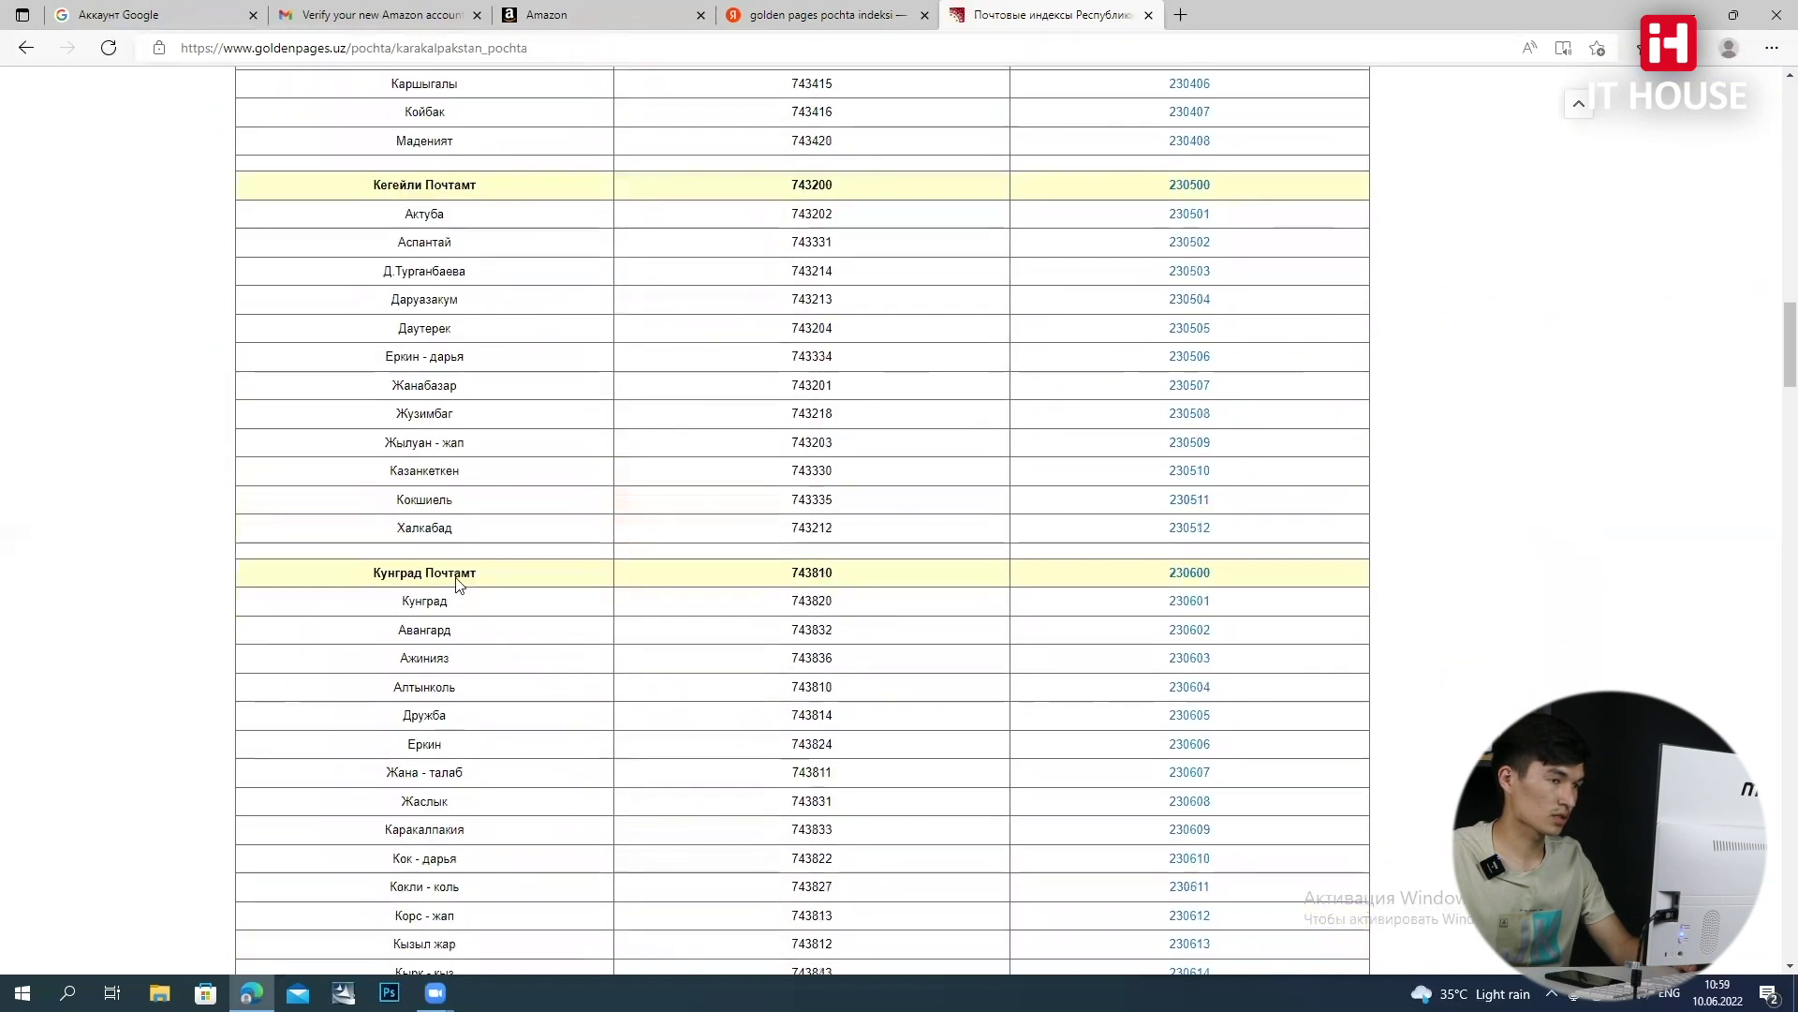
pyautogui.scroll(-2, 499, 561)
pyautogui.scroll(-7, 501, 566)
pyautogui.scroll(4, 574, 537)
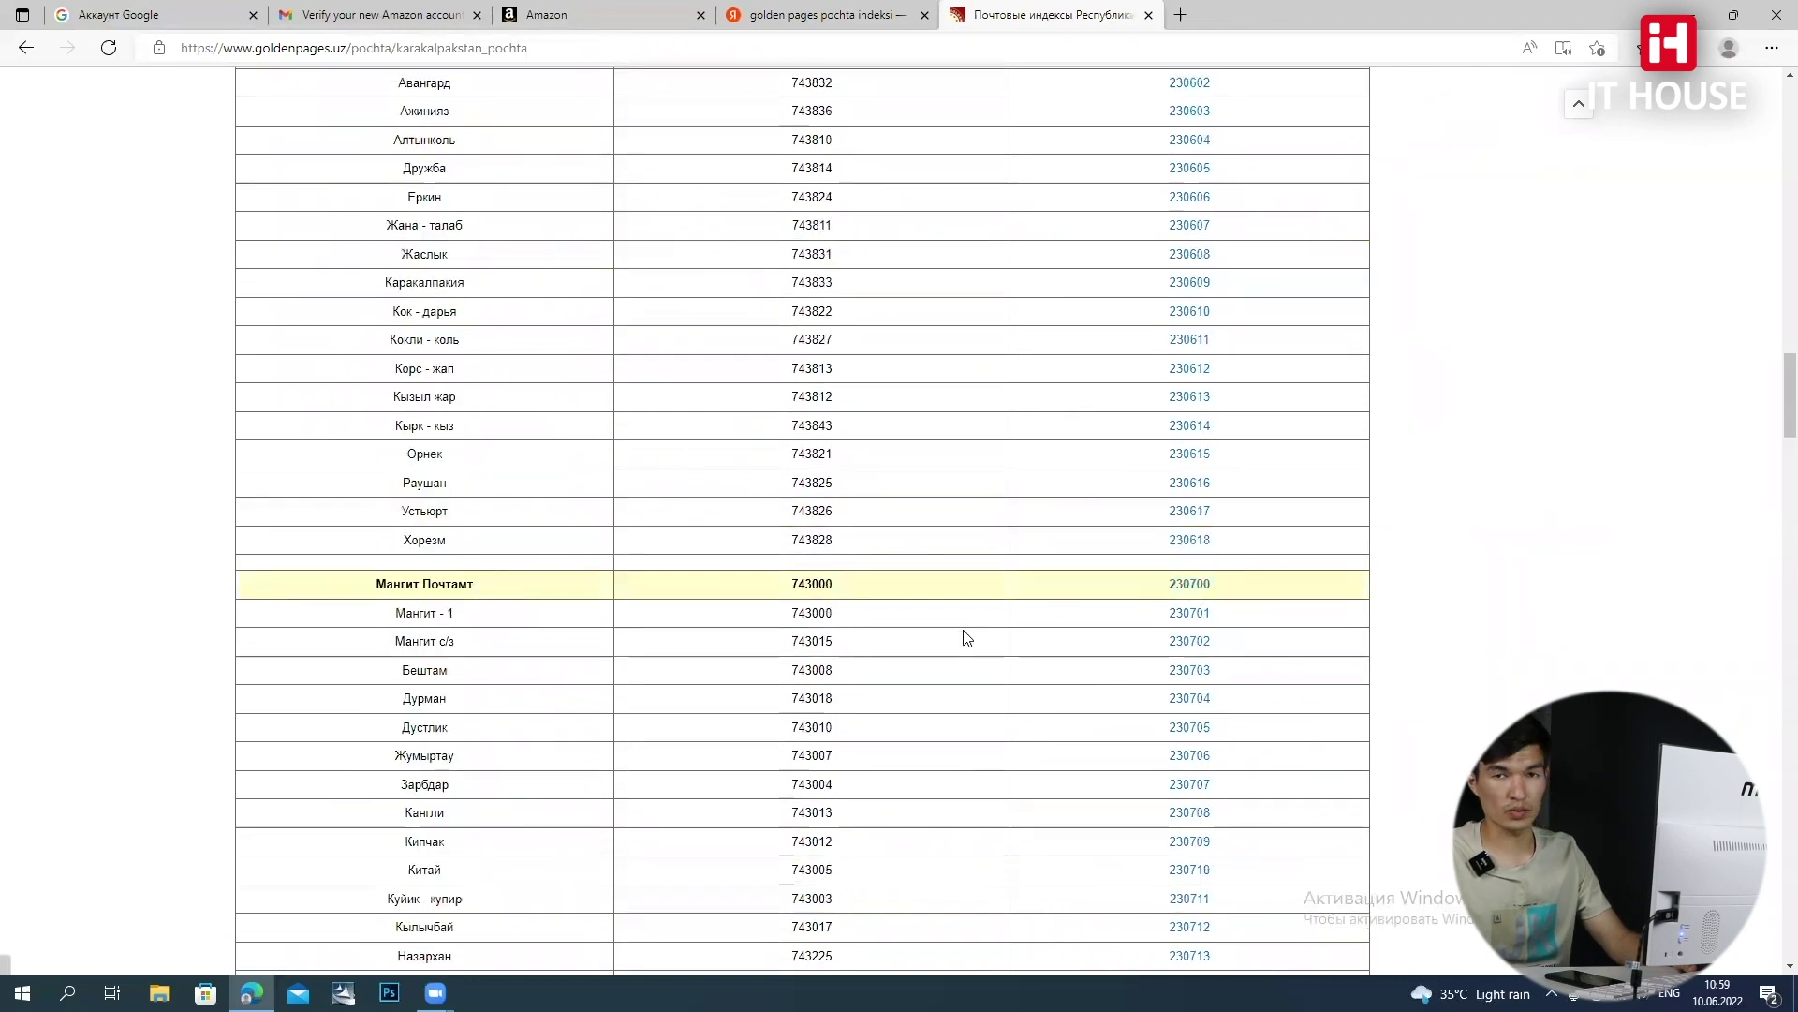
pyautogui.scroll(-2, 963, 631)
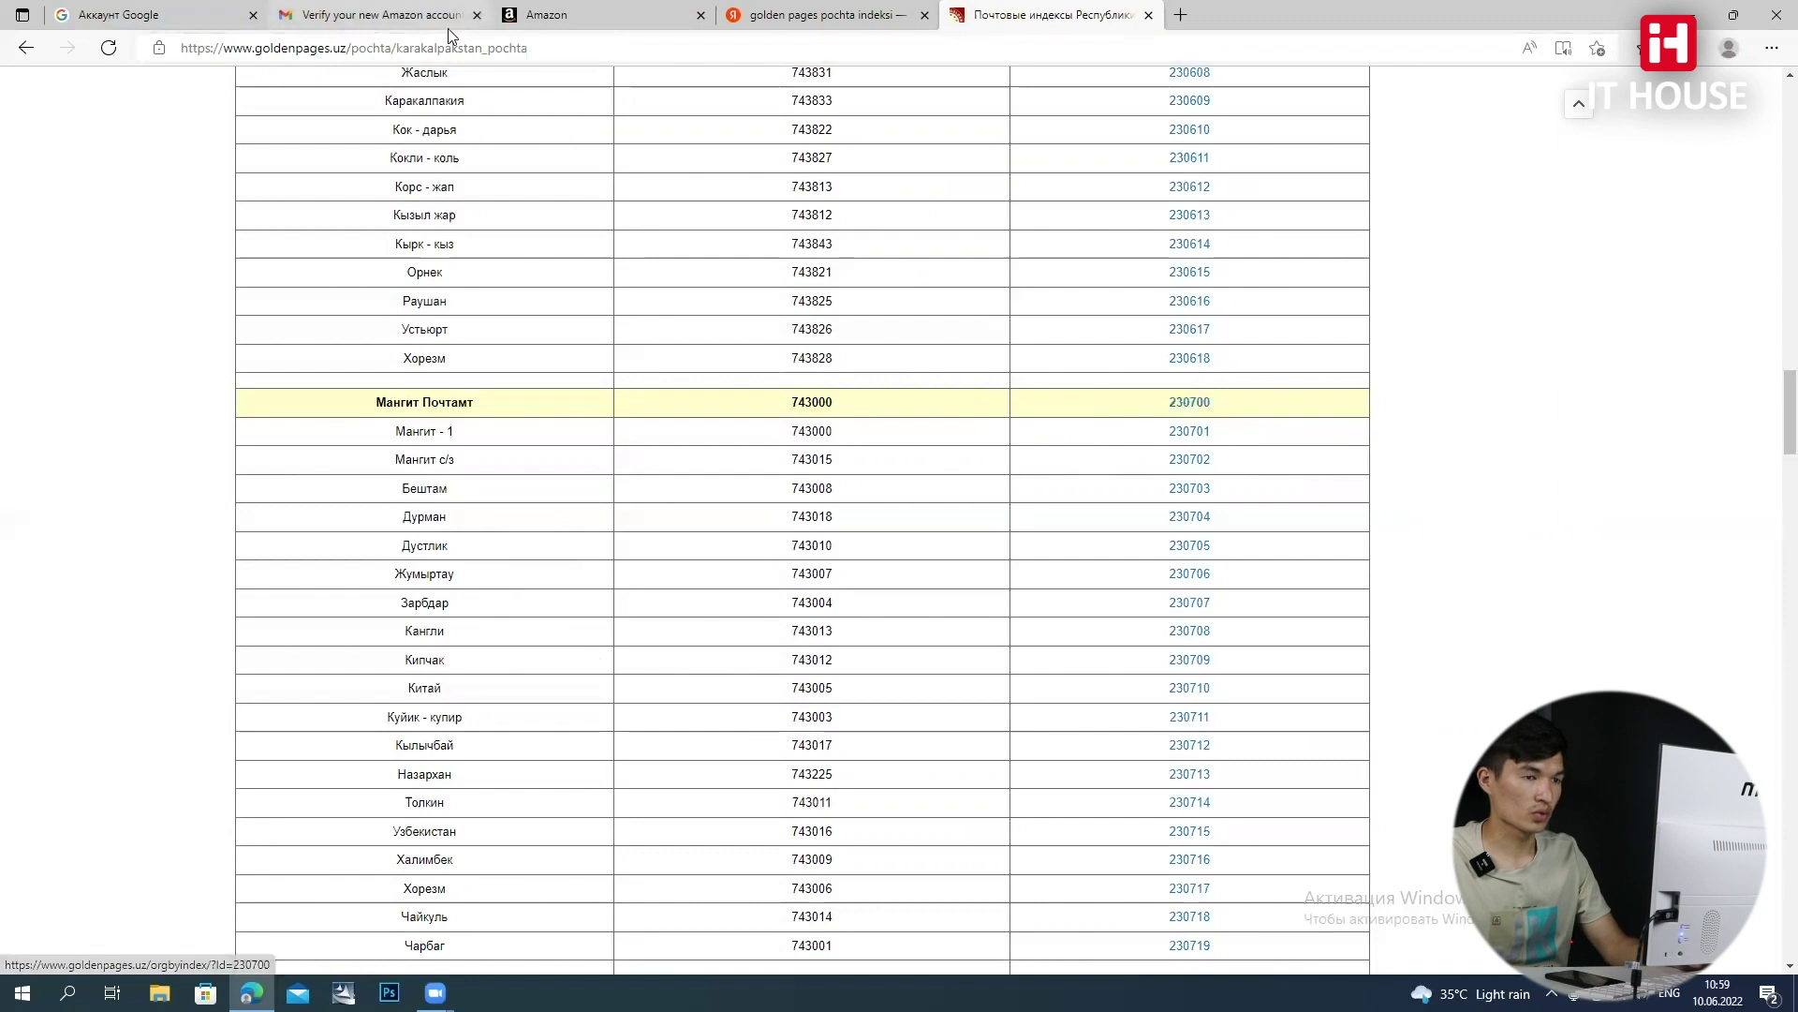
# Back on the Amazon form, enter postal code 230700 and request the SMS verification PIN
pyautogui.click(805, 15)
pyautogui.click(579, 17)
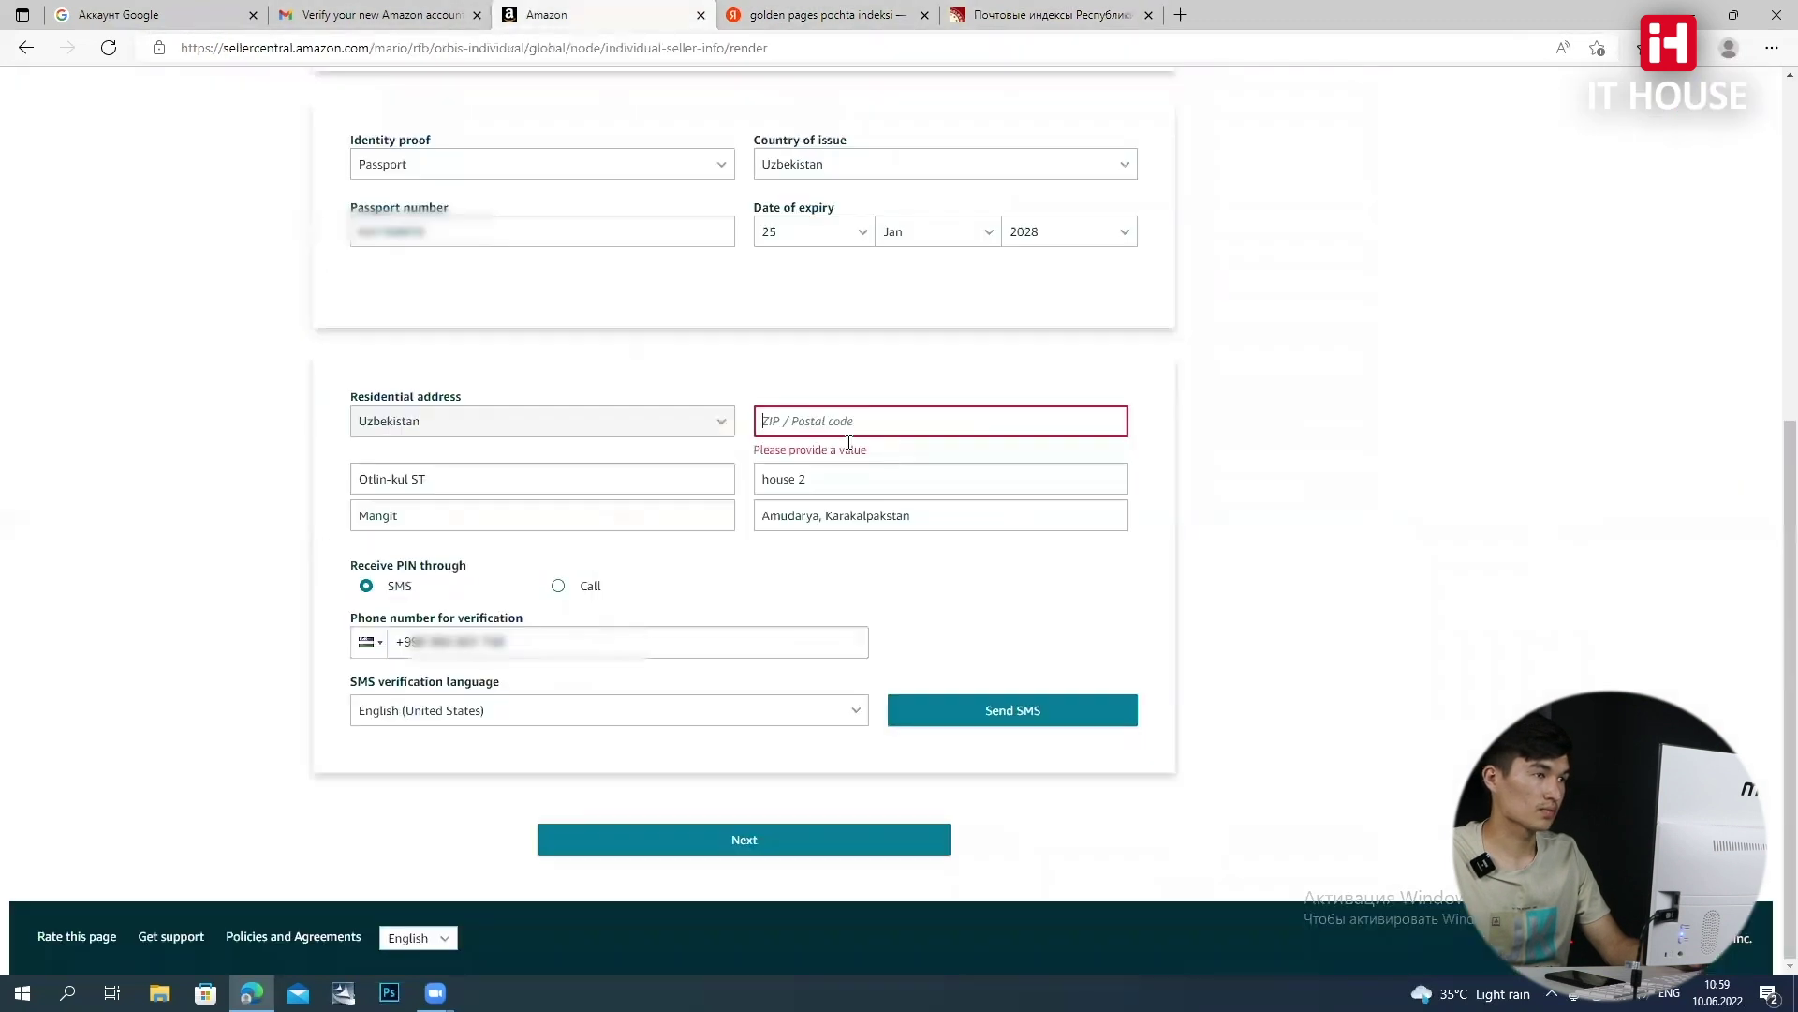
pyautogui.write('2307')
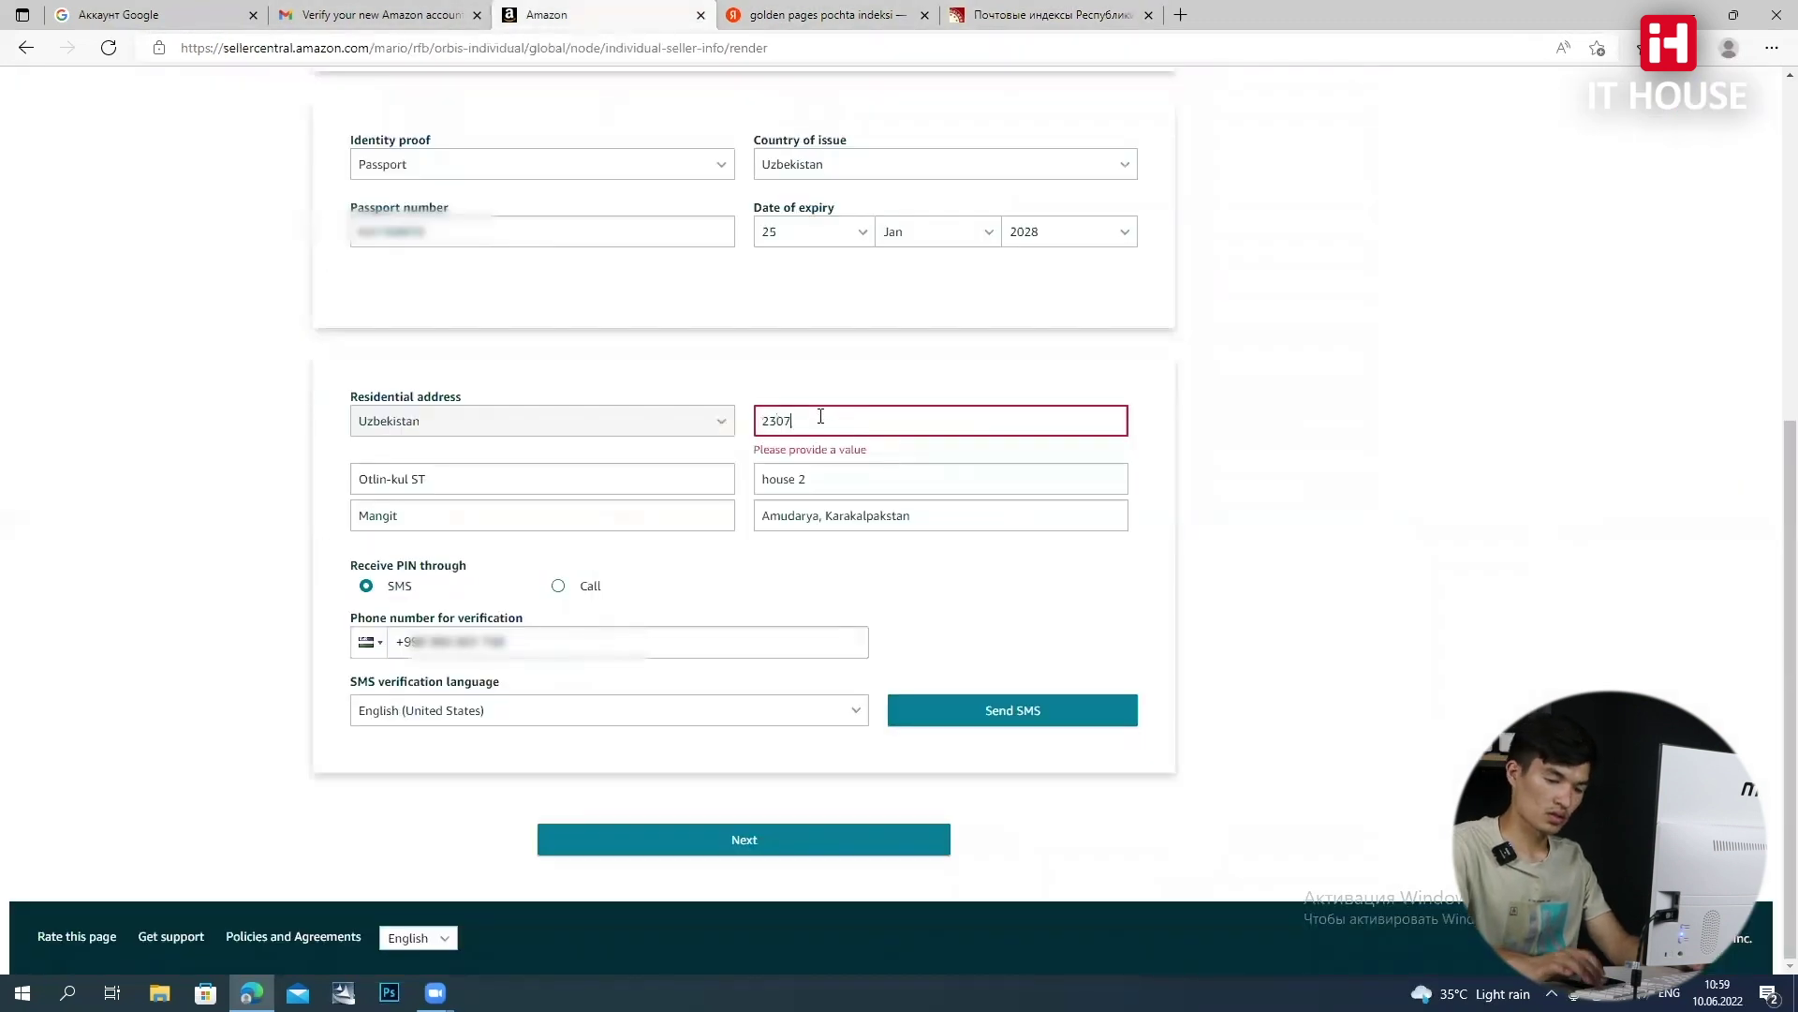
pyautogui.write('00')
pyautogui.click(1036, 708)
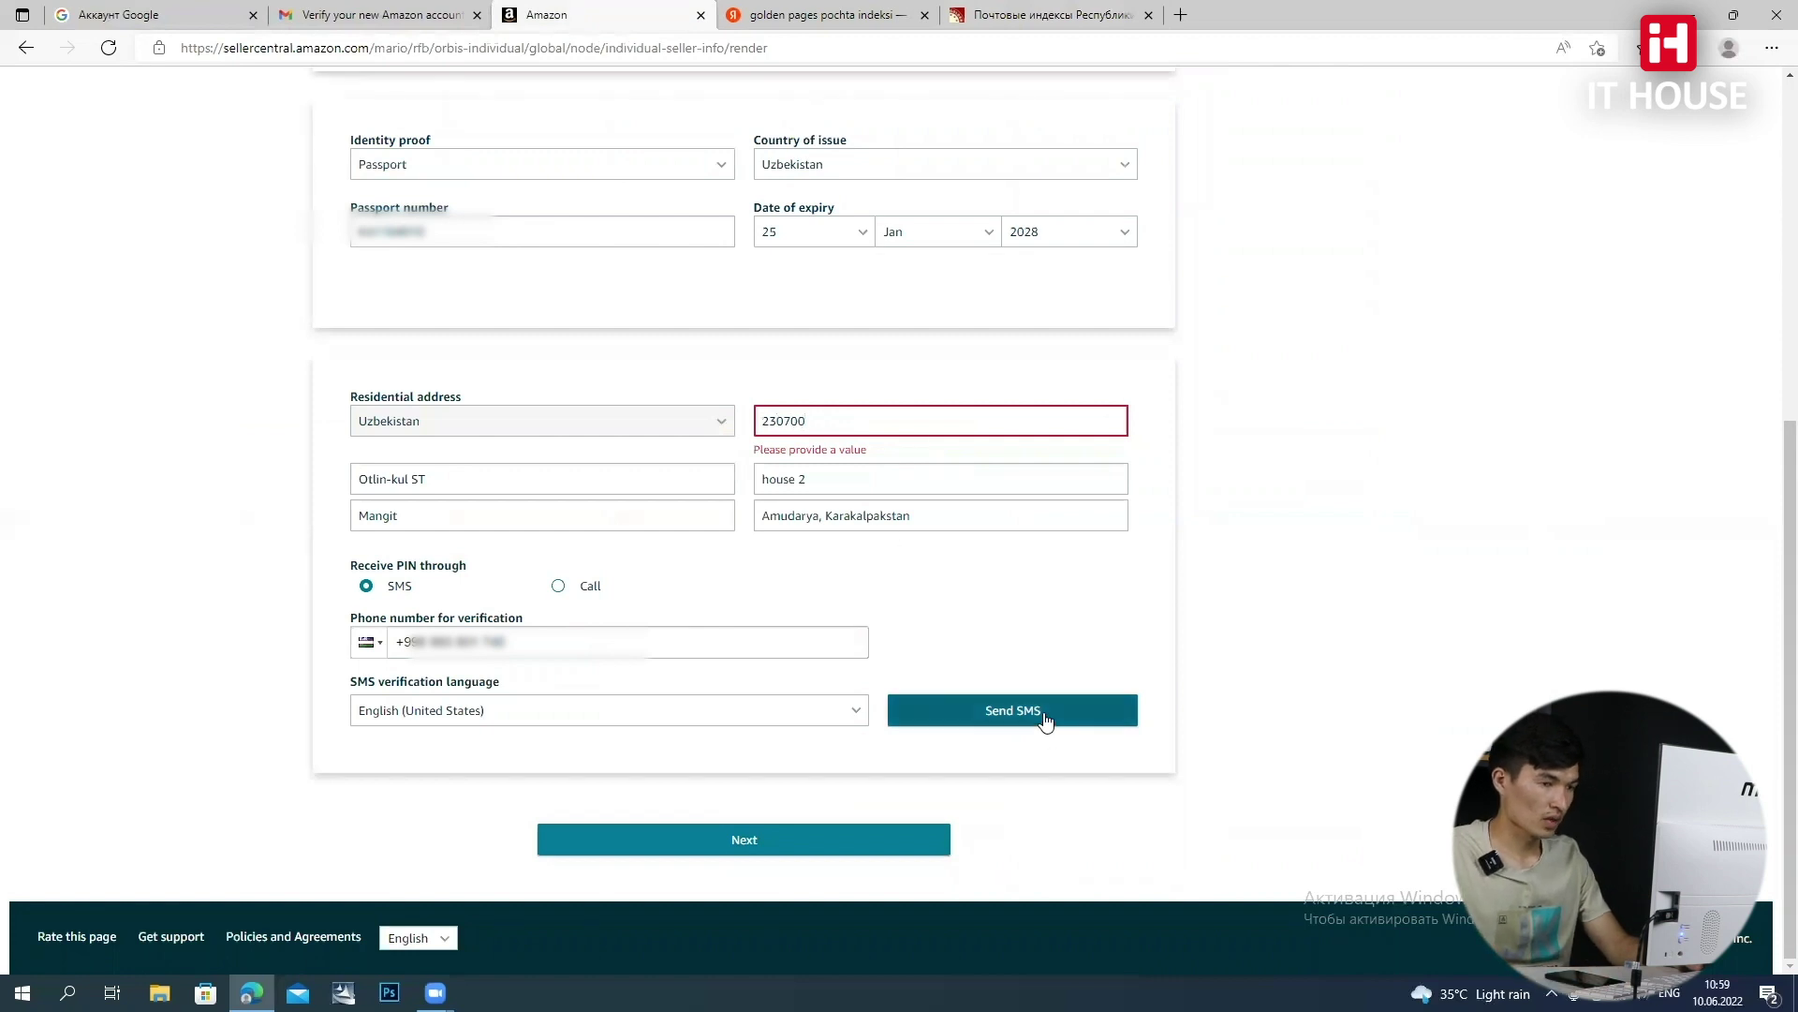
pyautogui.click(815, 535)
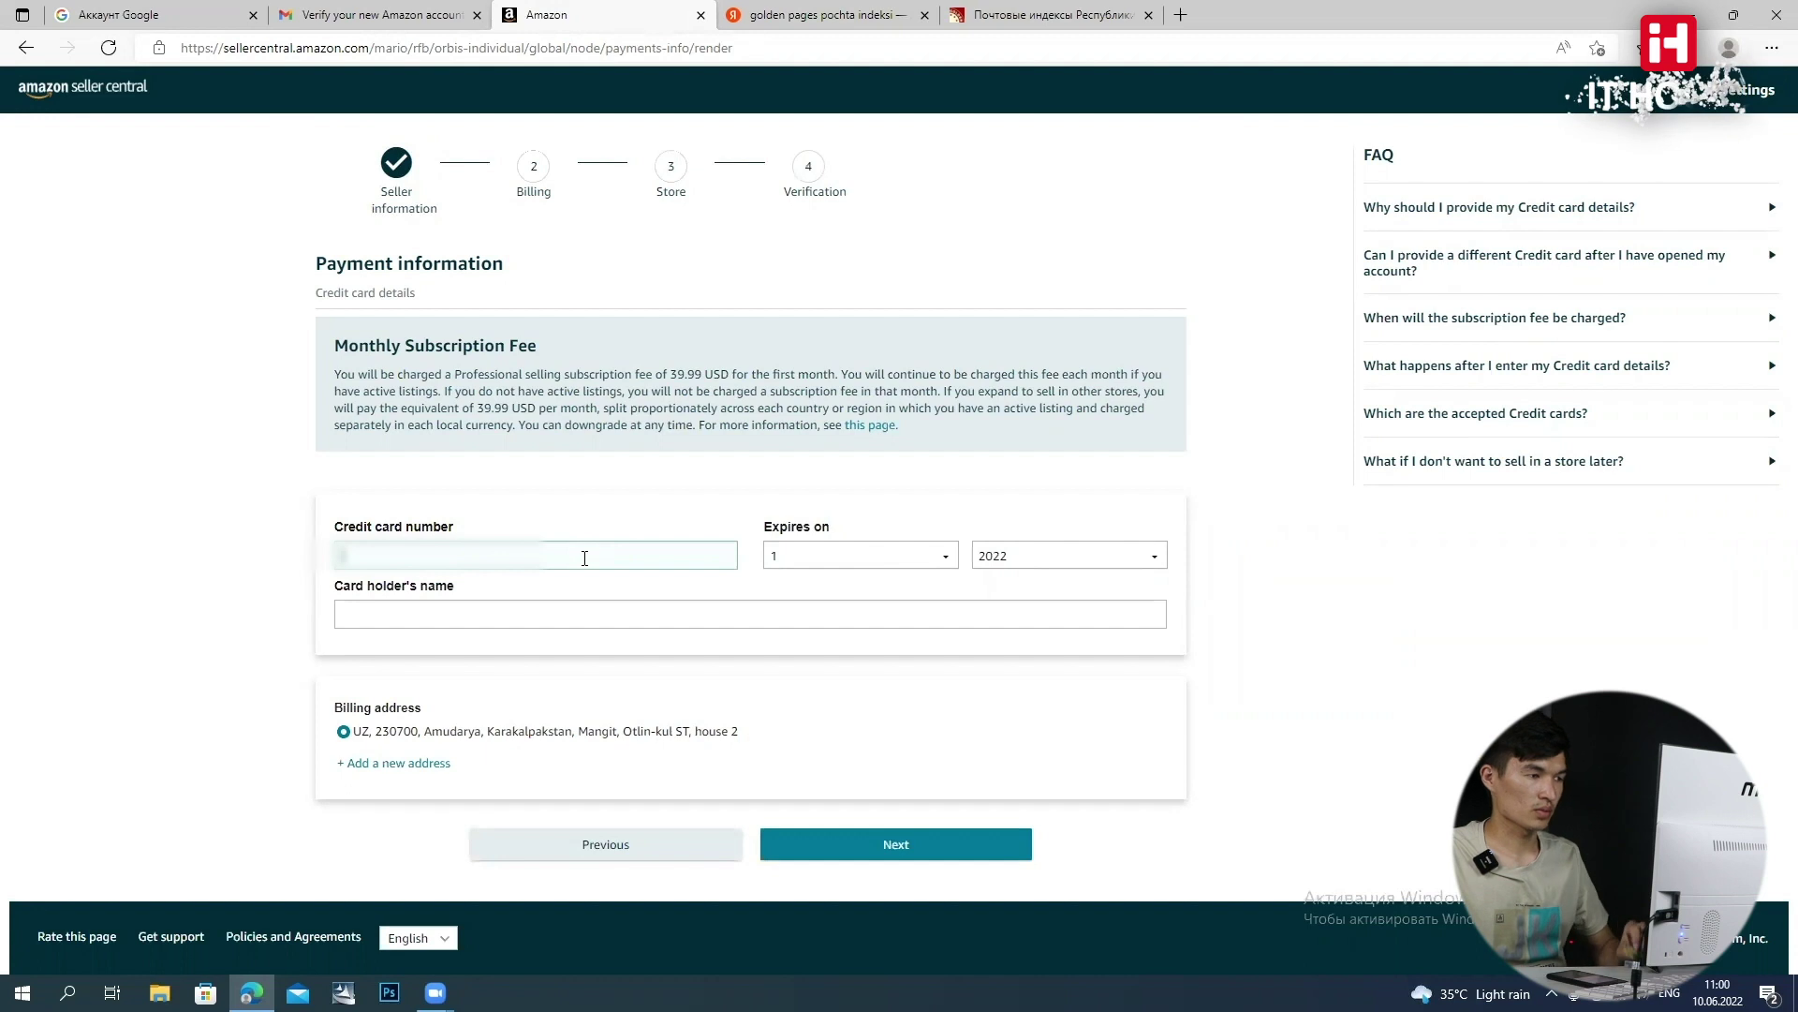
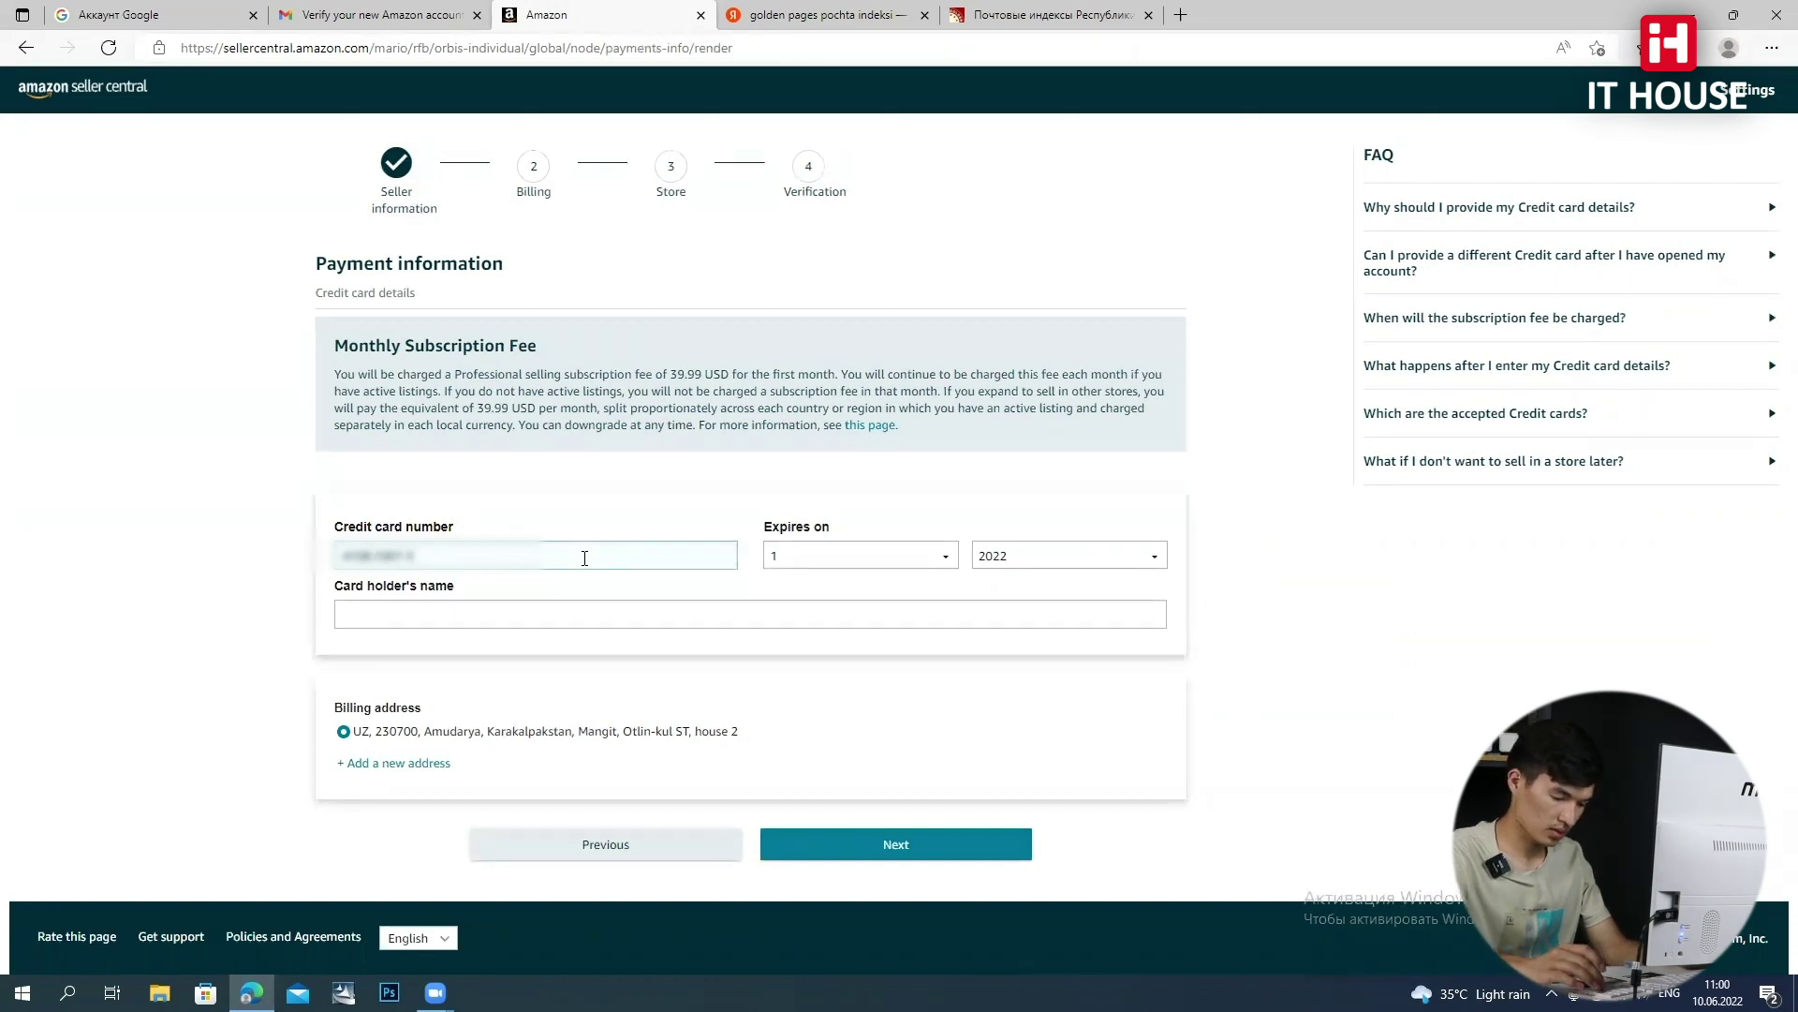
# Enter the credit card number, expiry 3/2024 and the card holder's name, then continue
pyautogui.click(868, 553)
pyautogui.click(856, 617)
pyautogui.click(1011, 557)
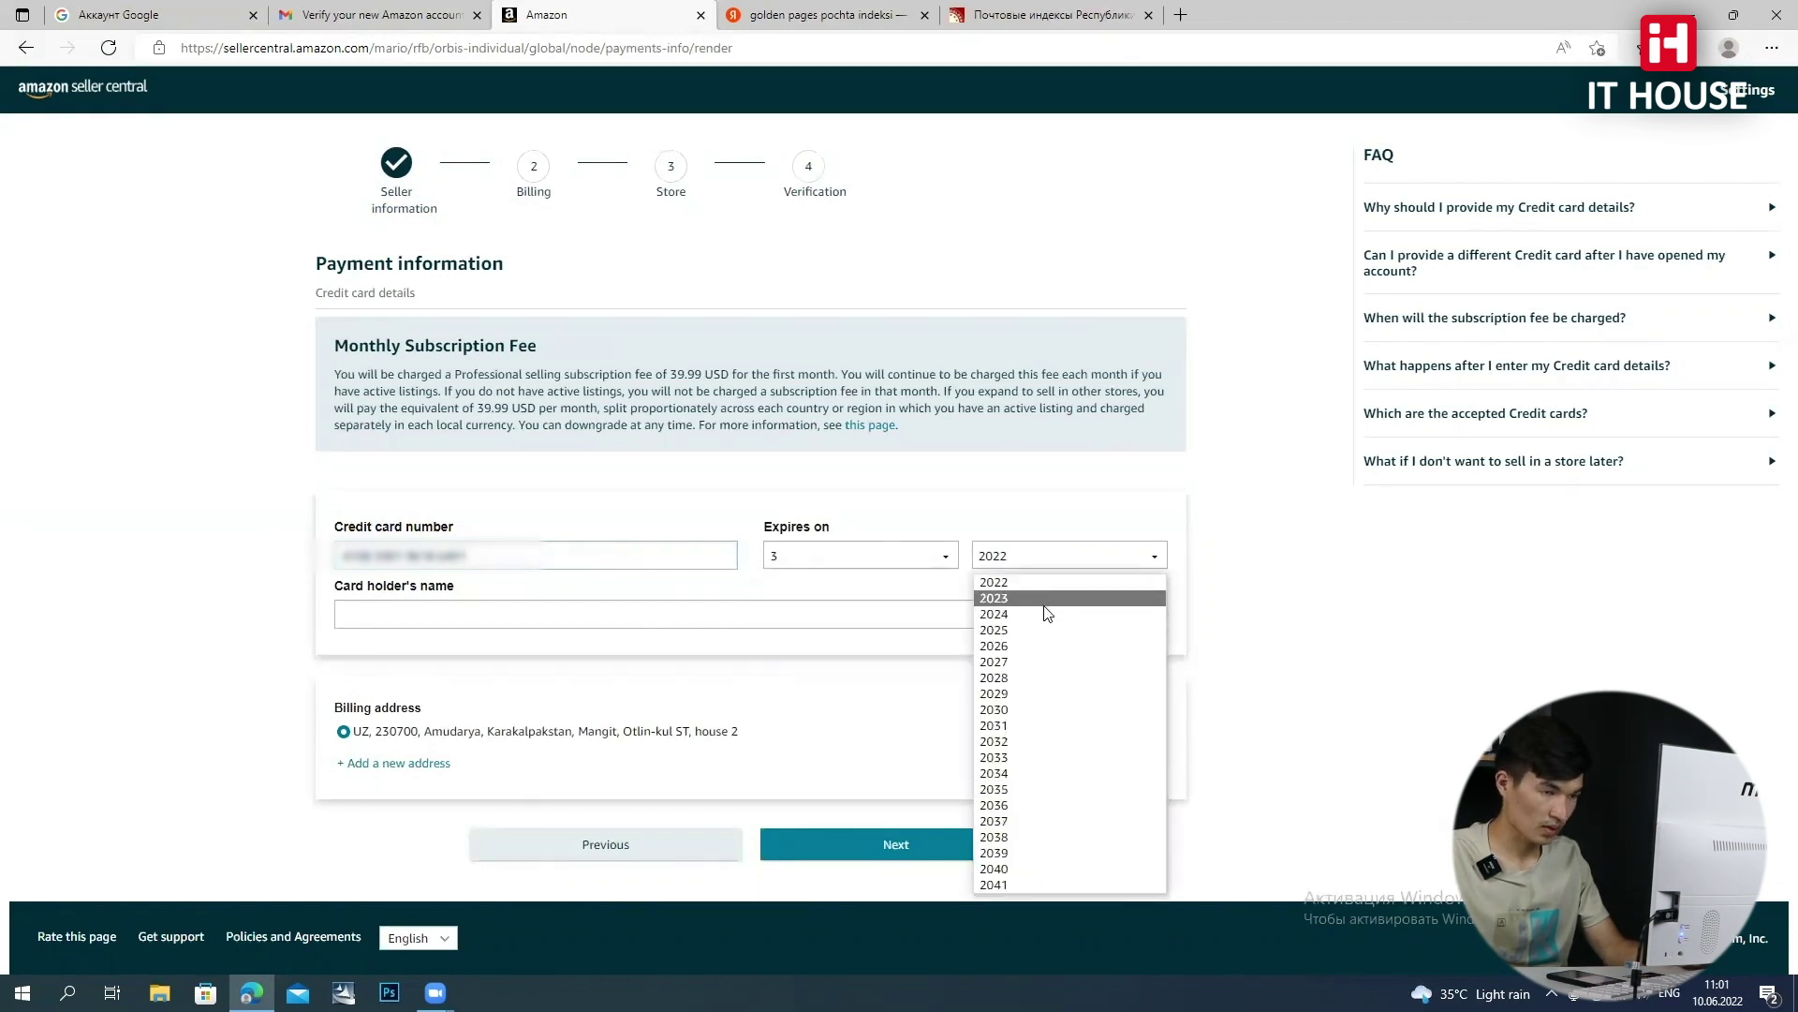
pyautogui.click(991, 614)
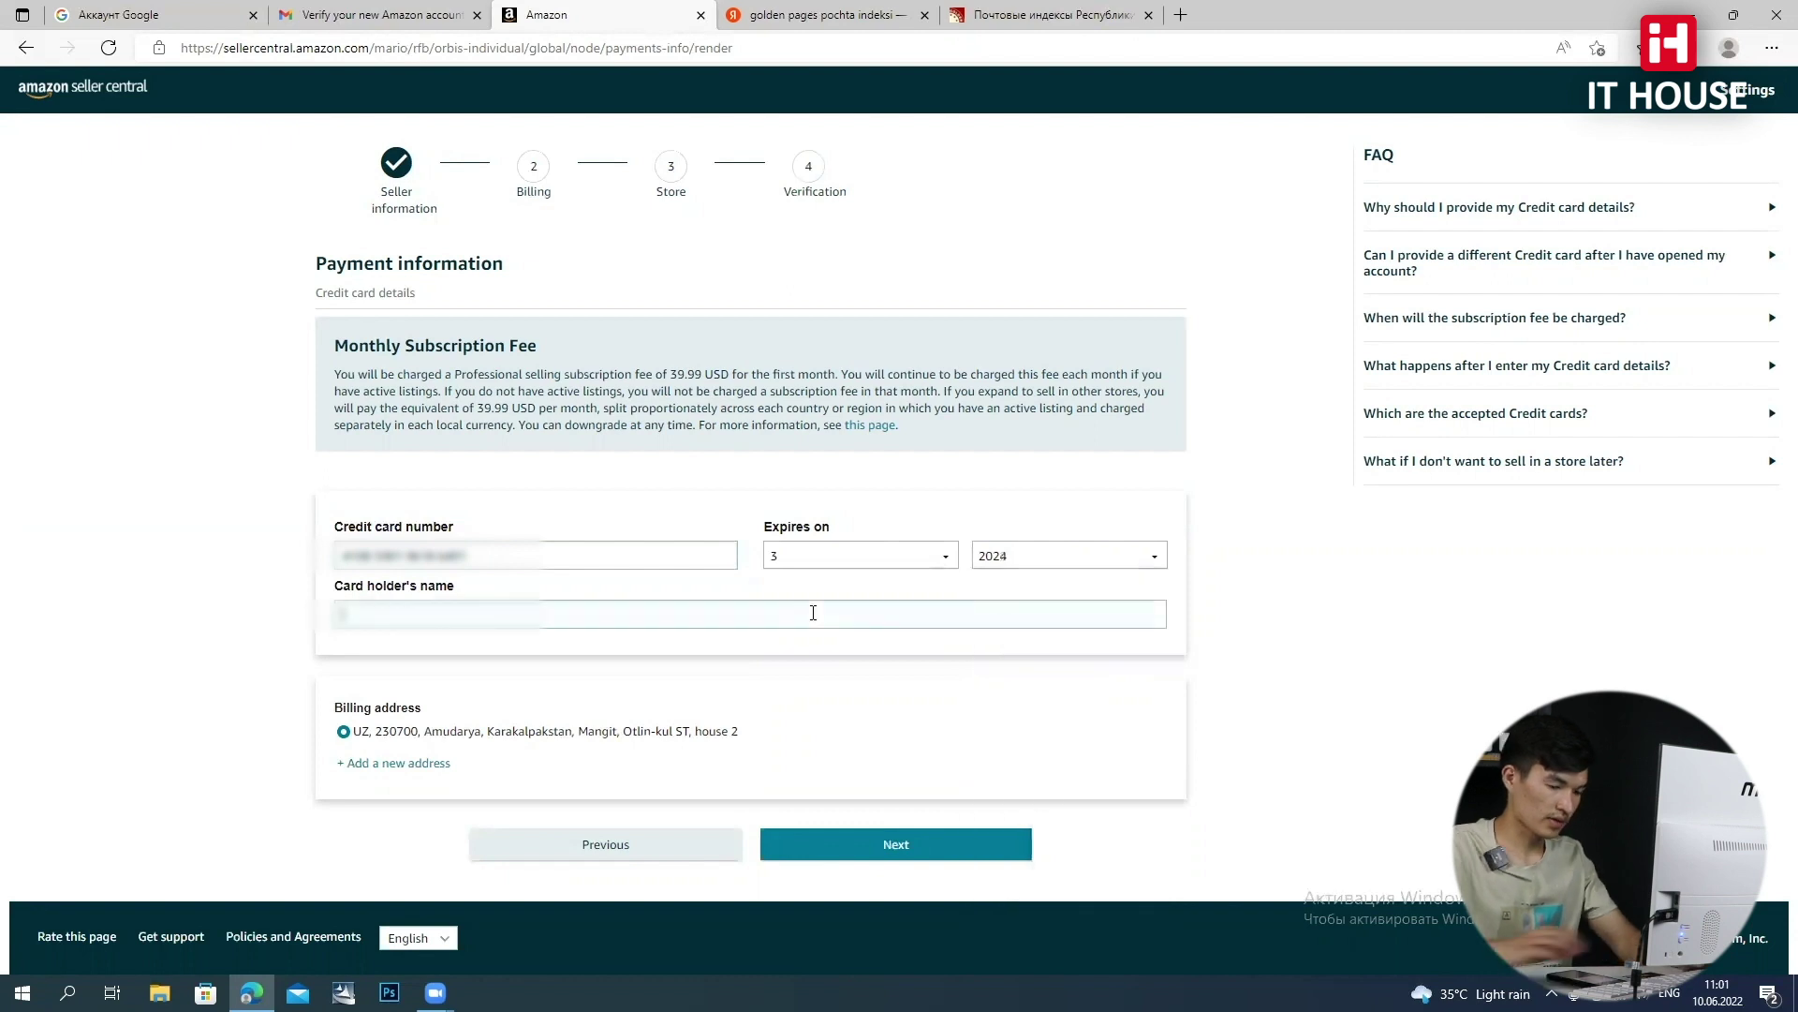
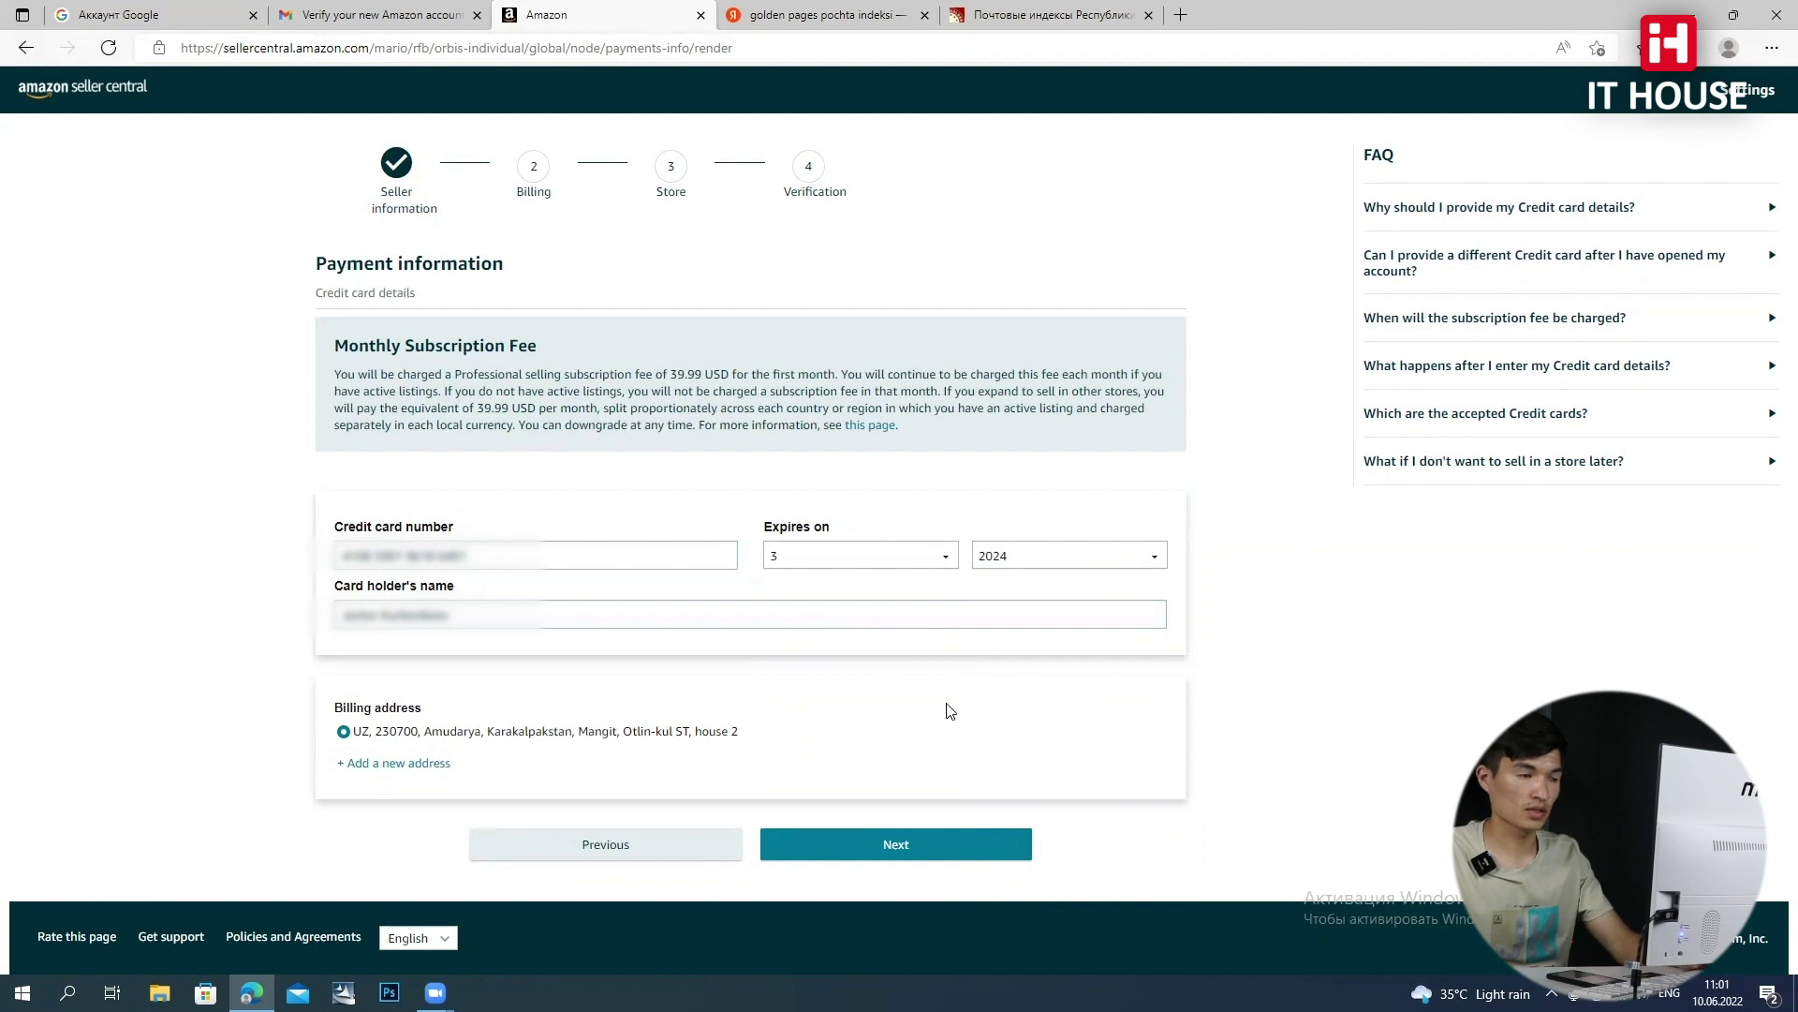
pyautogui.click(943, 844)
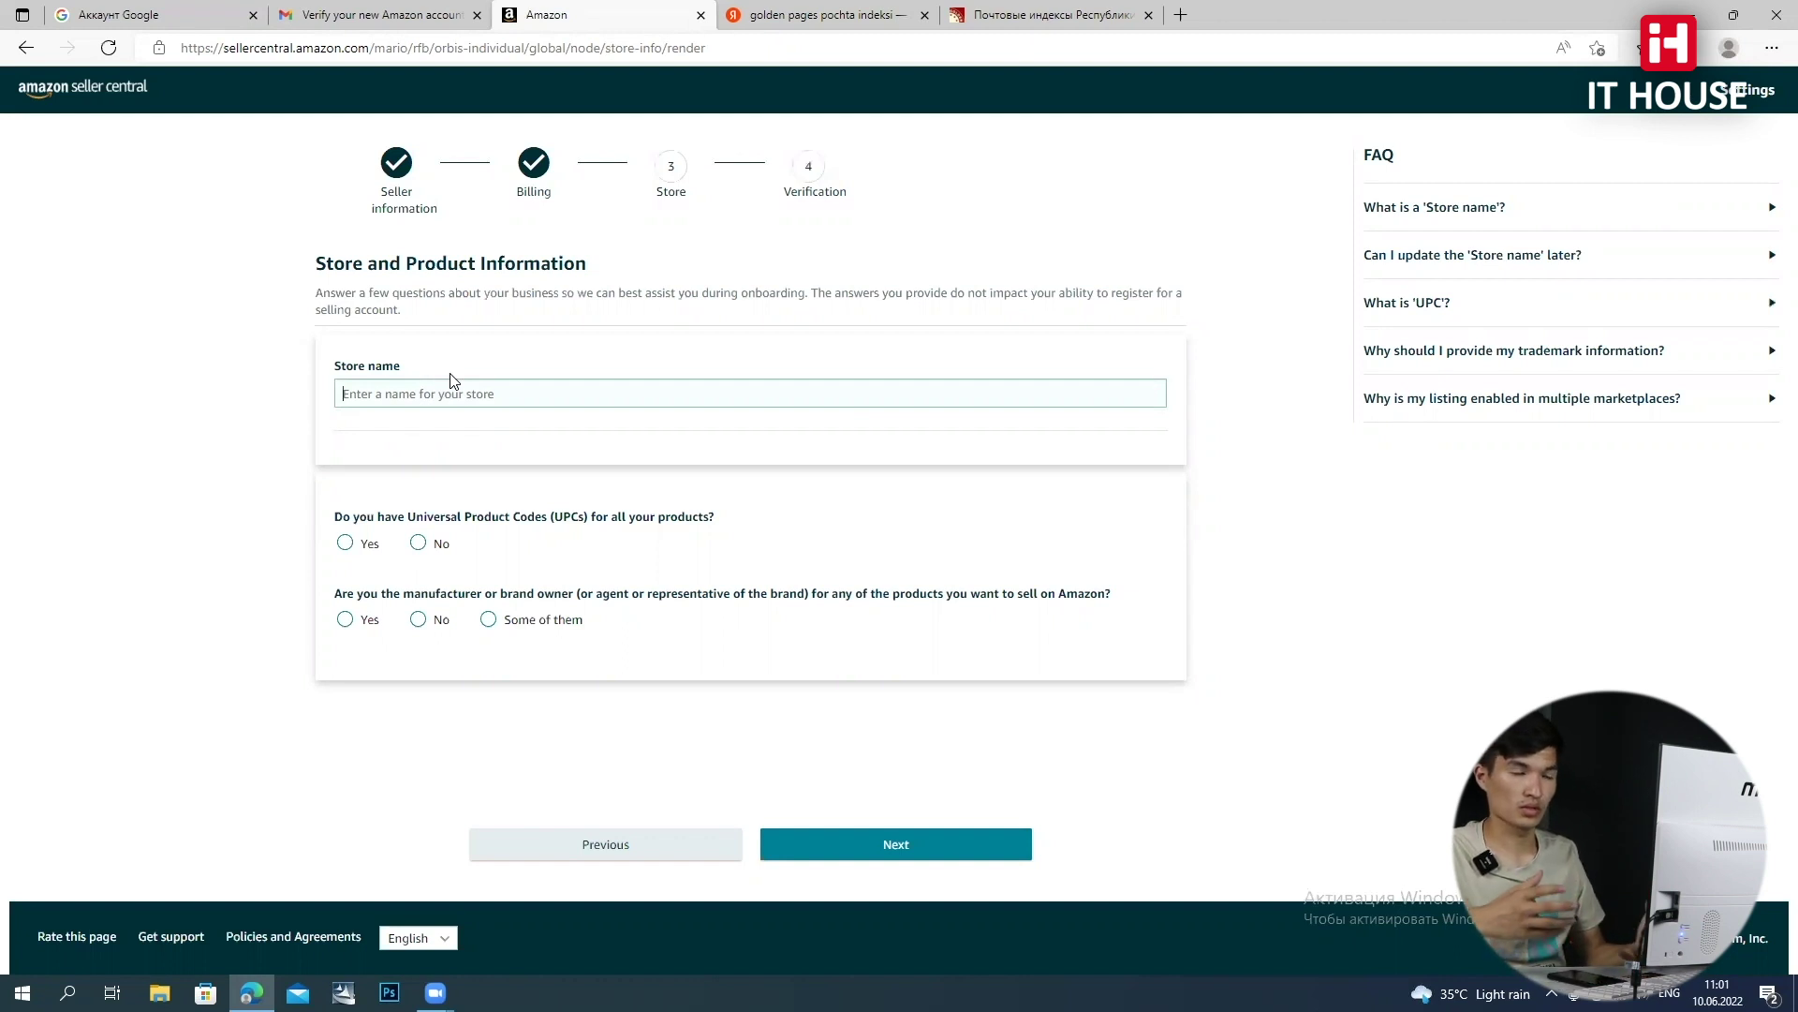
# Name the store BekTrader, answer Yes to having UPCs and No to brand ownership, then continue
pyautogui.click(452, 384)
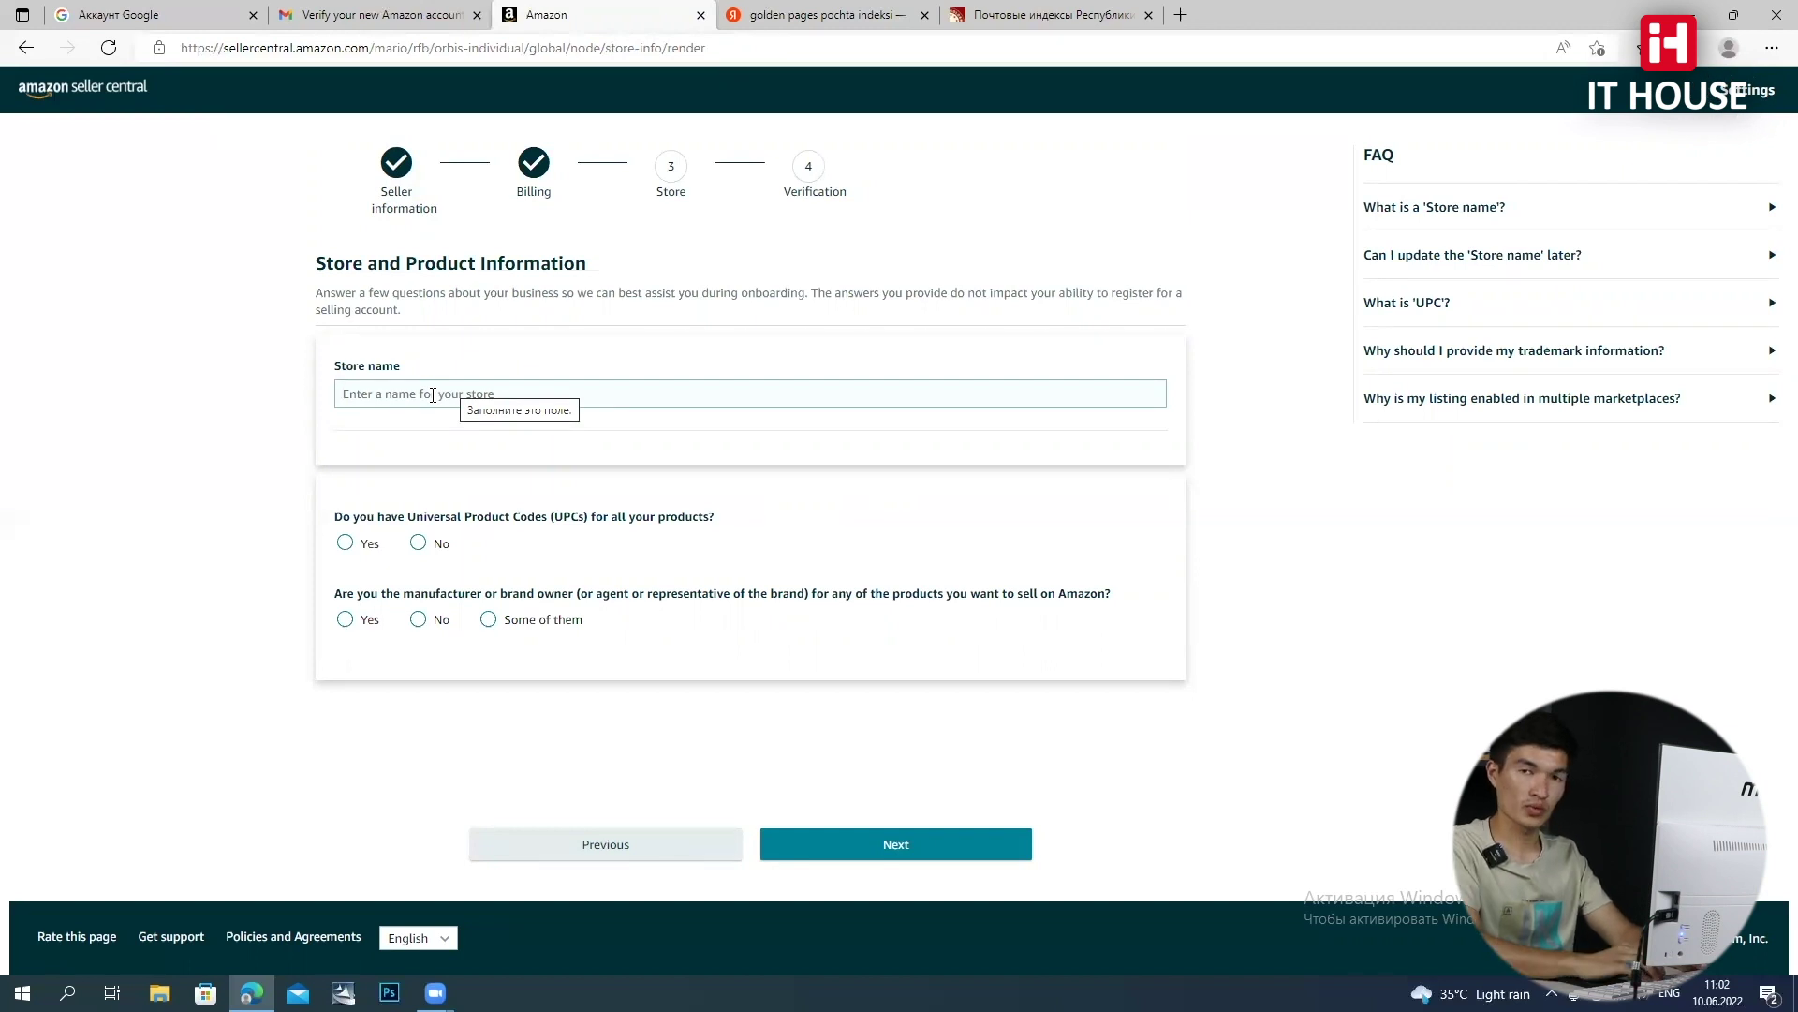
pyautogui.write('Bek')
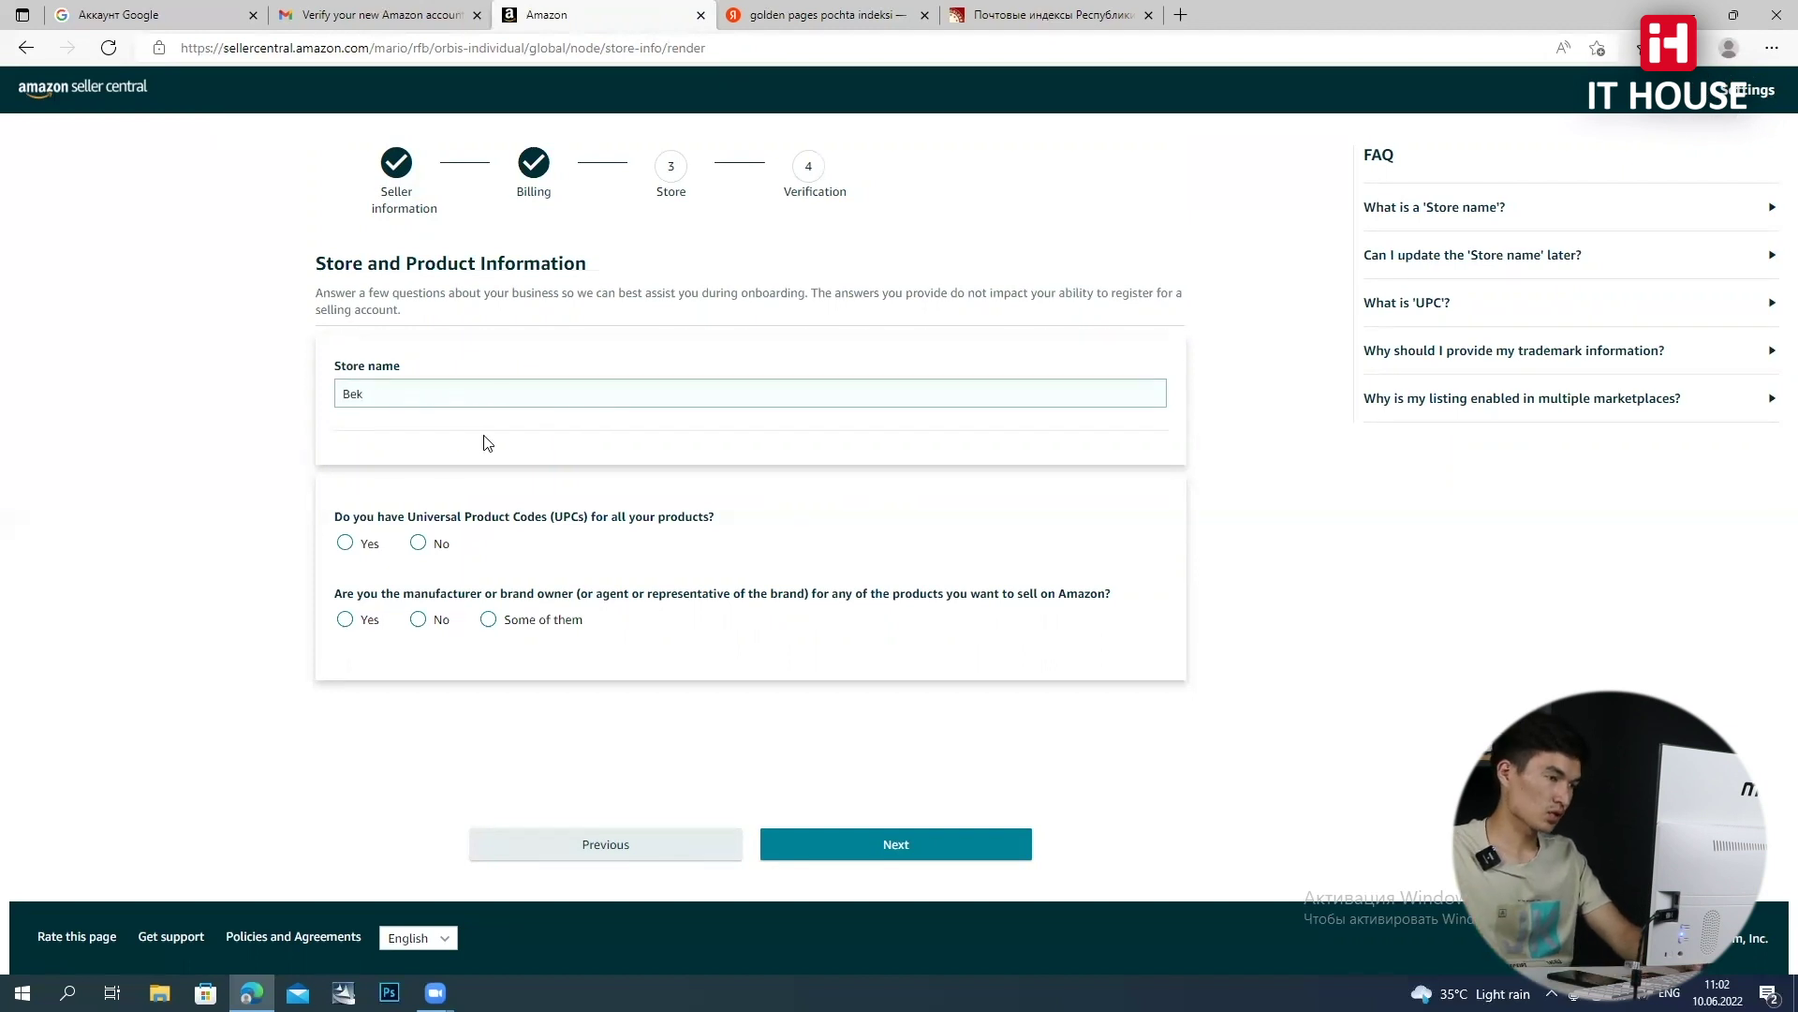
pyautogui.write('Trader')
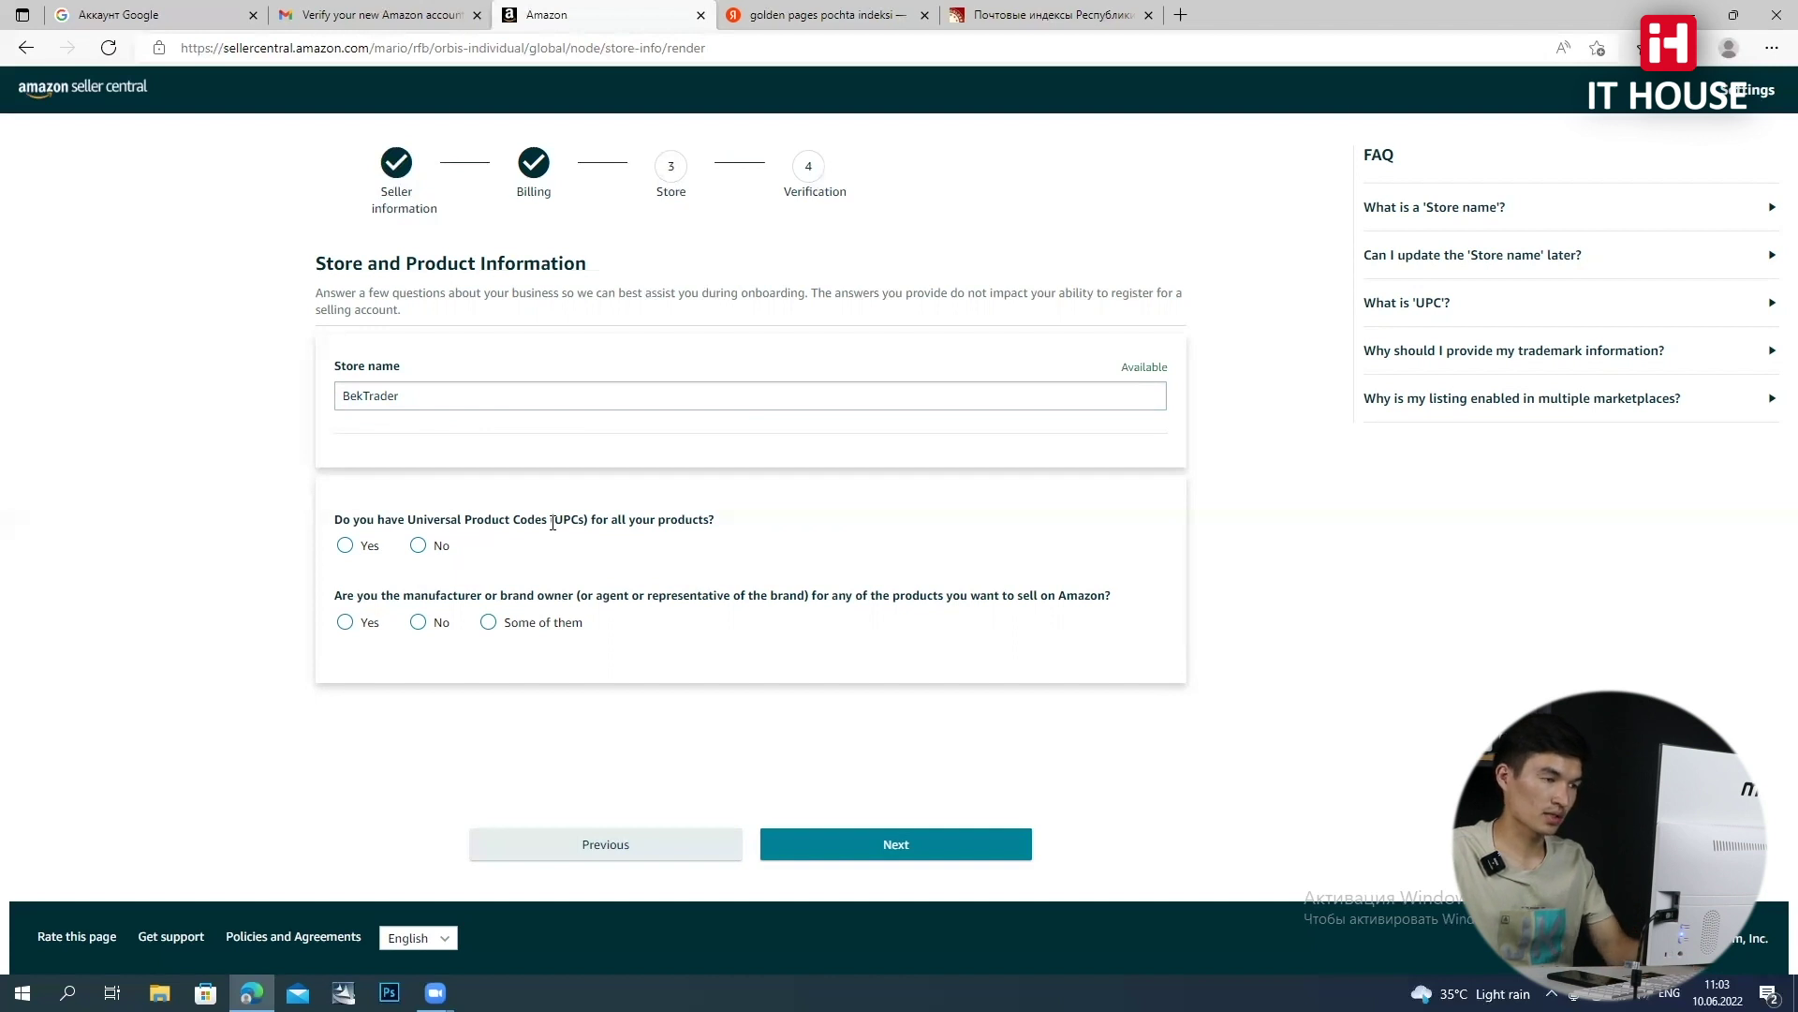
pyautogui.click(345, 546)
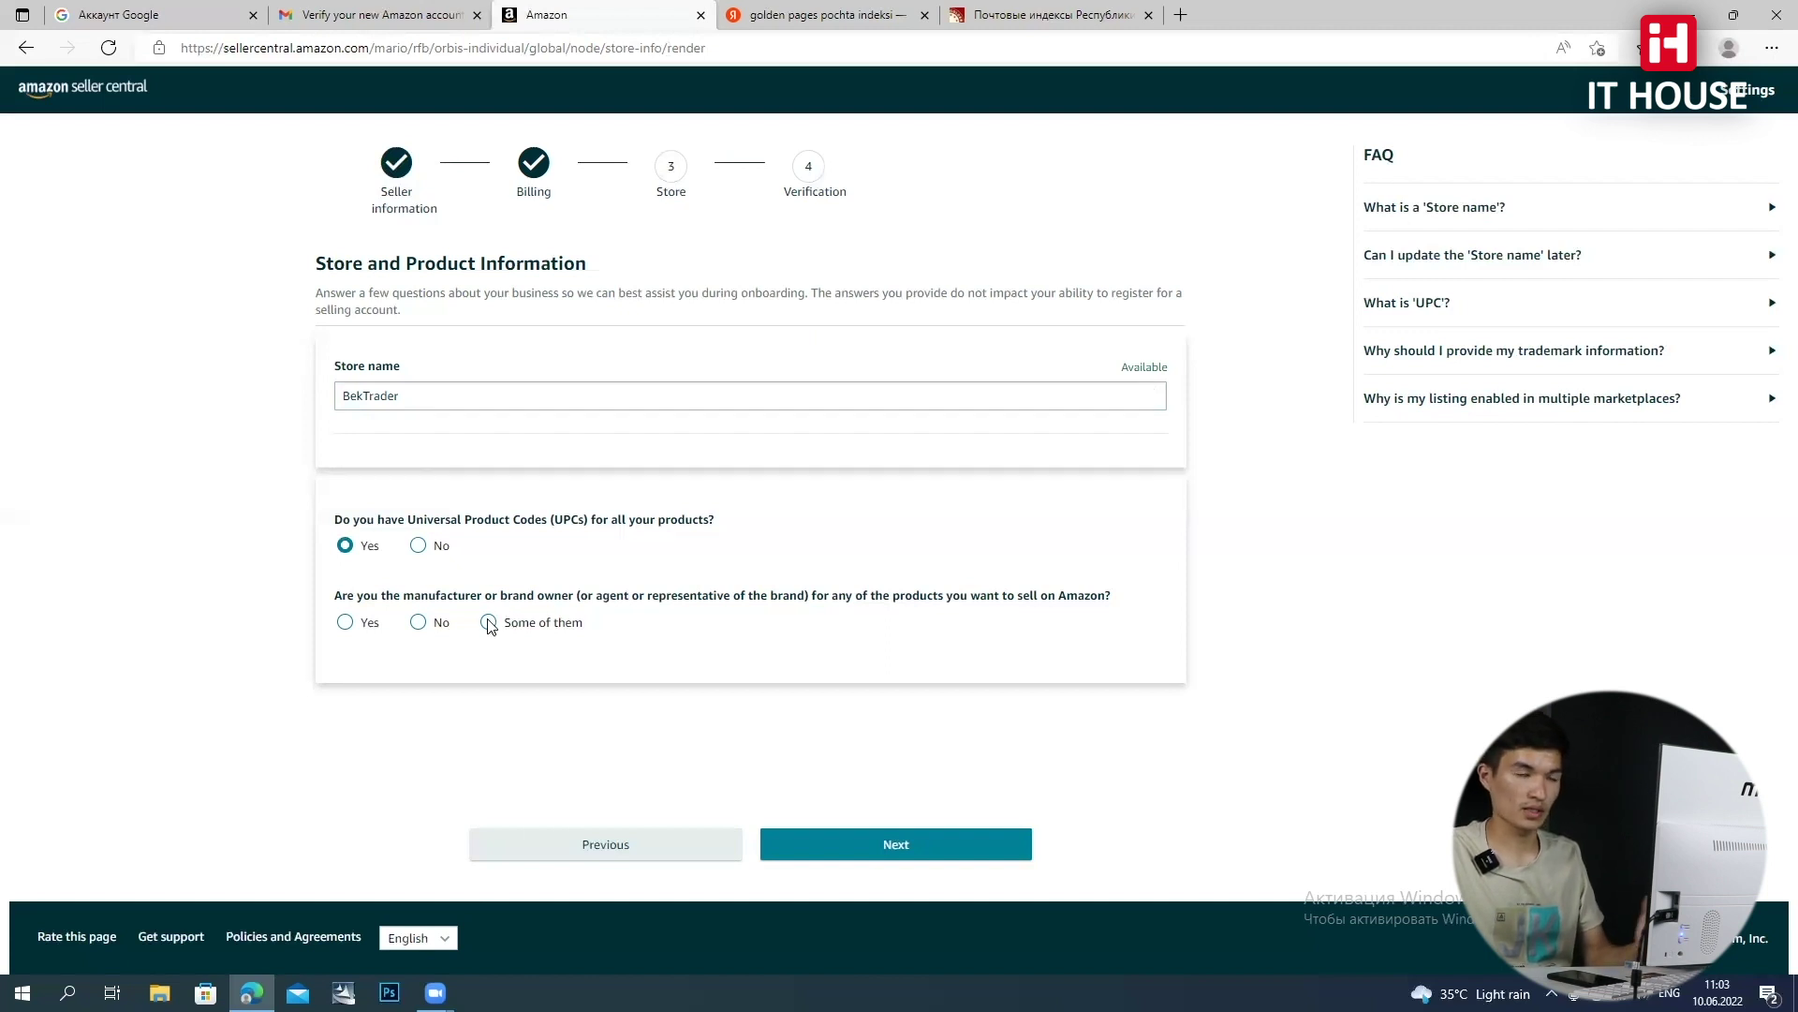
pyautogui.click(420, 622)
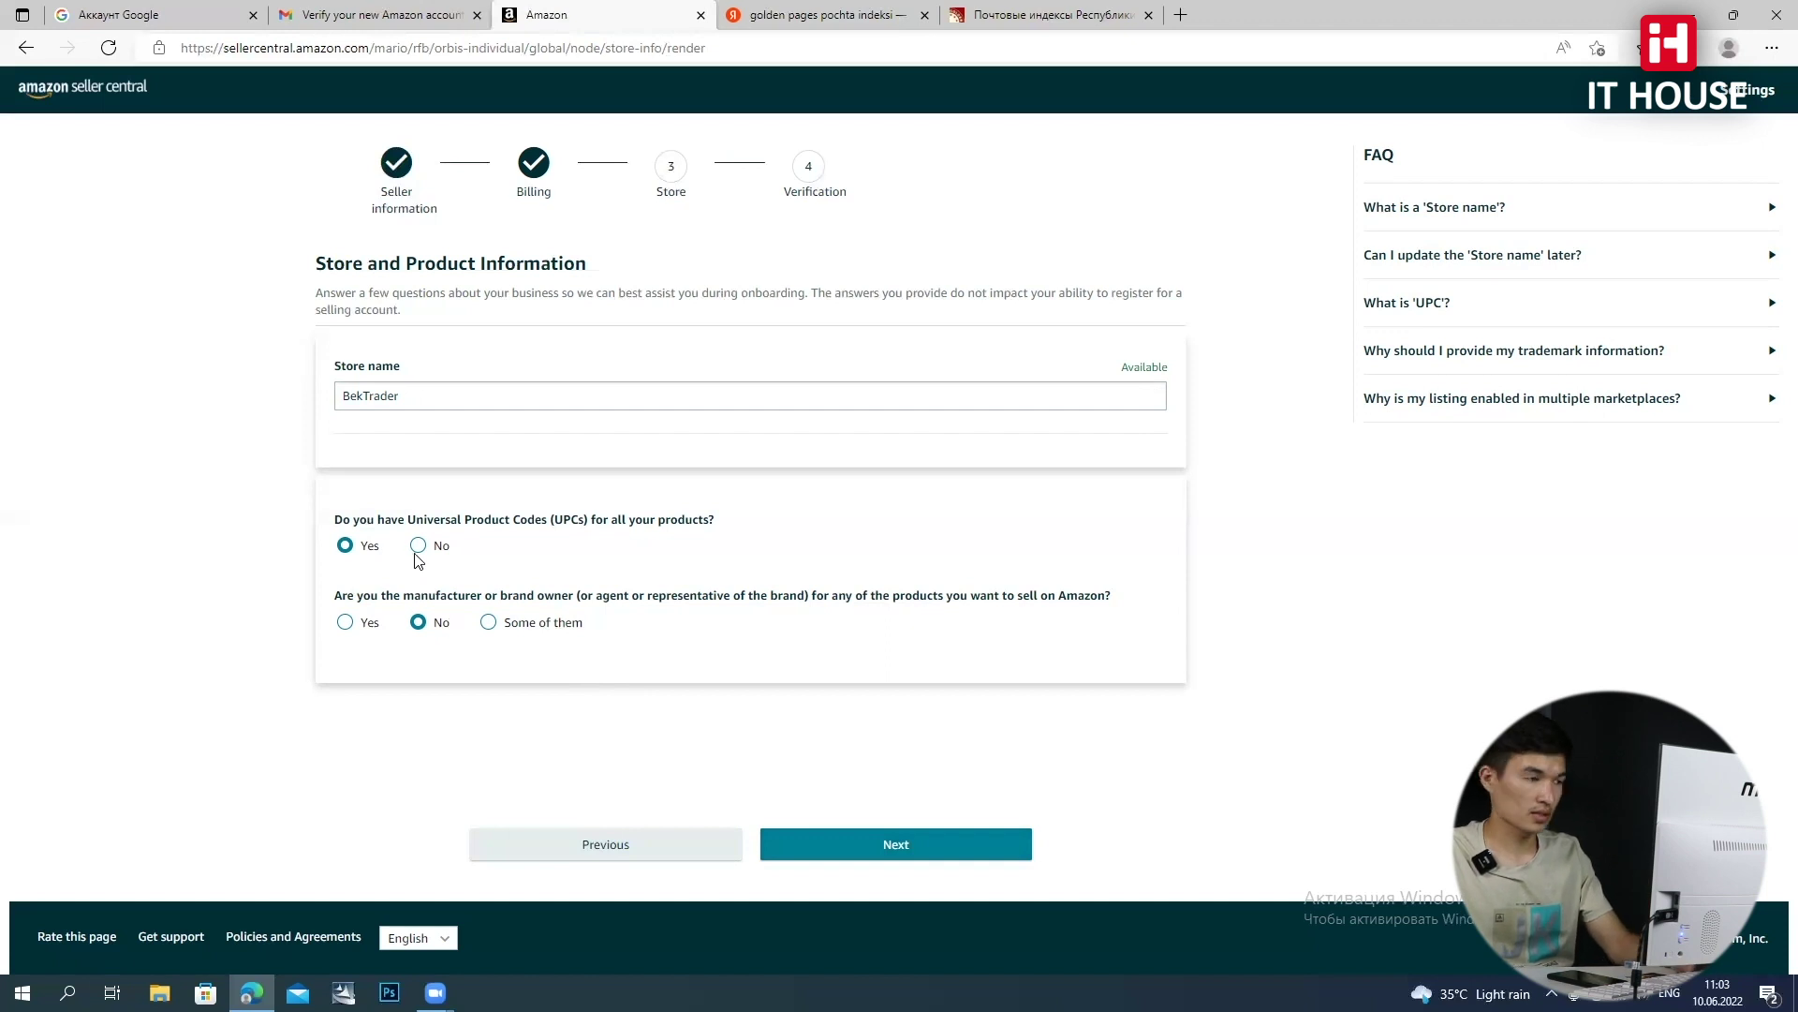
pyautogui.click(824, 849)
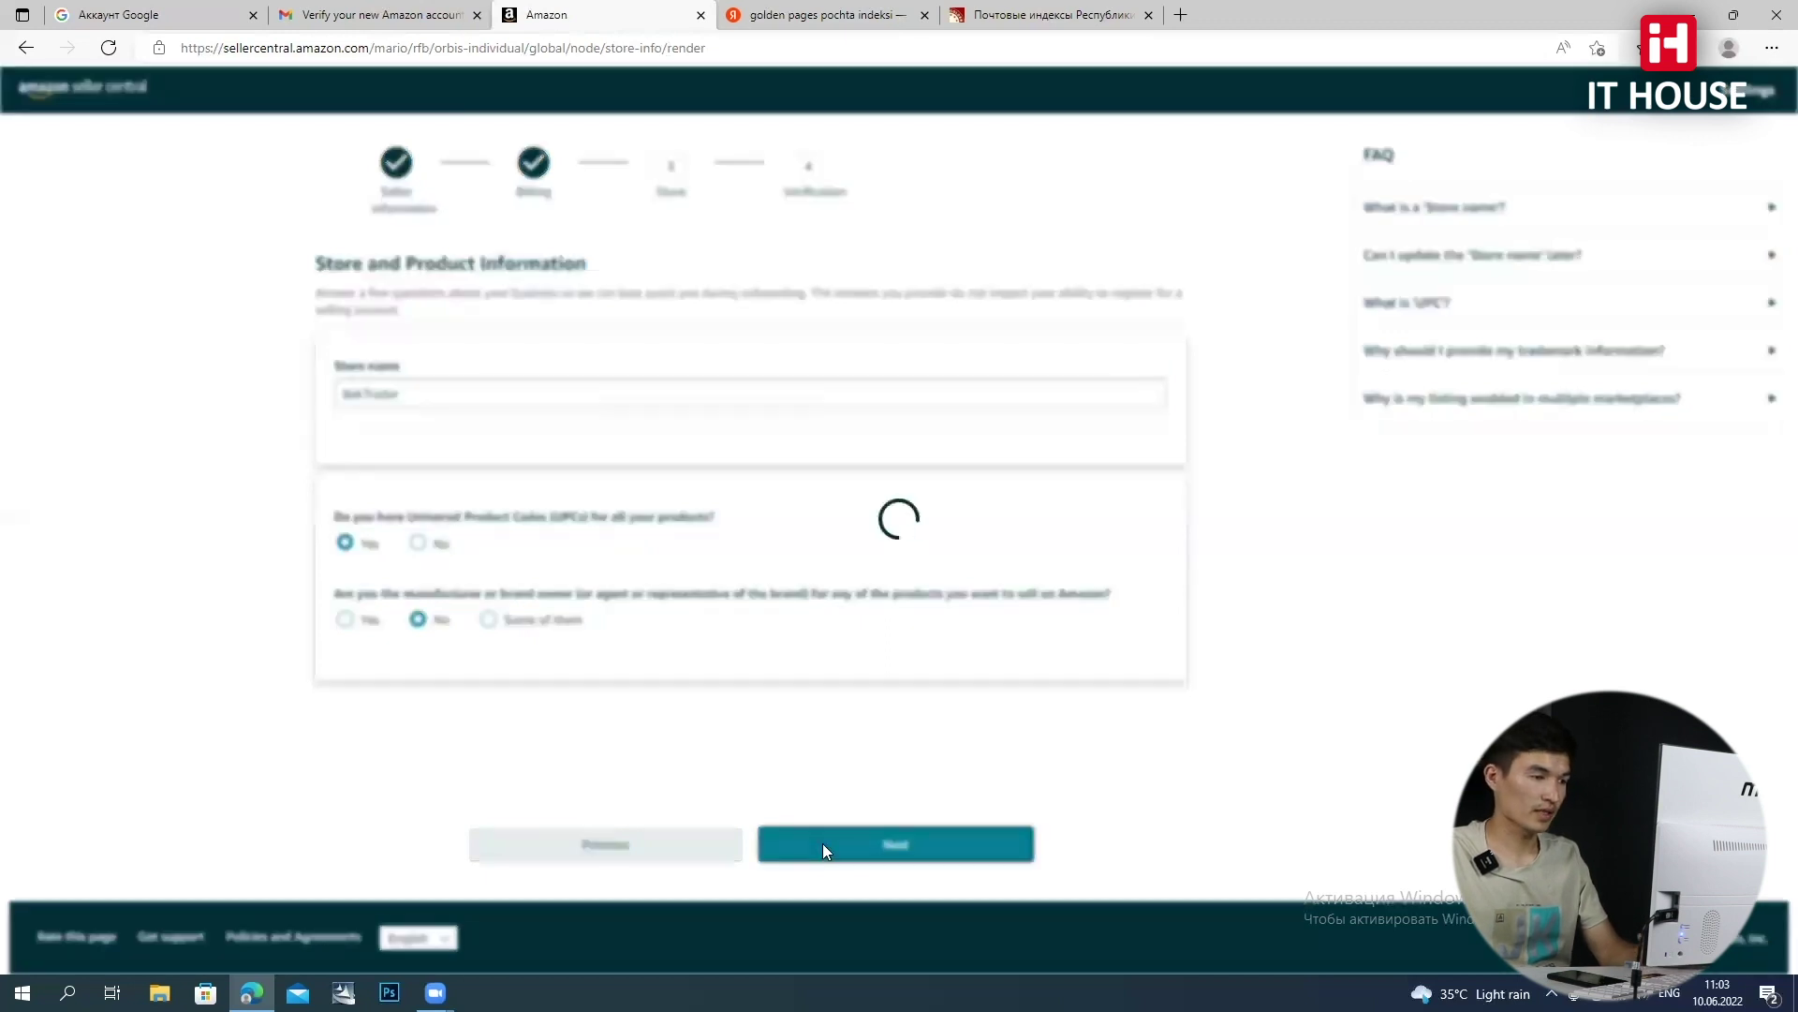
pyautogui.scroll(-1, 1223, 537)
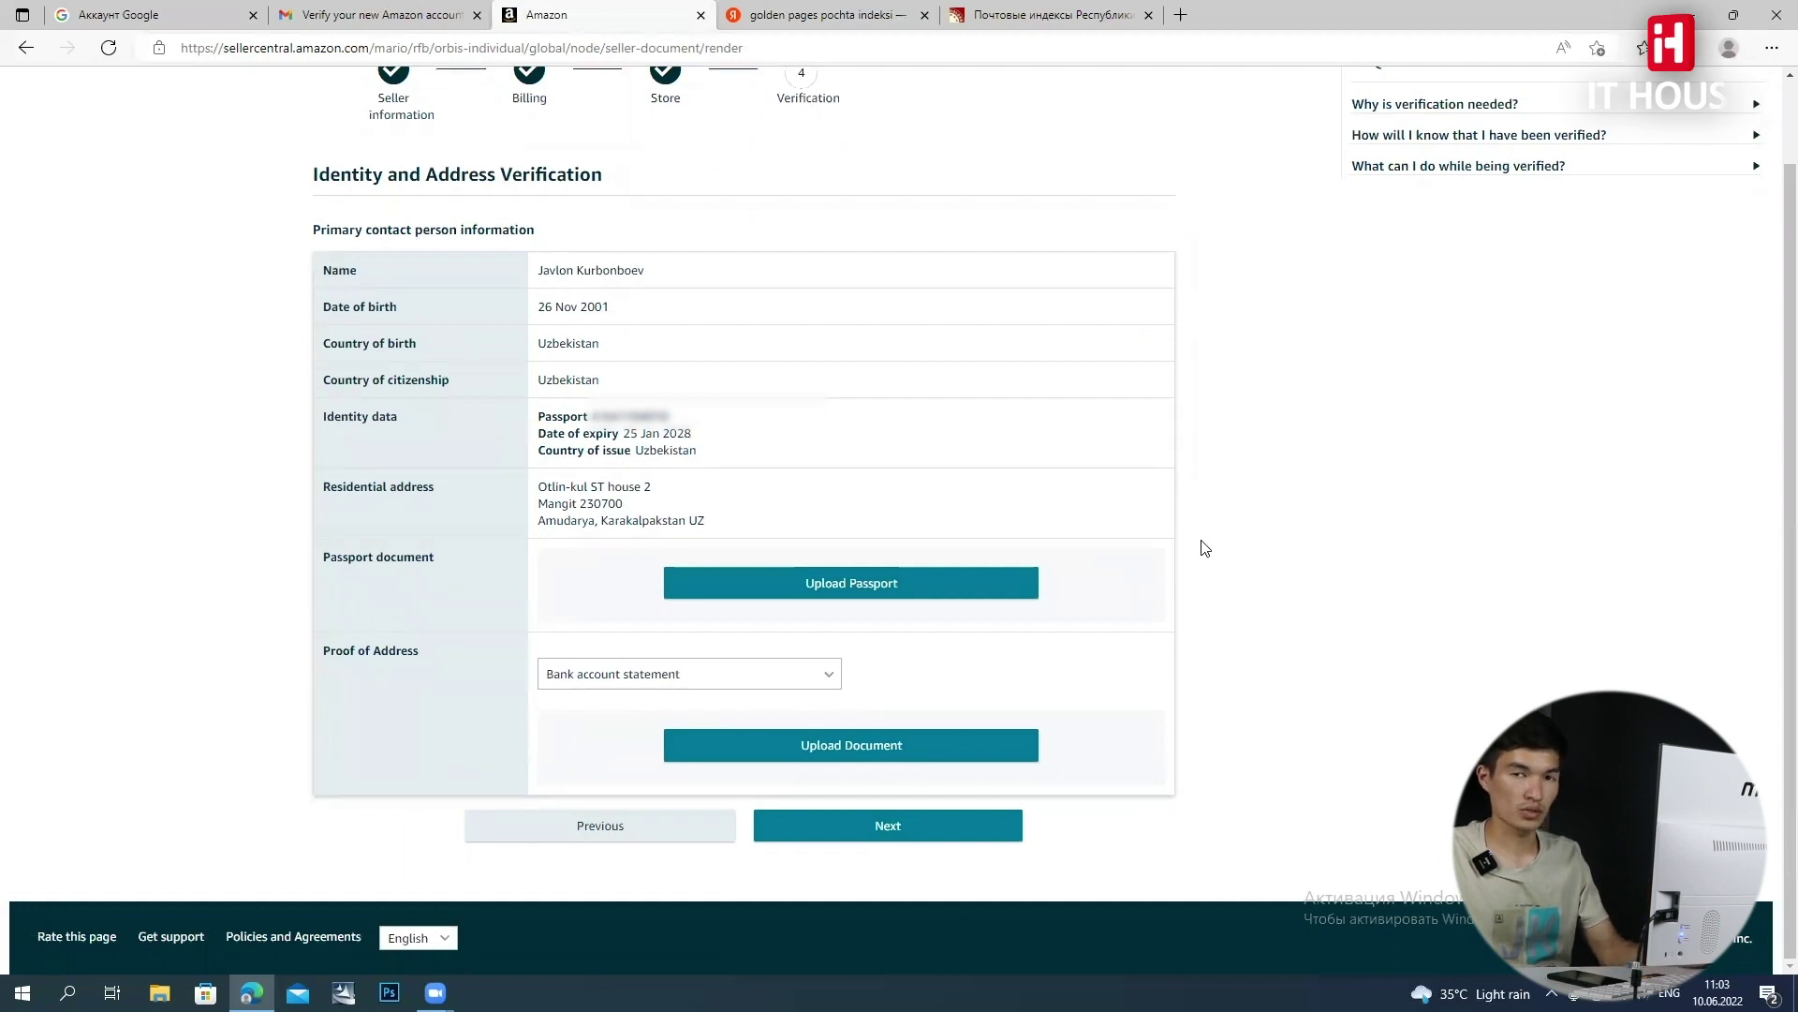
# Upload the passport photo photo_2022-06-10_09-37-09.jpg from Downloads > Amazon FBA
pyautogui.click(933, 588)
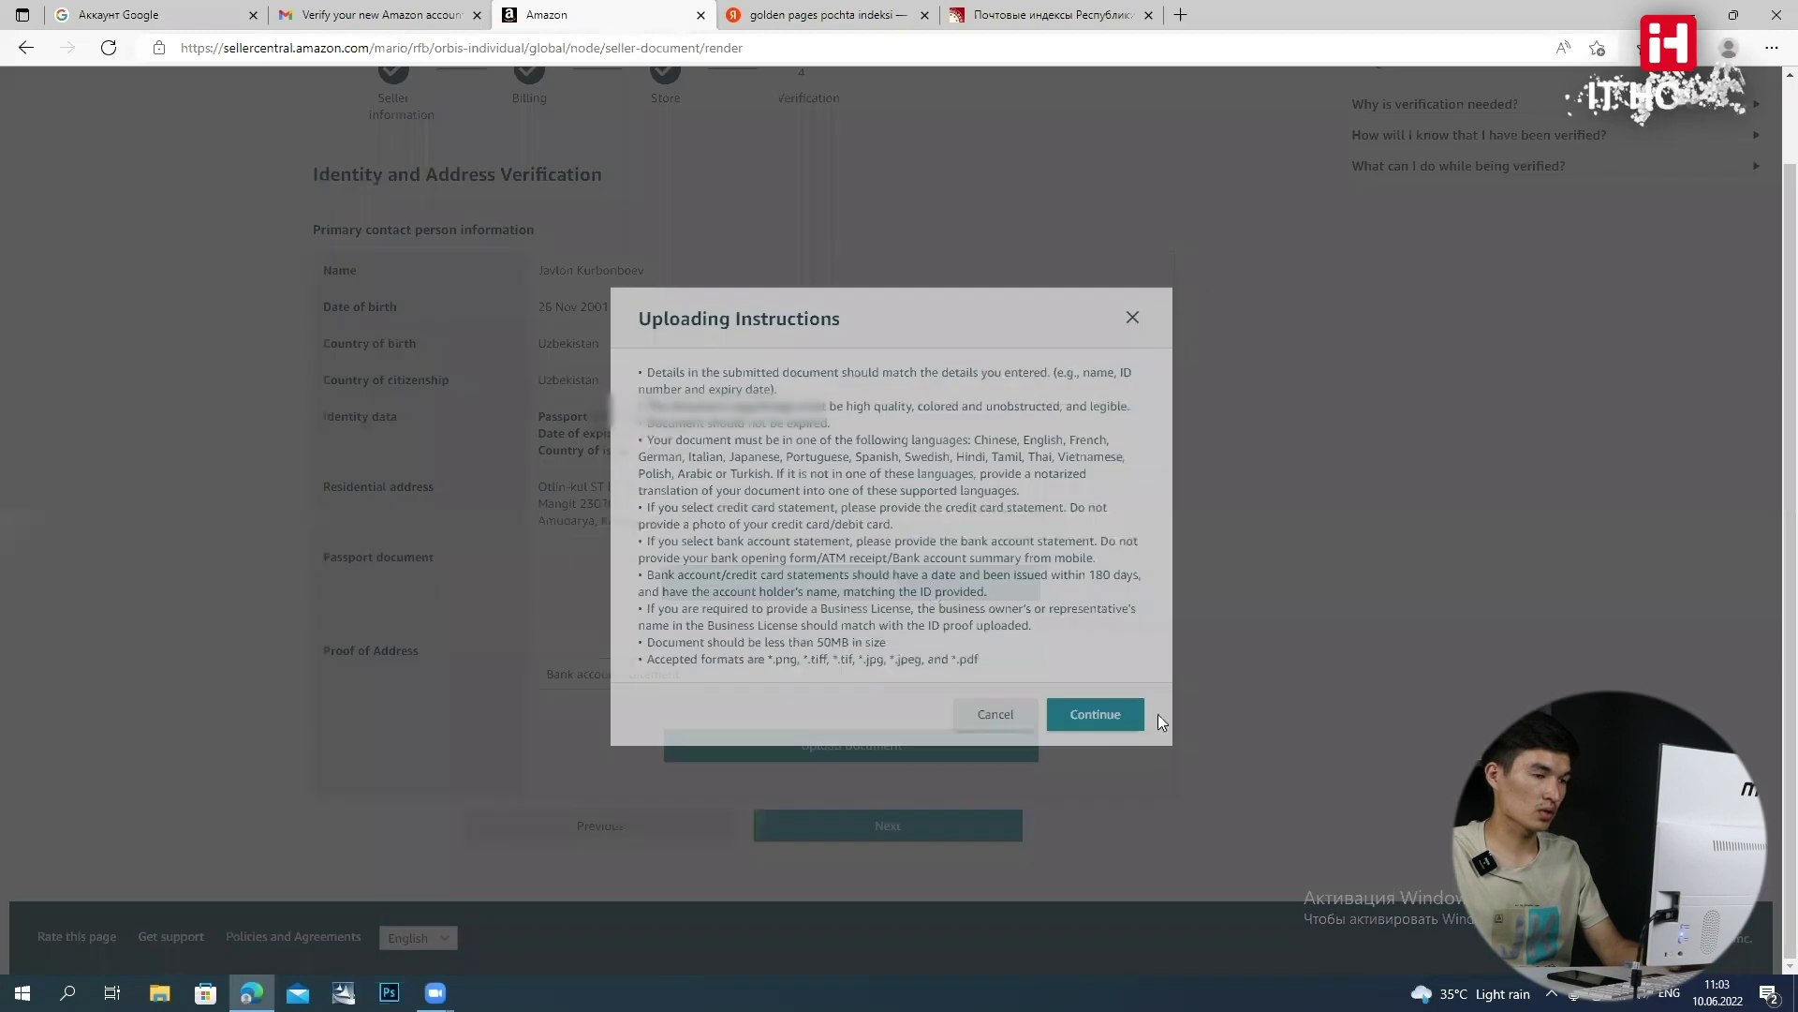
pyautogui.click(1098, 715)
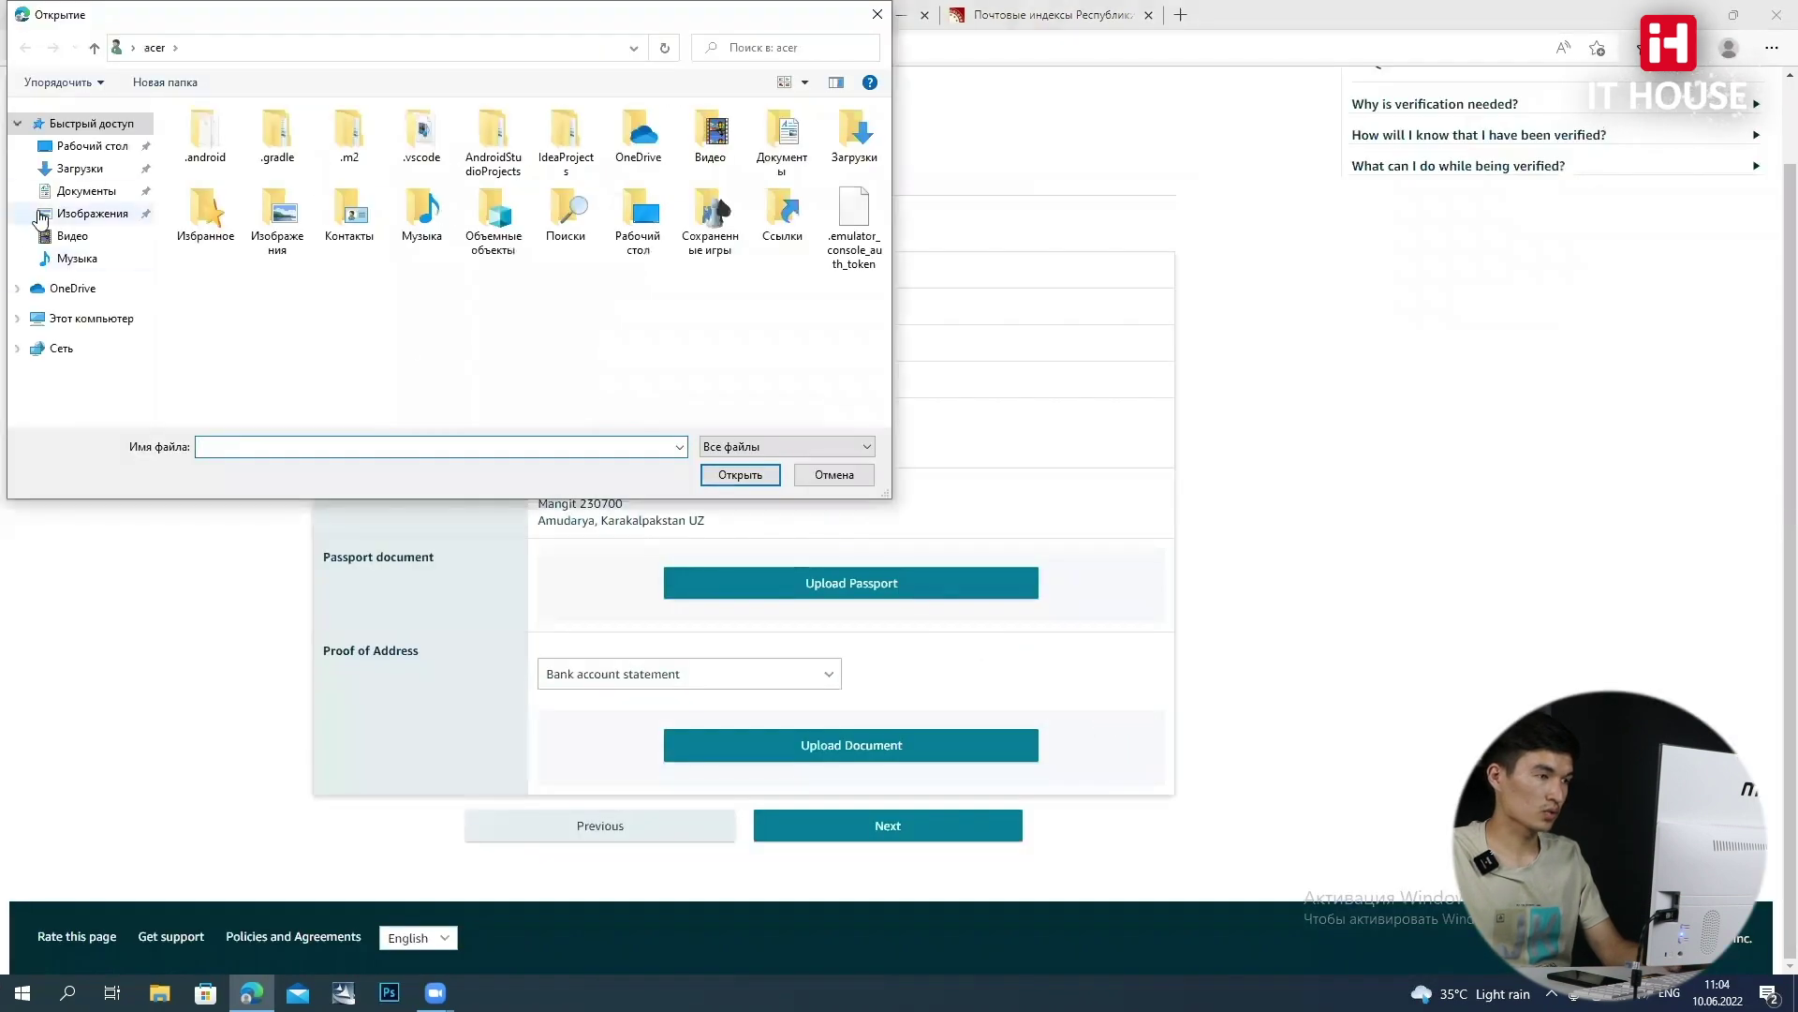
pyautogui.click(79, 170)
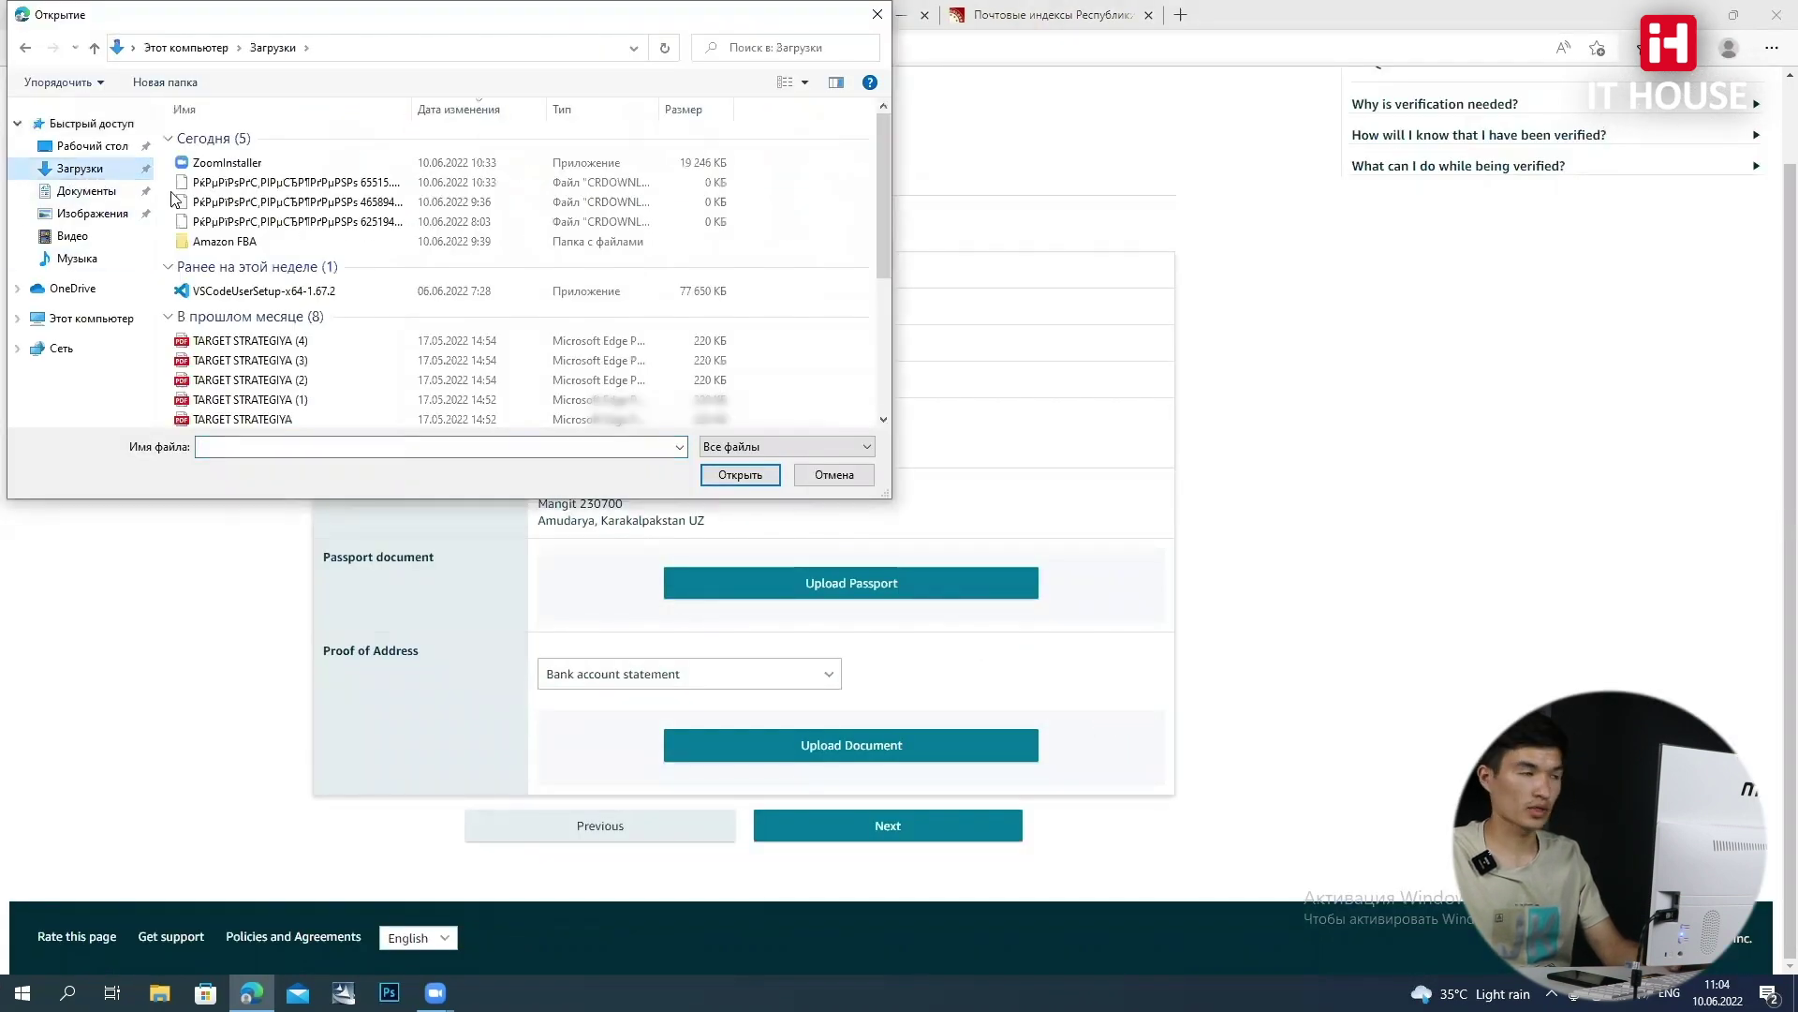
pyautogui.doubleClick(315, 245)
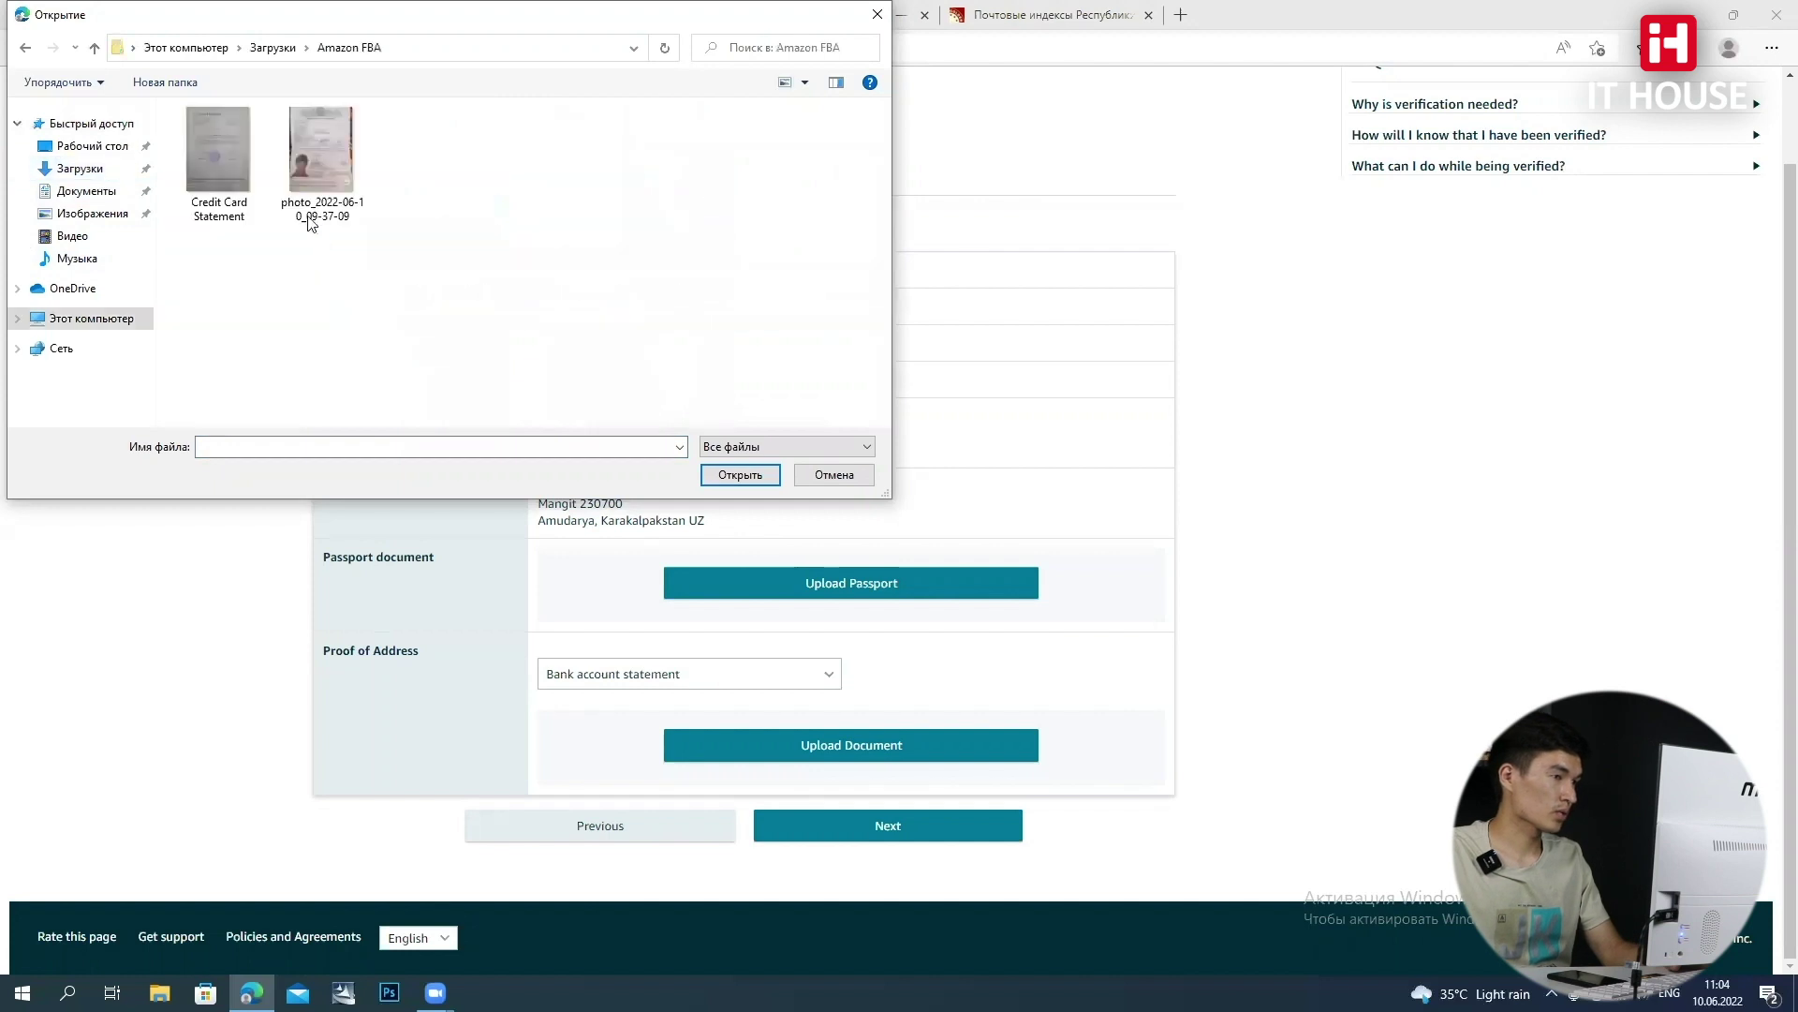
pyautogui.click(318, 154)
pyautogui.click(728, 475)
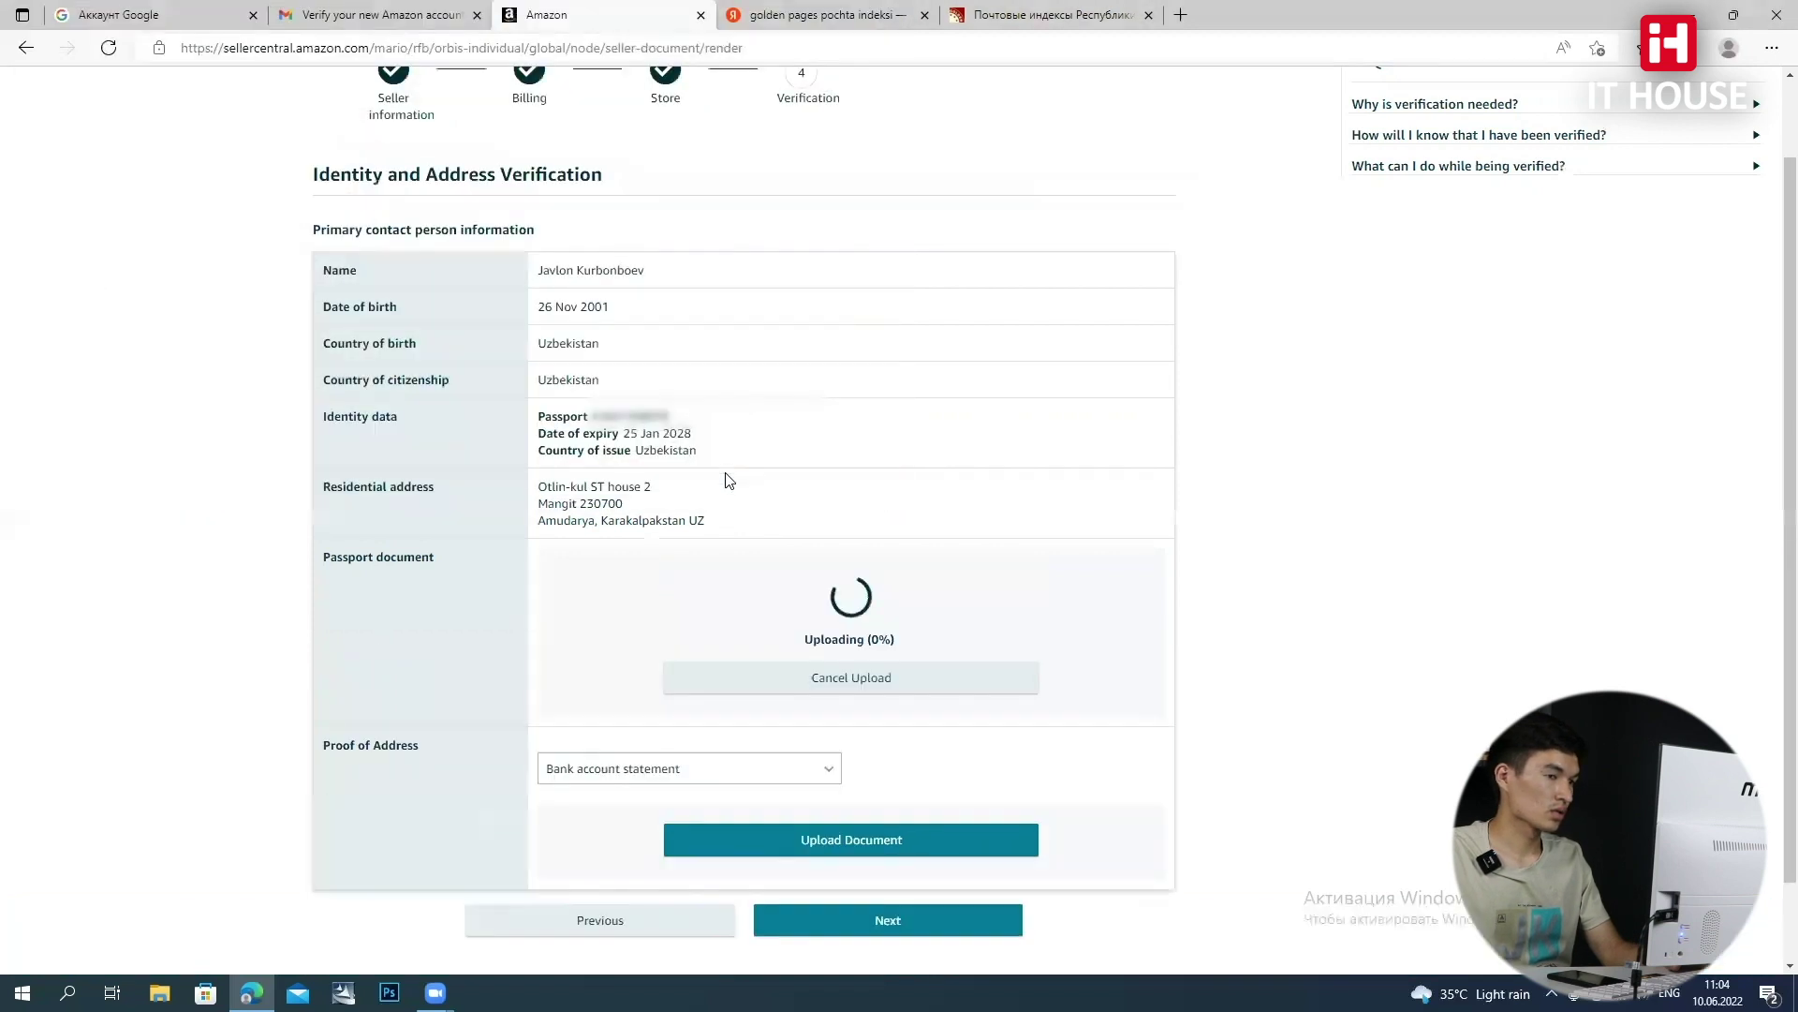
# Set proof of address to Credit card statement and start its document upload
pyautogui.click(766, 682)
pyautogui.click(729, 740)
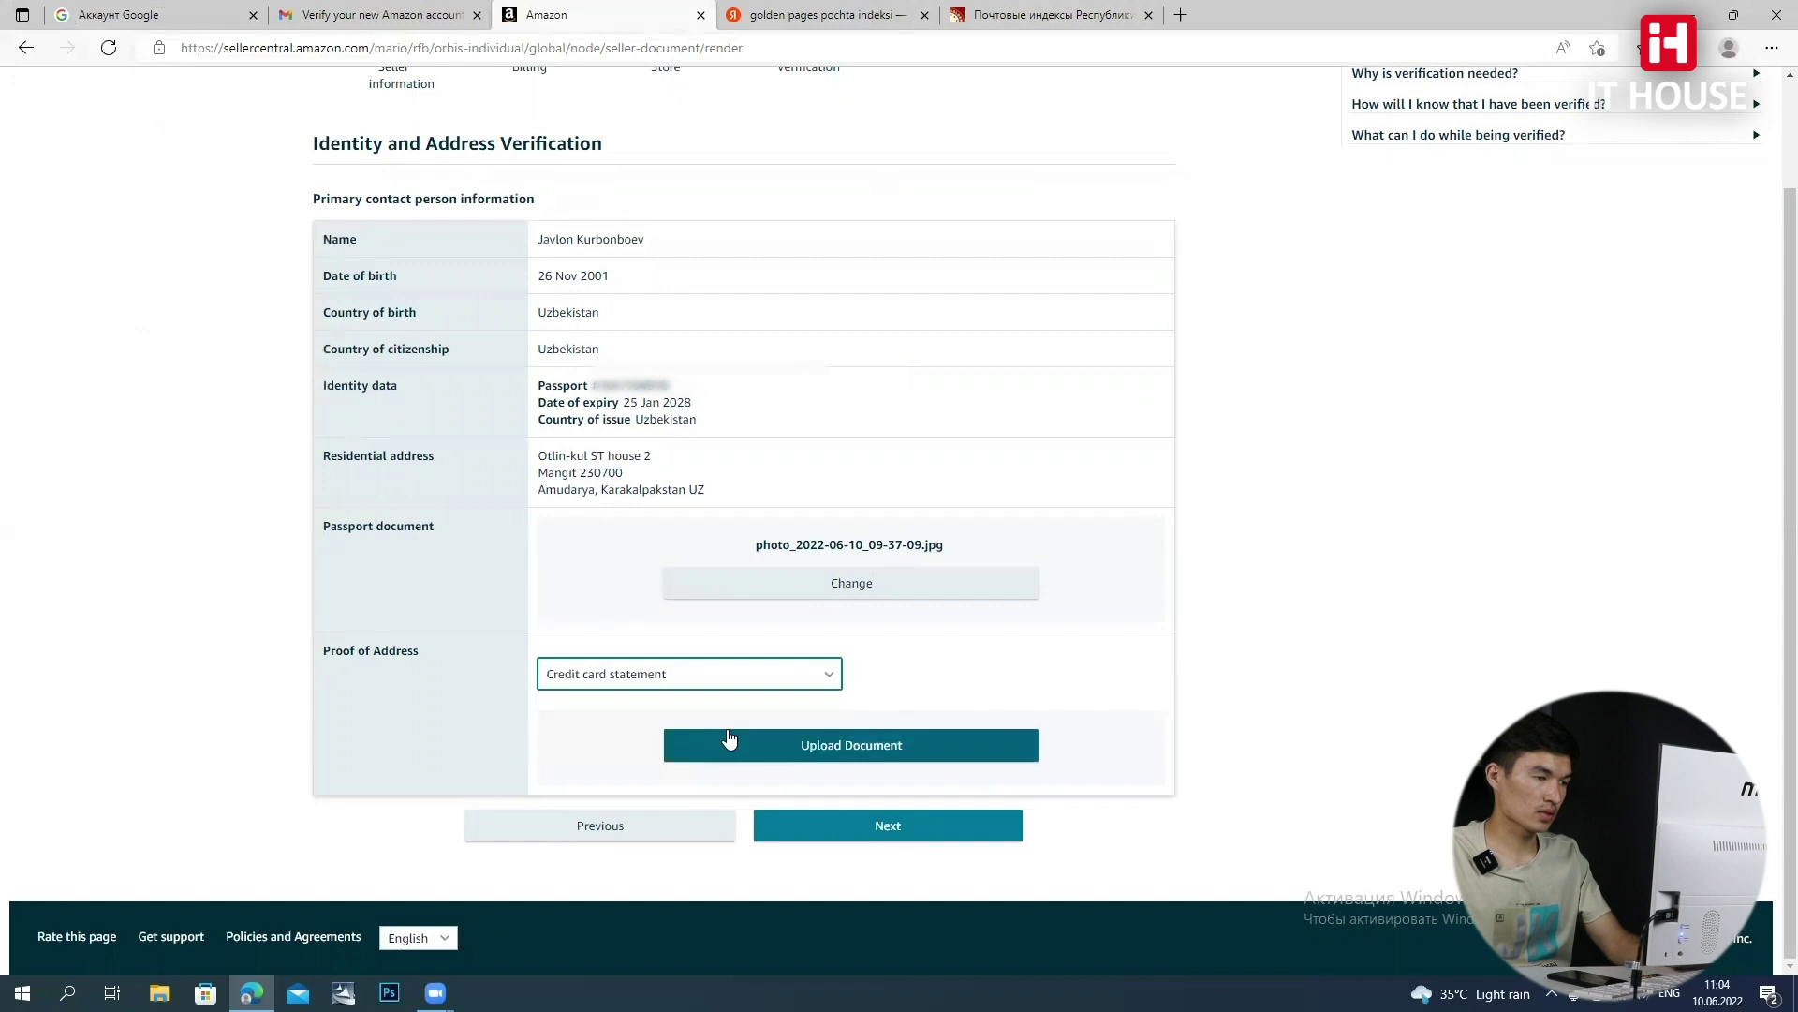
pyautogui.click(877, 749)
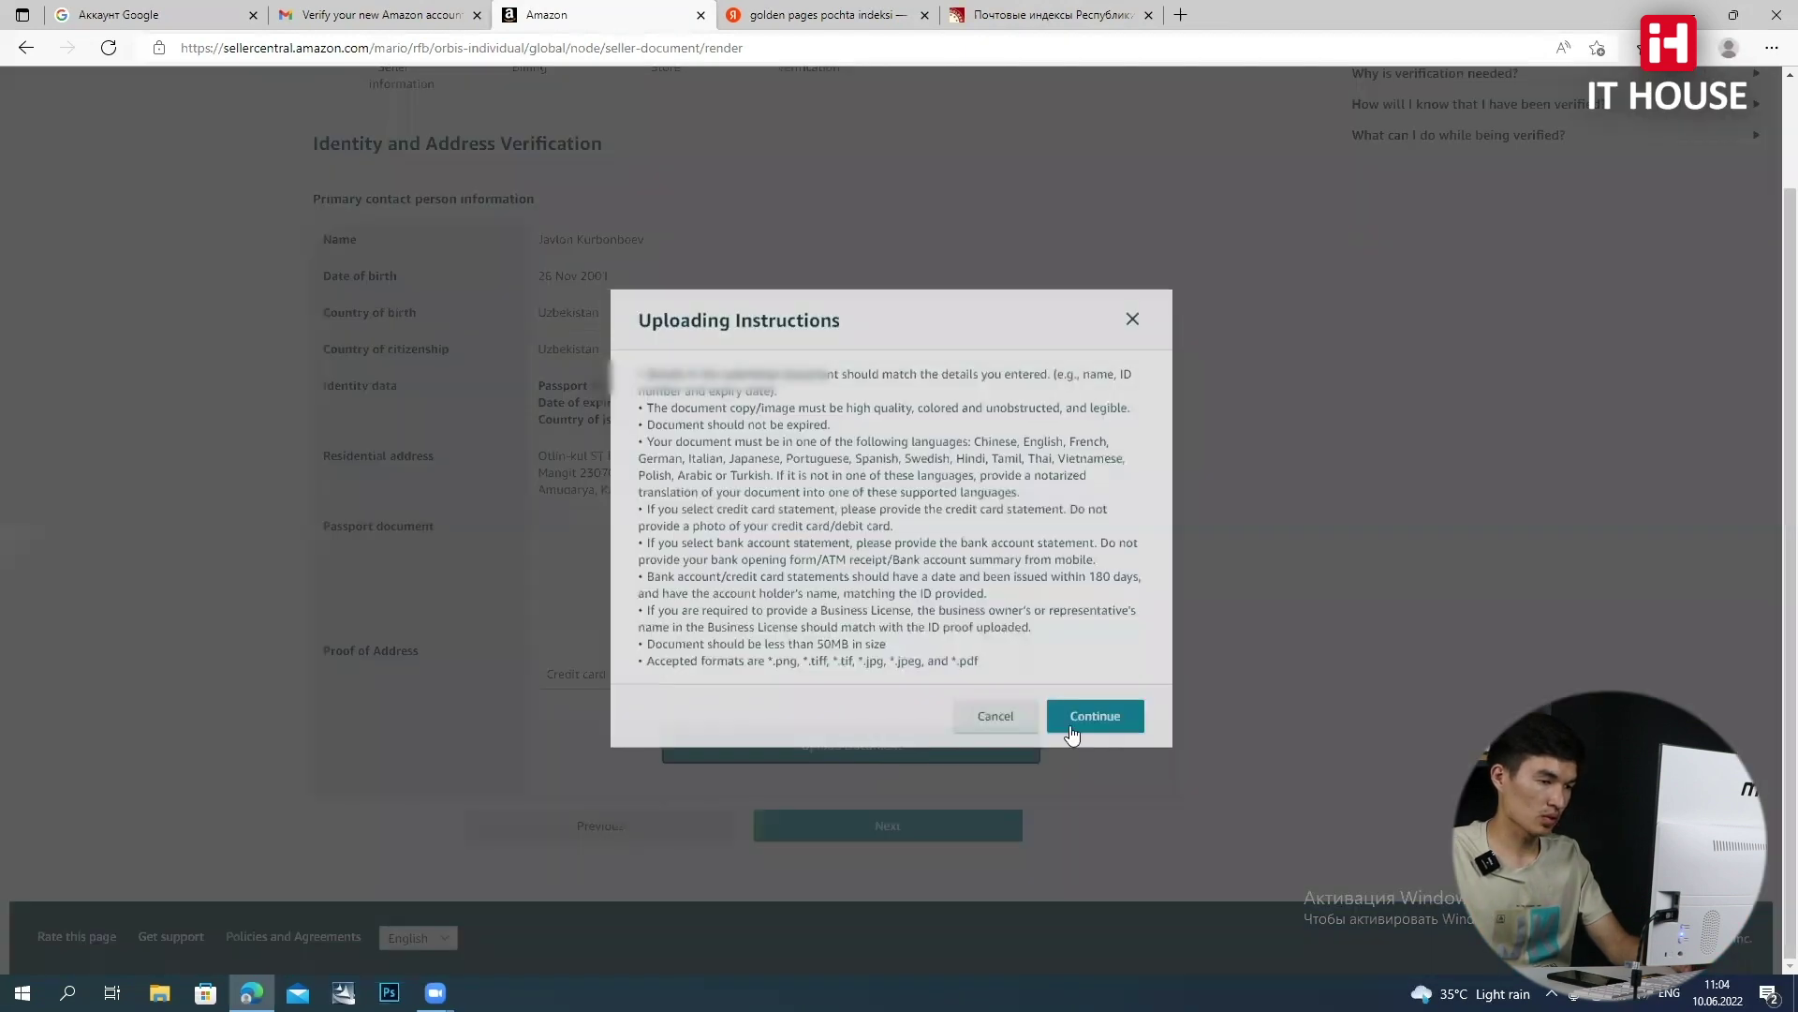
# Upload Credit Card Statement.jpg from the Amazon FBA folder and submit the verification
pyautogui.click(1068, 724)
pyautogui.click(218, 159)
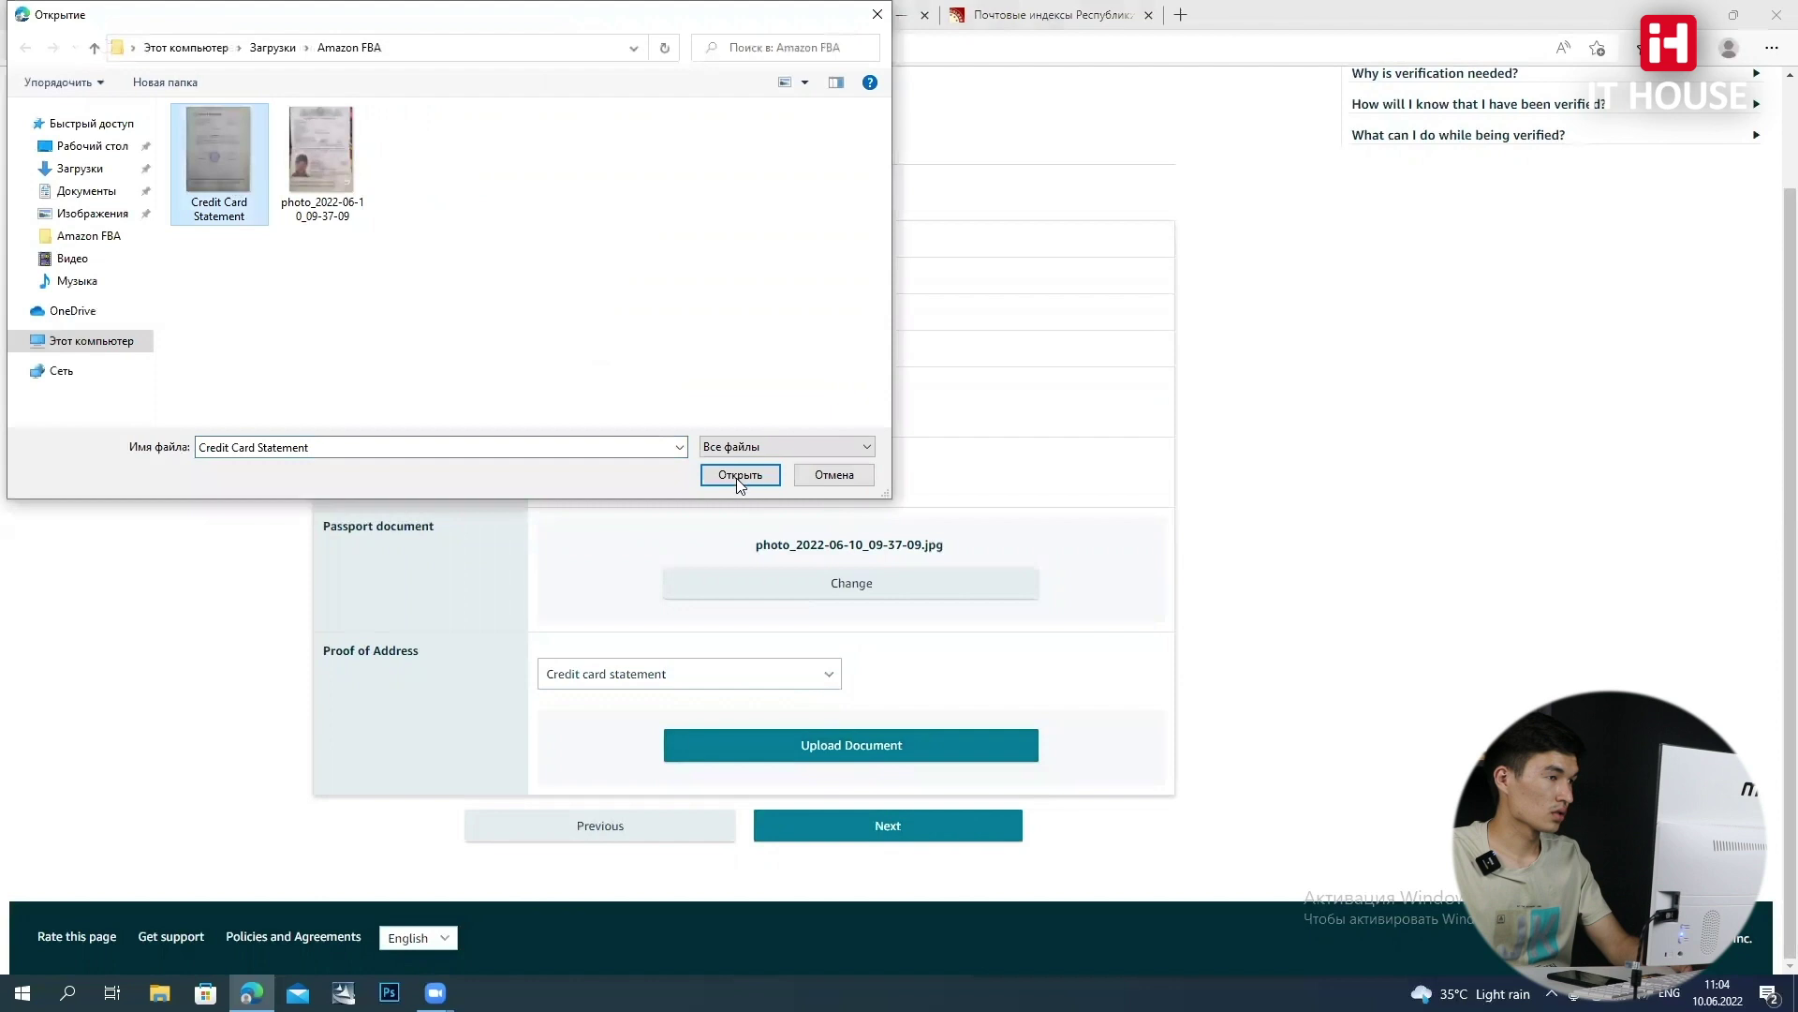
pyautogui.click(738, 479)
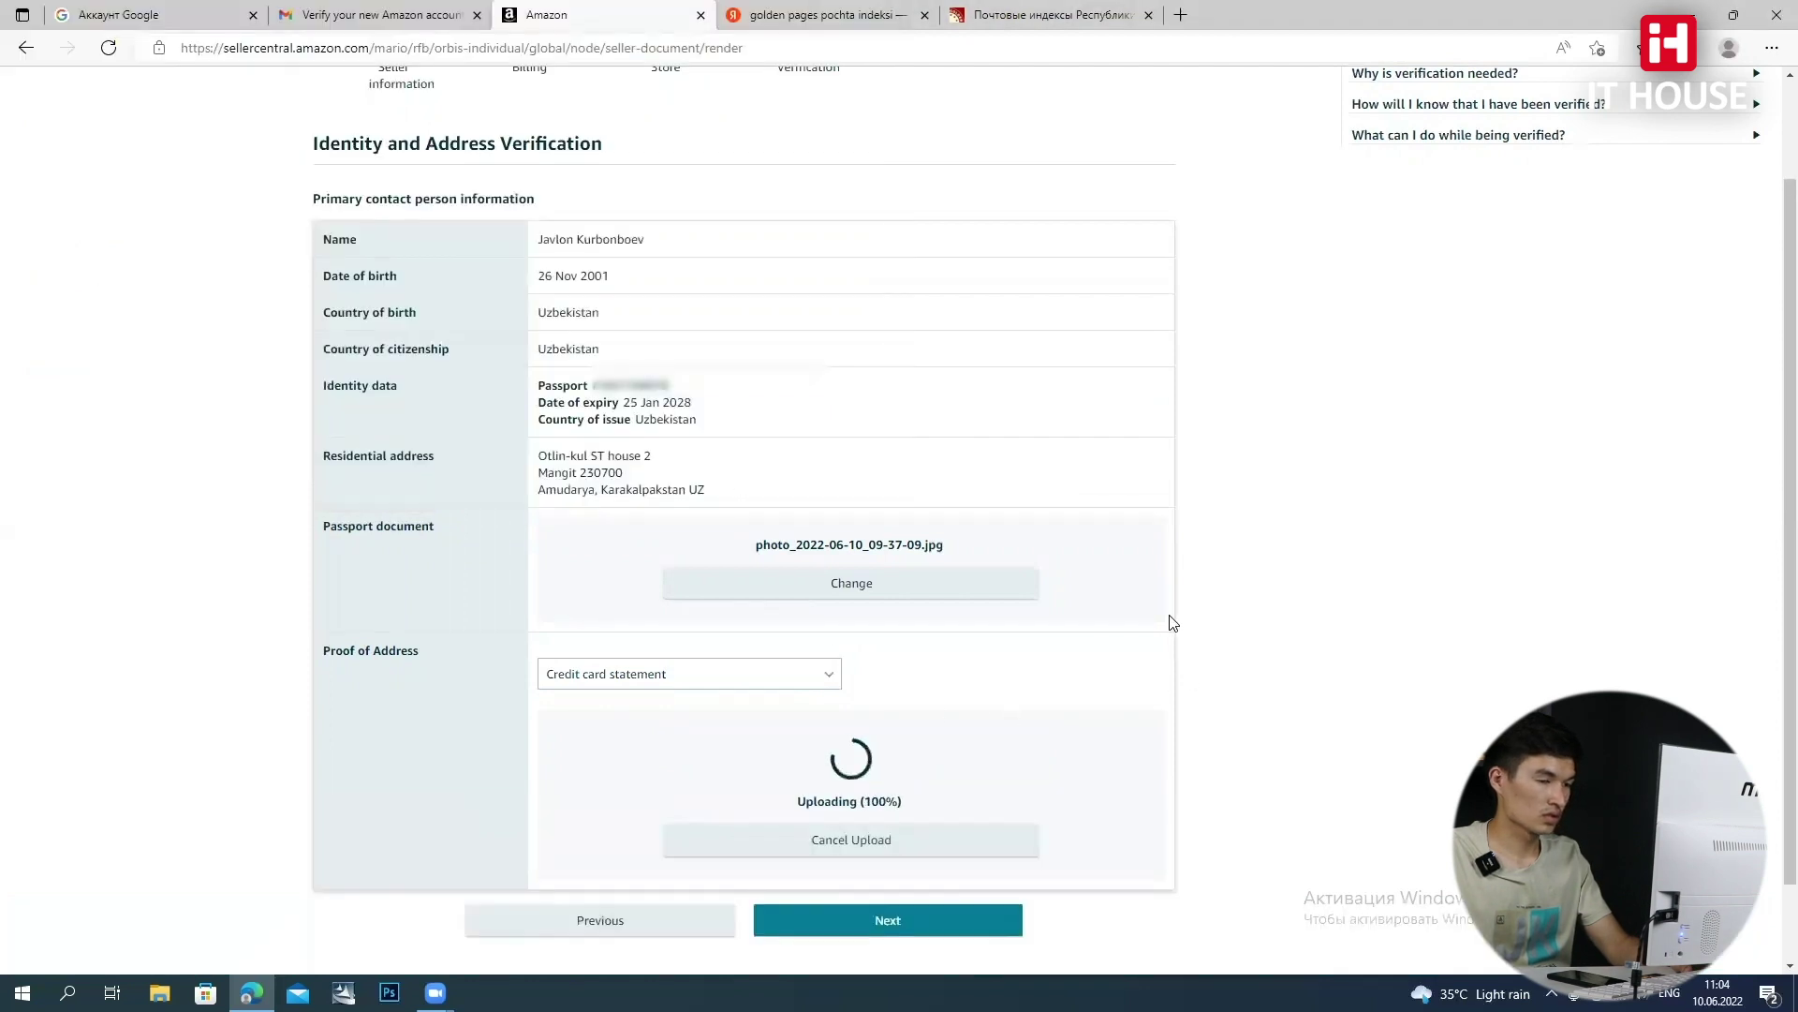
pyautogui.click(888, 824)
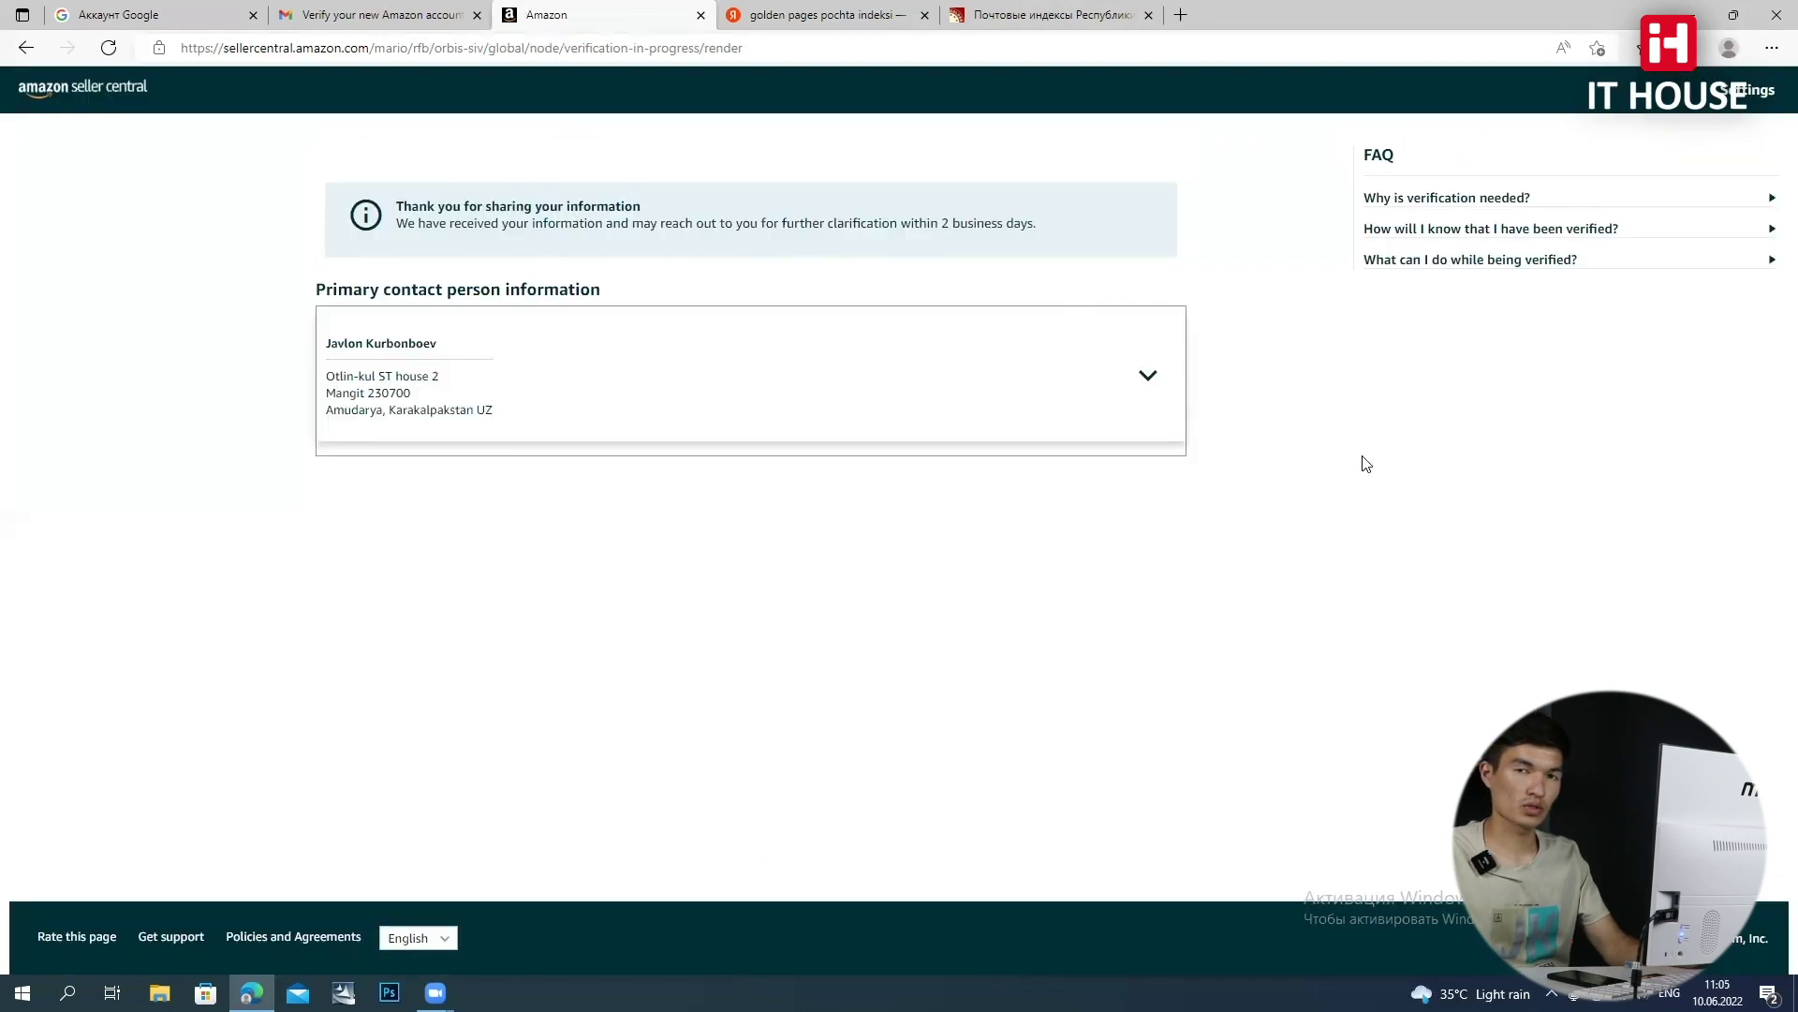
# Highlight the confirmation message, then expand the Primary contact person card and highlight the residential address
pyautogui.moveTo(399, 225); pyautogui.dragTo(1073, 223)
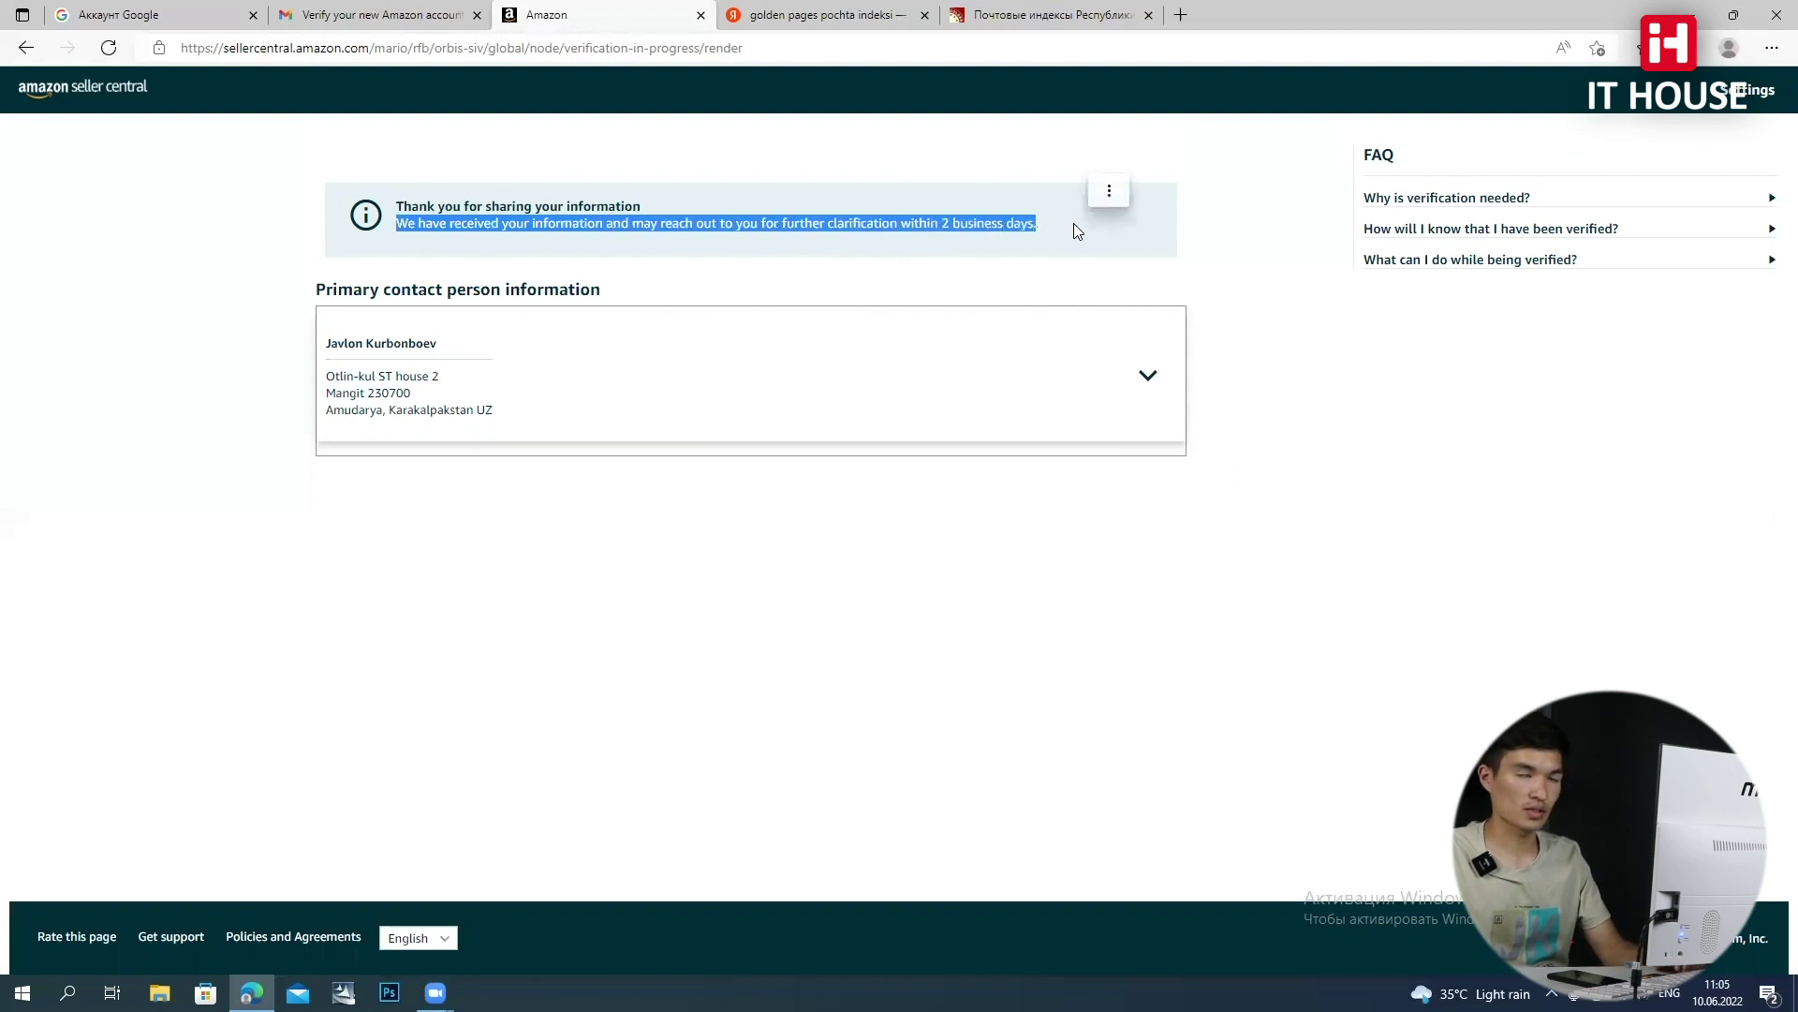
pyautogui.click(1148, 374)
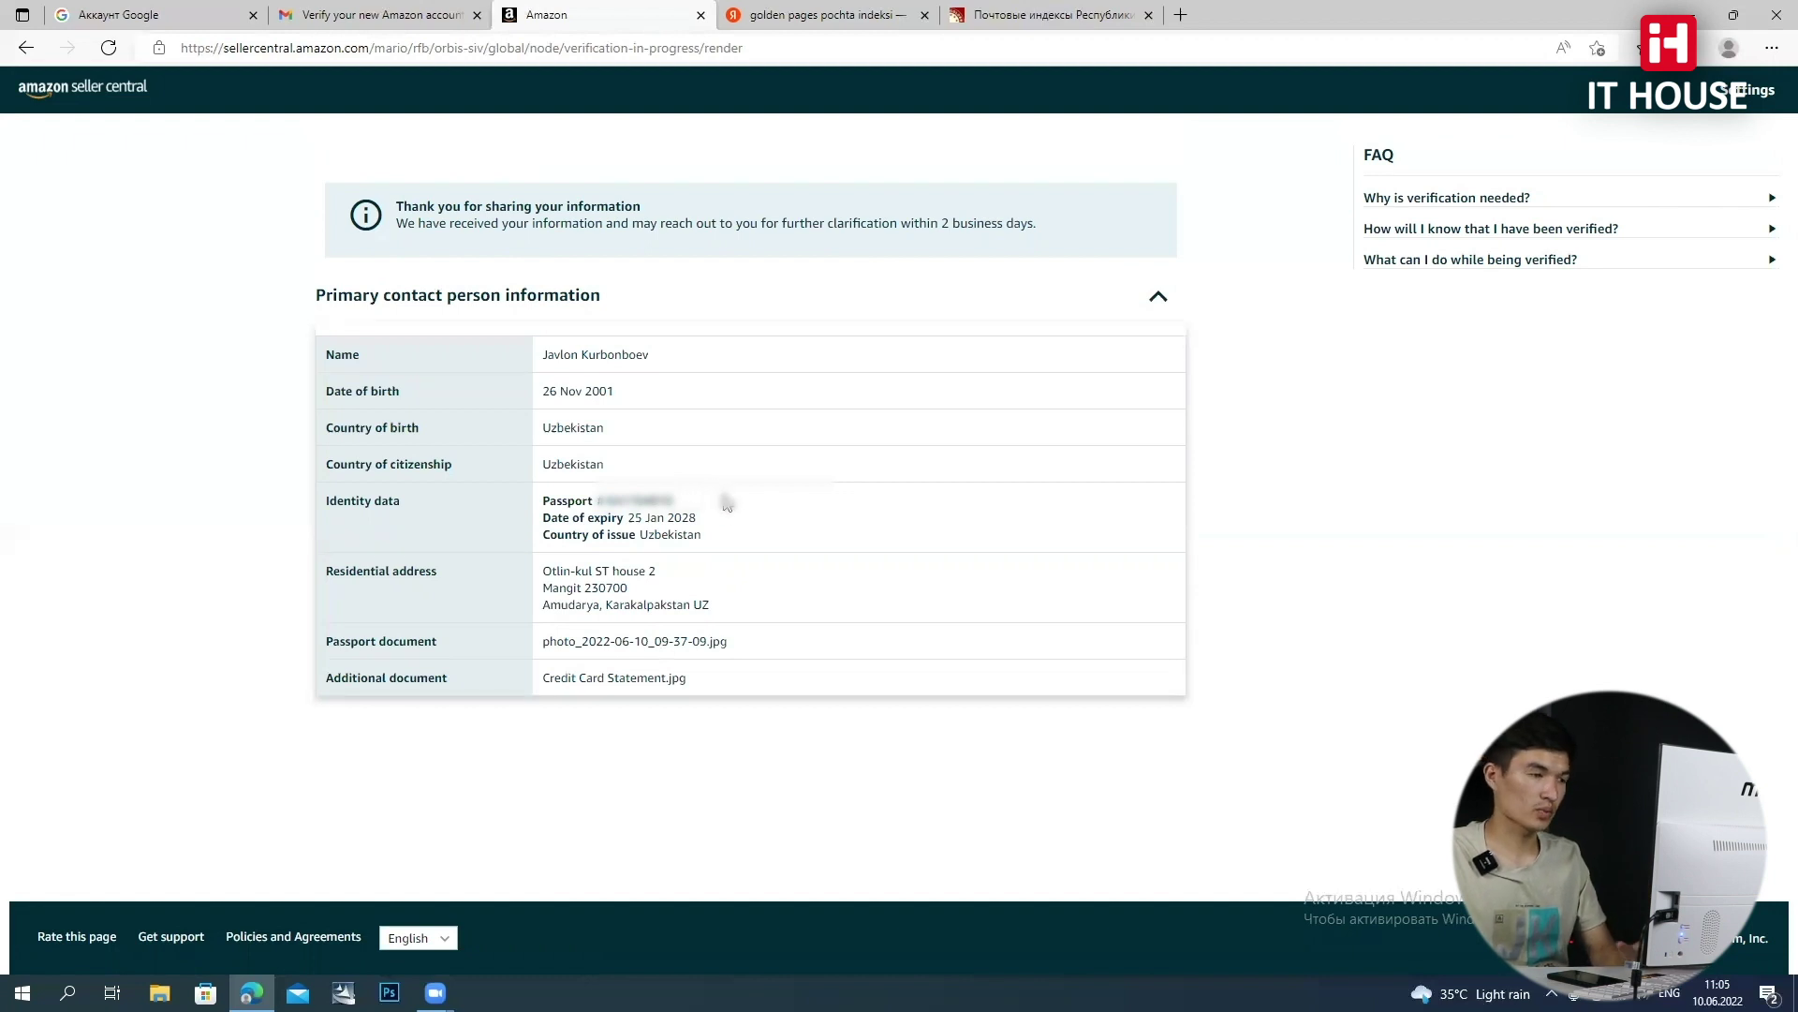
pyautogui.click(1158, 296)
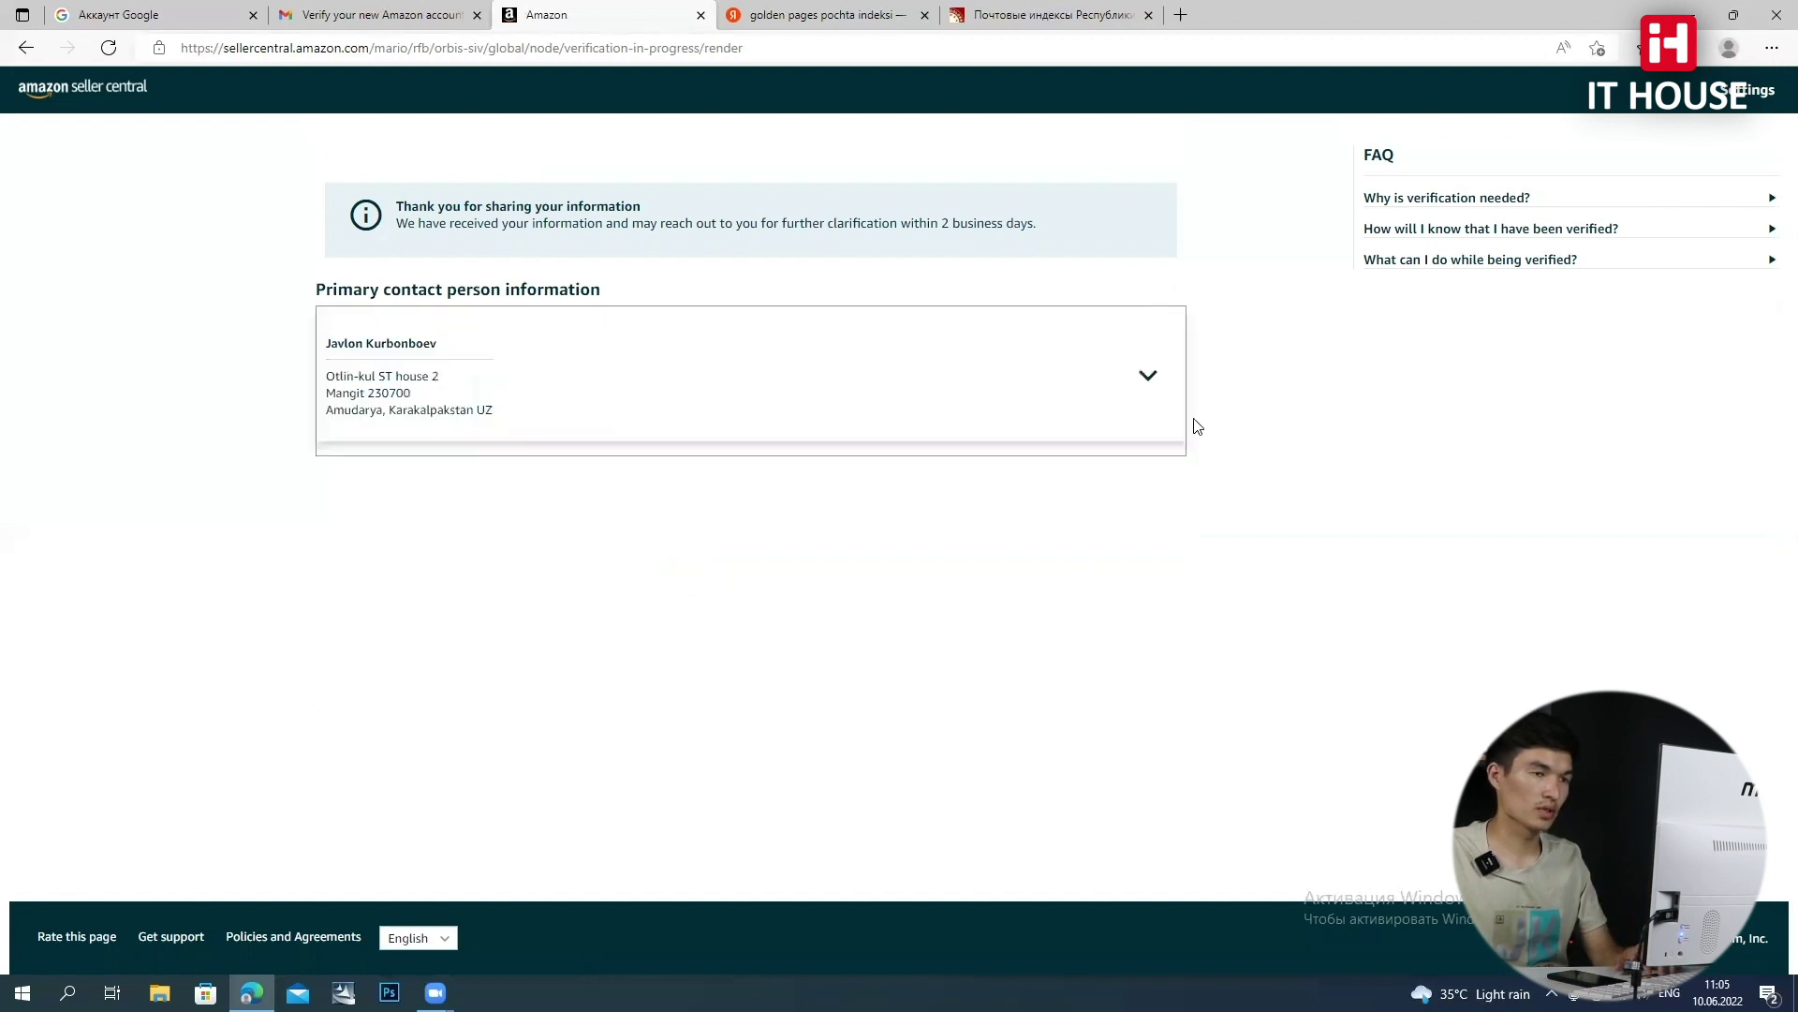
pyautogui.click(1146, 378)
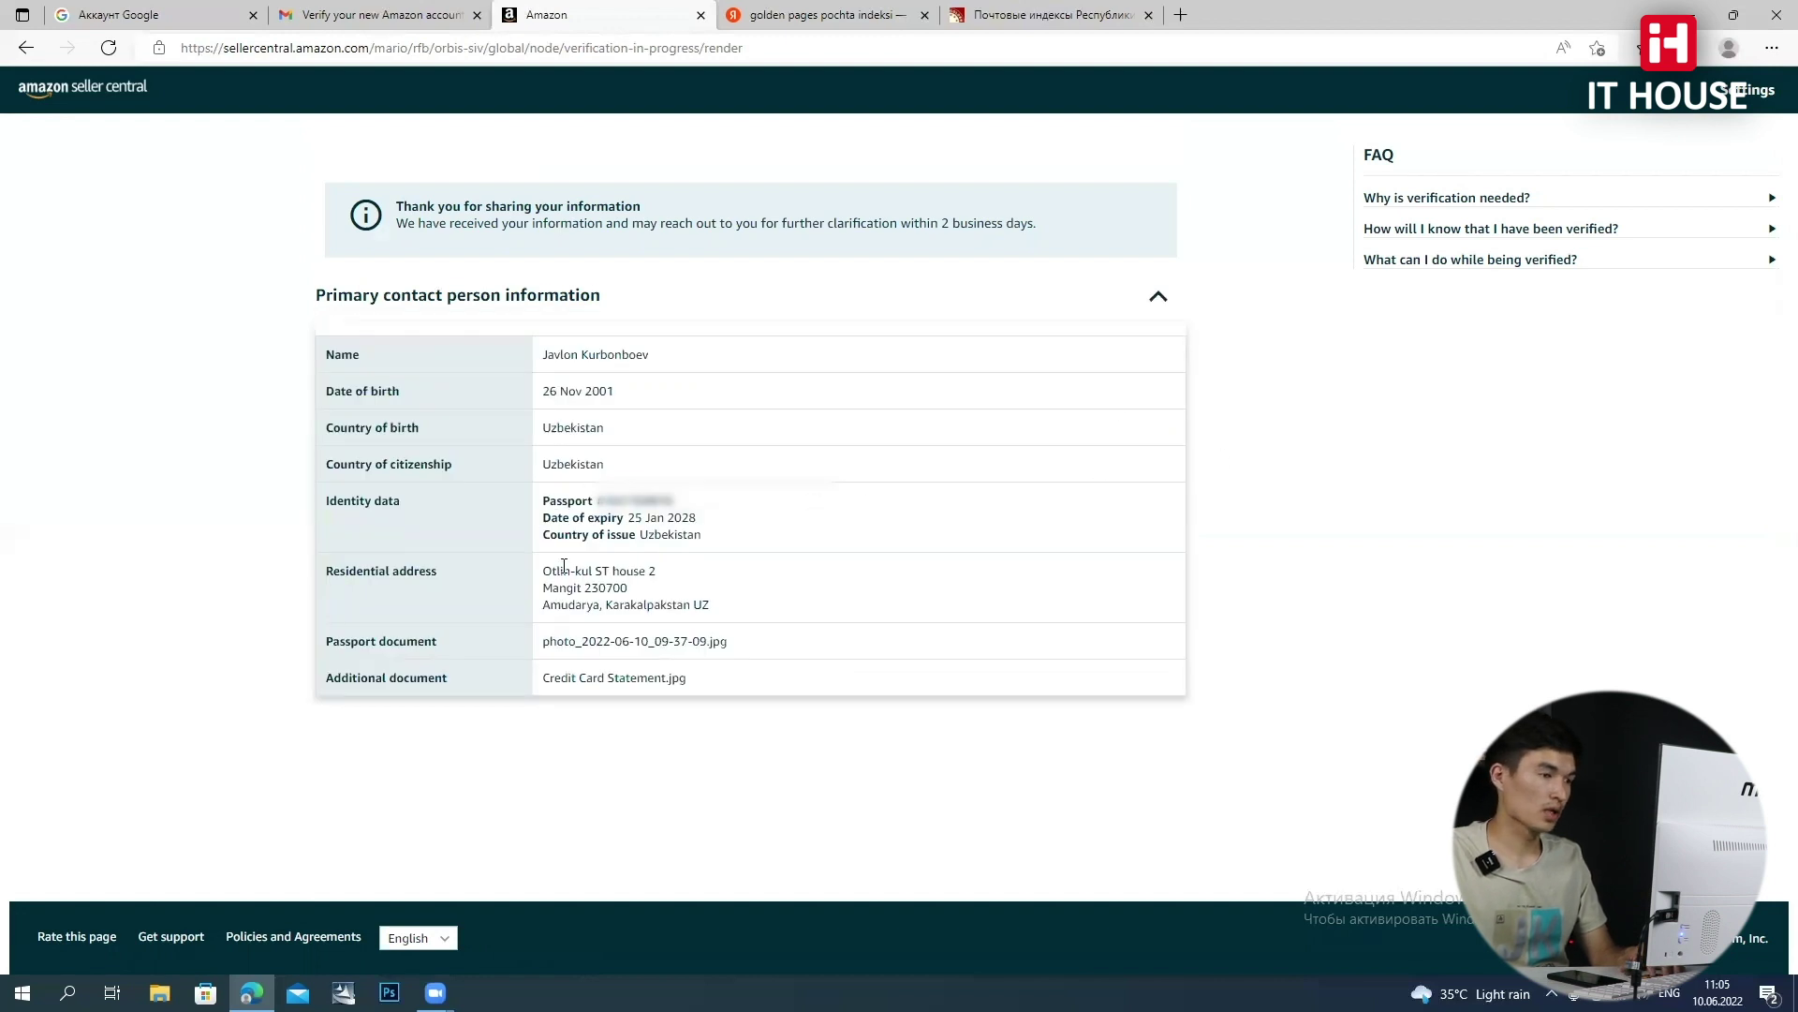
pyautogui.moveTo(543, 570); pyautogui.dragTo(723, 612)
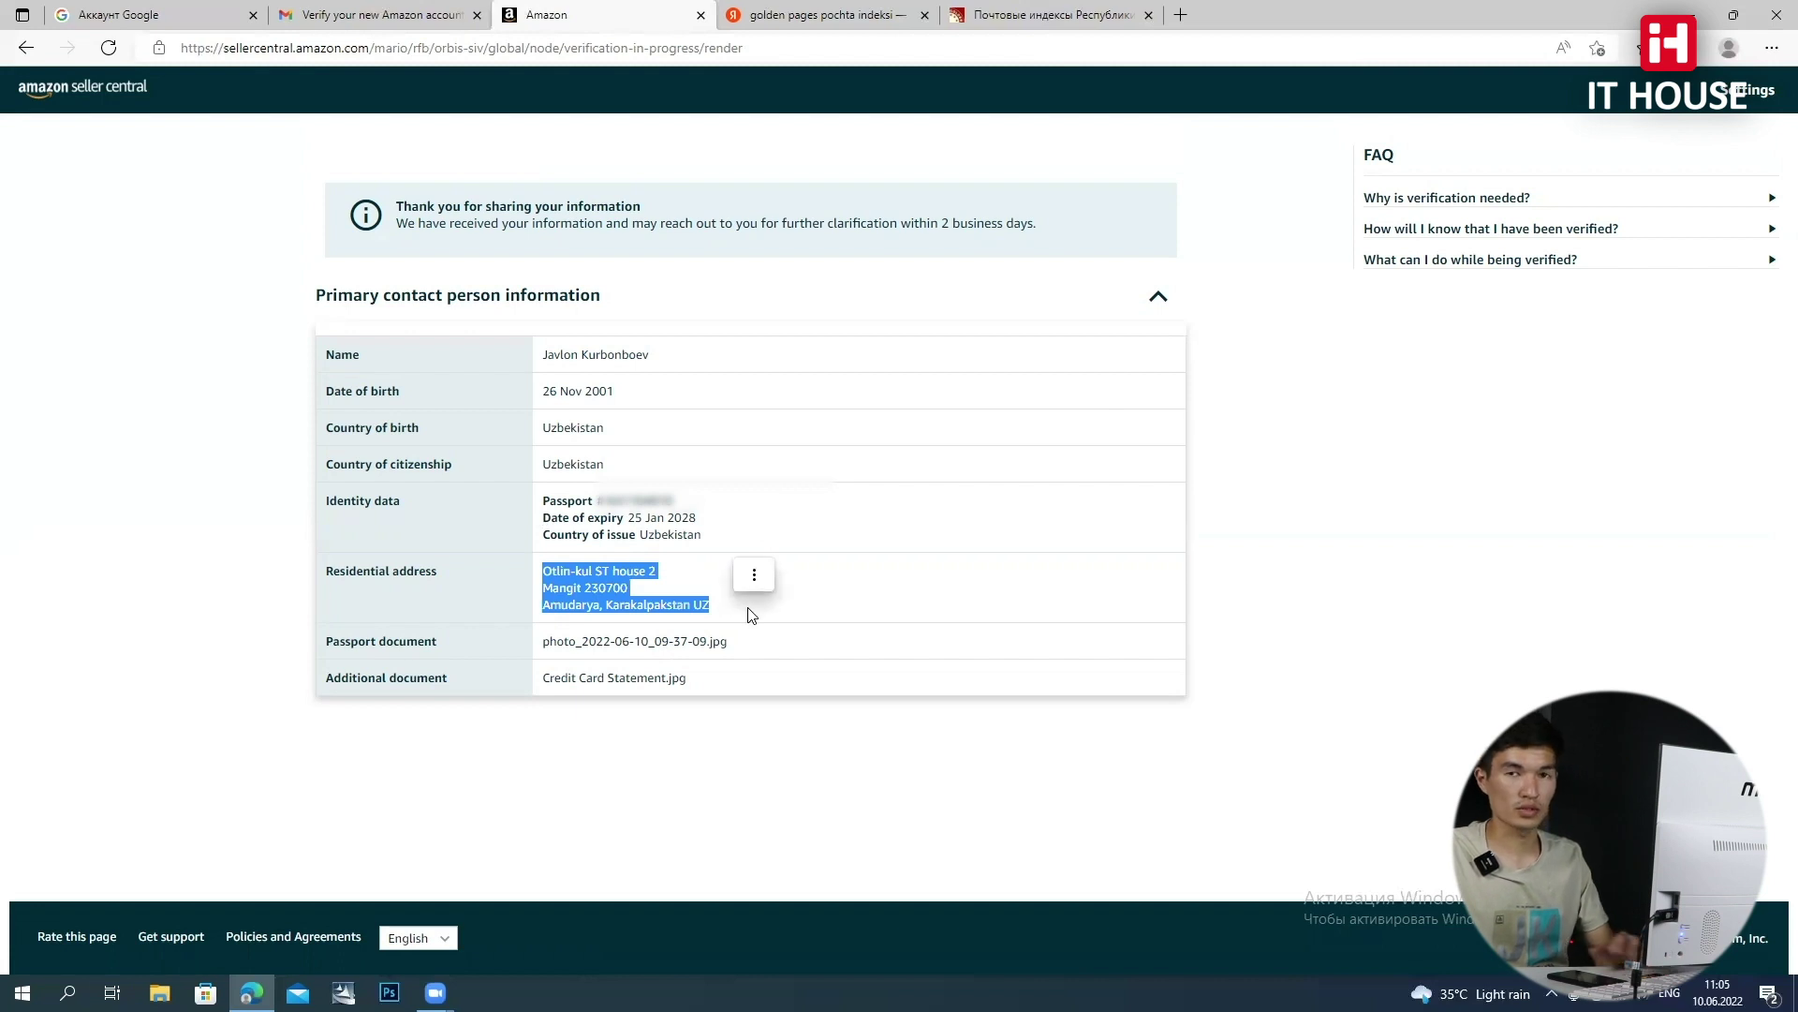
pyautogui.click(762, 604)
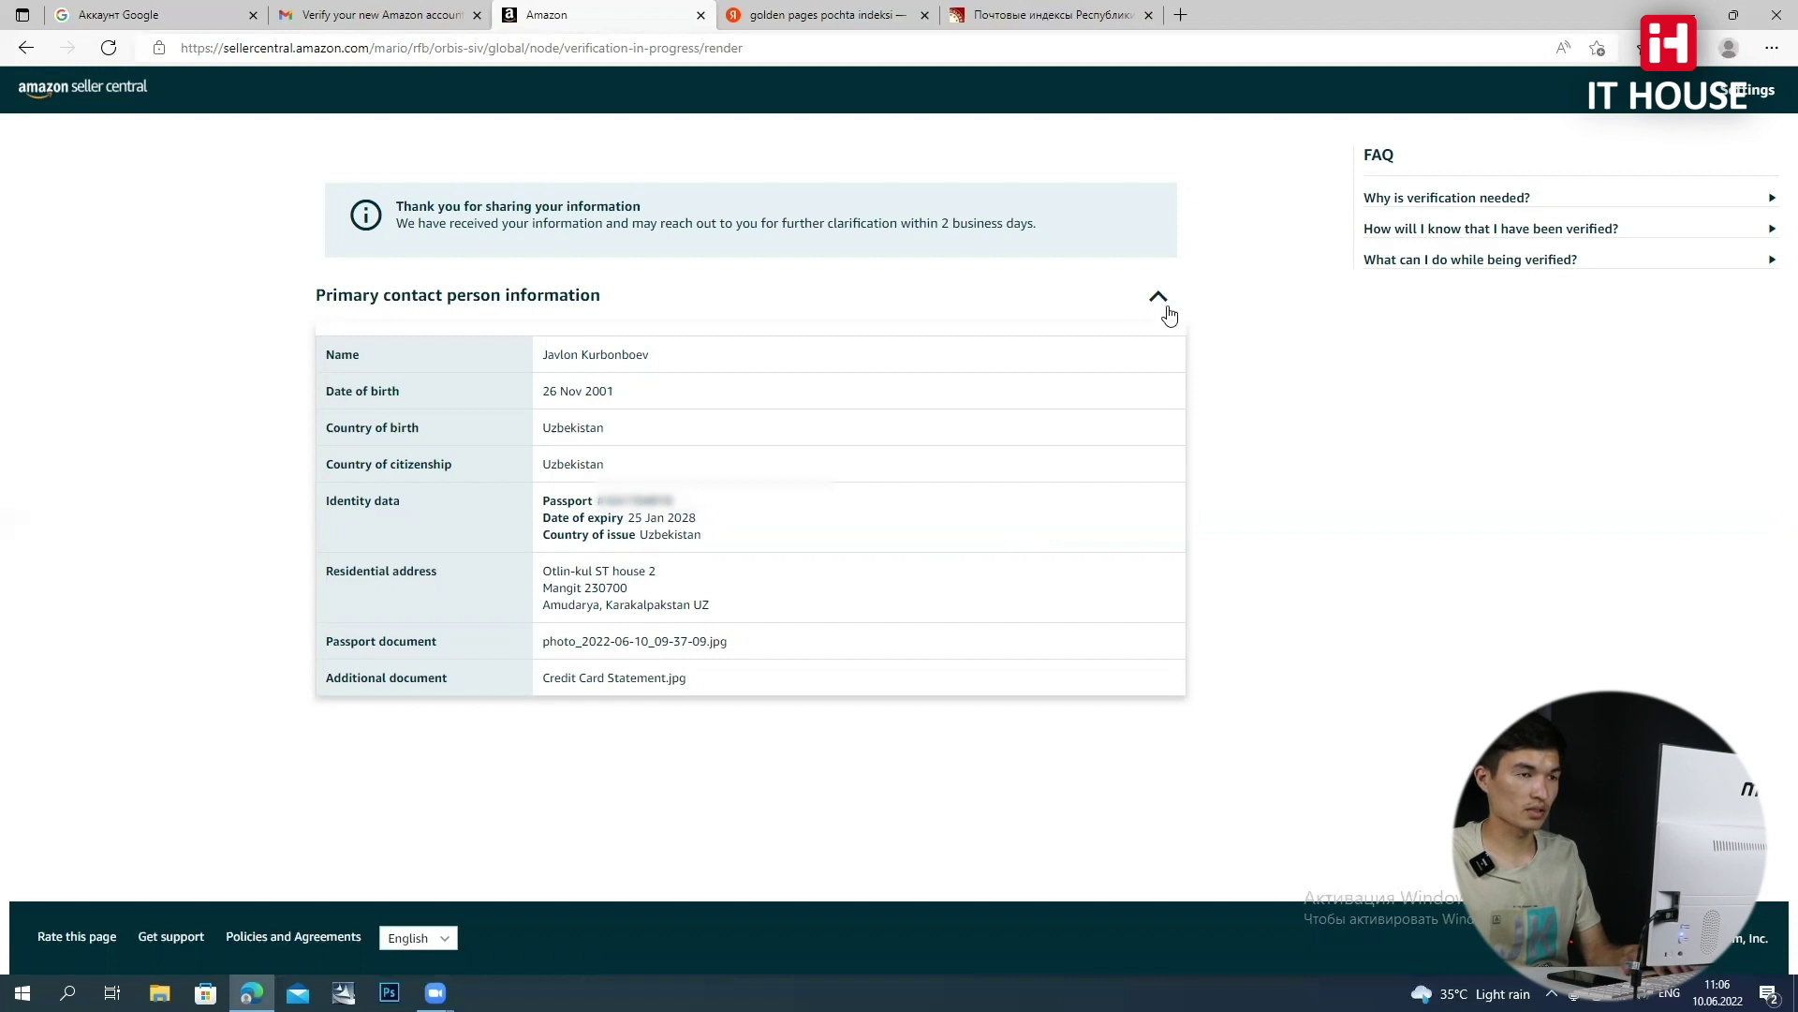
# Re-expand the contact details to review the residential address and passport document rows
pyautogui.click(1162, 298)
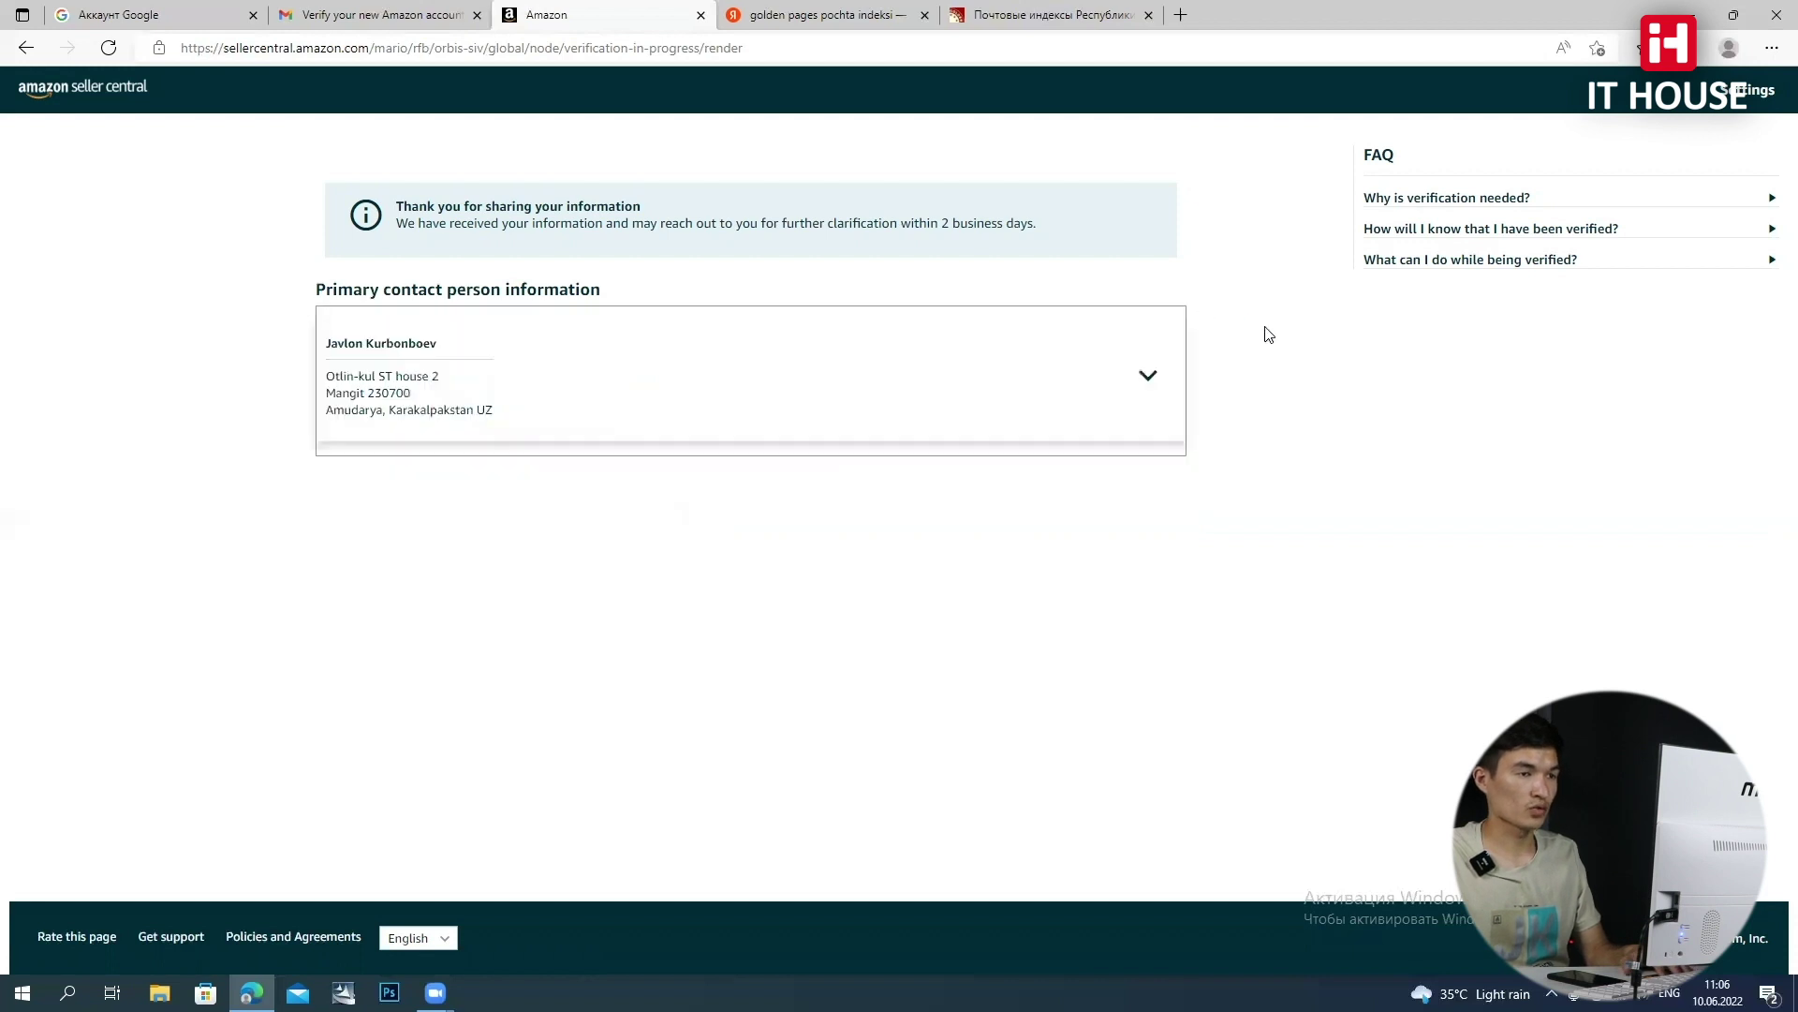
pyautogui.click(1150, 377)
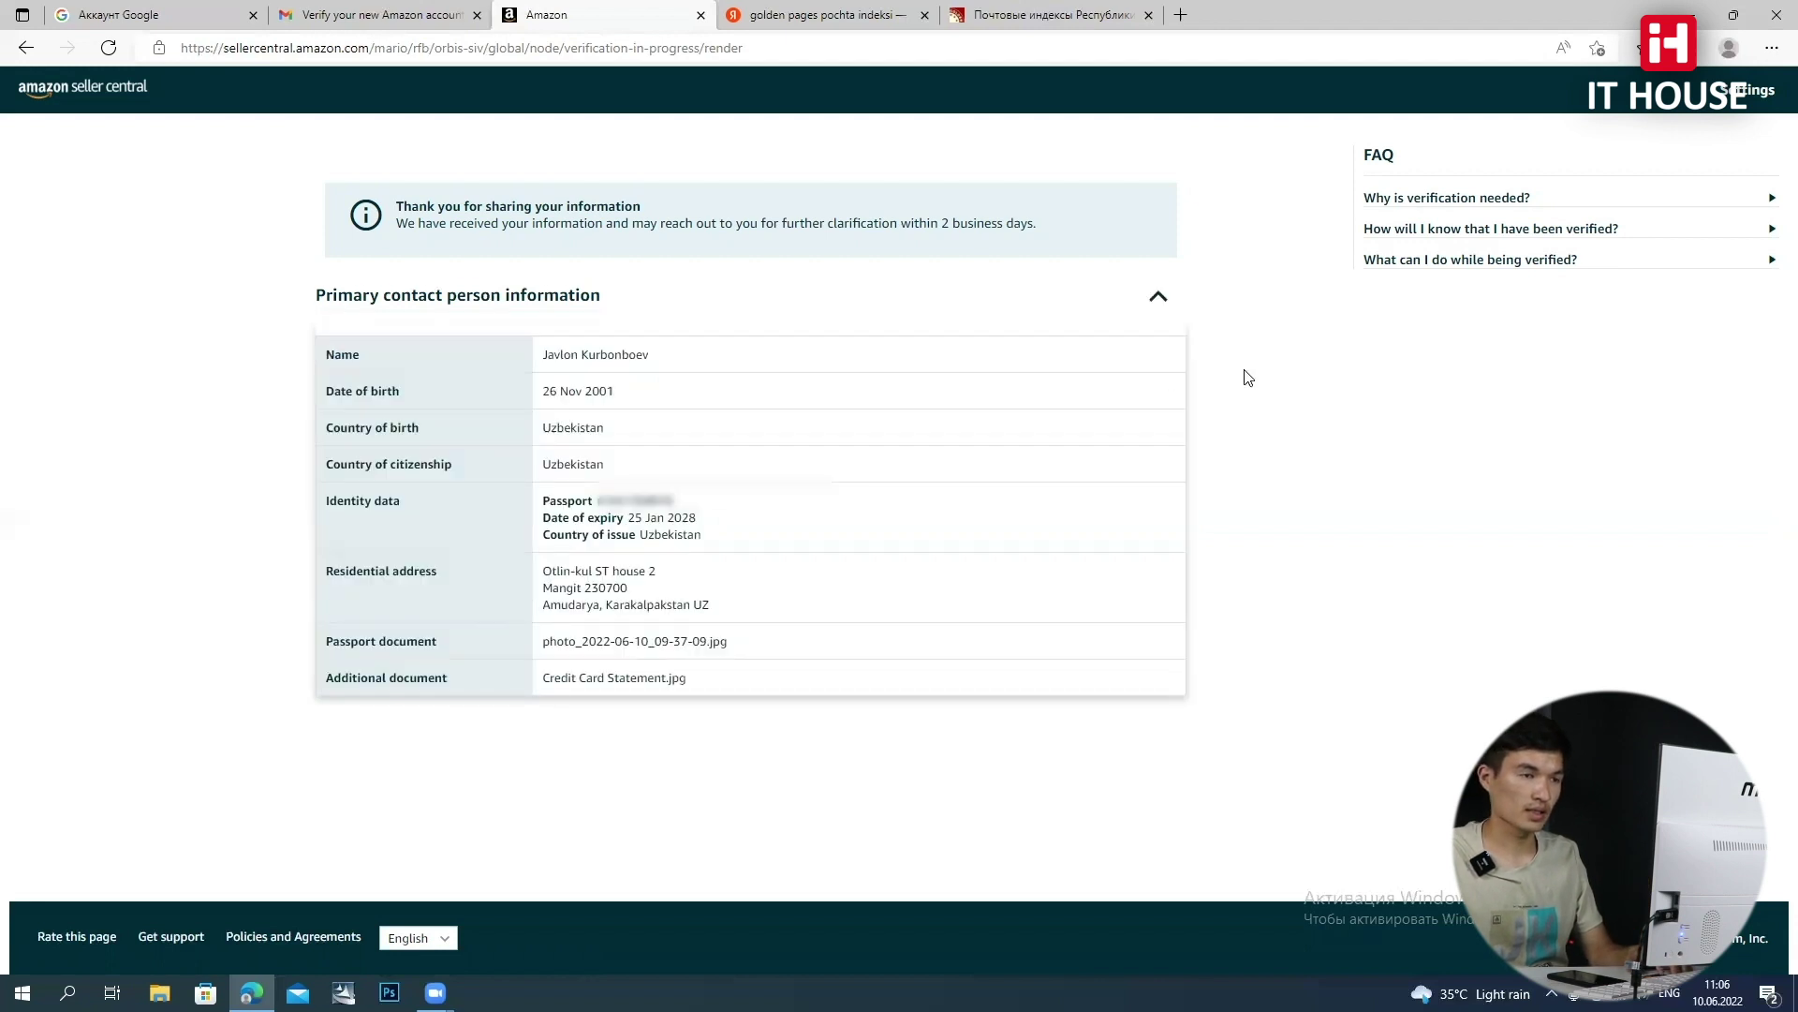
pyautogui.click(1159, 301)
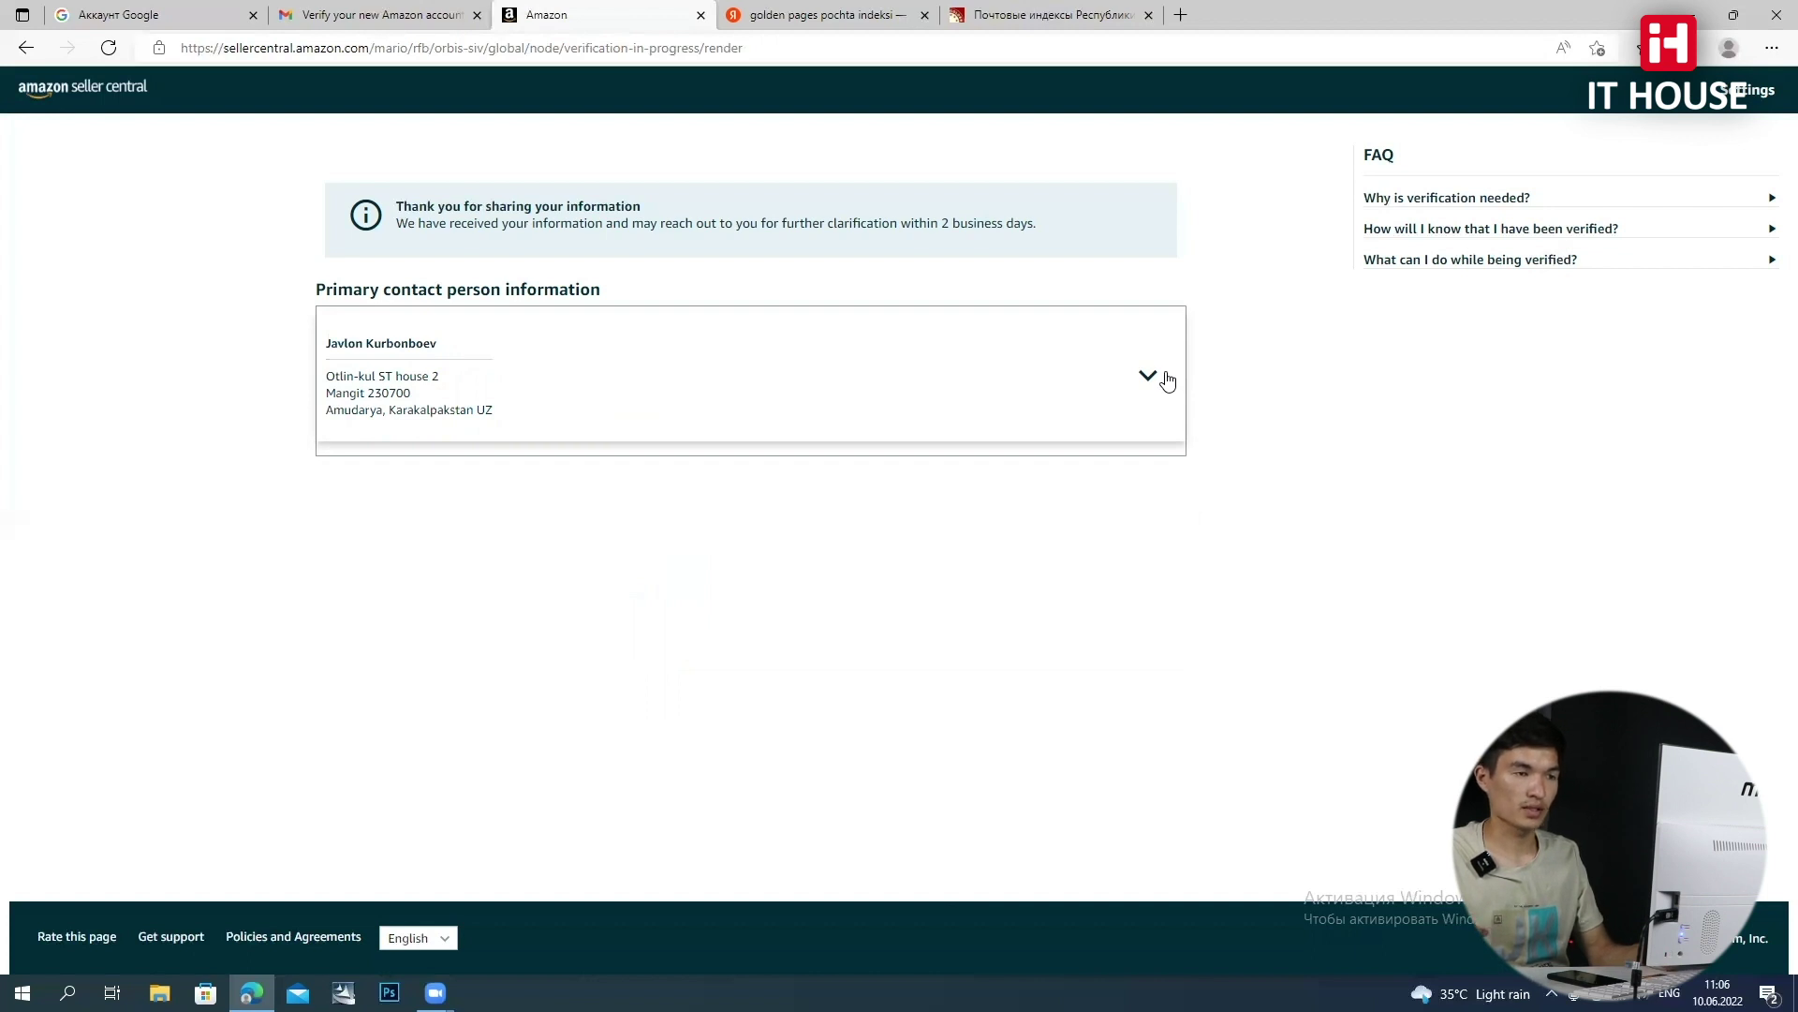
pyautogui.click(1150, 377)
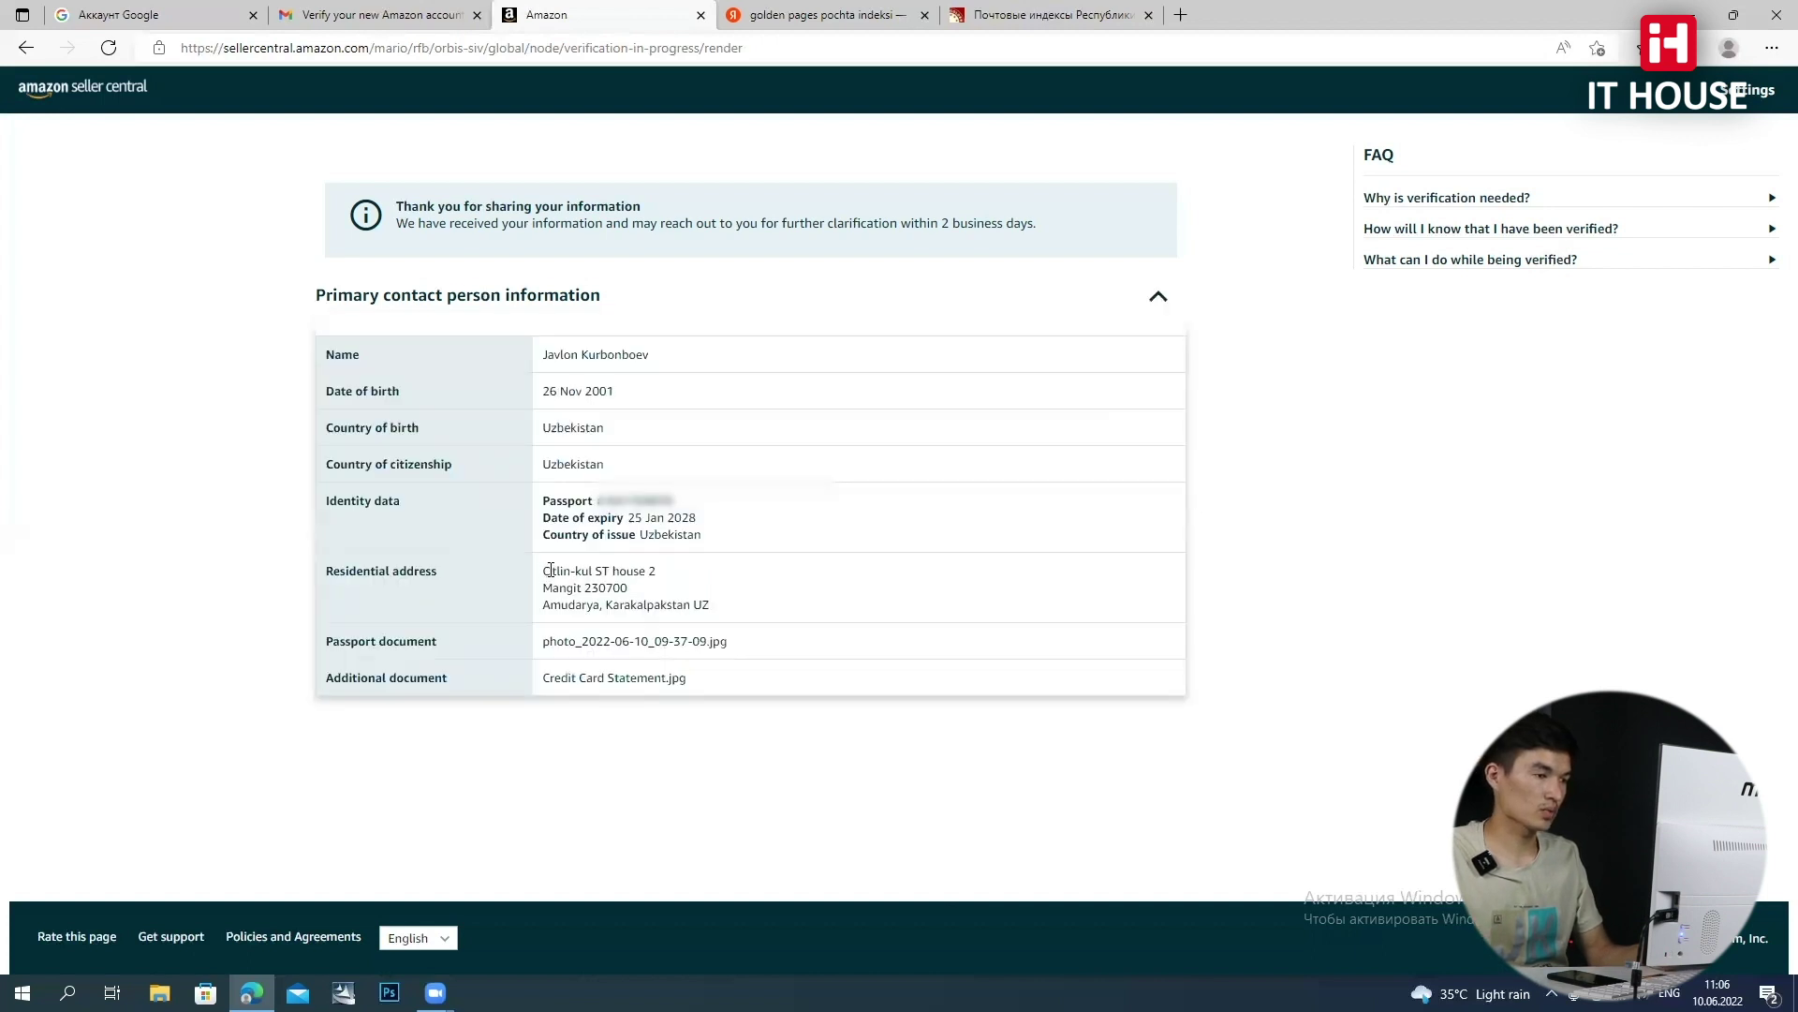
pyautogui.moveTo(618, 588); pyautogui.dragTo(724, 633)
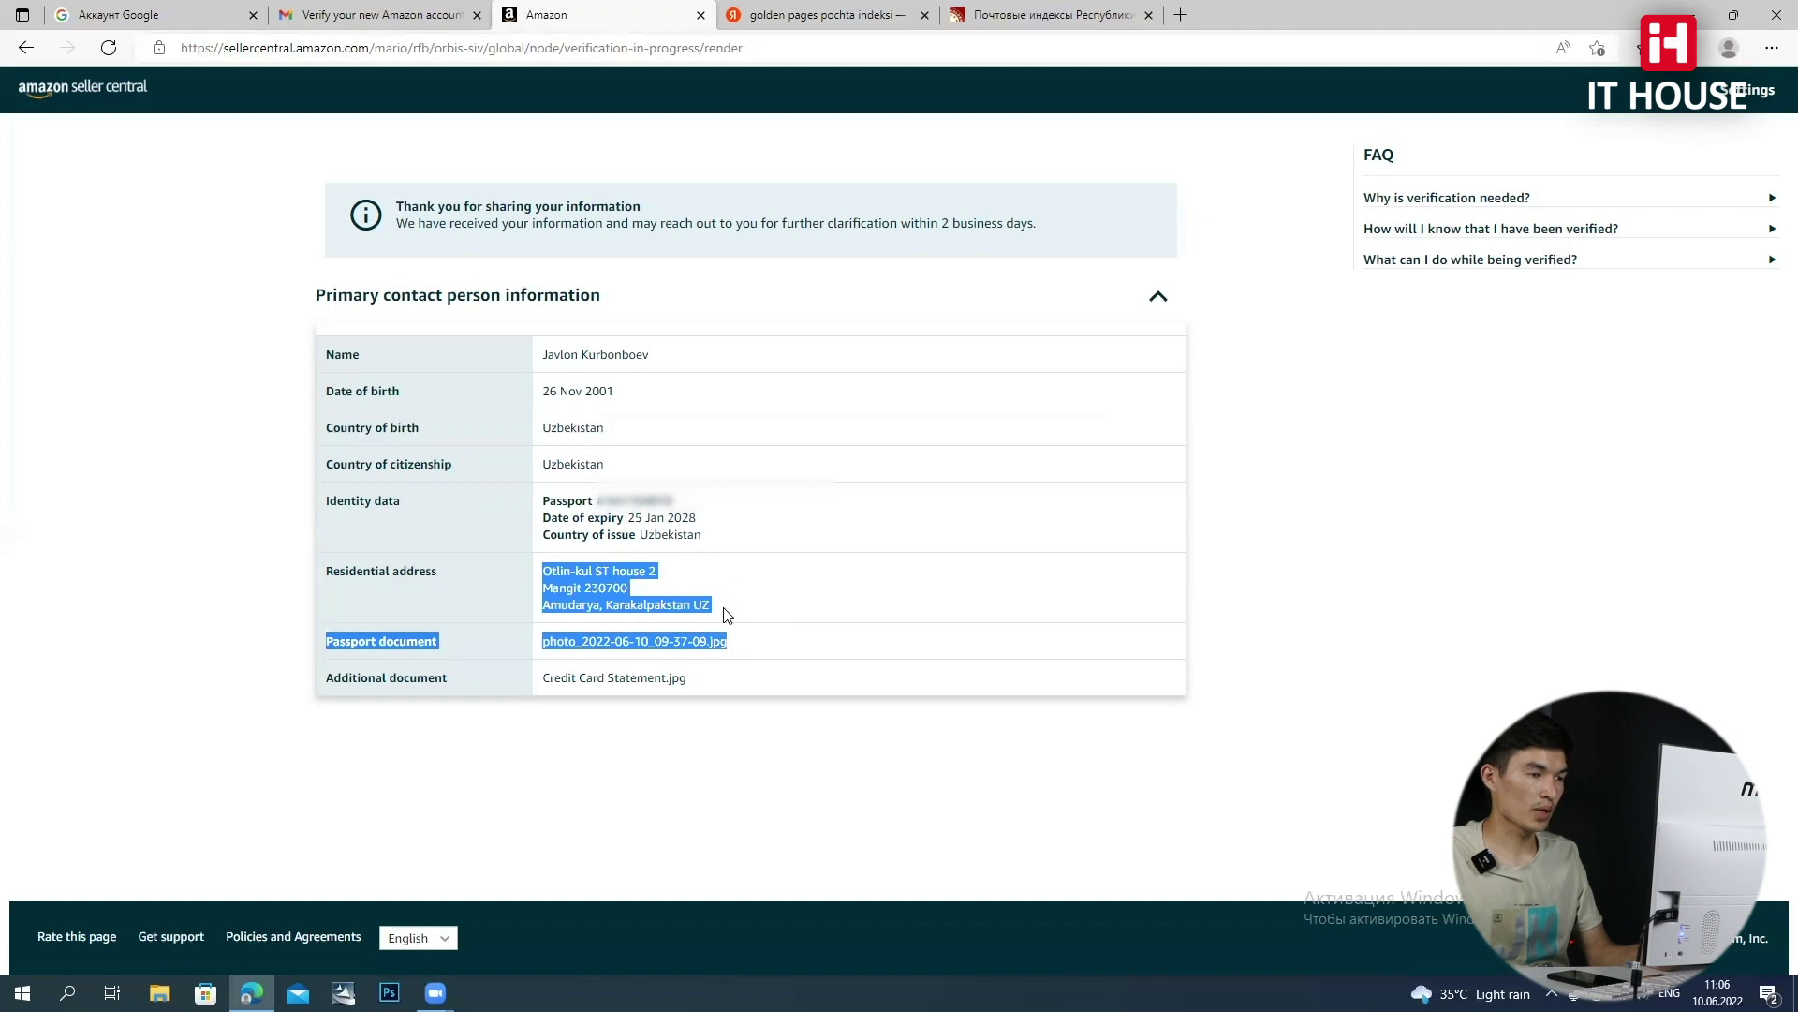
pyautogui.click(721, 614)
pyautogui.moveTo(708, 605); pyautogui.dragTo(551, 577)
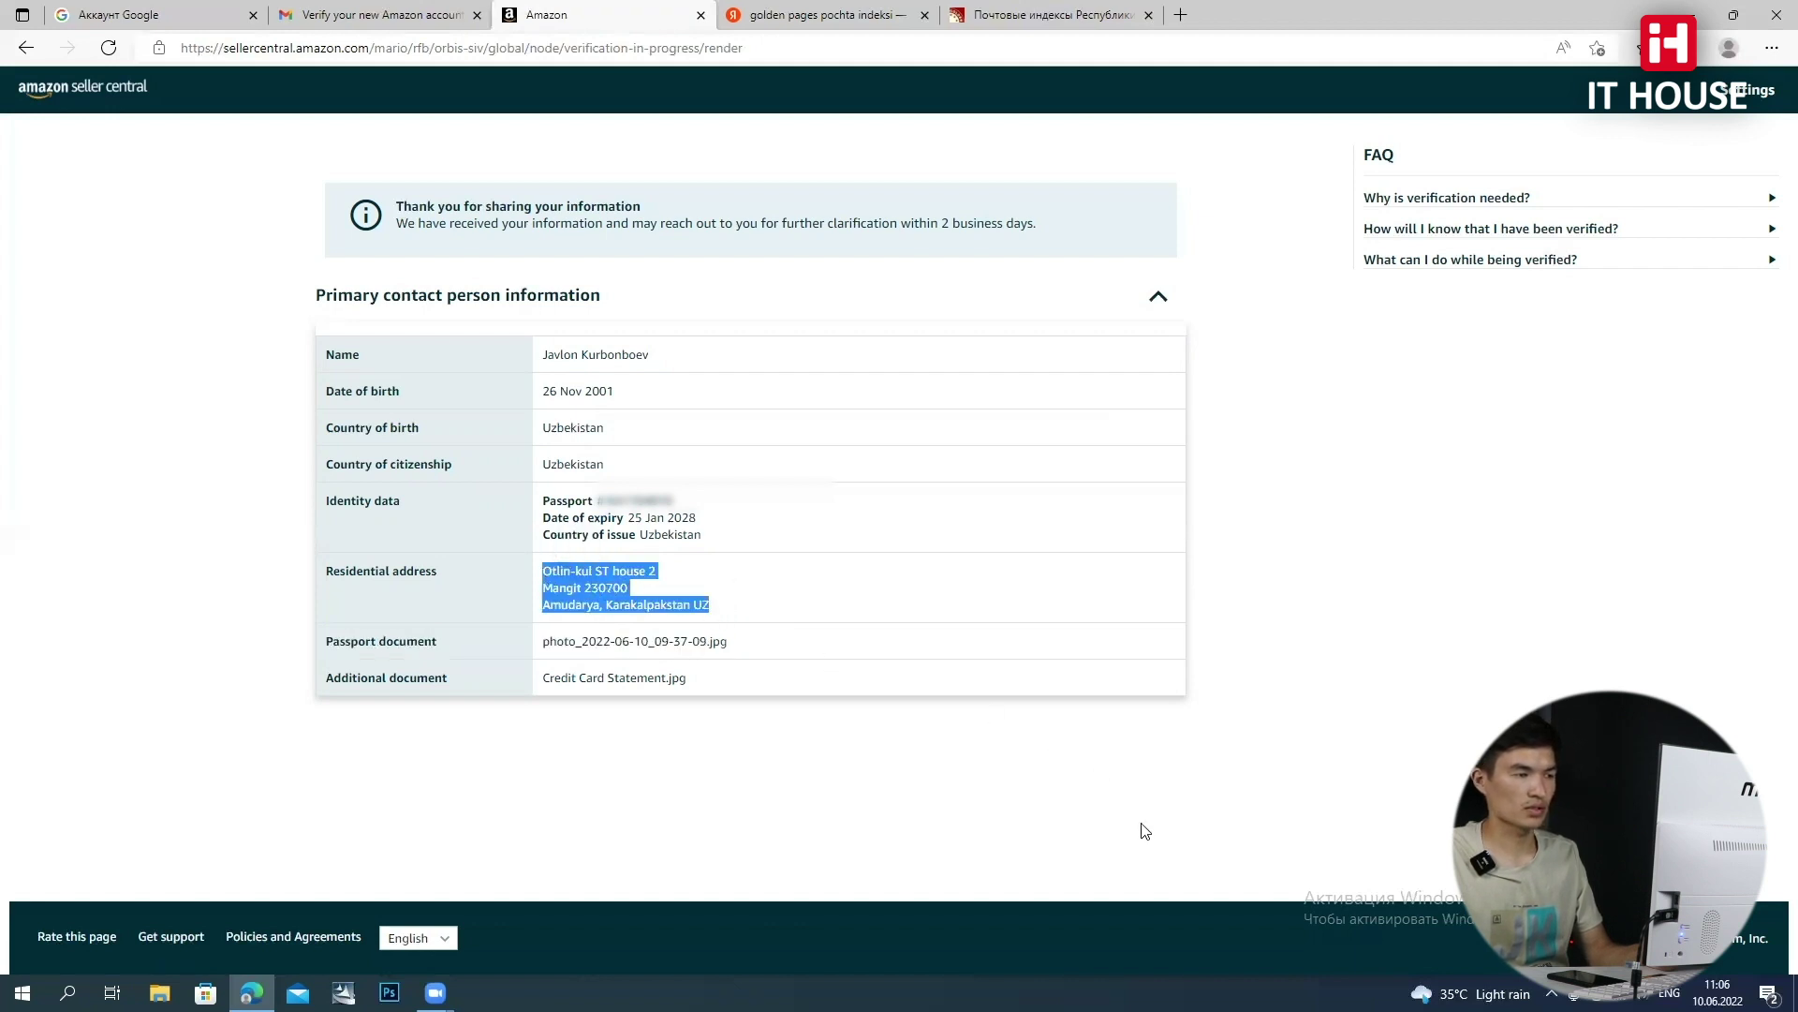
pyautogui.click(947, 795)
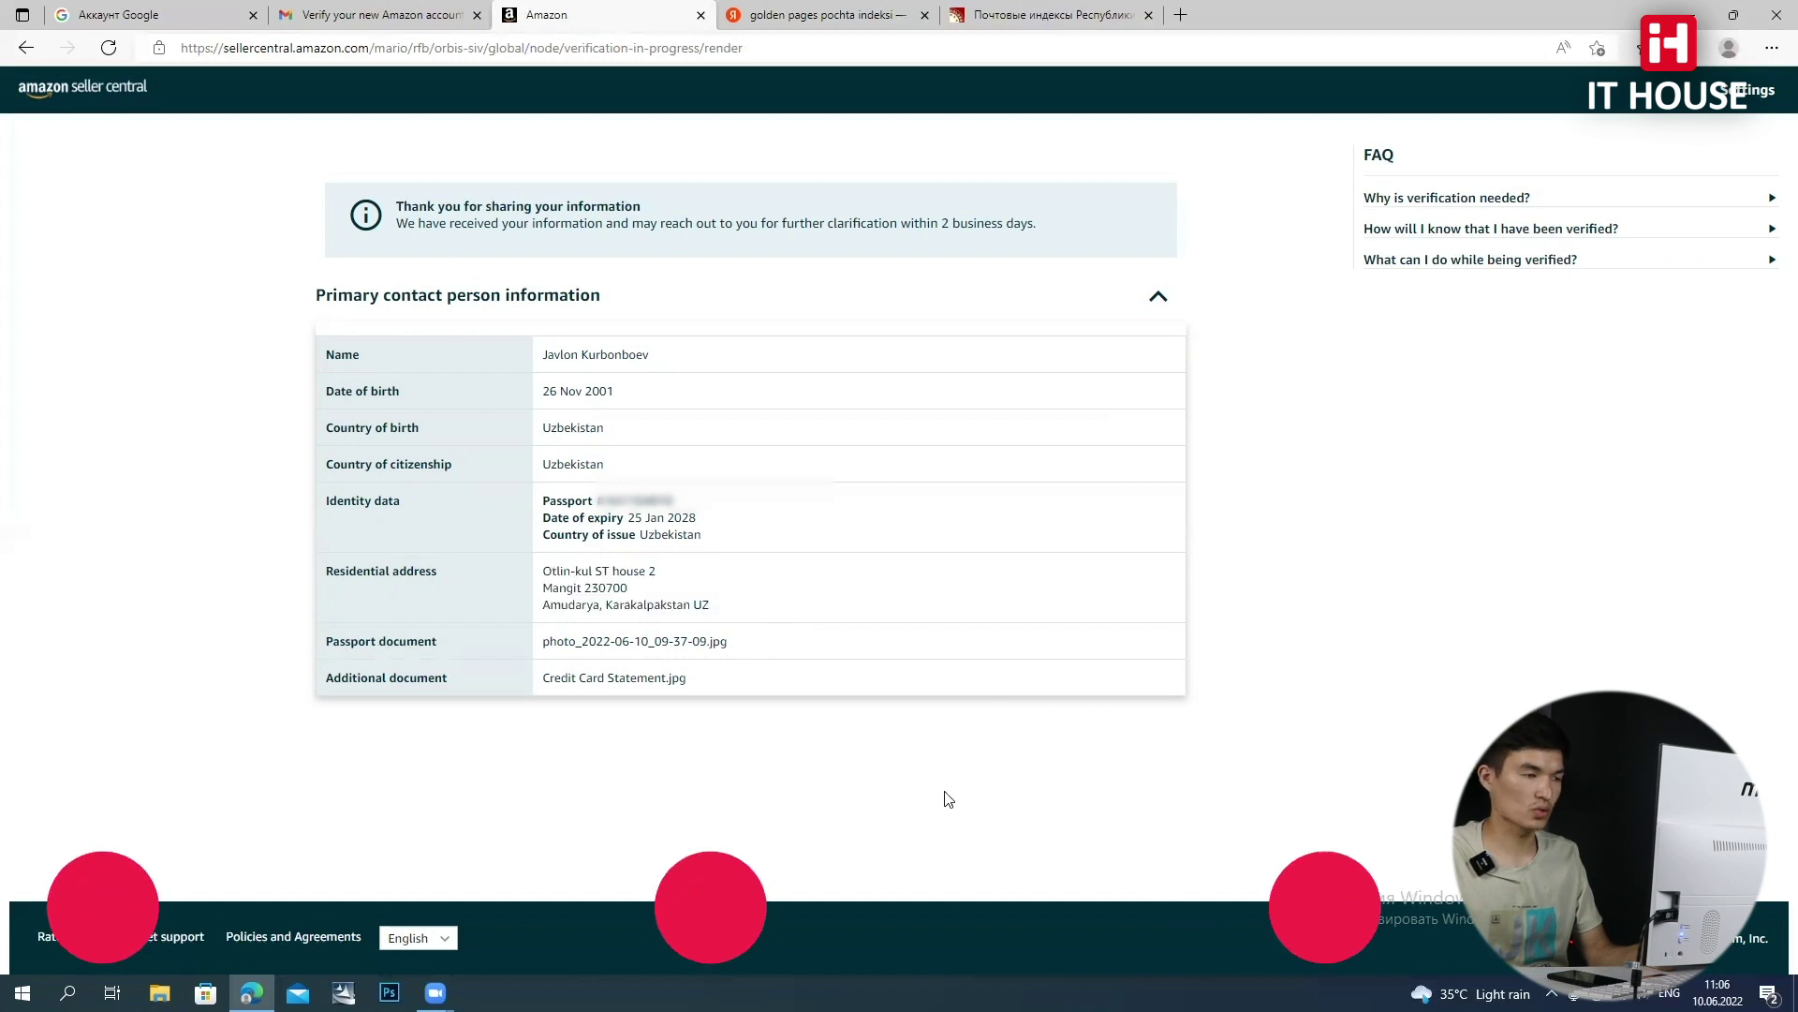